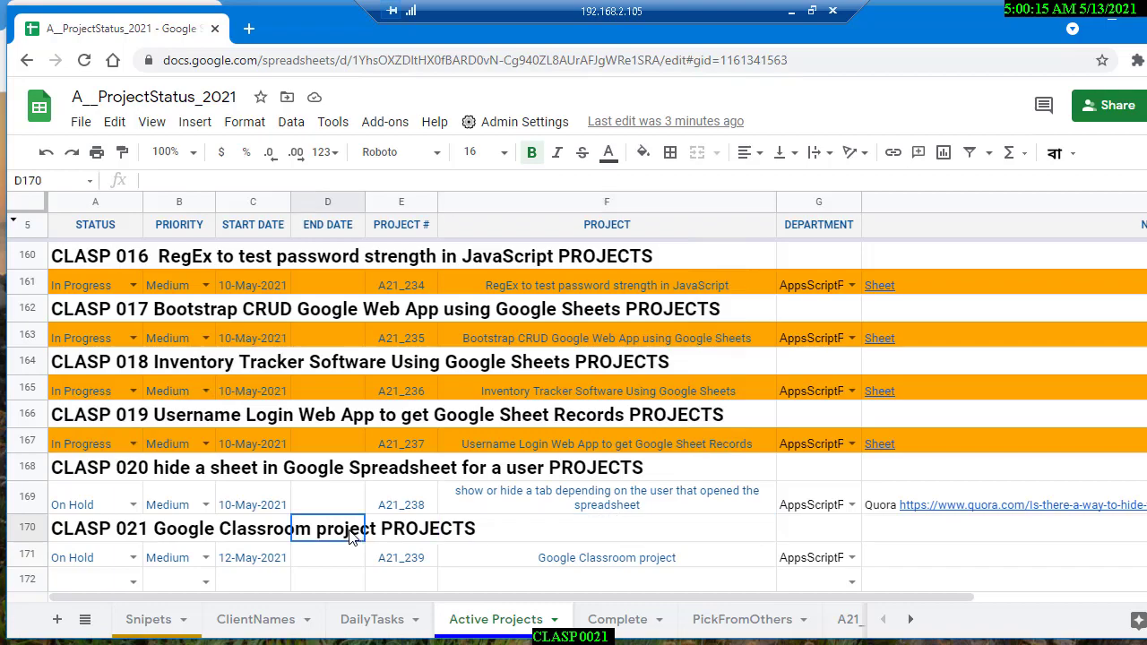
Step: Open a new browser window
{"action": "left_click", "coordinate": [116, 538]}
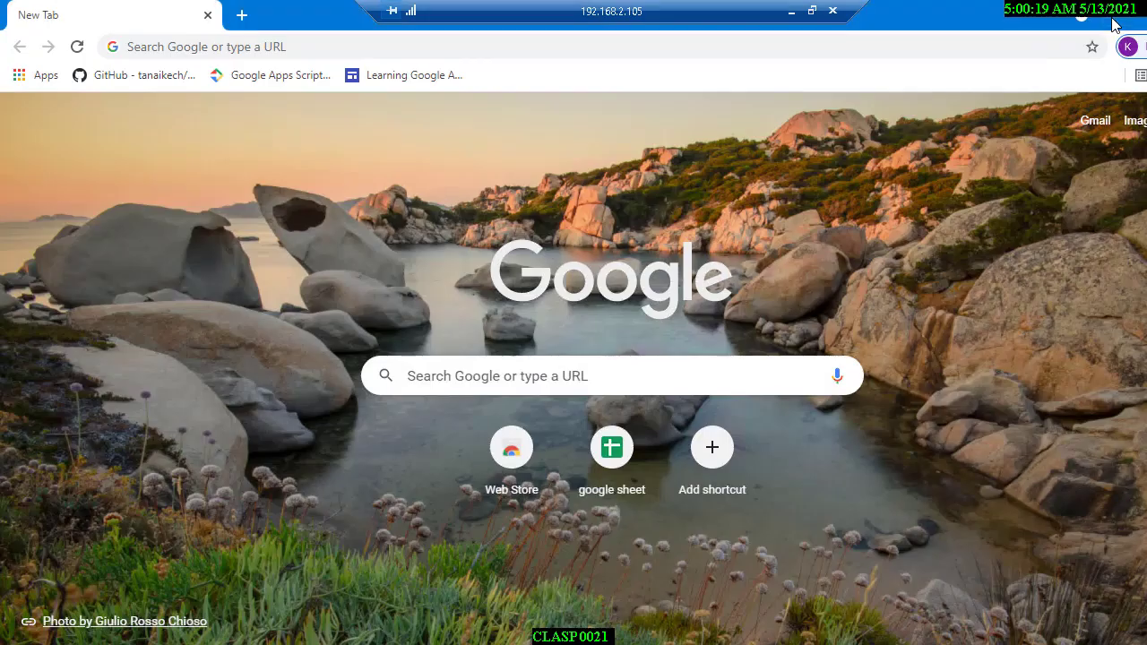
{"action": "key", "text": "ctrl+n"}
{"action": "left_click", "coordinate": [1128, 48]}
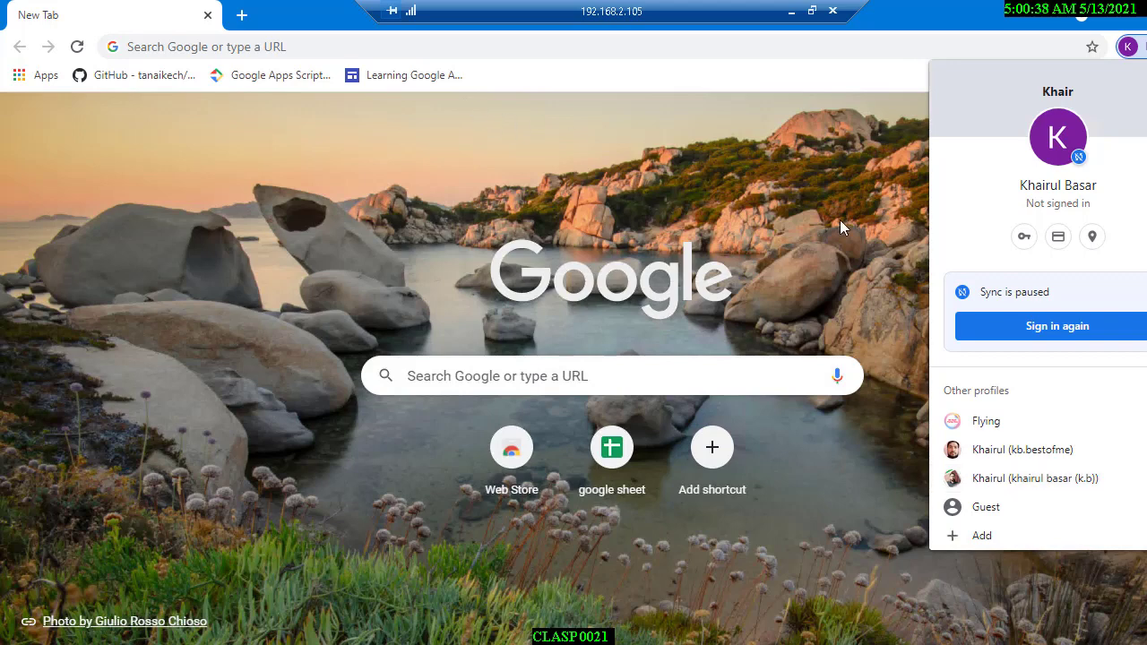
{"action": "left_click", "coordinate": [978, 542]}
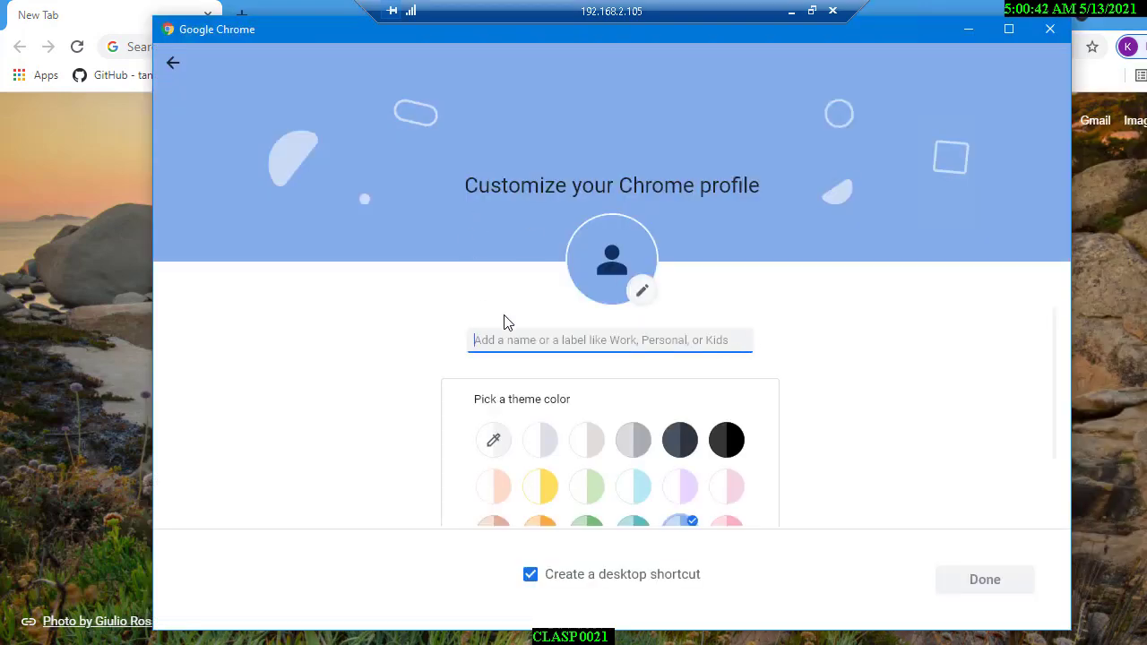
{"action": "left_click", "coordinate": [1049, 29]}
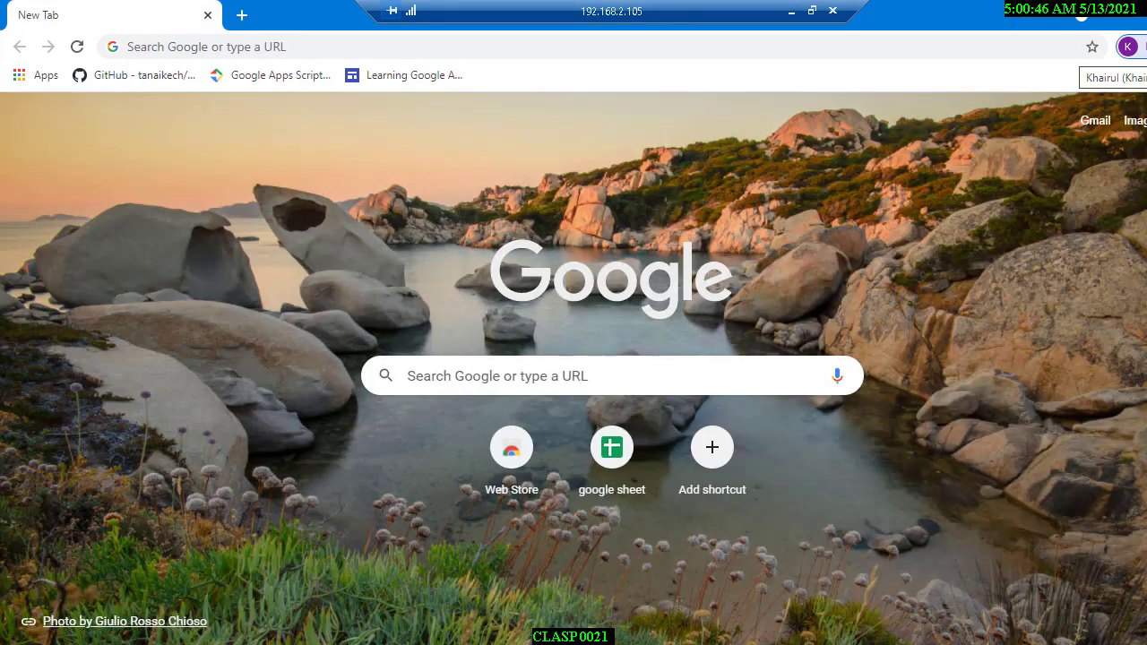
{"action": "left_click", "coordinate": [637, 47]}
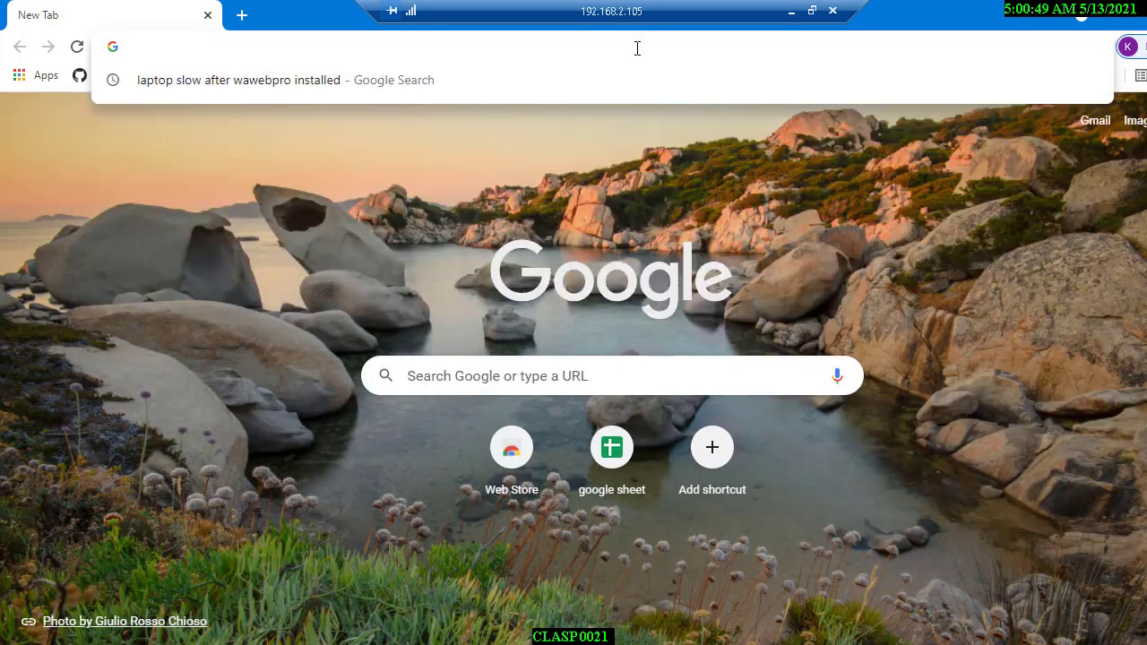
{"action": "type", "text": "googlw"}
{"action": "key", "text": "ctrl+Return"}
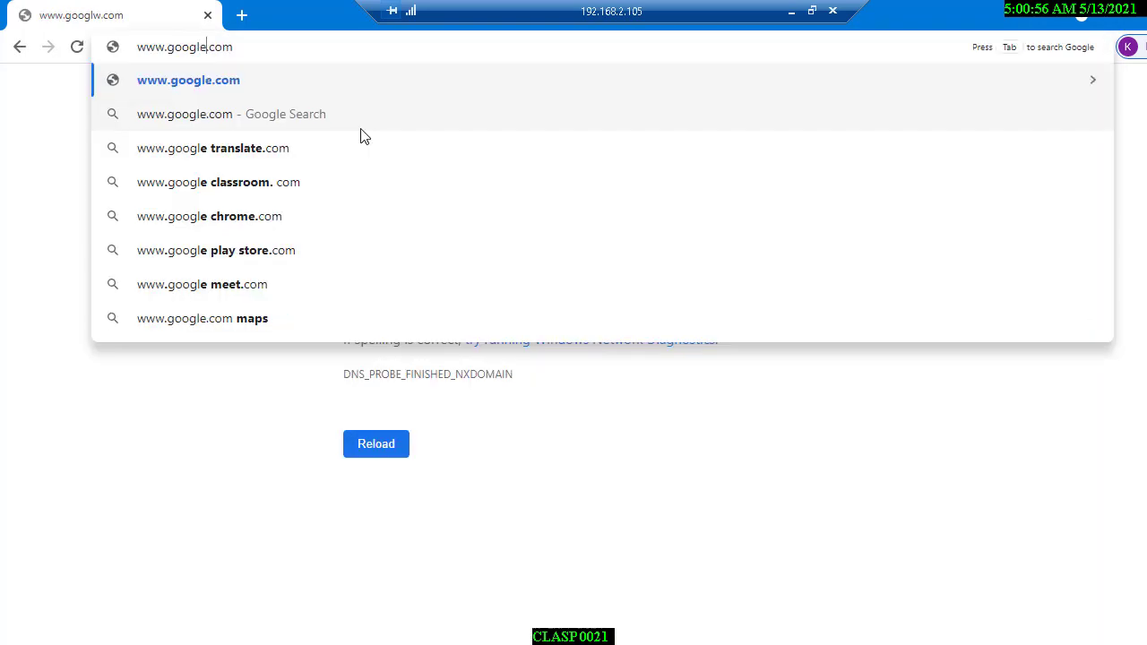
{"action": "key", "text": "Return"}
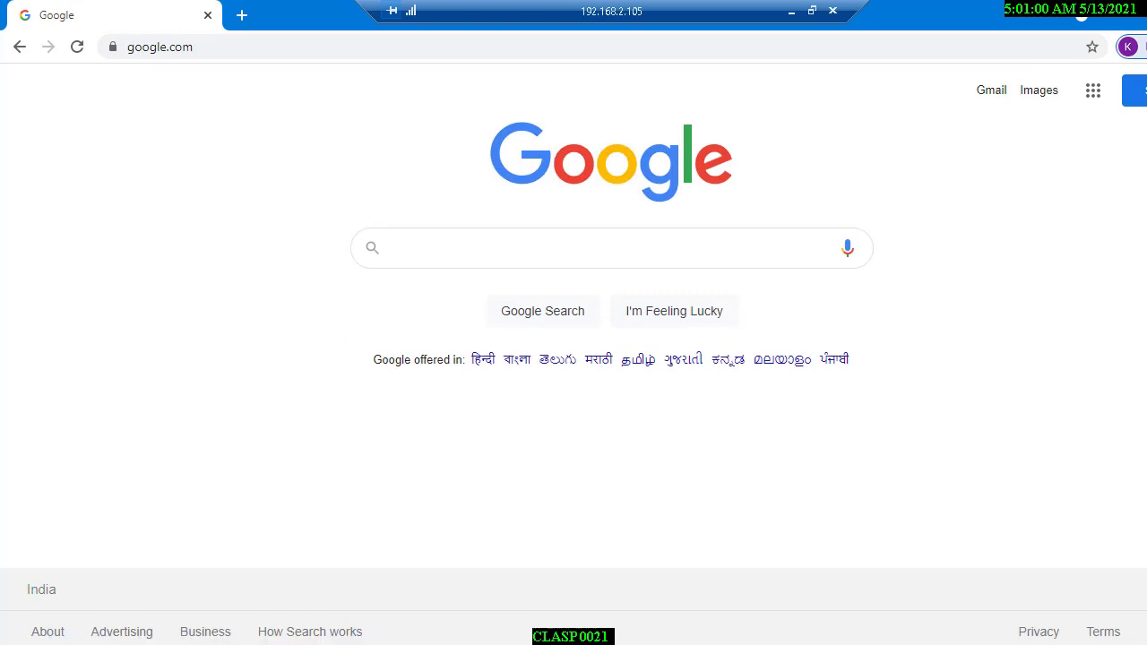
Step: Sign in again to the paused browser profile by entering the account password
{"action": "left_click", "coordinate": [1129, 46]}
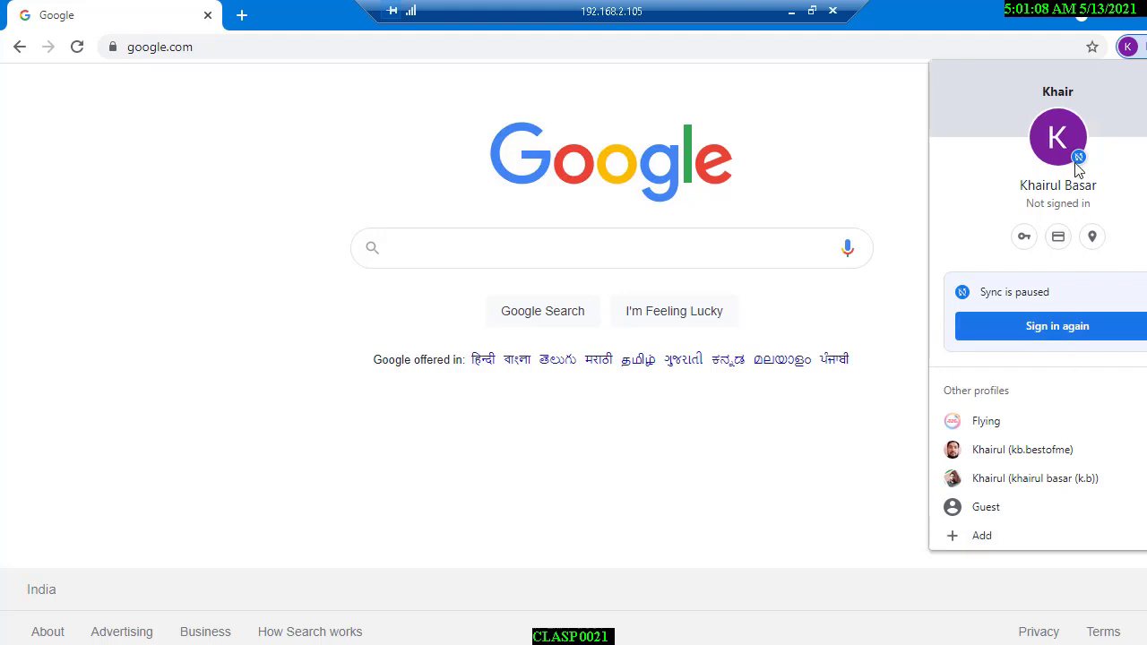
{"action": "left_click", "coordinate": [1072, 332]}
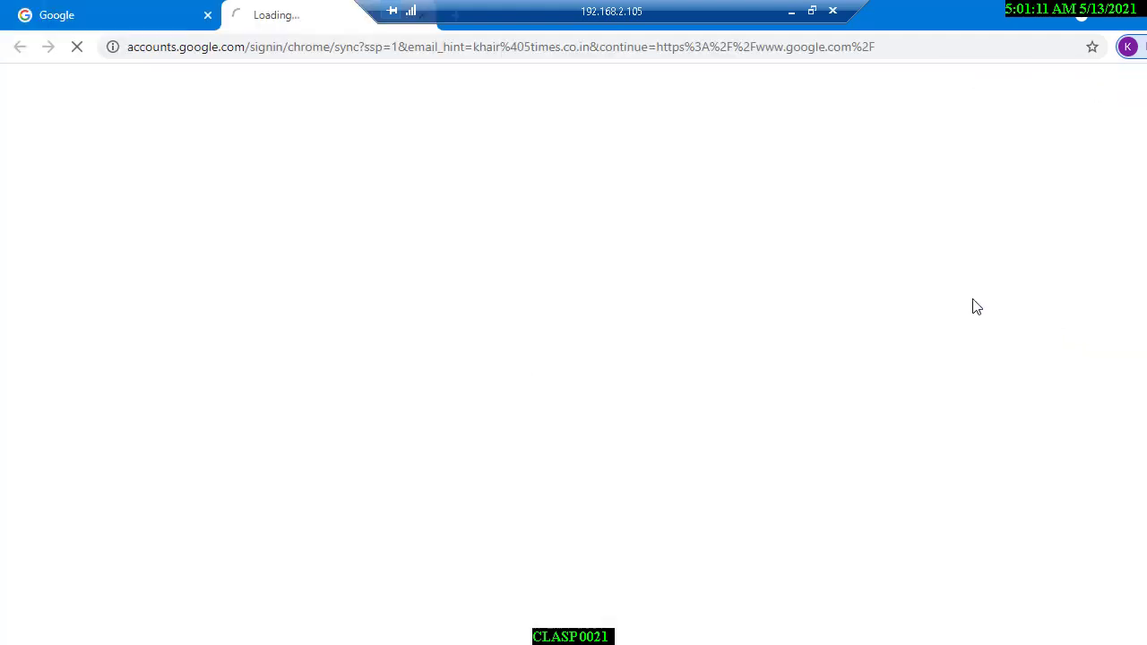
{"action": "left_click", "coordinate": [716, 517]}
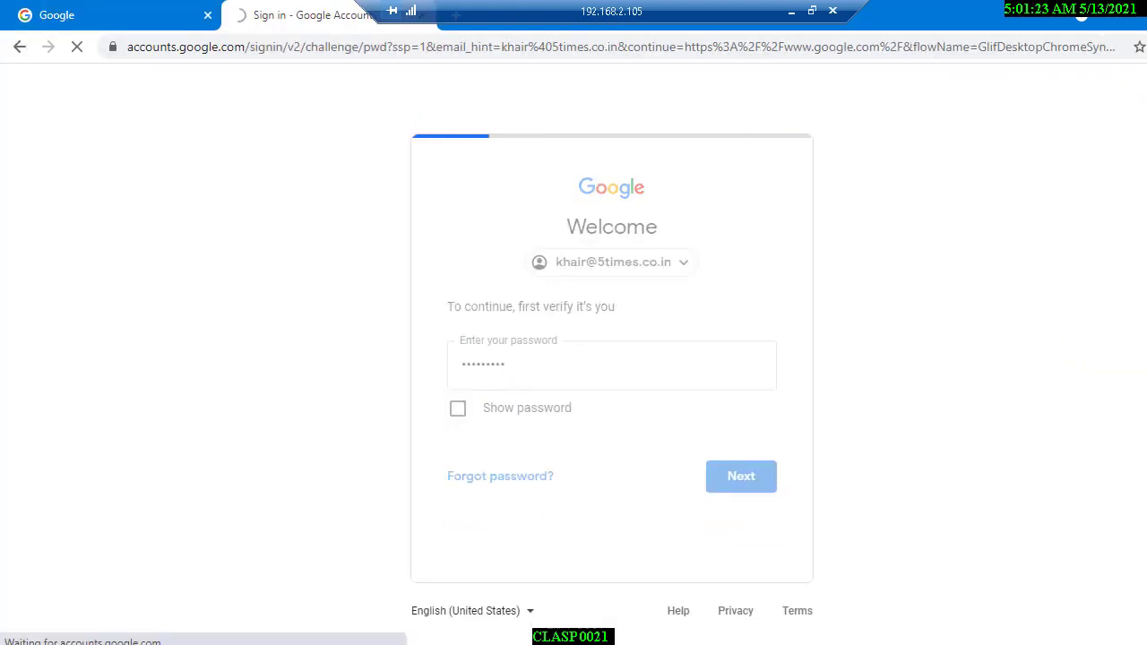
Step: Find Classroom among the Google apps and open it
{"action": "left_click", "coordinate": [1144, 90]}
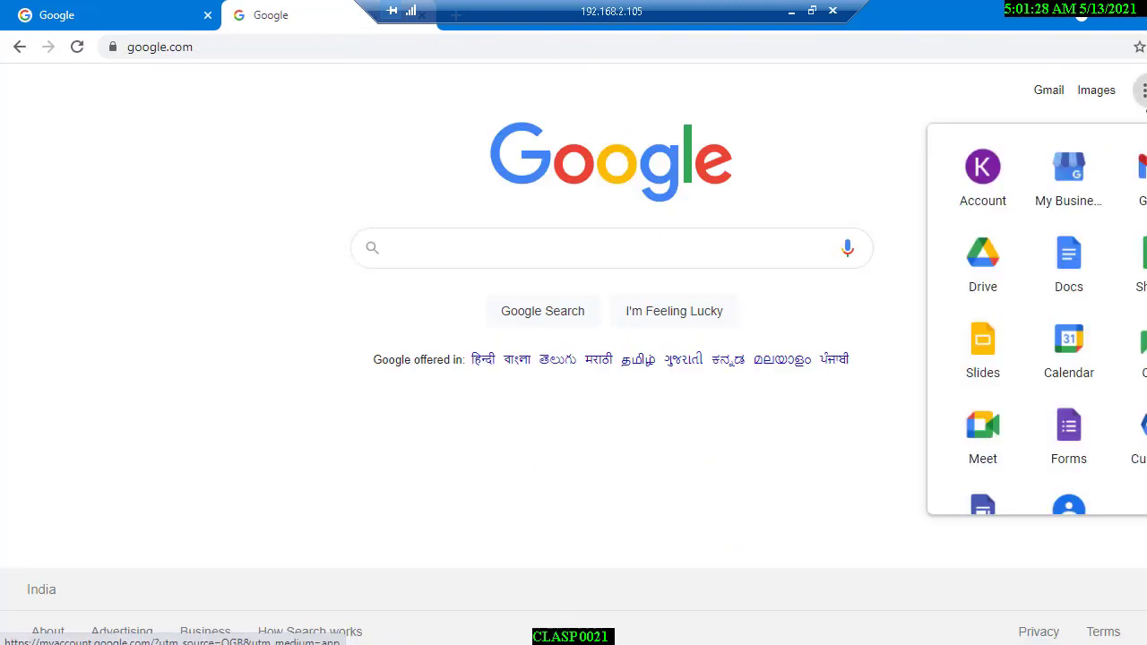
{"action": "scroll", "coordinate": [1108, 359], "scroll_direction": "down", "scroll_amount": 1}
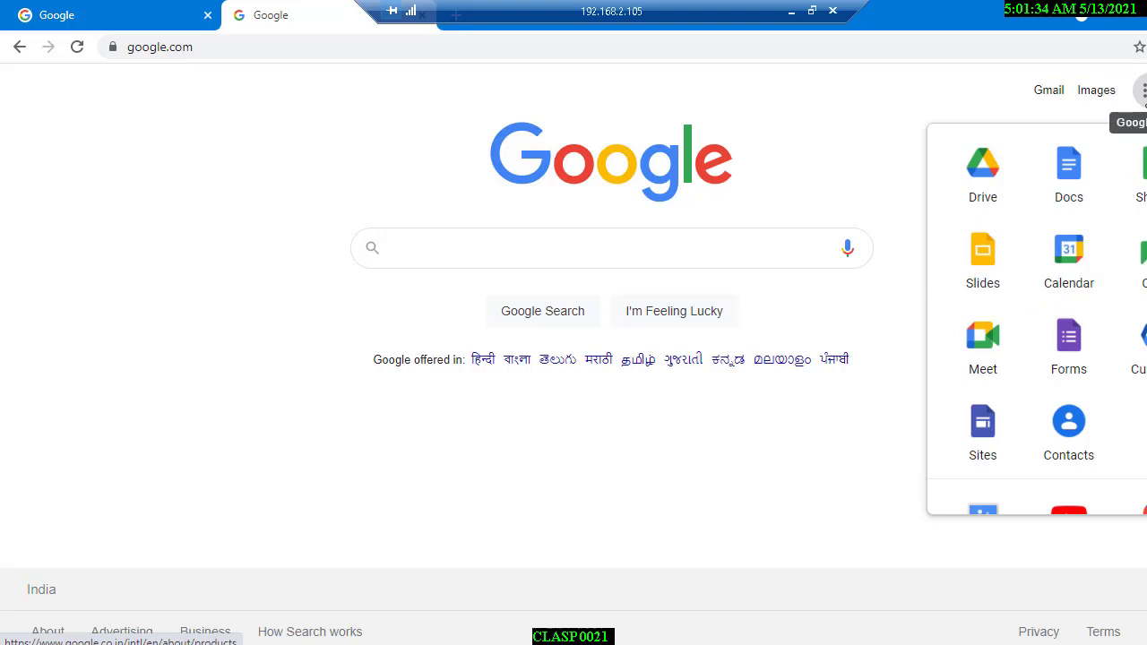
{"action": "scroll", "coordinate": [1143, 273], "scroll_direction": "down", "scroll_amount": 2}
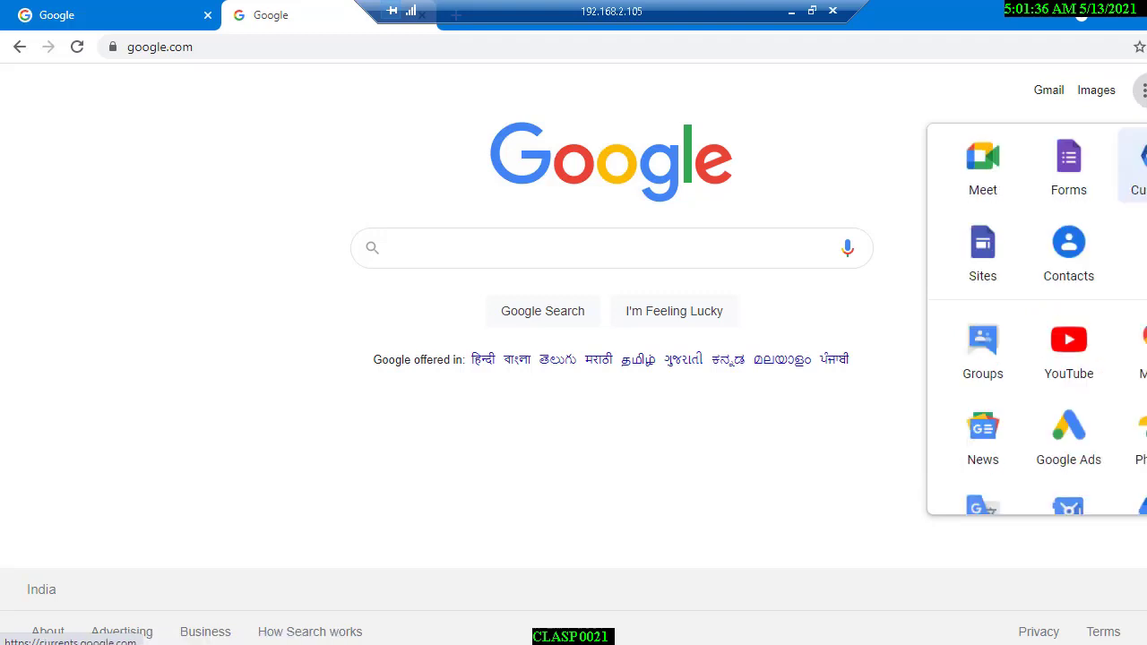
{"action": "scroll", "coordinate": [1094, 205], "scroll_direction": "up", "scroll_amount": 3}
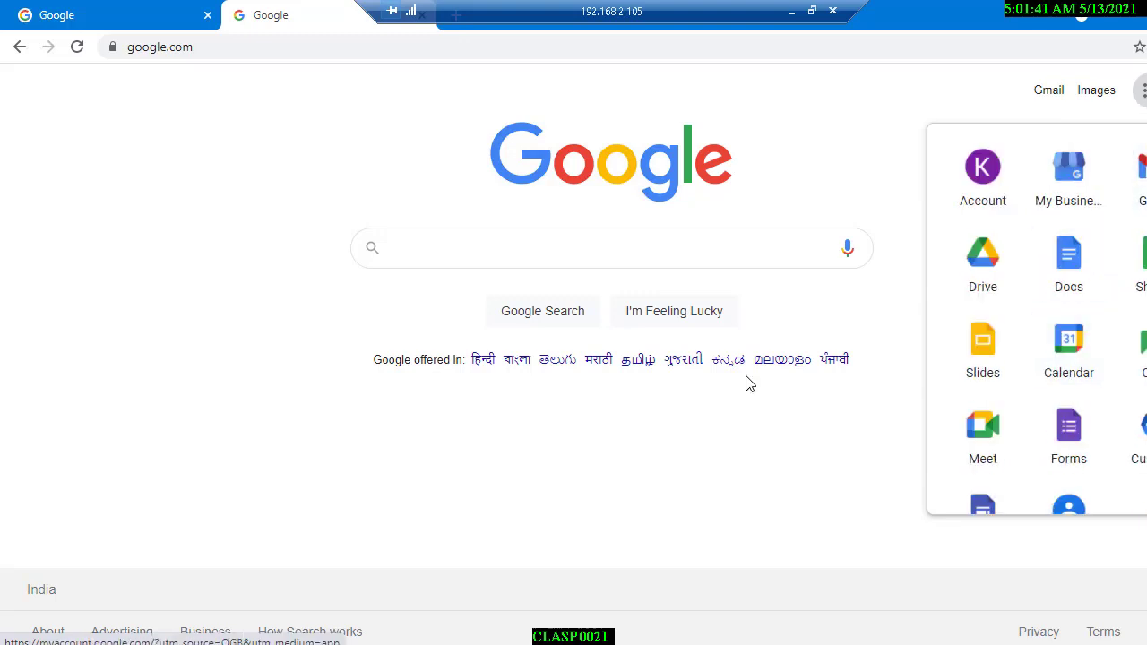
{"action": "scroll", "coordinate": [1062, 278], "scroll_direction": "down", "scroll_amount": 2}
{"action": "scroll", "coordinate": [1062, 278], "scroll_direction": "down", "scroll_amount": 5}
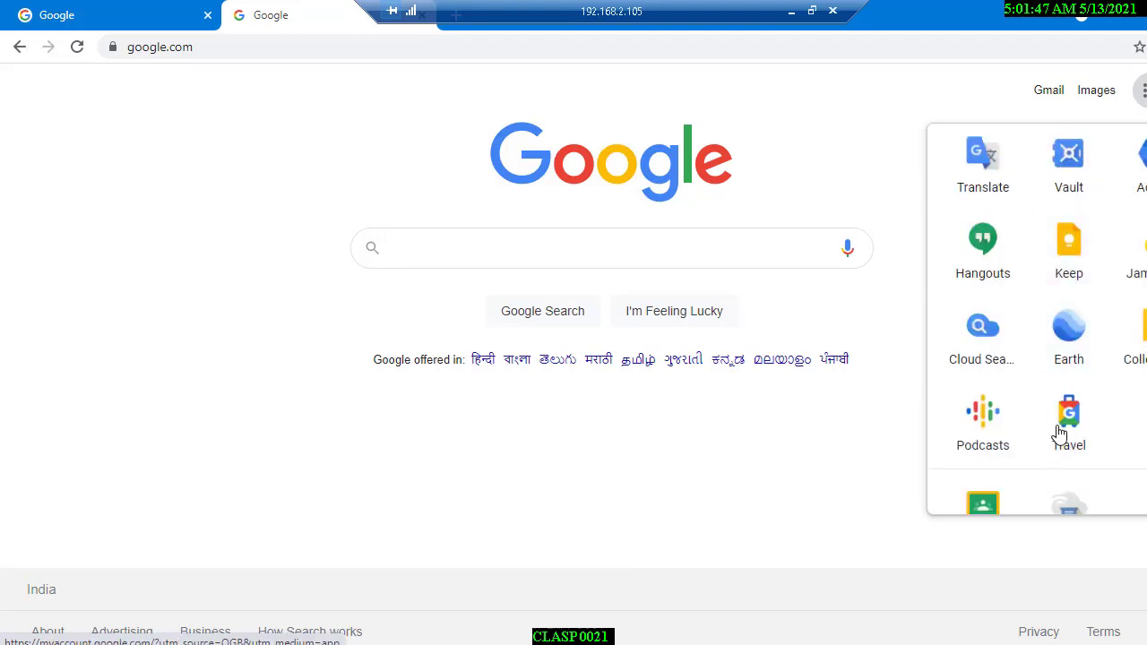
{"action": "scroll", "coordinate": [1002, 286], "scroll_direction": "down", "scroll_amount": 2}
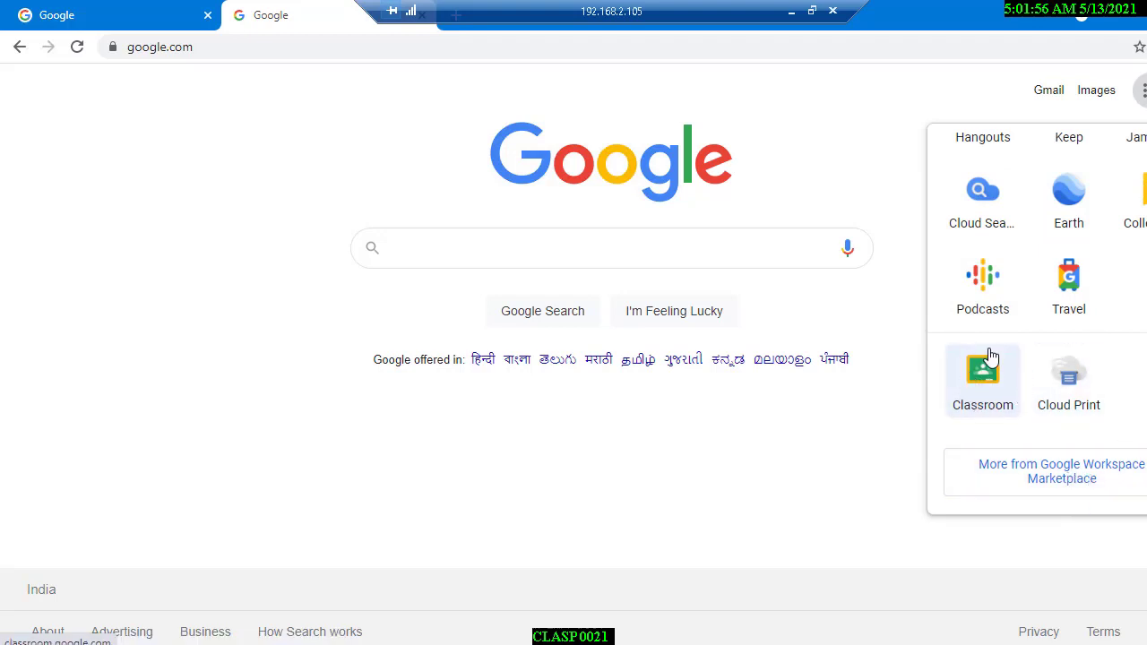
{"action": "left_click", "coordinate": [981, 394]}
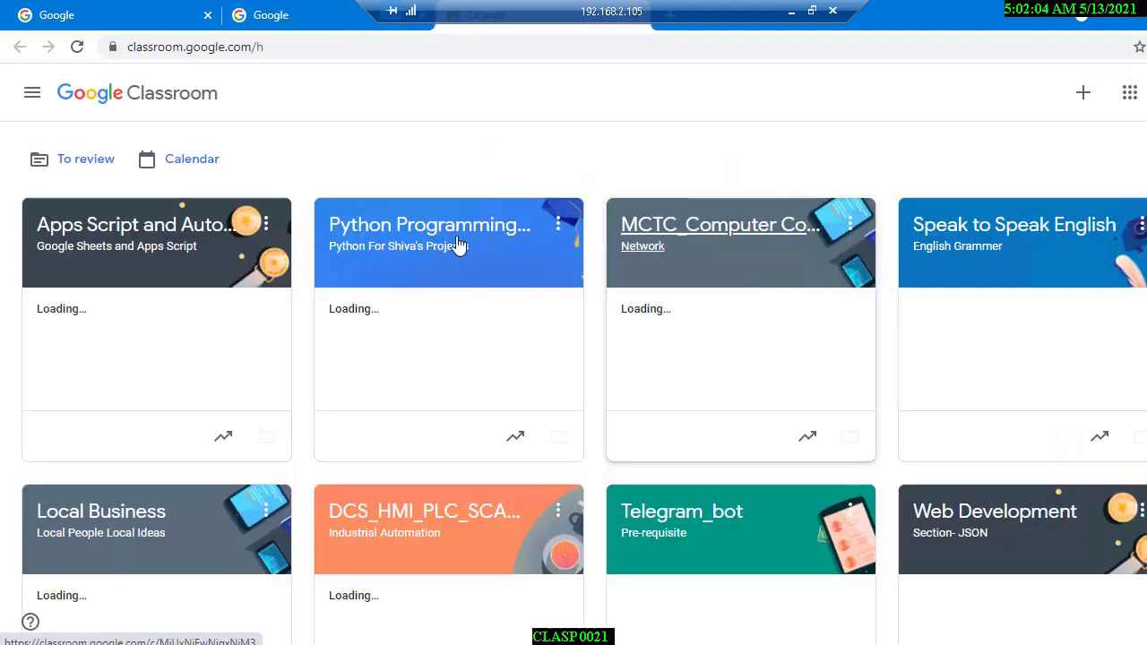
Step: Look through the Classroom home page: class cards, main navigation entries, account details and Google apps list
{"action": "scroll", "coordinate": [561, 279], "scroll_direction": "down", "scroll_amount": 6}
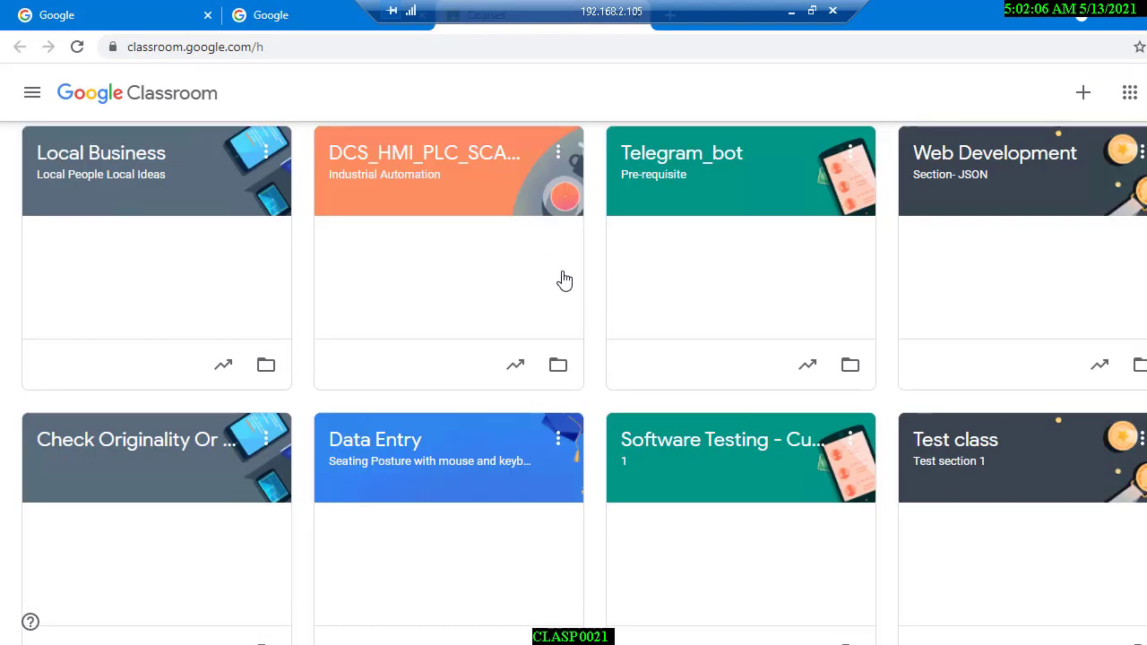
{"action": "scroll", "coordinate": [676, 299], "scroll_direction": "up", "scroll_amount": 6}
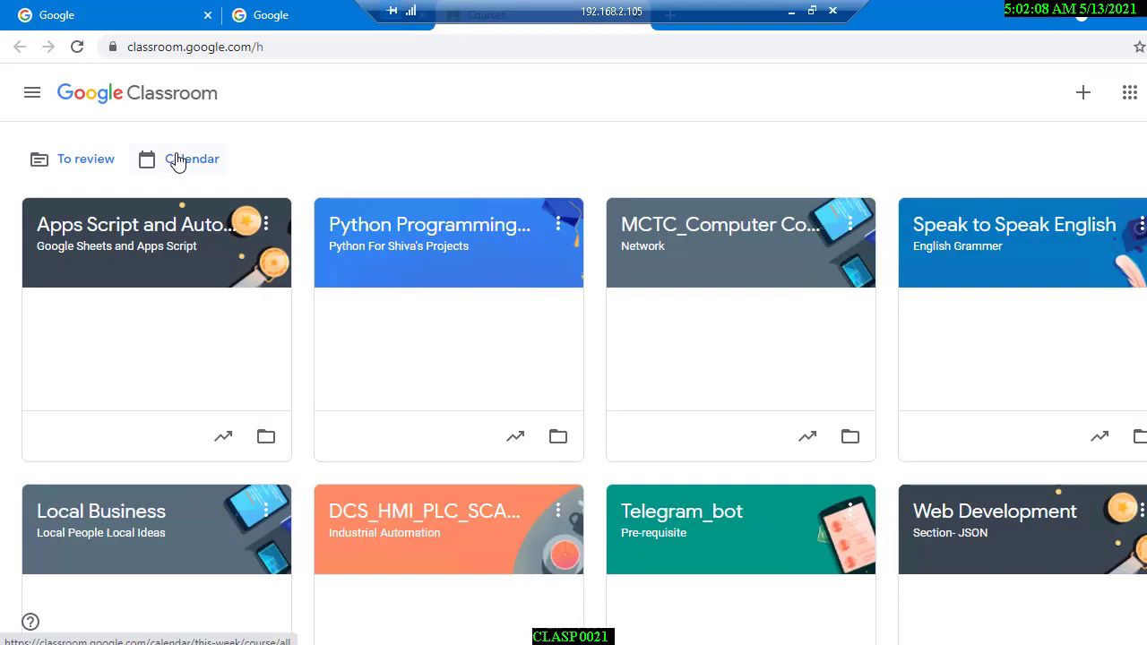
{"action": "left_click", "coordinate": [32, 93]}
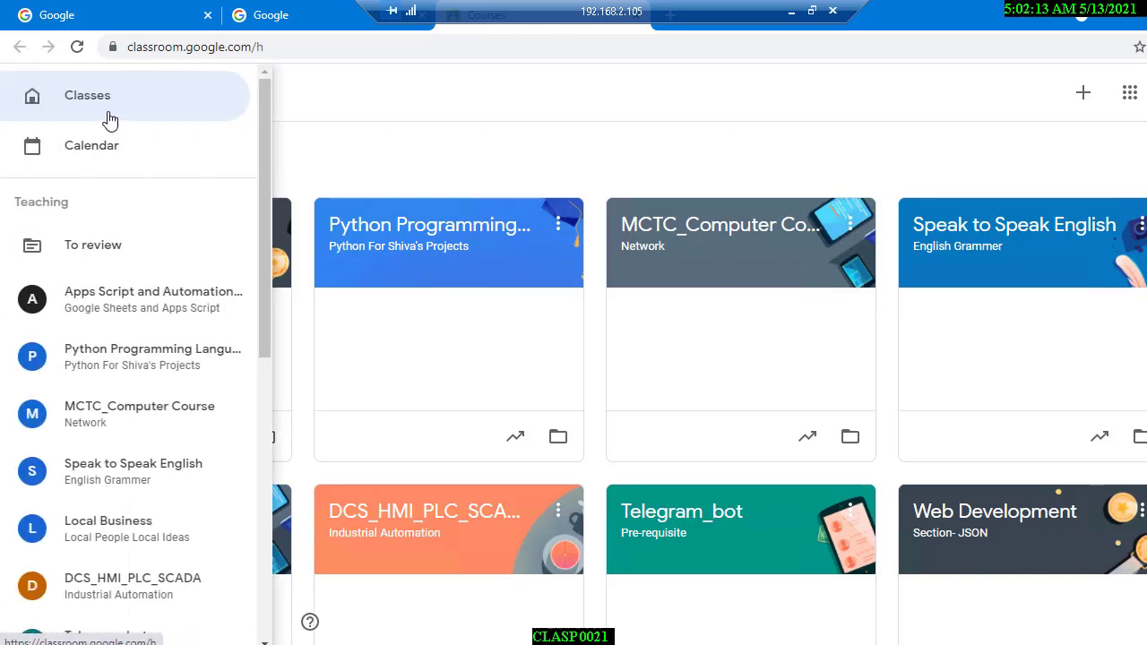
{"action": "scroll", "coordinate": [104, 435], "scroll_direction": "down", "scroll_amount": 3}
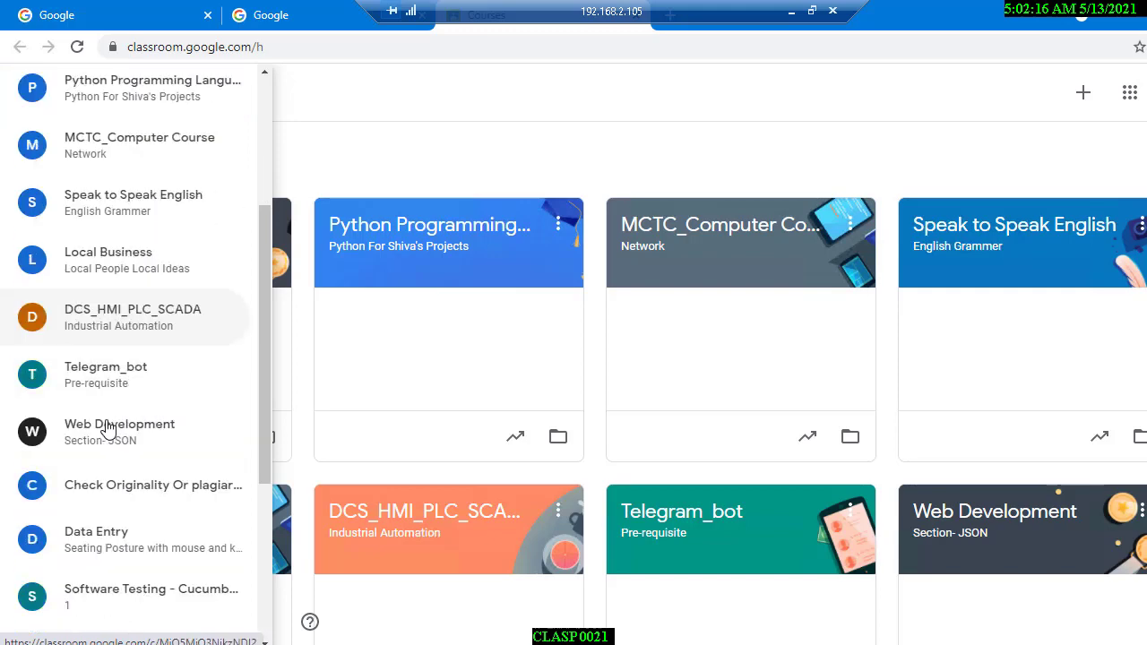
{"action": "scroll", "coordinate": [107, 429], "scroll_direction": "up", "scroll_amount": 3}
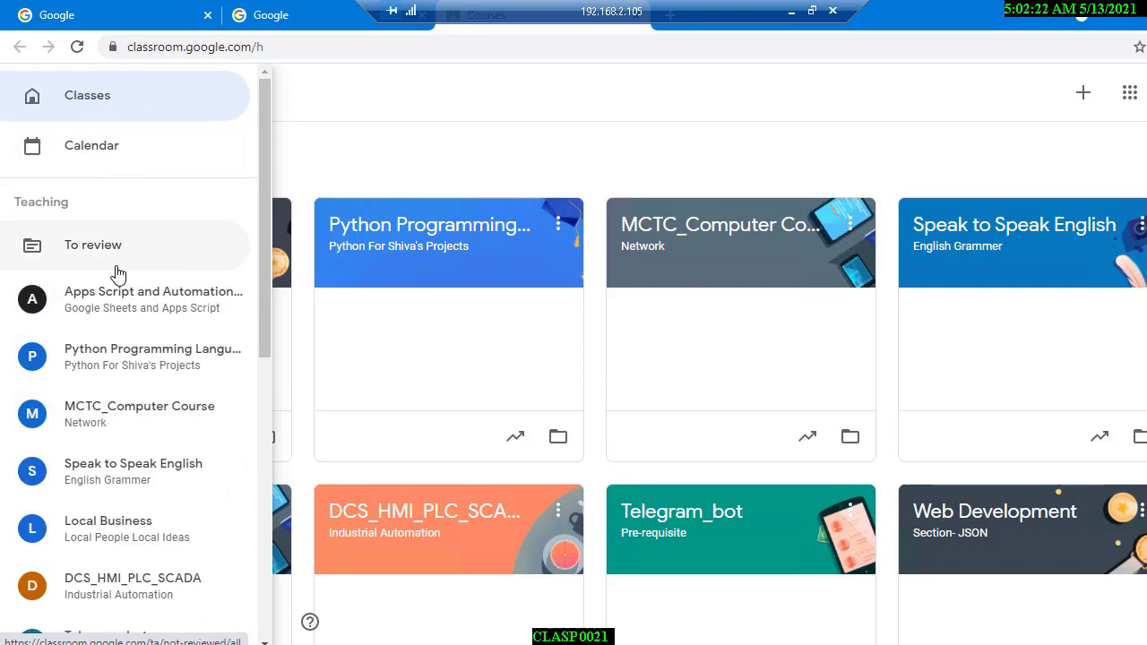
{"action": "scroll", "coordinate": [116, 273], "scroll_direction": "down", "scroll_amount": 5}
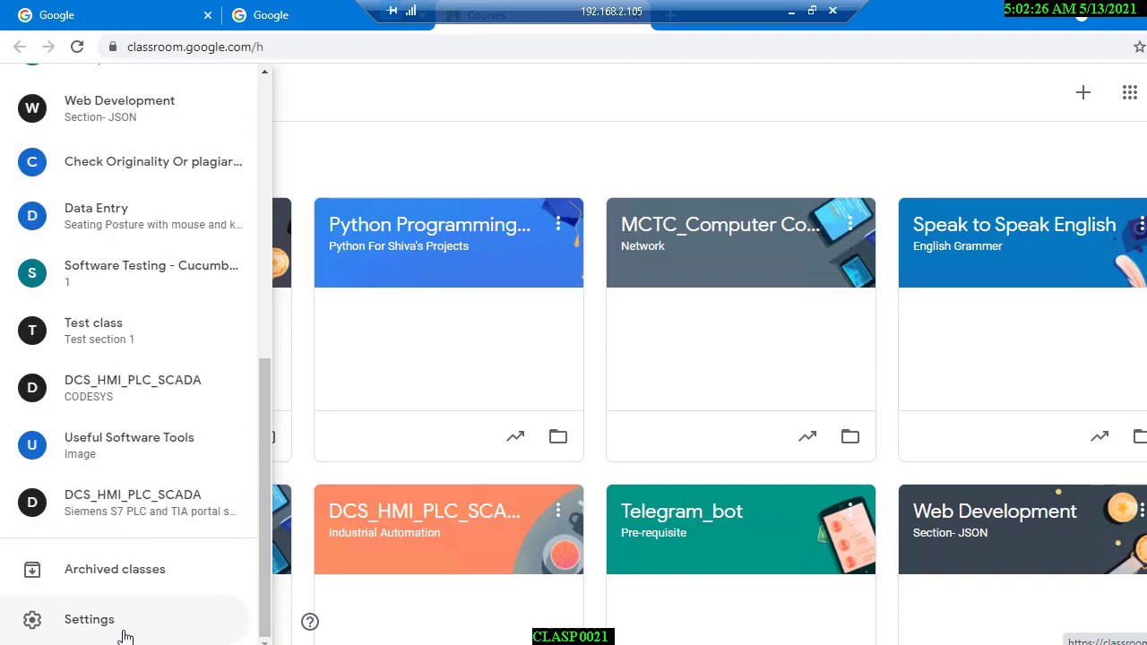
{"action": "left_click", "coordinate": [938, 143]}
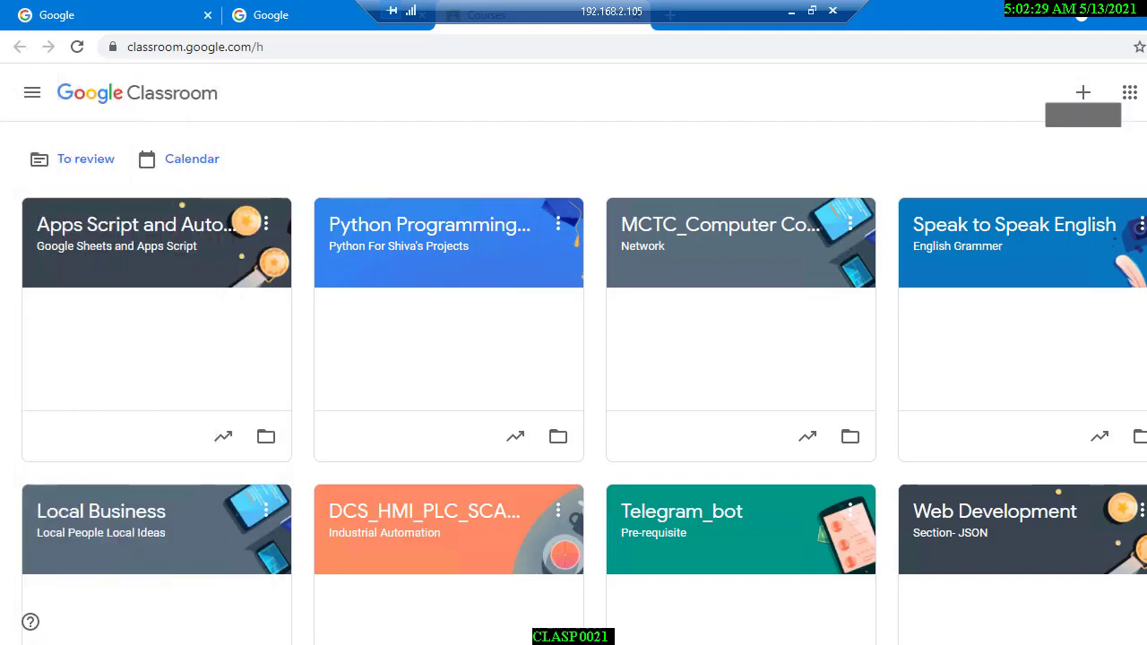
{"action": "left_click", "coordinate": [1146, 92]}
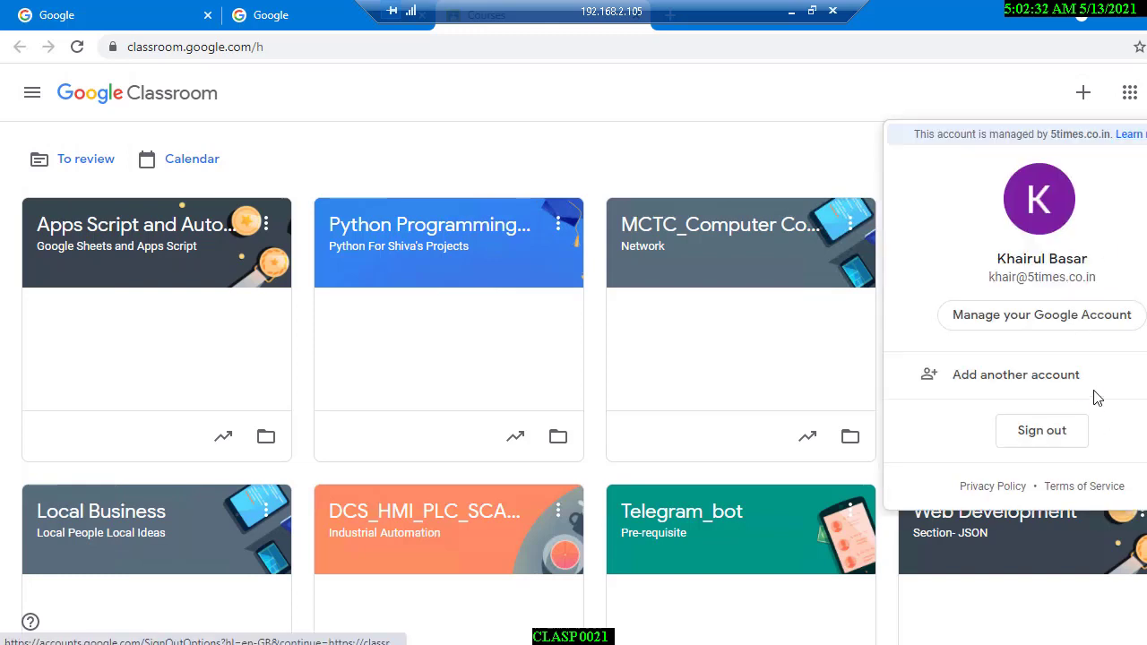
{"action": "left_click", "coordinate": [1129, 92]}
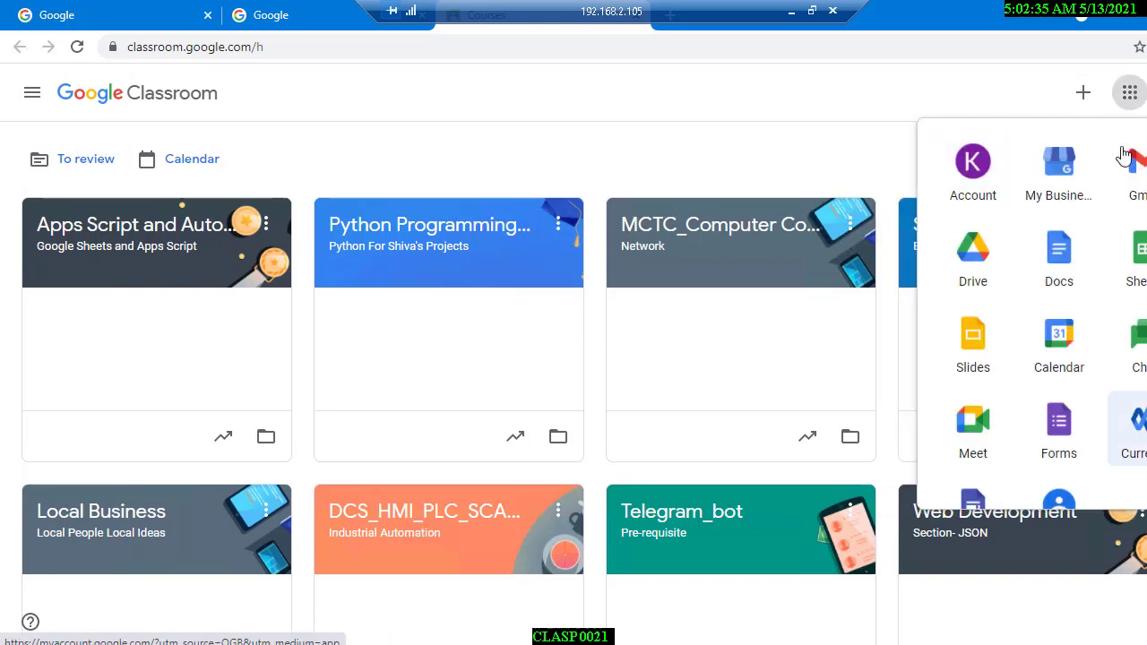
{"action": "scroll", "coordinate": [1058, 403], "scroll_direction": "down", "scroll_amount": 5}
{"action": "scroll", "coordinate": [1070, 392], "scroll_direction": "up", "scroll_amount": 5}
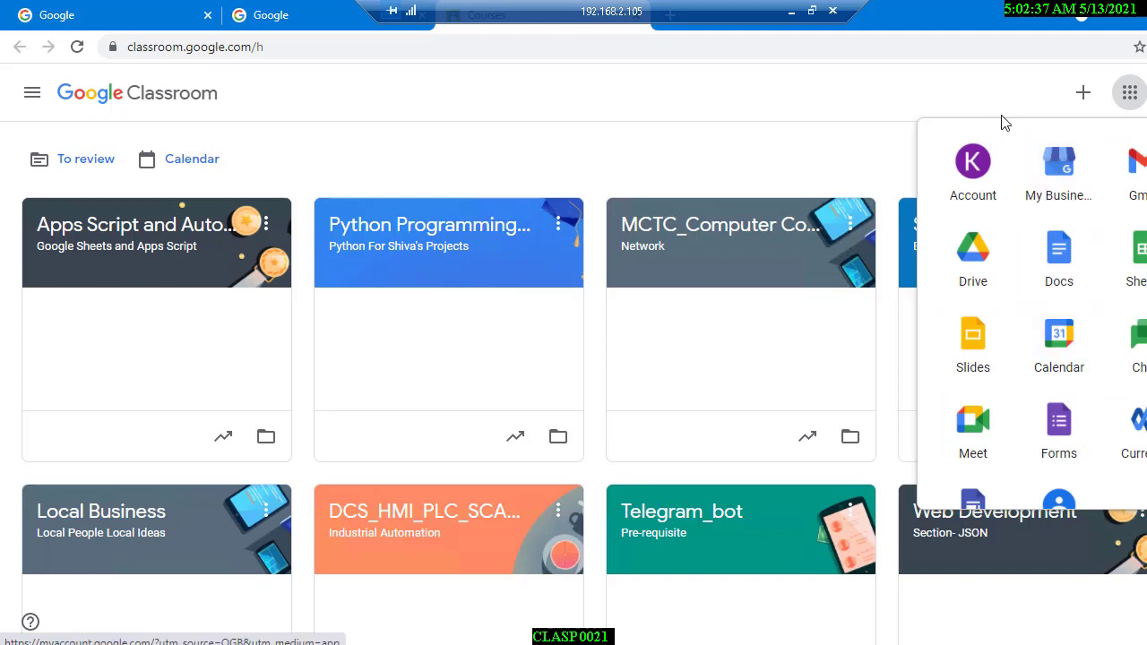
{"action": "left_click", "coordinate": [1080, 97]}
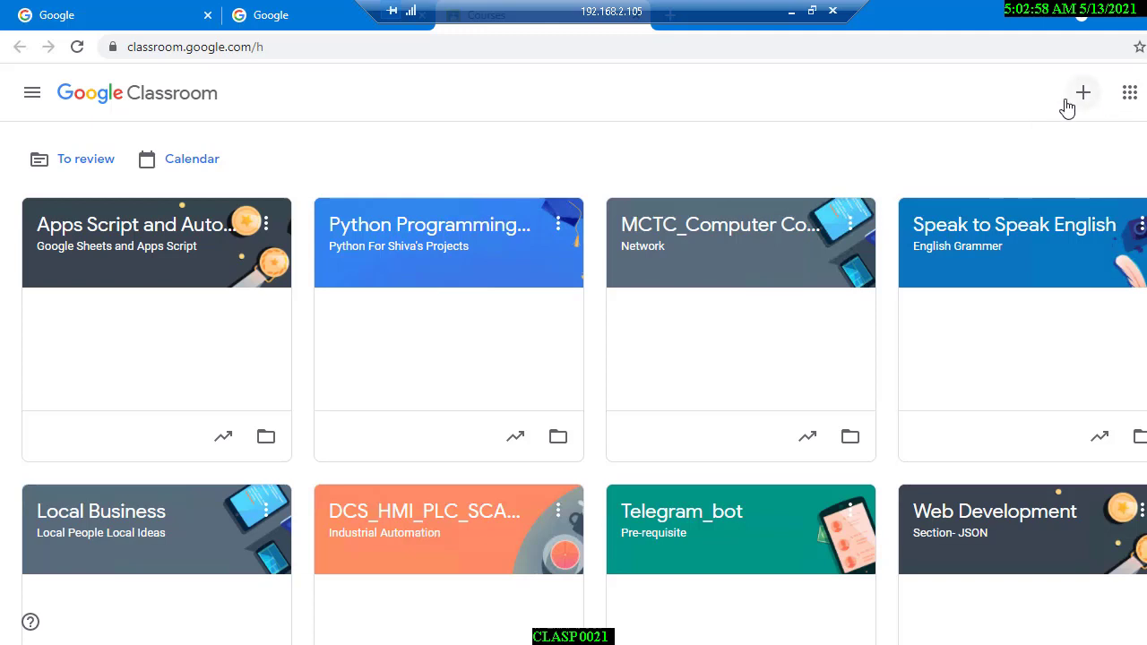
Step: View the Classroom calendar for this week and its class filter, and return to the classes overview
{"action": "left_click", "coordinate": [192, 170]}
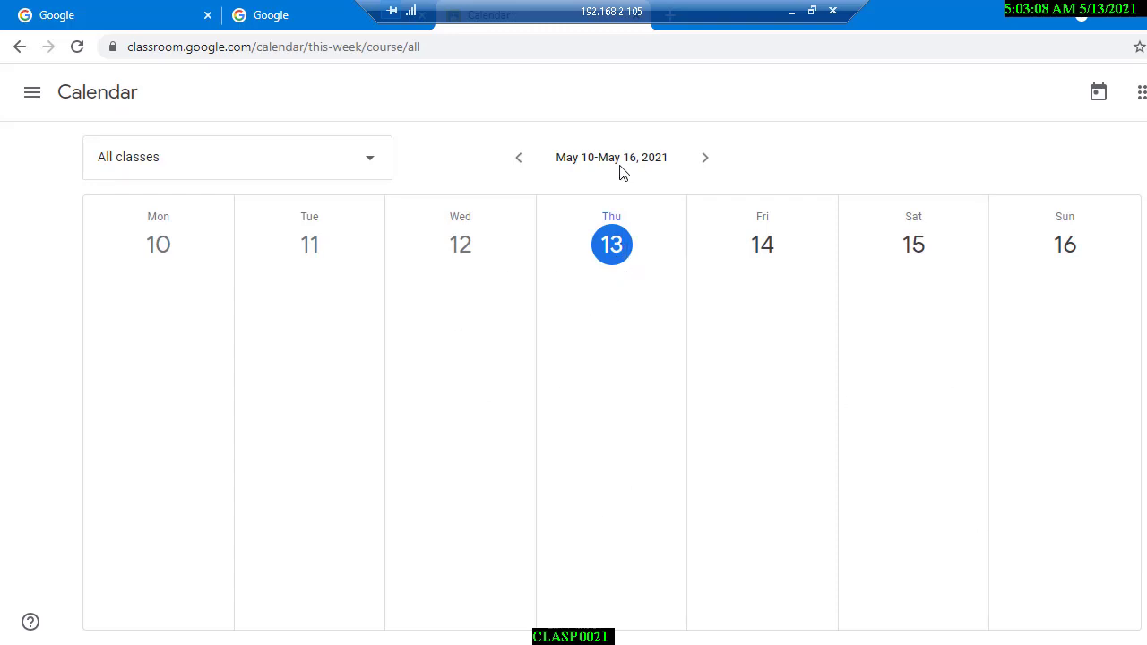
{"action": "left_click", "coordinate": [237, 158]}
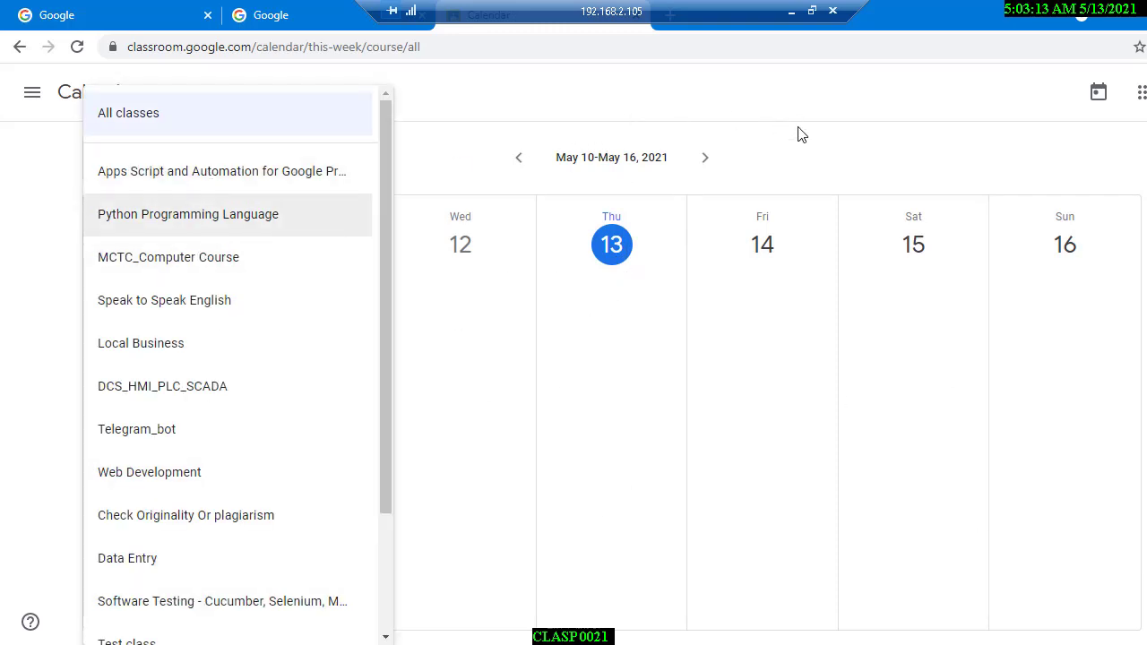
{"action": "left_click", "coordinate": [799, 128]}
{"action": "left_click", "coordinate": [1142, 93]}
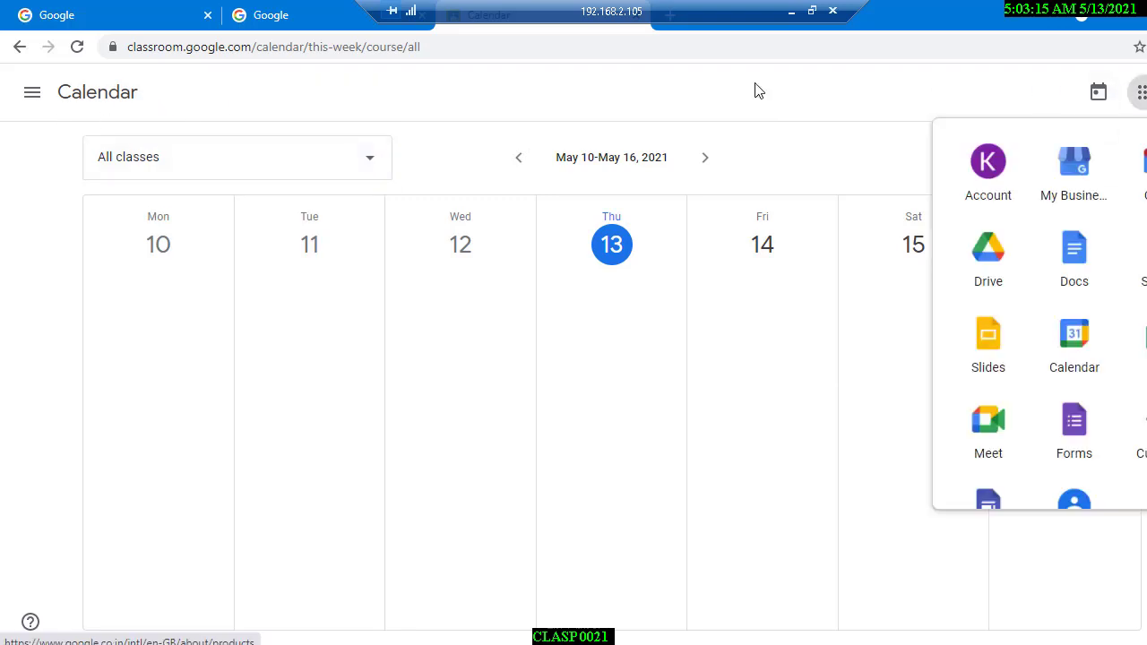
{"action": "left_click", "coordinate": [41, 106]}
{"action": "left_click", "coordinate": [40, 106]}
{"action": "left_click", "coordinate": [81, 110]}
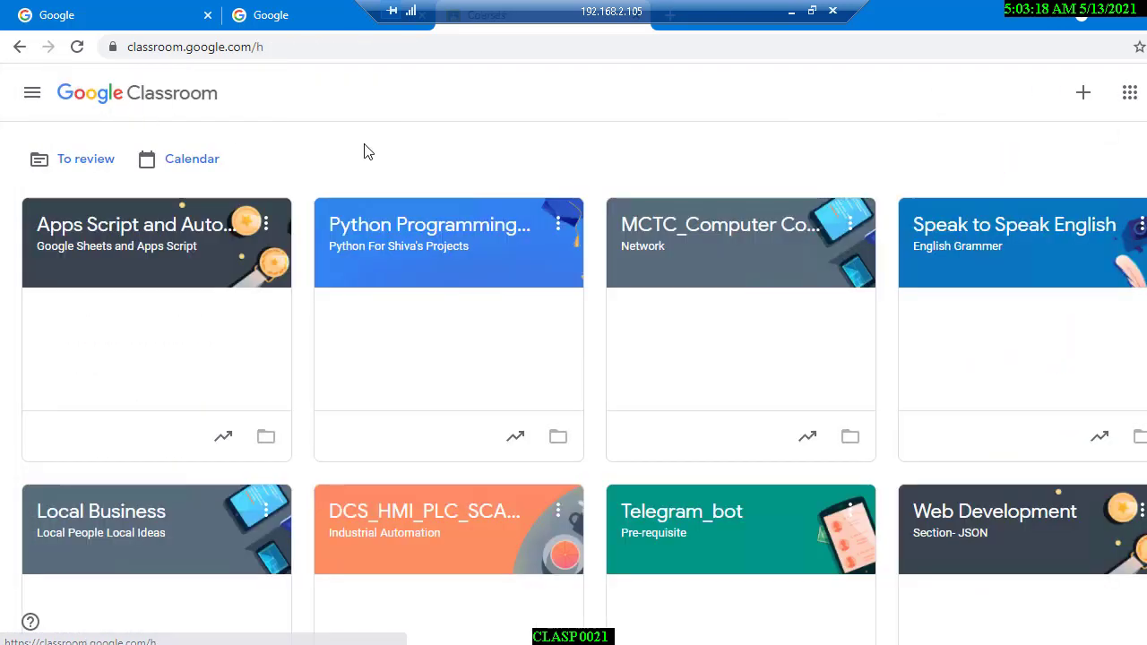
Step: Start creating a new class and name it "Google Classroom Project"
{"action": "left_click", "coordinate": [1081, 101]}
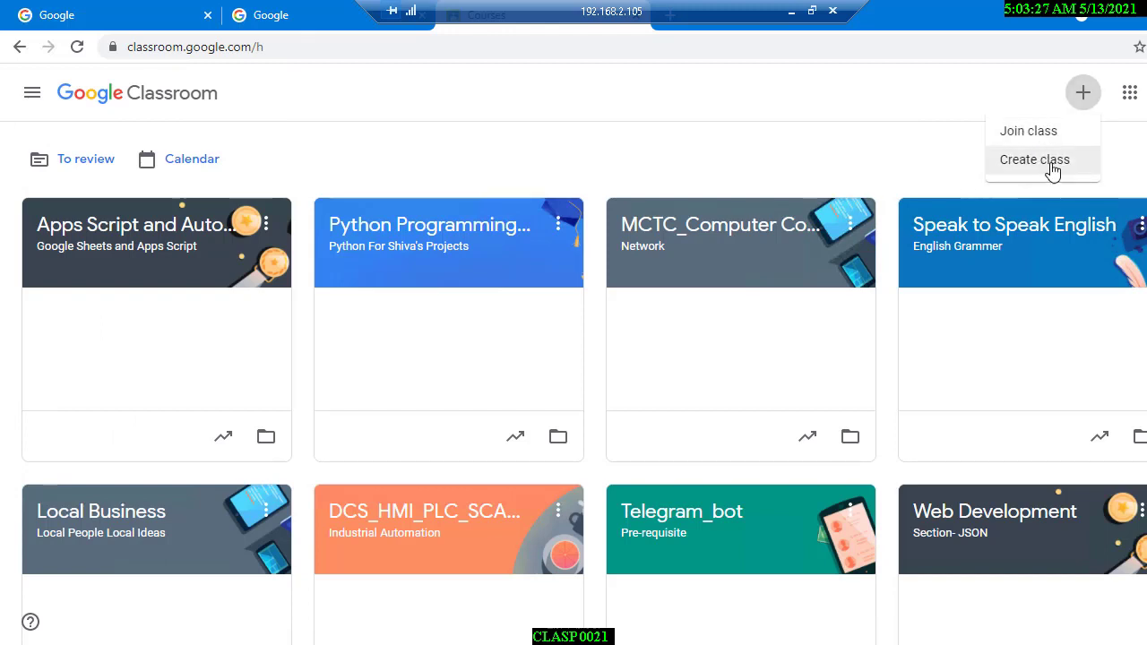
{"action": "left_click", "coordinate": [1053, 170]}
{"action": "left_click", "coordinate": [431, 256]}
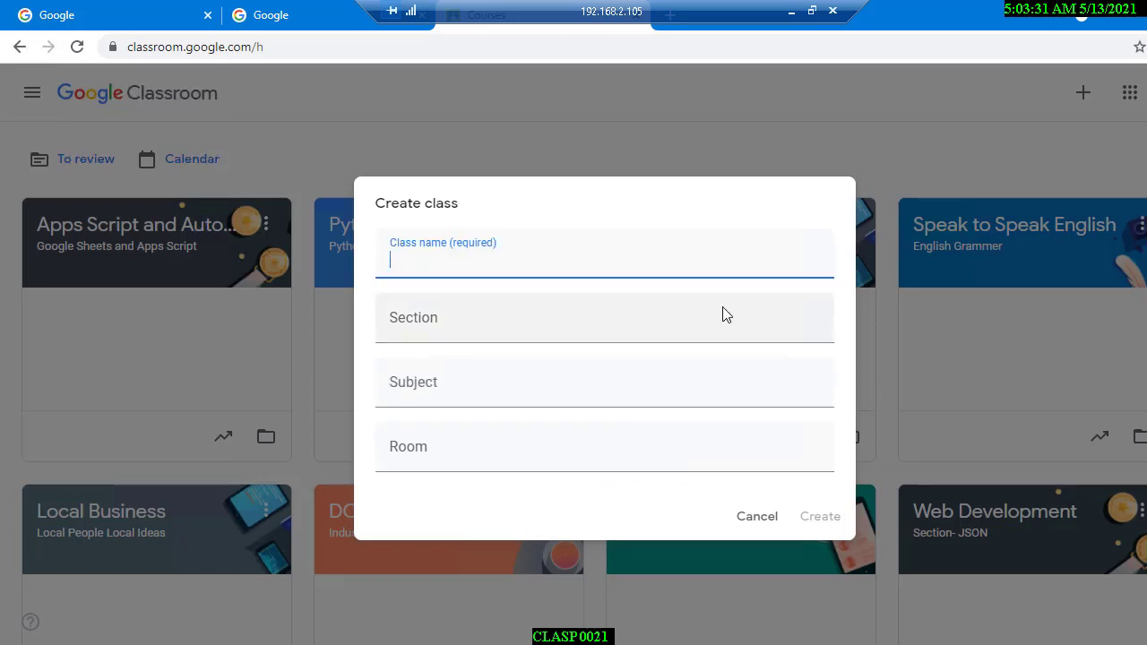
{"action": "type", "text": "Classroom Project"}
{"action": "type", "text": "Google"}
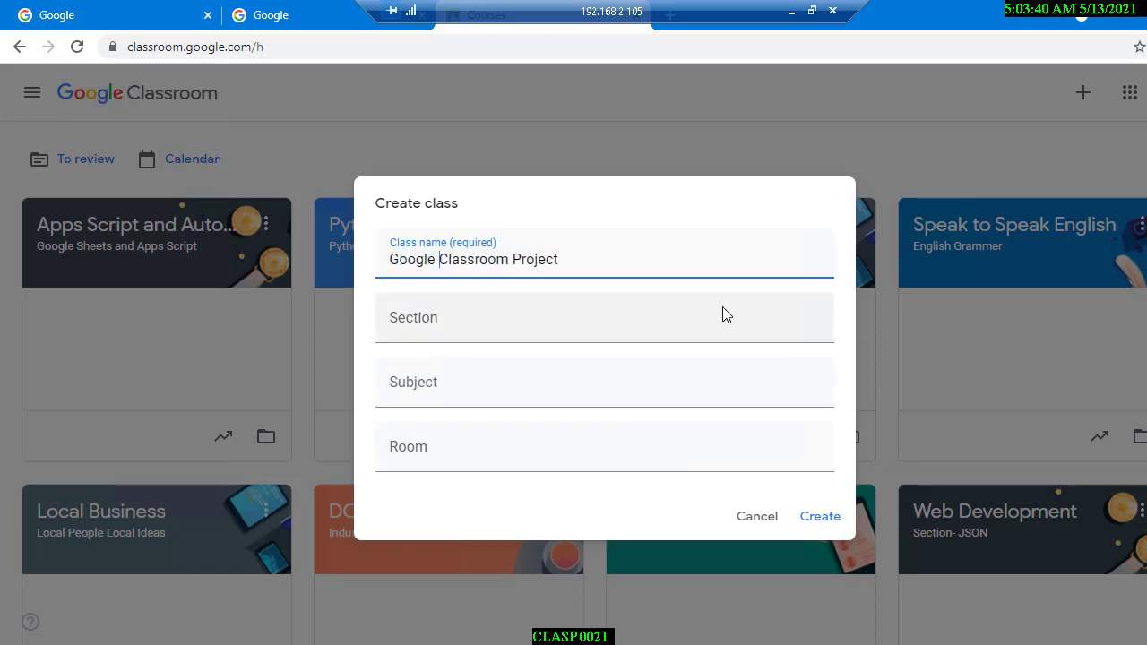
Step: Set the section to "Intro", subject to "how to create google classroom project" and room to "1", and create the class
{"action": "left_click", "coordinate": [726, 314]}
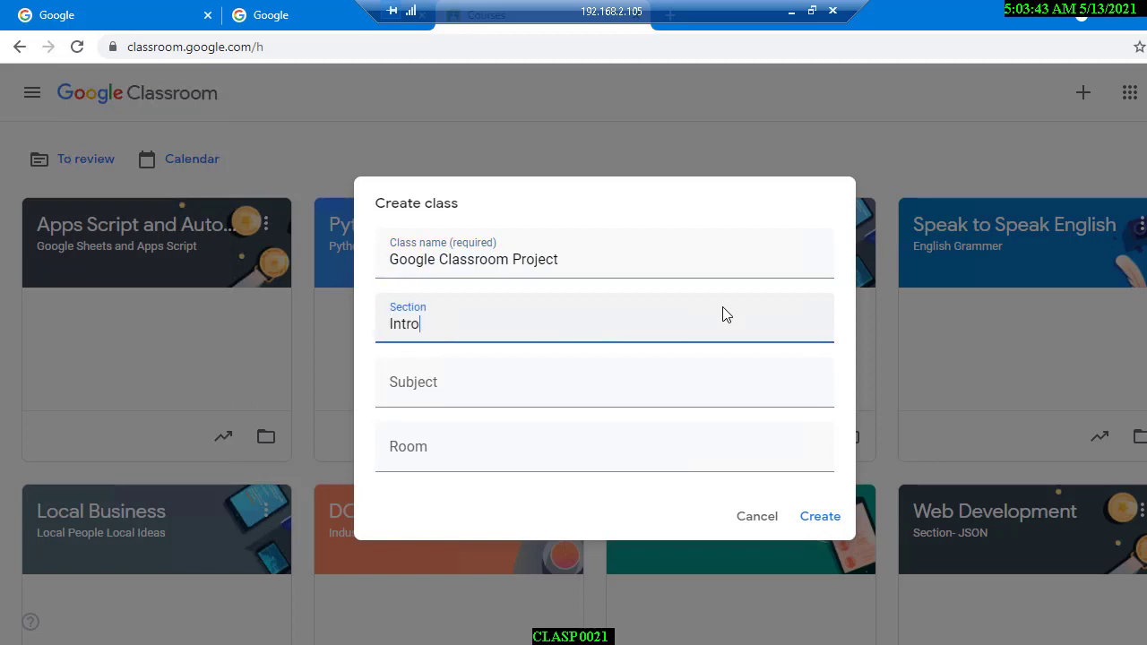
{"action": "key", "text": "Tab"}
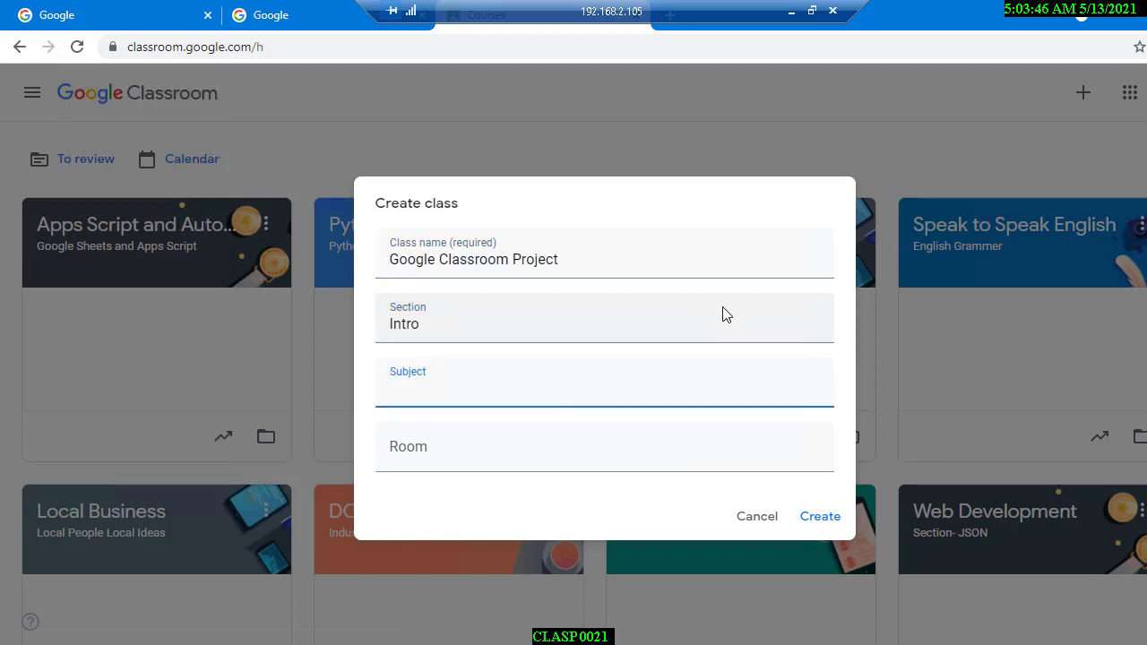
{"action": "type", "text": "how to create google classroom"}
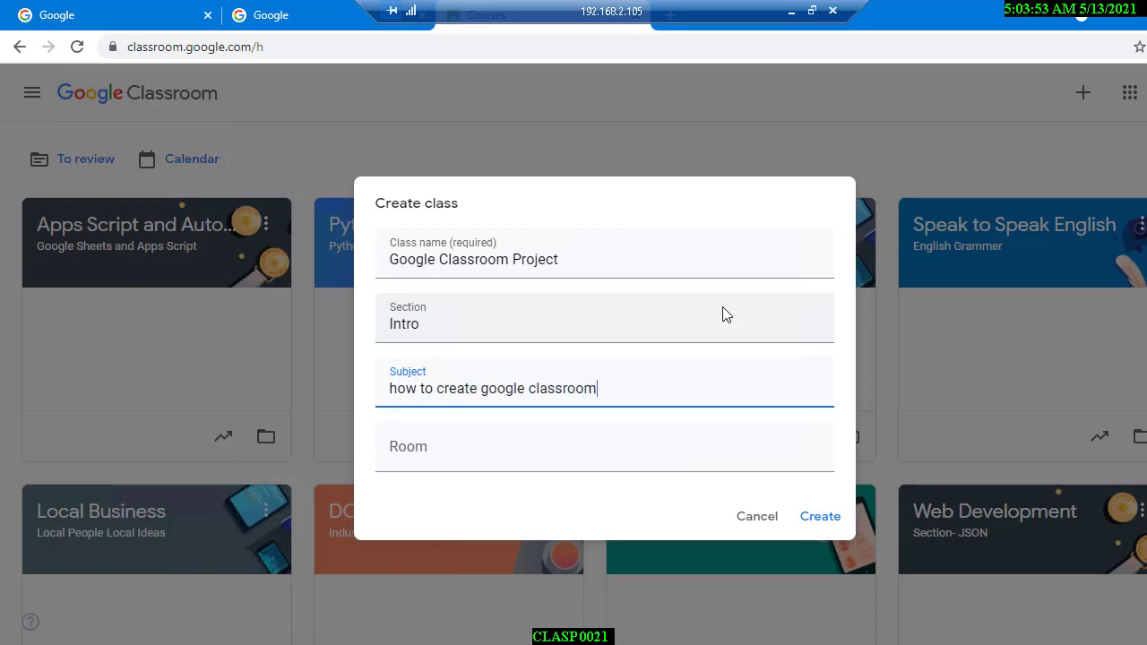
{"action": "type", "text": " project"}
{"action": "key", "text": "Tab"}
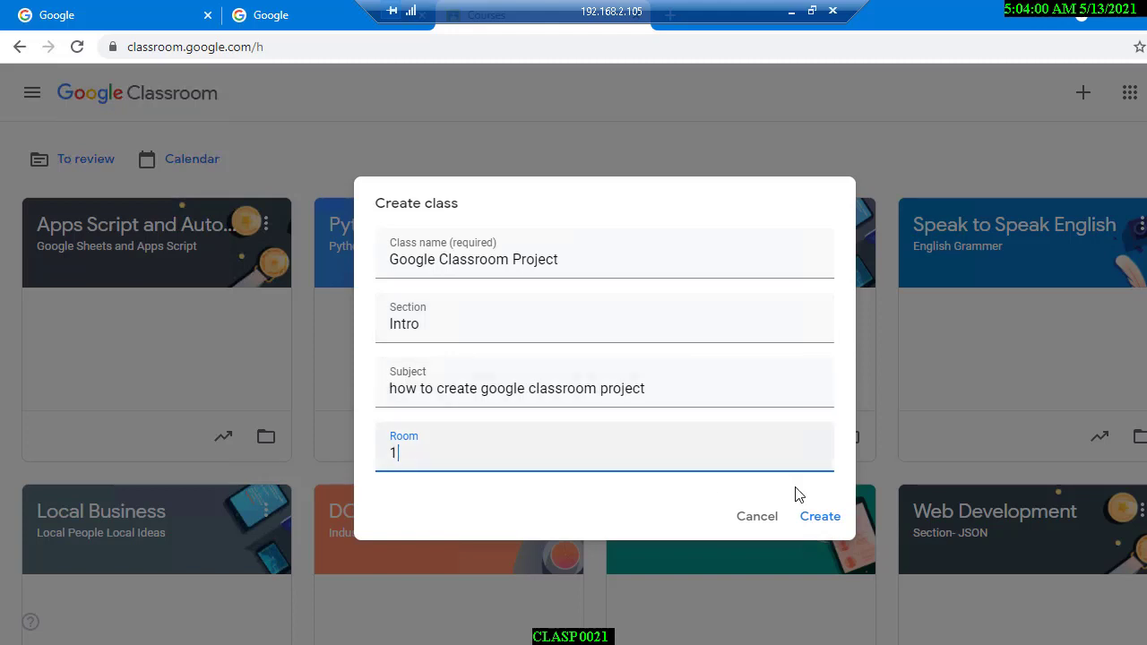
{"action": "left_click", "coordinate": [821, 520]}
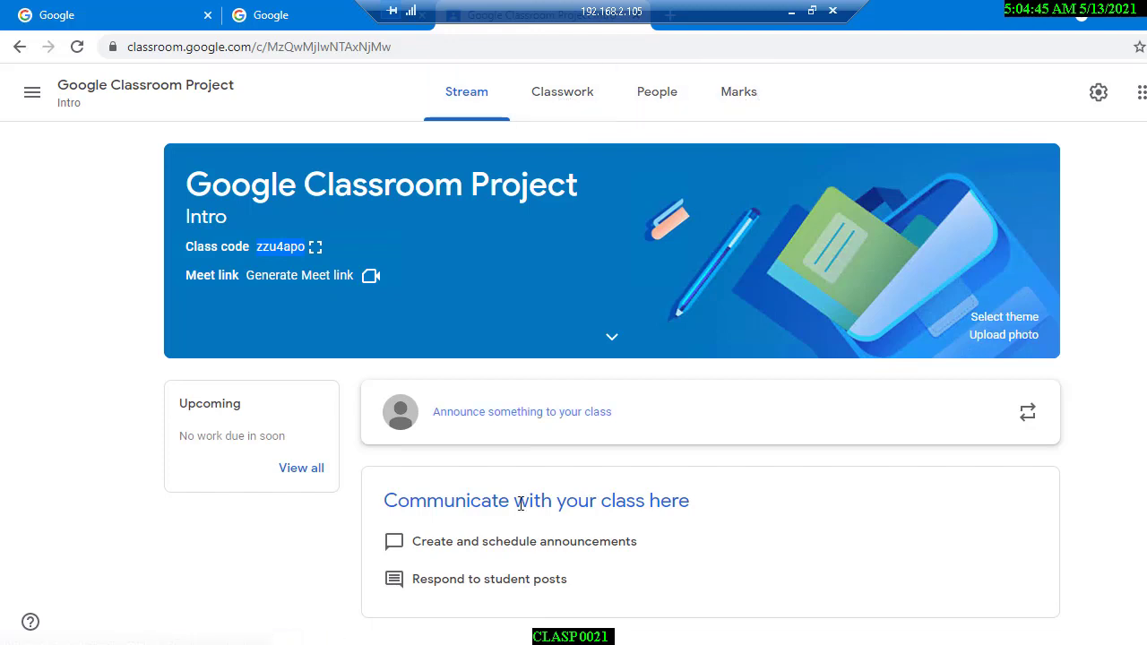
Step: Start a class announcement and address it additionally to the MCTC_Computer (Network) and DCS_HMI_PLC (Industrial Automation) classes
{"action": "left_click", "coordinate": [605, 417]}
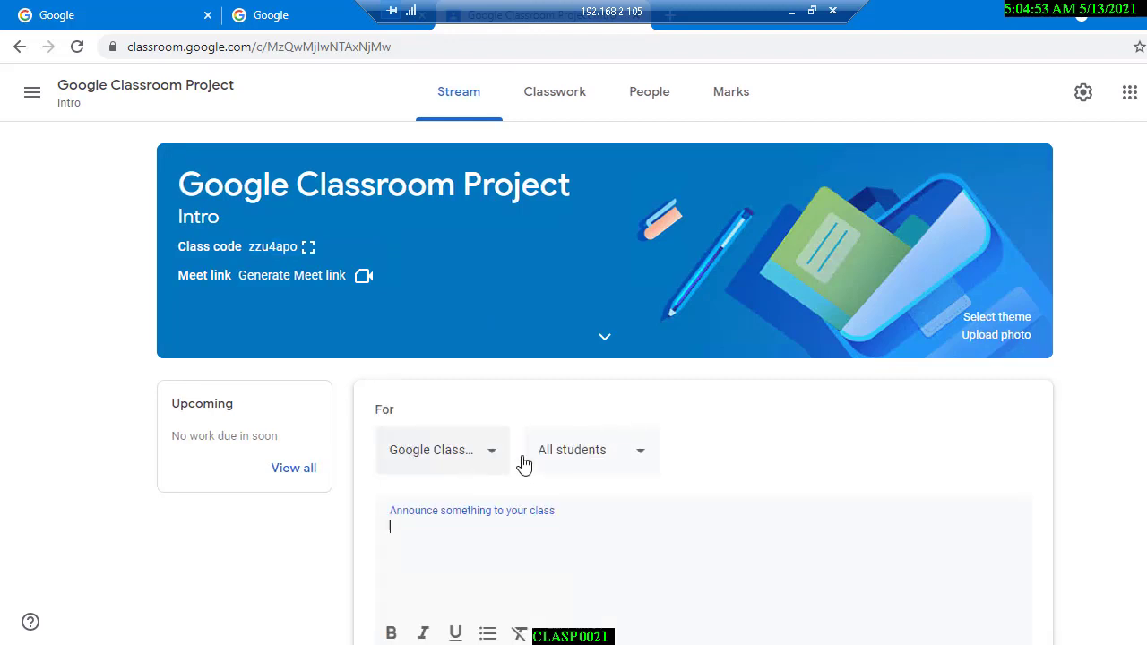
{"action": "left_click", "coordinate": [594, 458]}
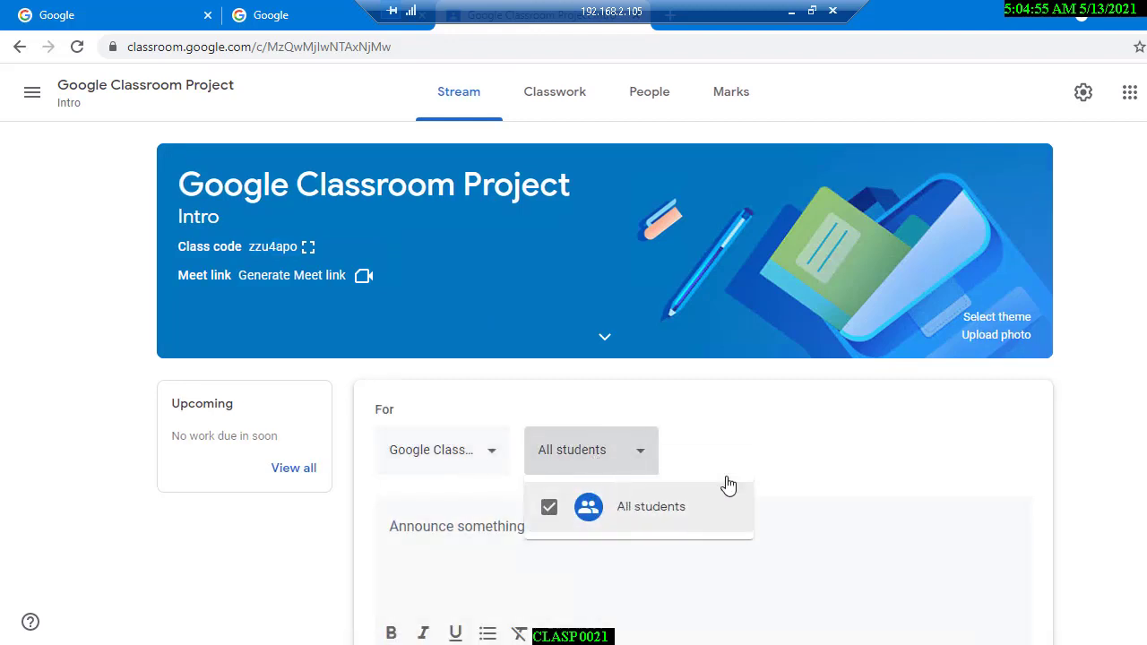
{"action": "left_click", "coordinate": [788, 438]}
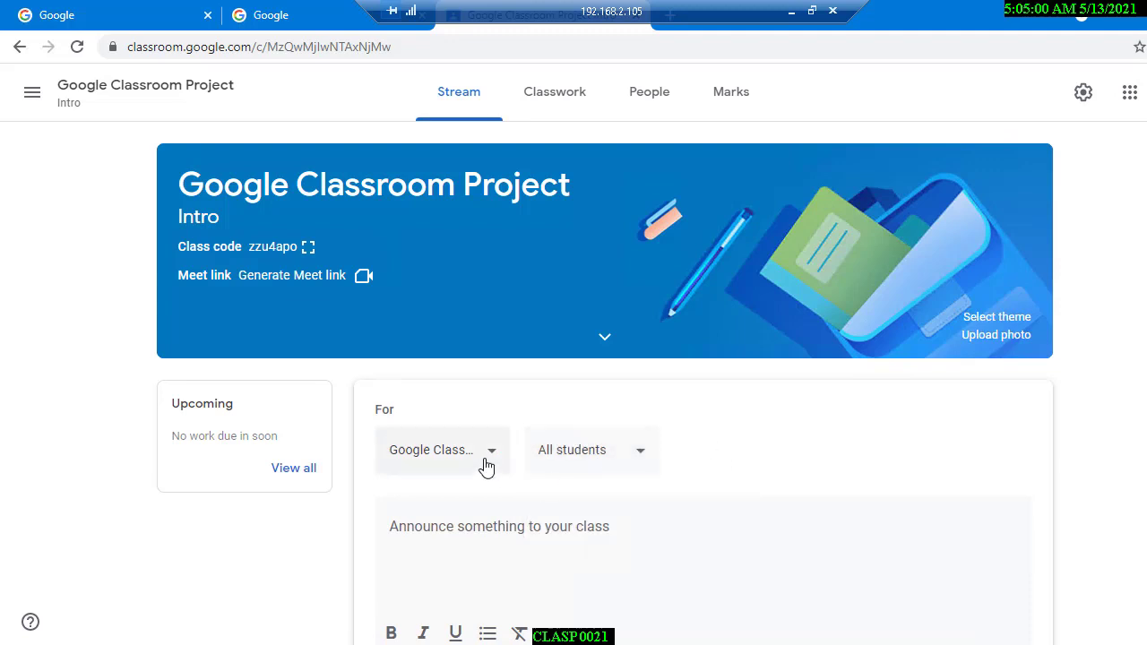
{"action": "left_click", "coordinate": [485, 457]}
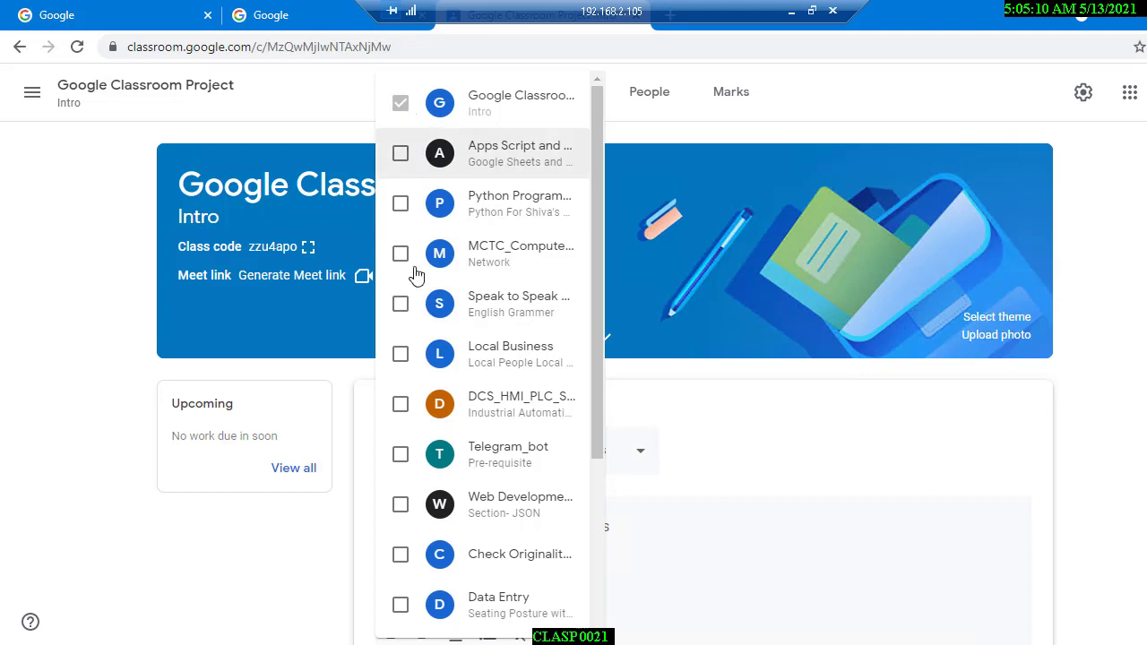
{"action": "left_click", "coordinate": [400, 409]}
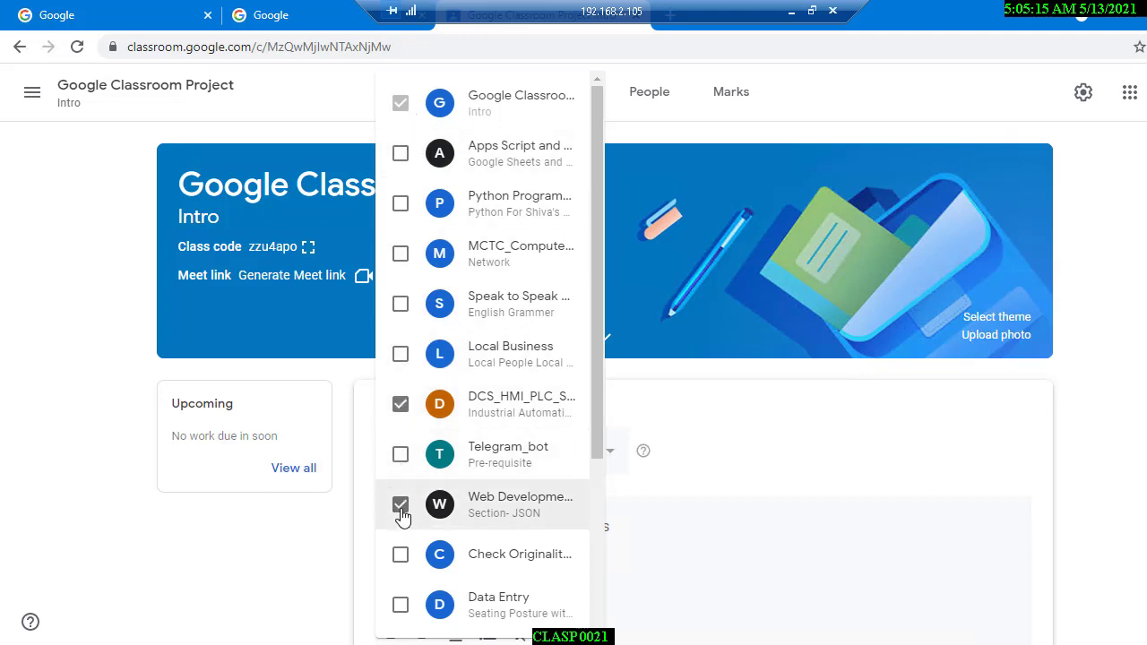
{"action": "left_click", "coordinate": [401, 507]}
{"action": "left_click", "coordinate": [401, 254]}
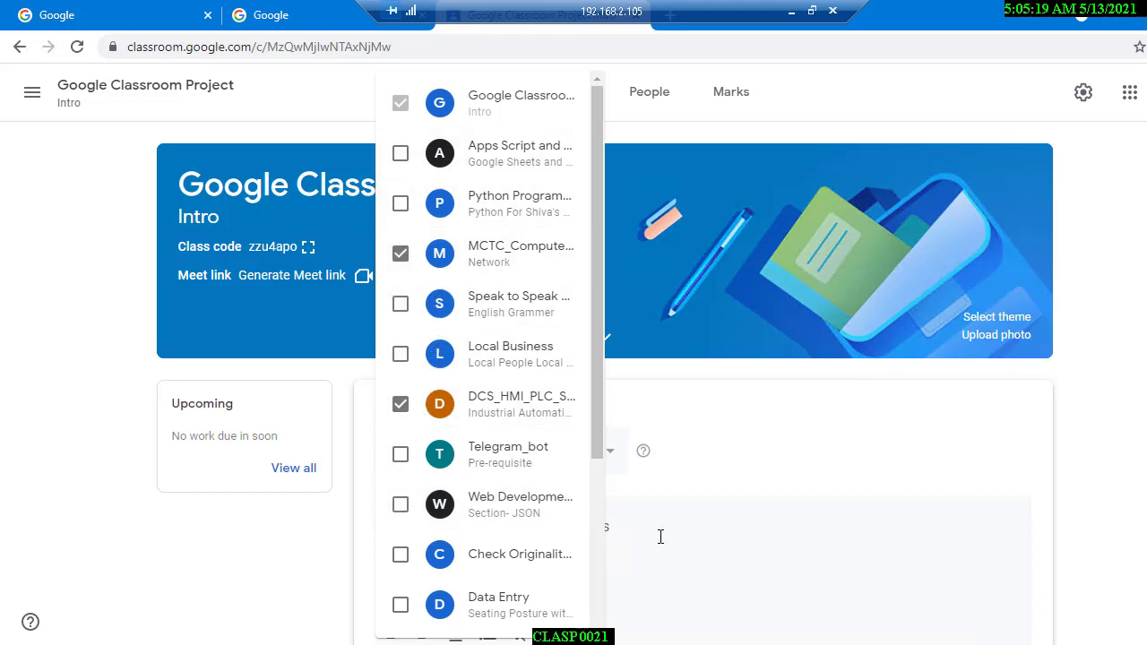
{"action": "left_click", "coordinate": [755, 423]}
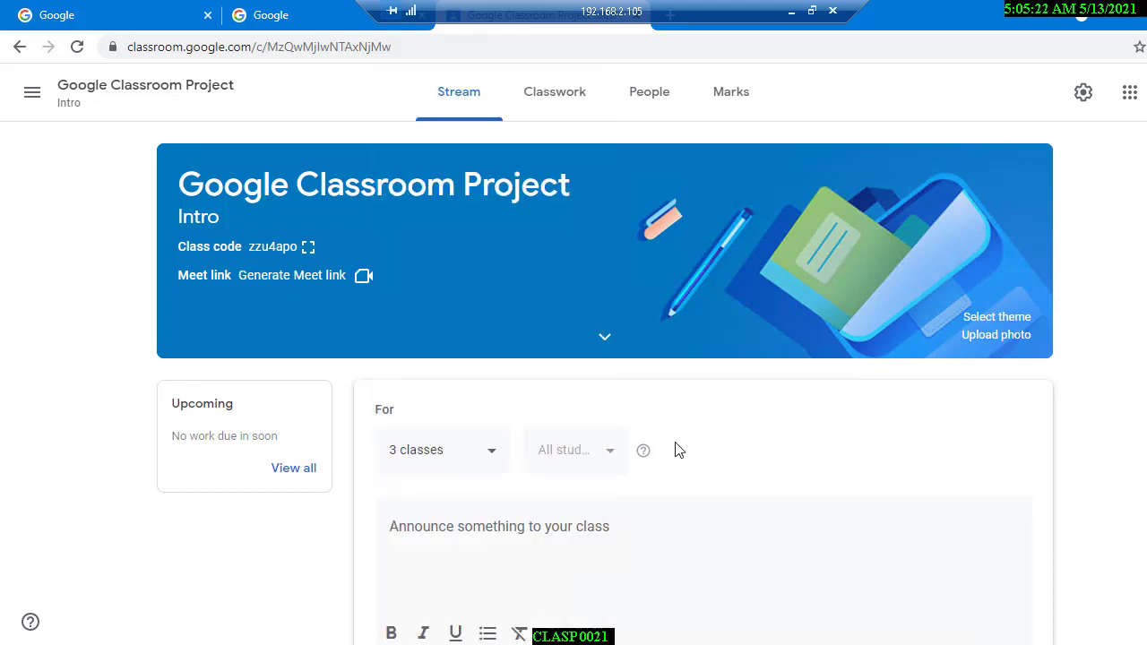
Step: Write the announcement "Hi This message for three classes...." and post it
{"action": "left_click", "coordinate": [546, 548]}
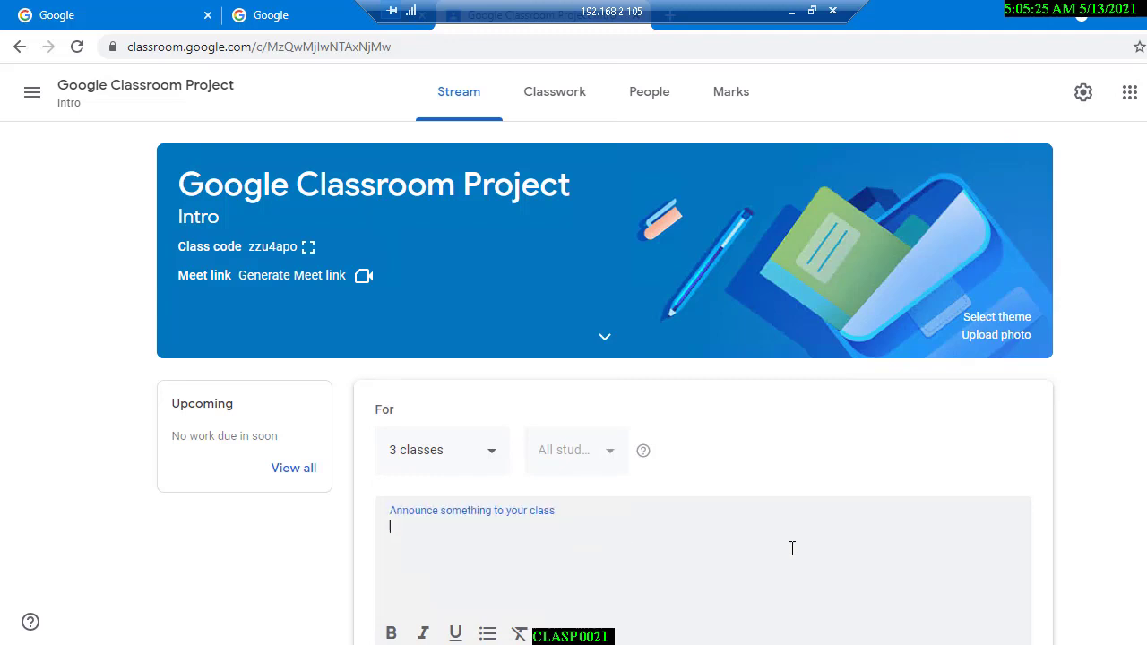
{"action": "type", "text": "Hi This message for three cl"}
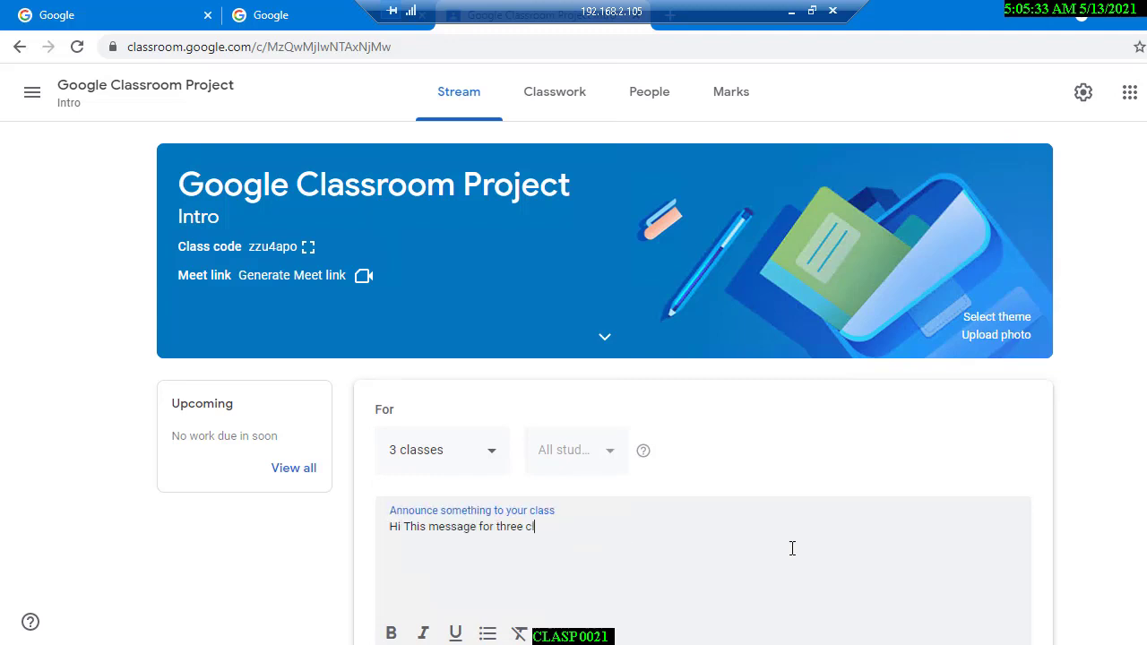
{"action": "type", "text": "asses...."}
{"action": "scroll", "coordinate": [793, 548], "scroll_direction": "down", "scroll_amount": 3}
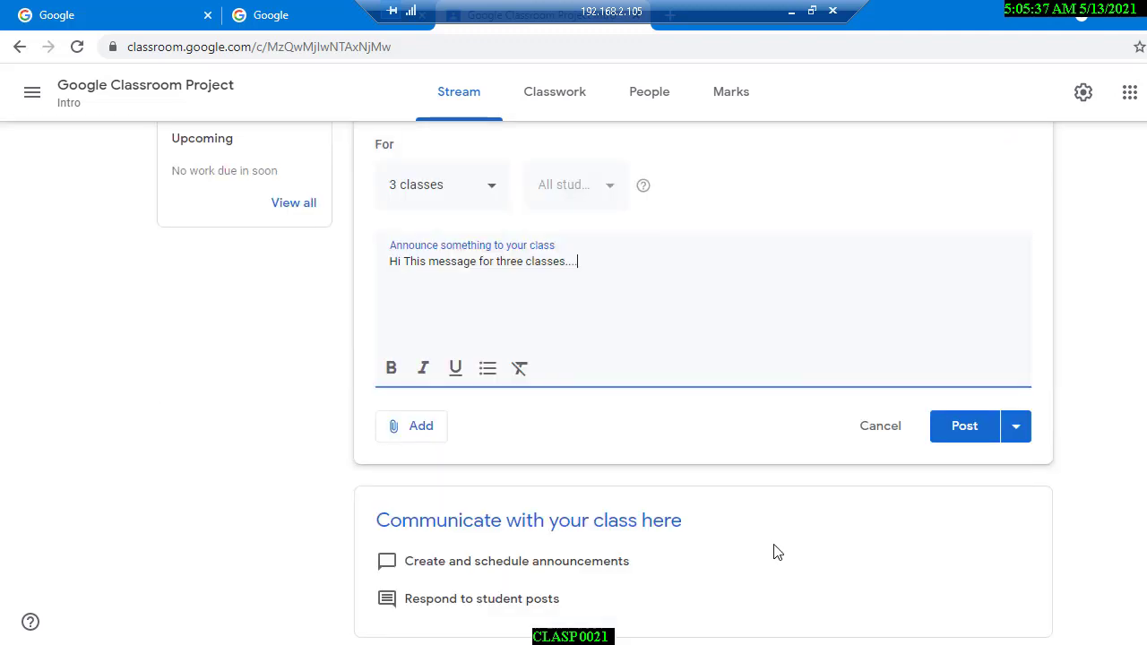
{"action": "left_click", "coordinate": [964, 427]}
{"action": "scroll", "coordinate": [627, 309], "scroll_direction": "up", "scroll_amount": 1}
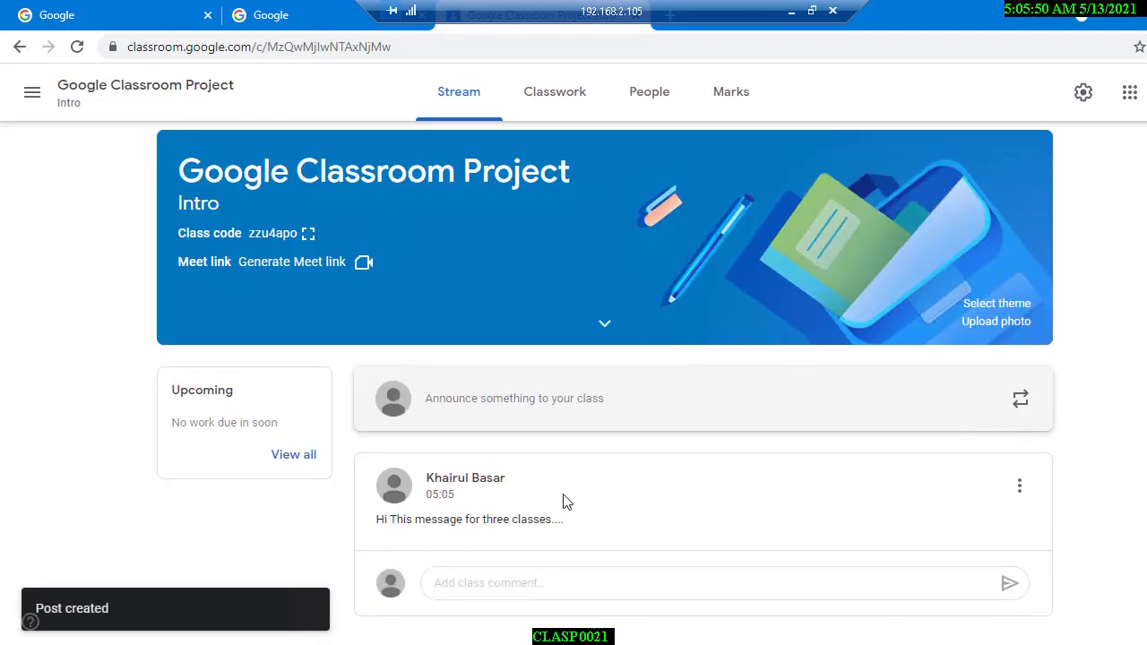
Step: Expand the class details and change the class theme to the General gallery image with orange book, glasses and newspaper
{"action": "left_click", "coordinate": [604, 323]}
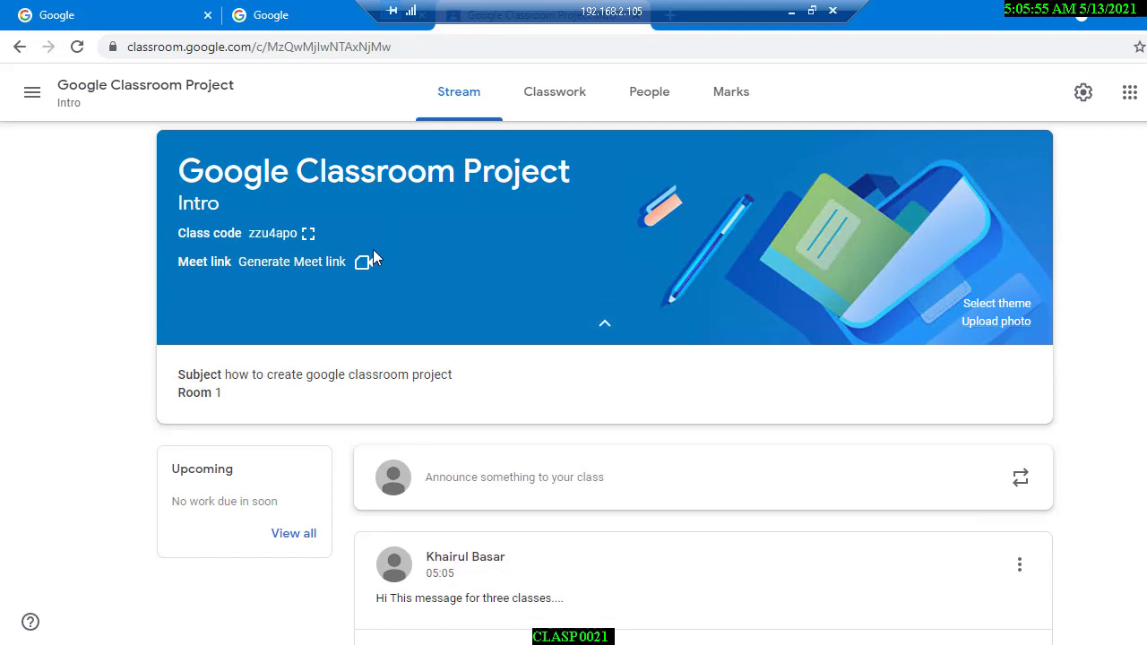
{"action": "left_click", "coordinate": [997, 305]}
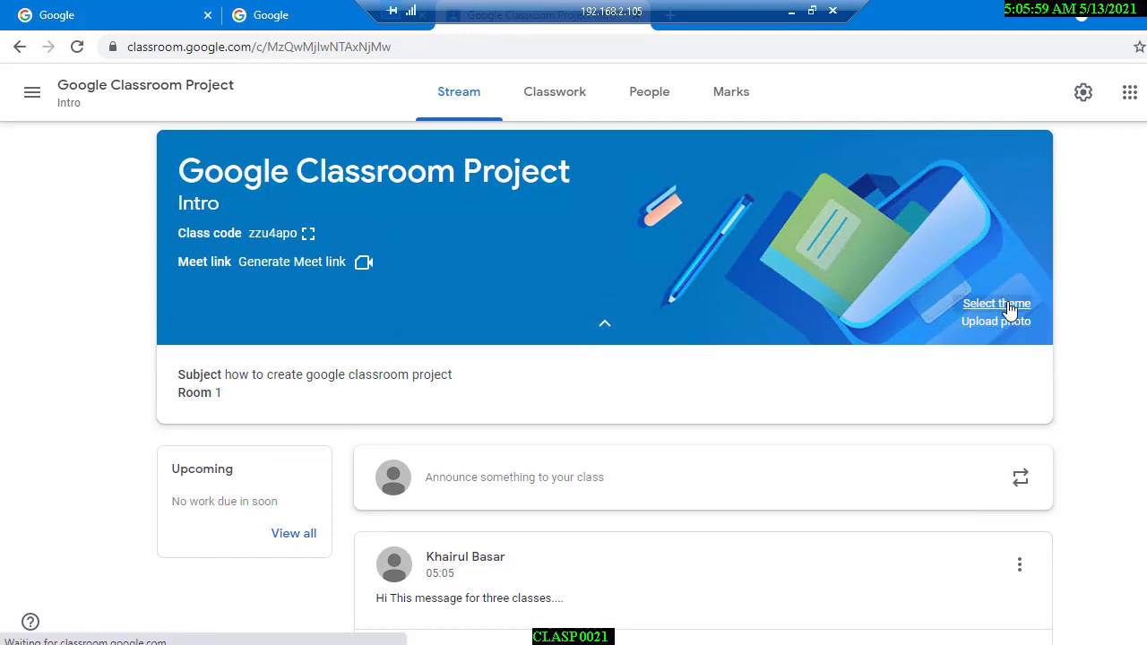
{"action": "scroll", "coordinate": [628, 386], "scroll_direction": "down", "scroll_amount": 3}
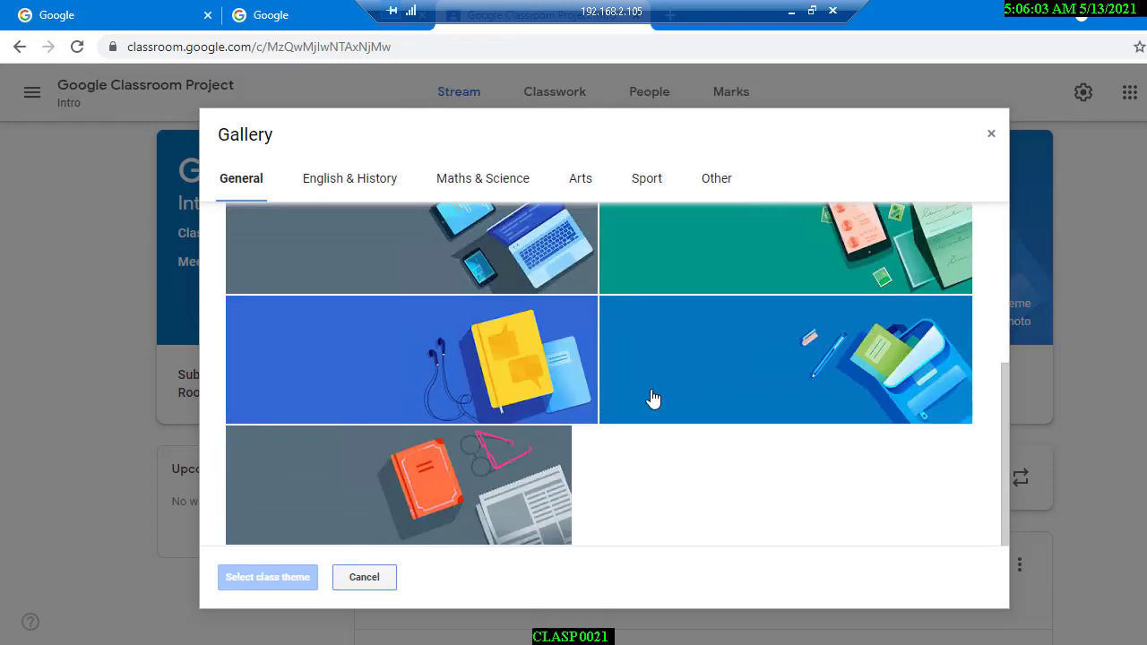
{"action": "left_click", "coordinate": [507, 487]}
{"action": "left_click", "coordinate": [267, 577]}
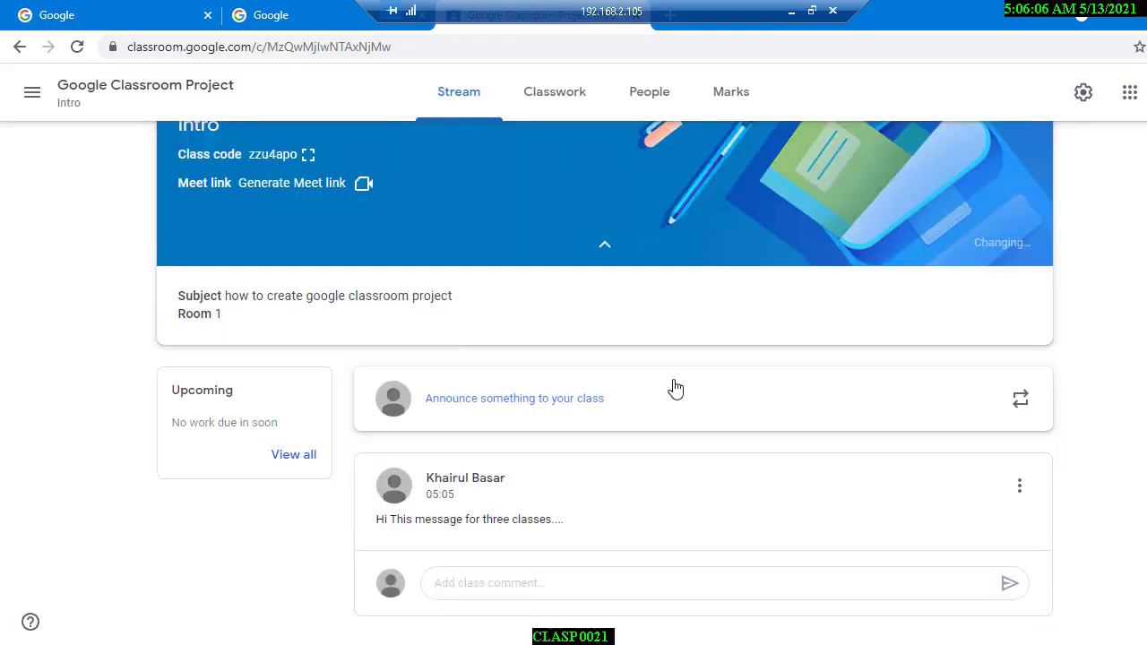
Step: Open the class's Classwork page, review the kinds of work that can be created, and start a new assignment
{"action": "left_click", "coordinate": [549, 107]}
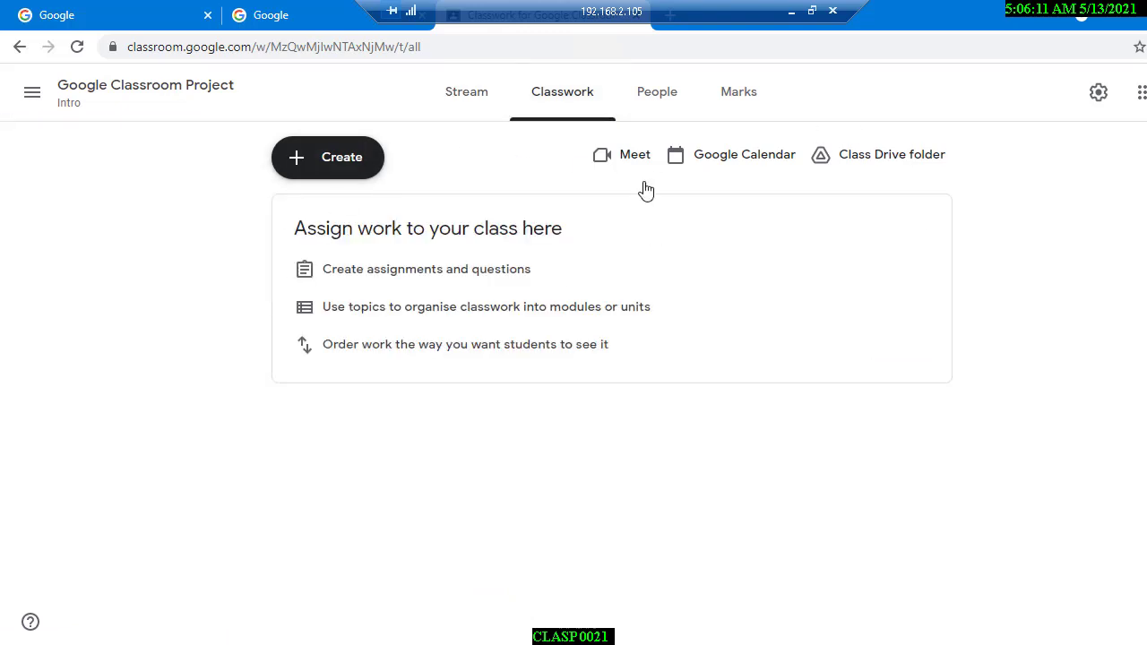
{"action": "left_click", "coordinate": [345, 180]}
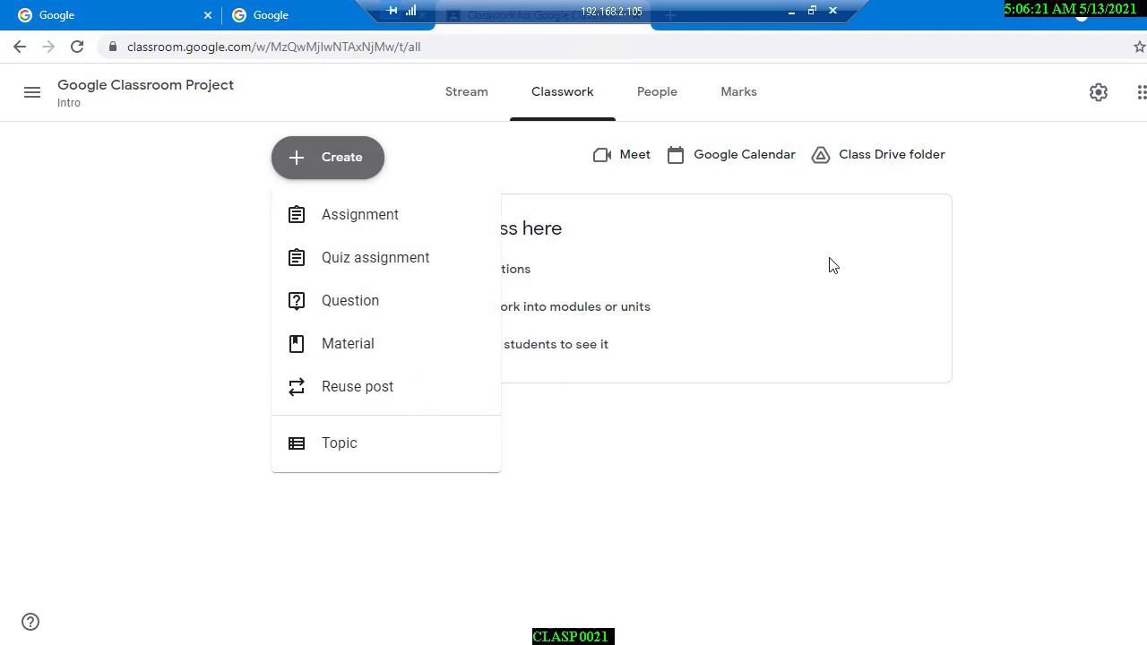
{"action": "left_click", "coordinate": [805, 381]}
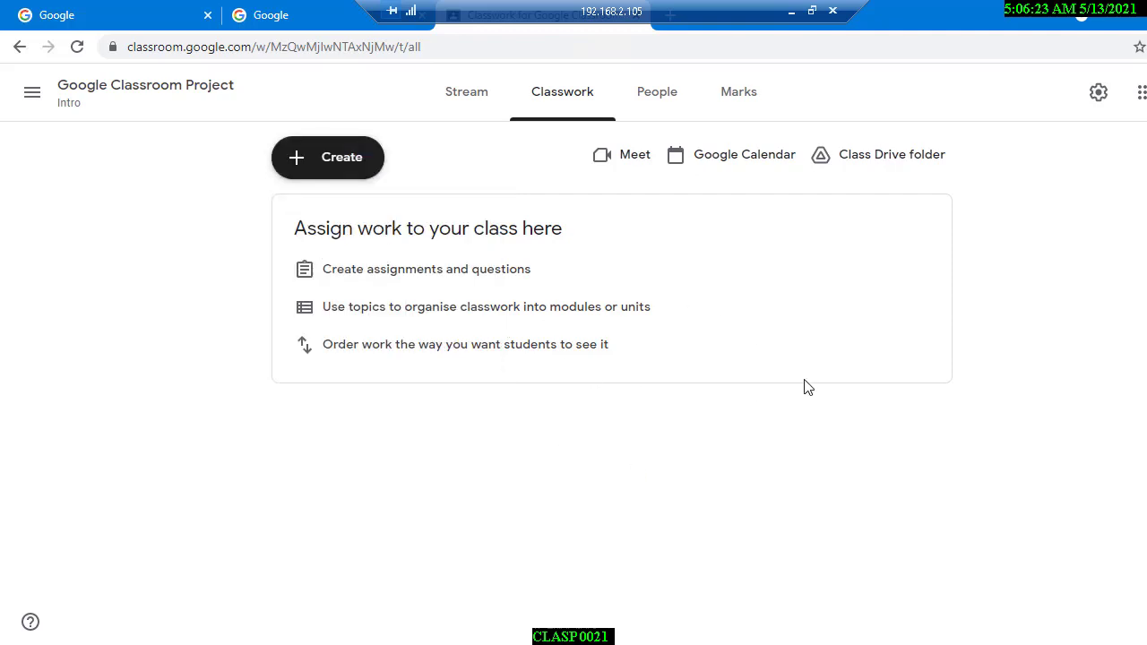
{"action": "left_click", "coordinate": [356, 174]}
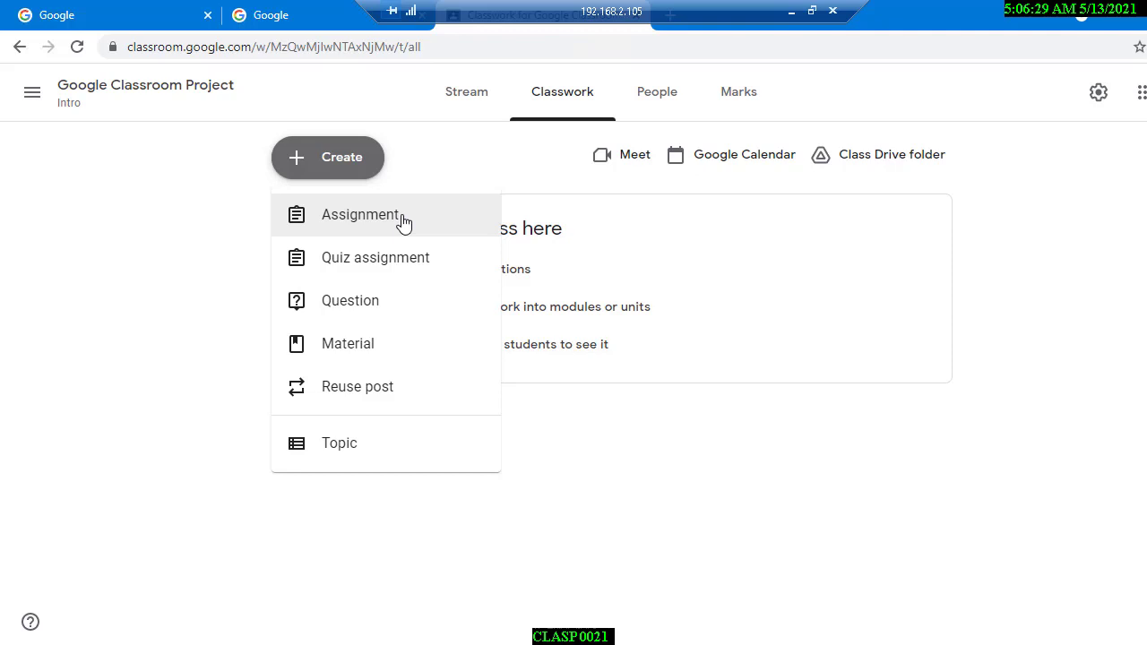
{"action": "left_click", "coordinate": [403, 219]}
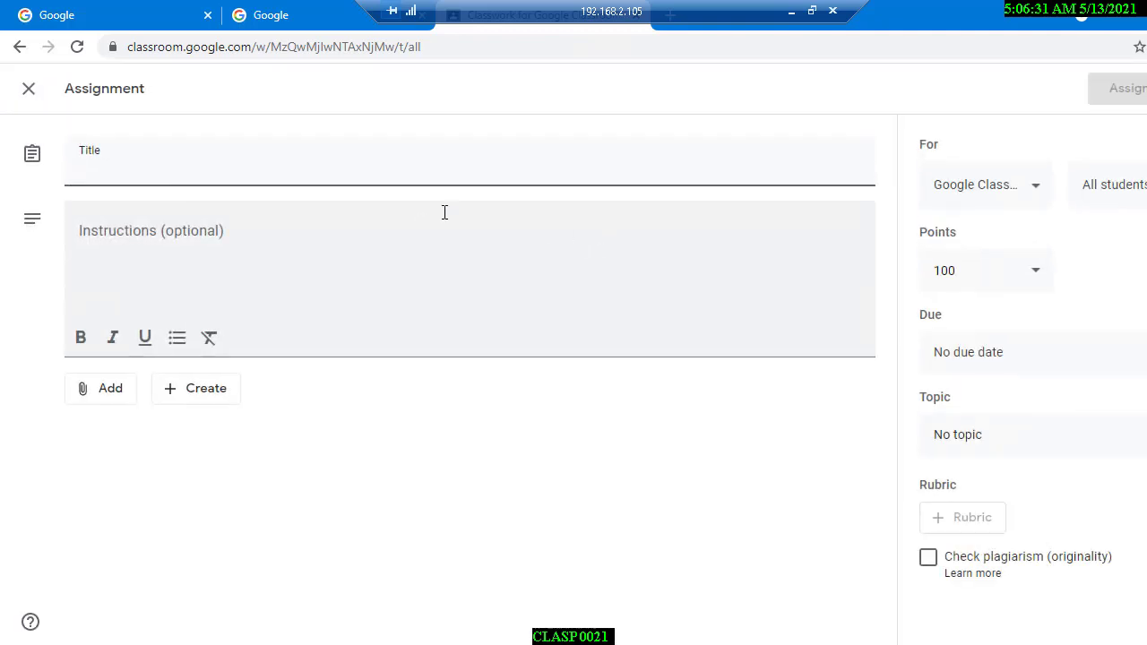
Step: Title the assignment "Class room Assignment -1" and enter the instructions "This is to be done by next week 15th"
{"action": "type", "text": "Cl"}
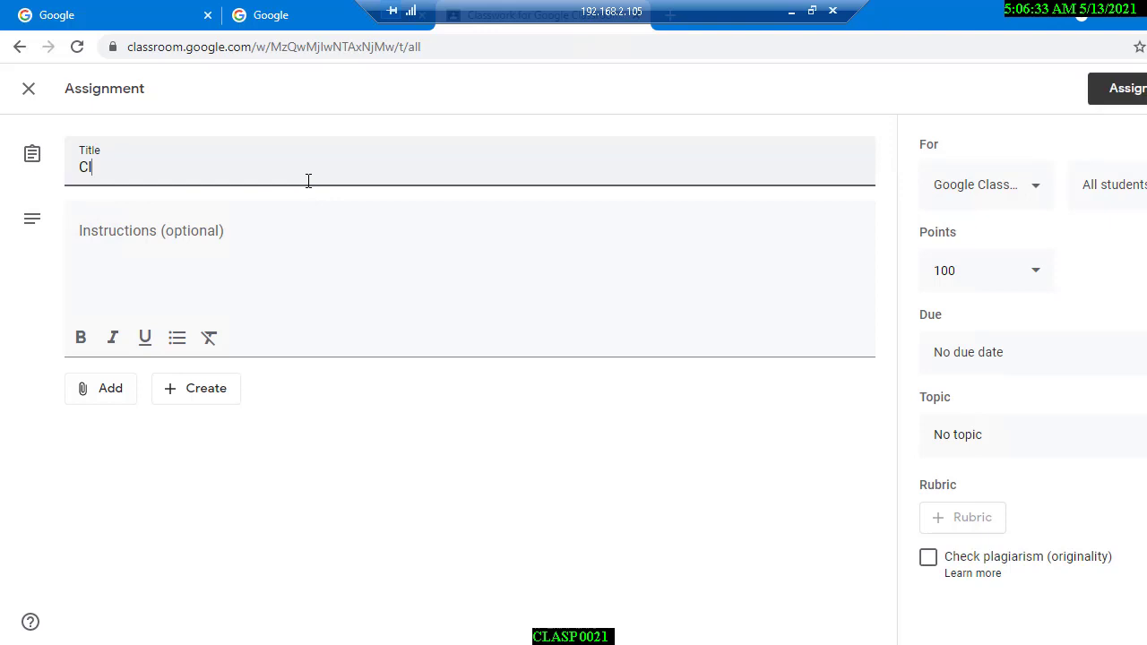
{"action": "type", "text": "ass room A"}
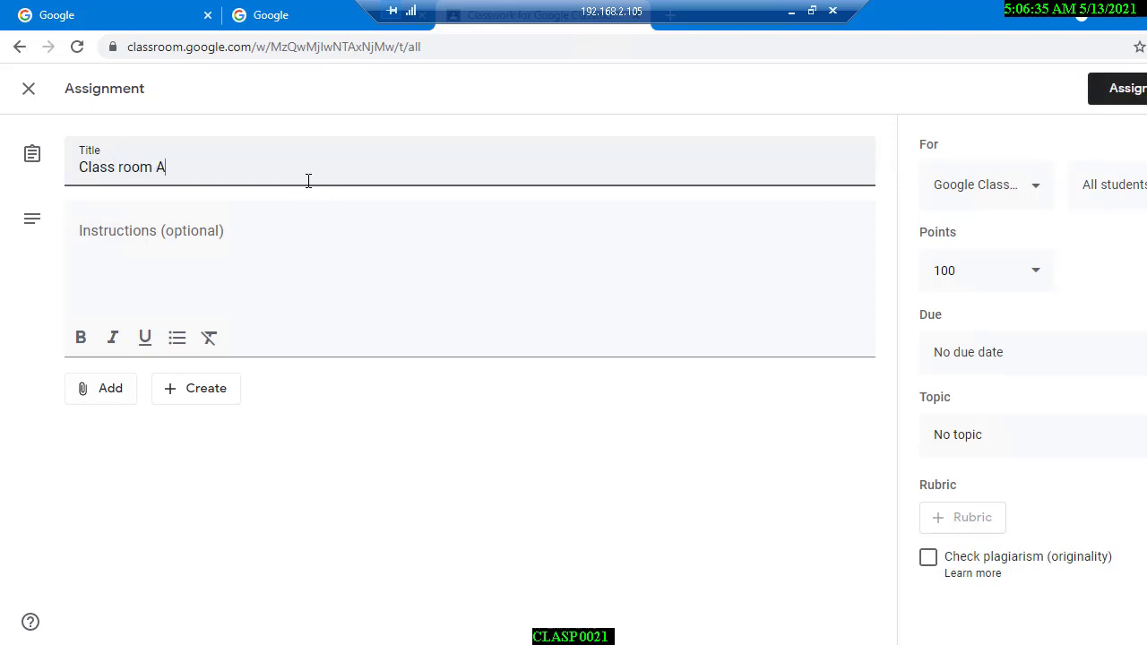
{"action": "type", "text": "ssign"}
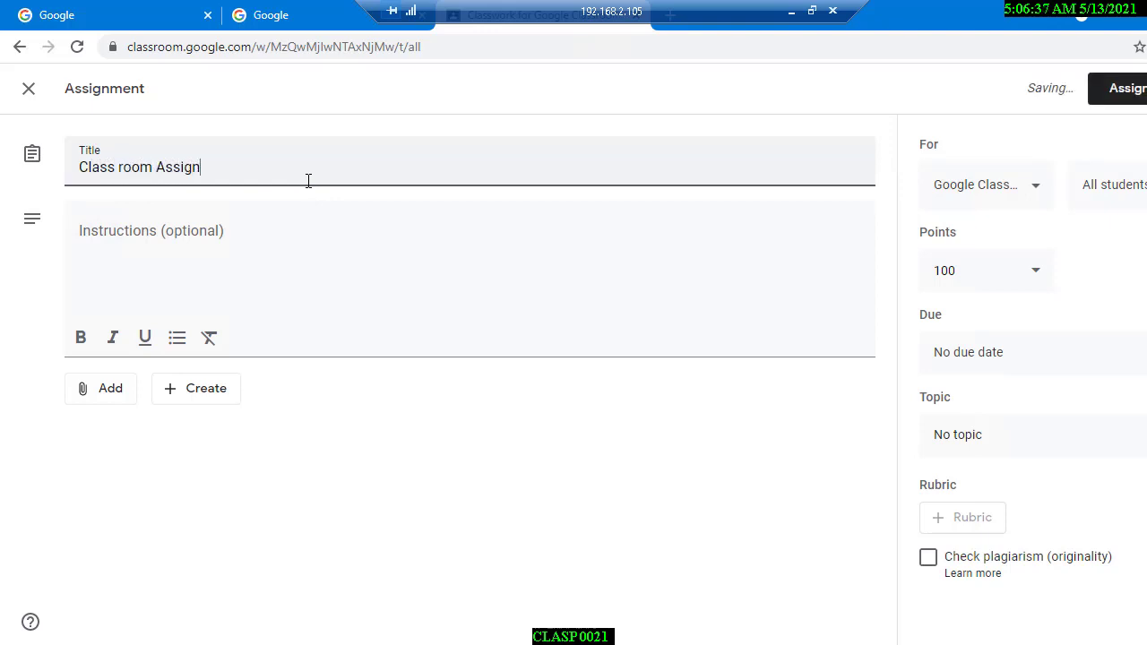
{"action": "type", "text": "ment -1"}
{"action": "key", "text": "Tab"}
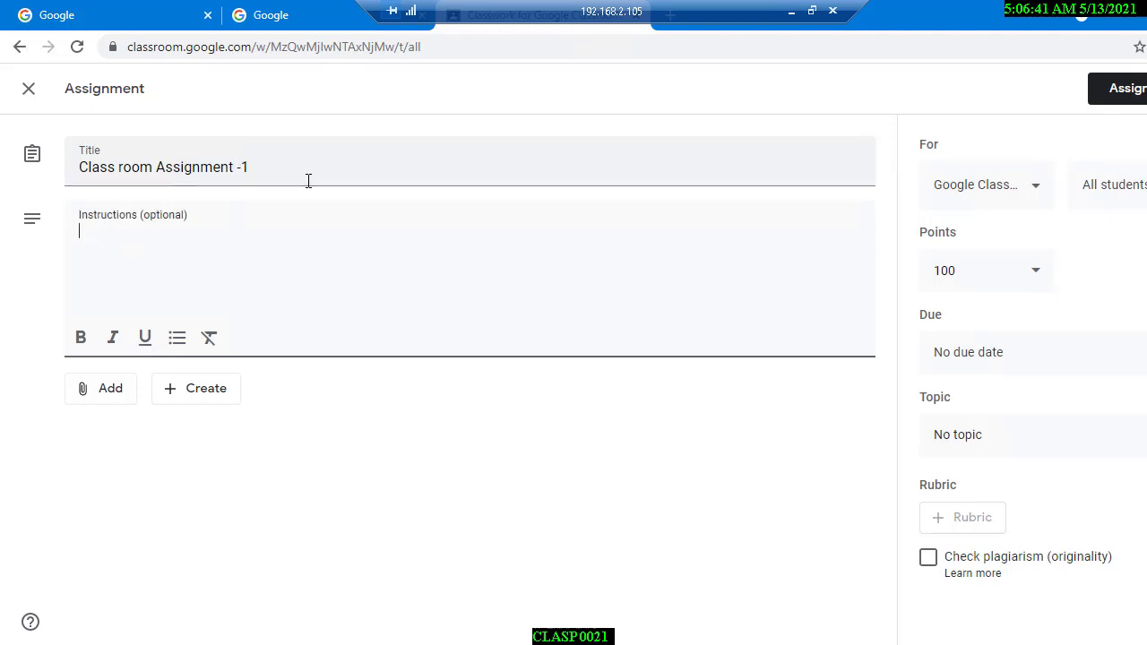
{"action": "type", "text": "T"}
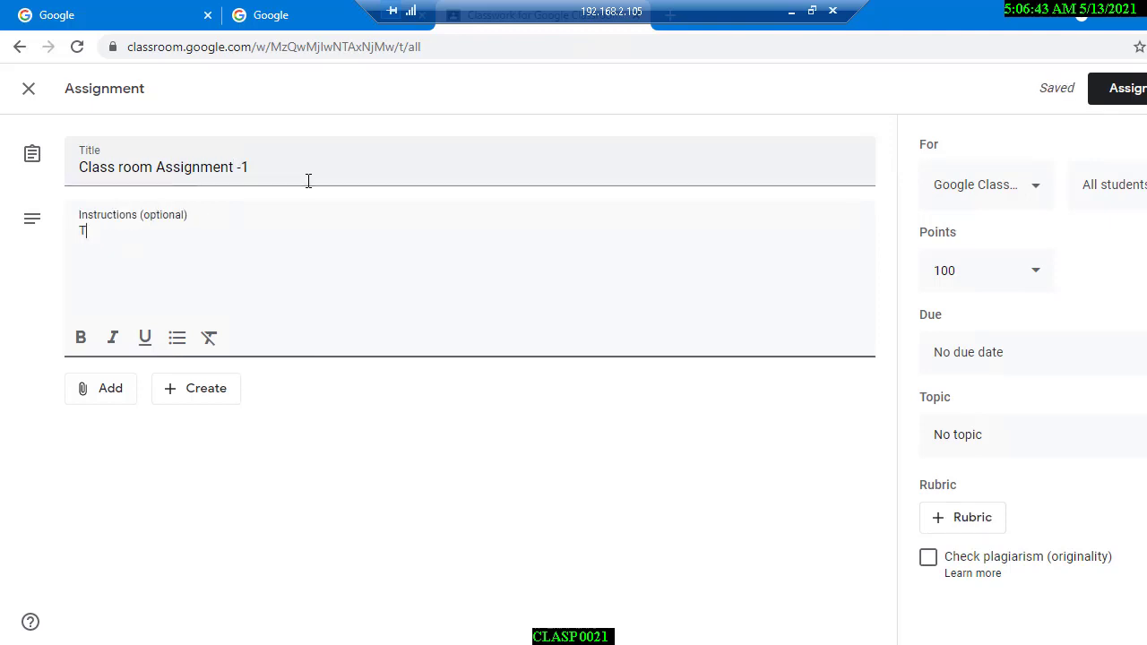
{"action": "type", "text": "his is to be done"}
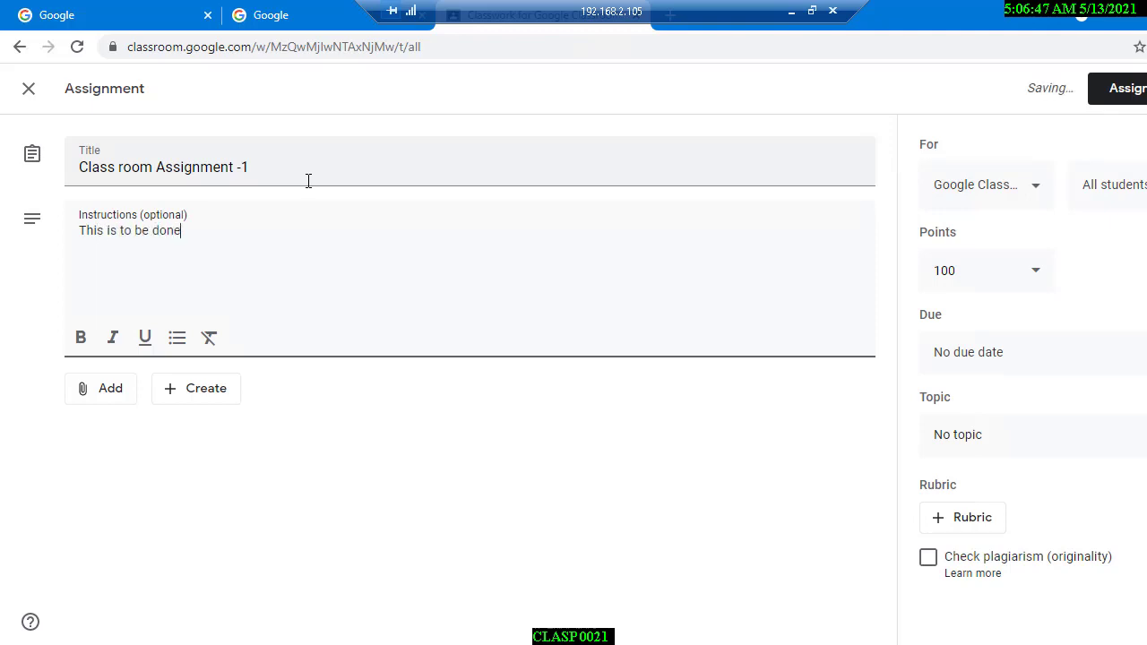
{"action": "type", "text": " by next week 15th"}
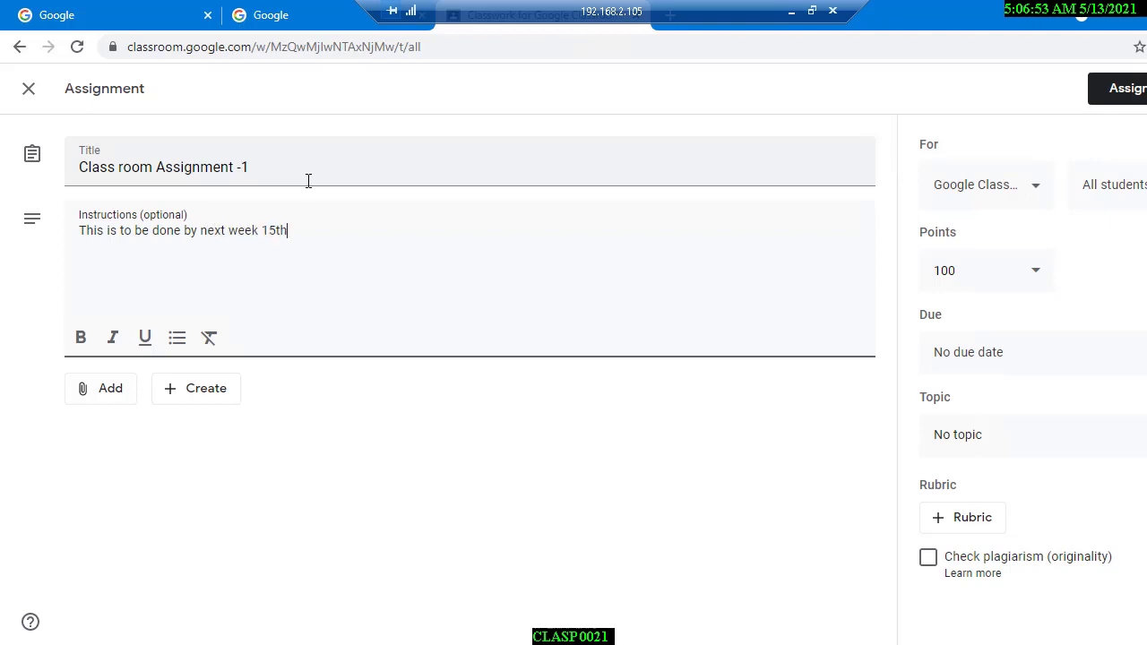
Step: Correct the end of the assignment instructions so that the date reads "18th May 2021"
{"action": "key", "text": "BackSpace"}
{"action": "type", "text": "8th May 2021"}
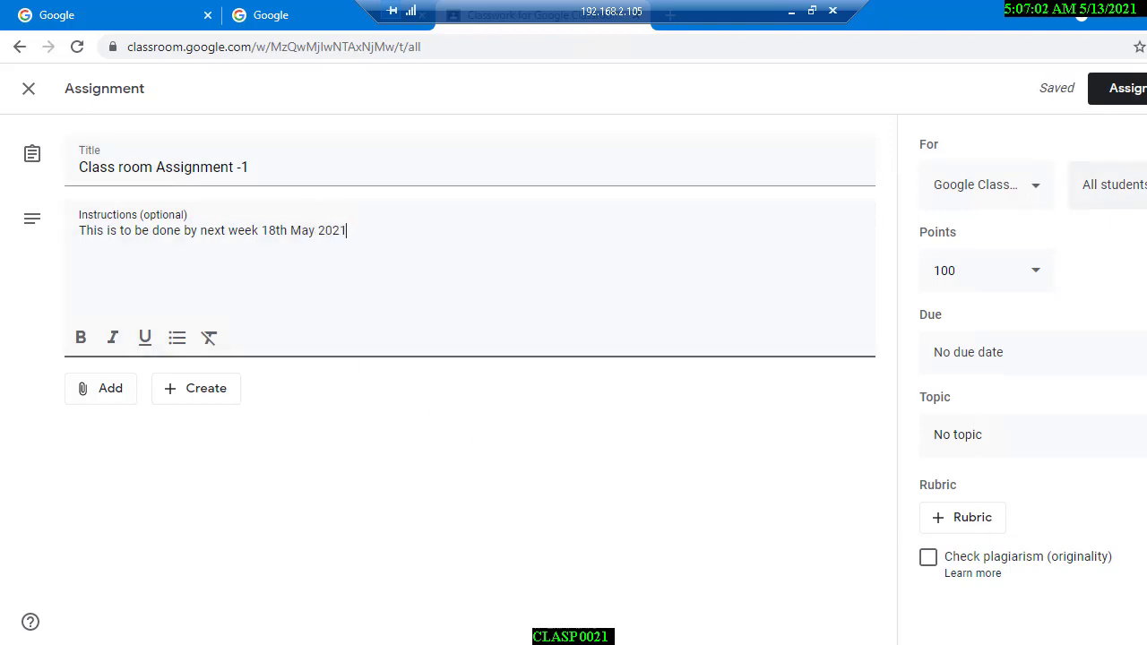
Step: Review which students and classes the assignment can be given to, and the options for its points
{"action": "left_click", "coordinate": [1137, 185]}
{"action": "left_click", "coordinate": [1131, 302]}
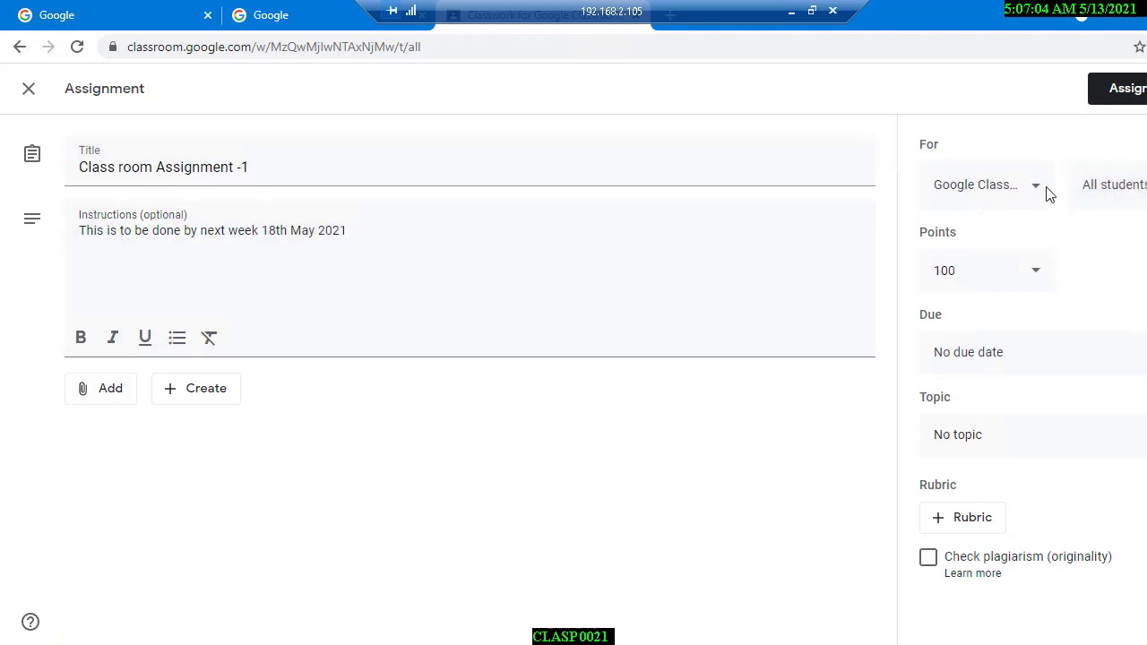
{"action": "left_click", "coordinate": [1040, 186]}
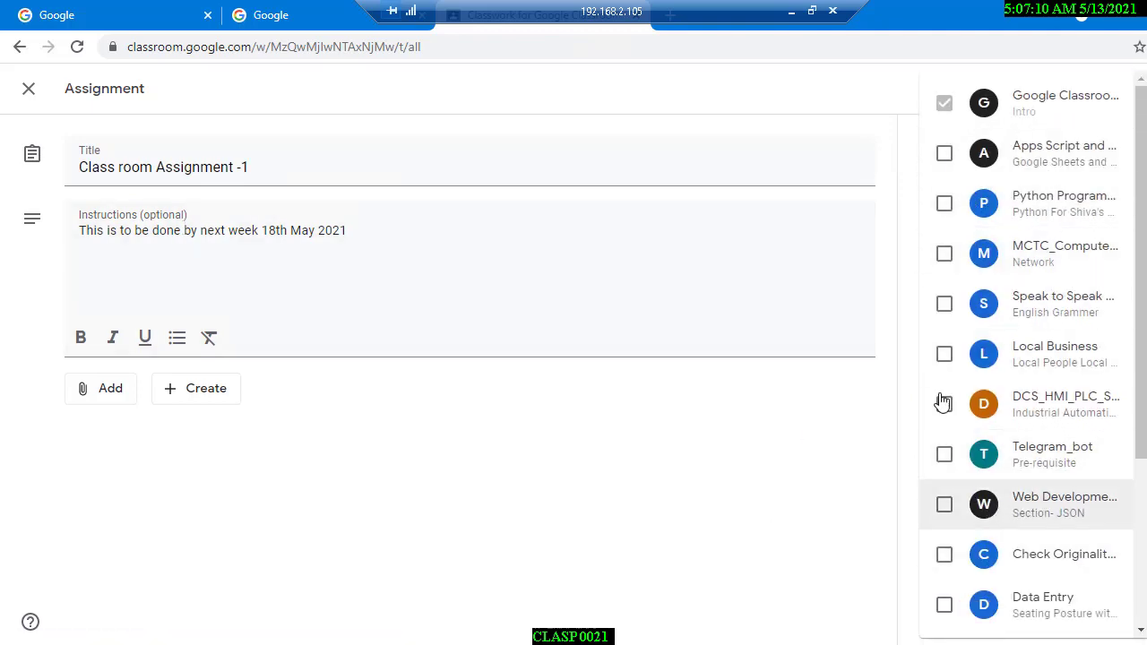
{"action": "left_click", "coordinate": [838, 462]}
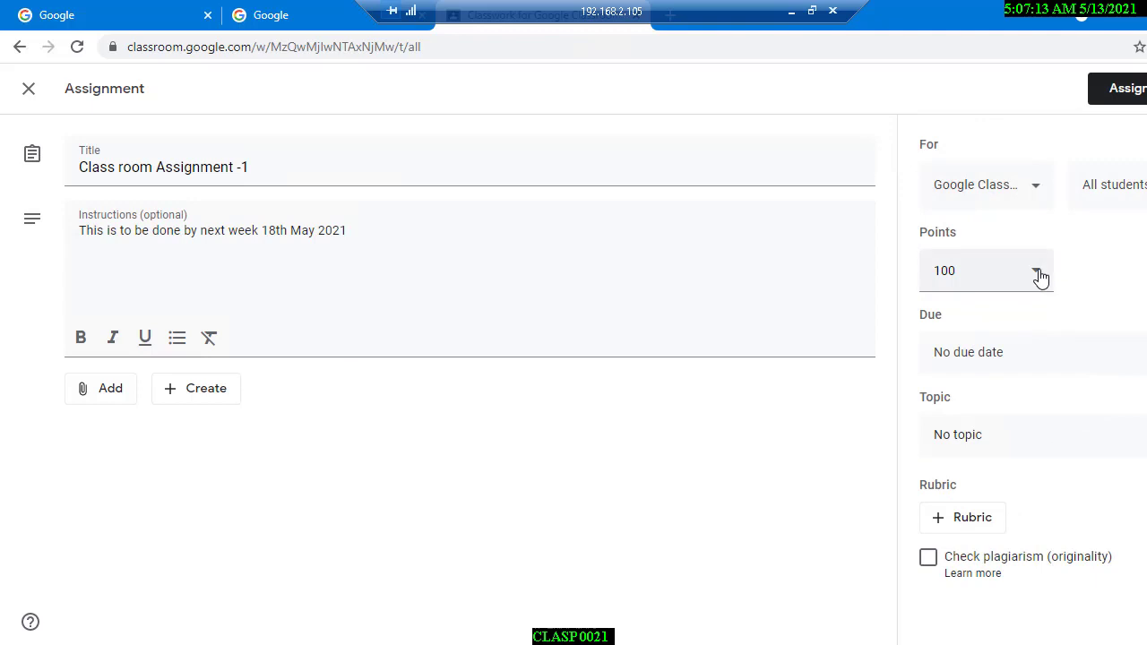
{"action": "left_click", "coordinate": [1036, 274]}
{"action": "left_click", "coordinate": [1097, 287]}
Step: Set the assignment's due date to 18 May 2021, leaving the time empty
{"action": "left_click", "coordinate": [1075, 352]}
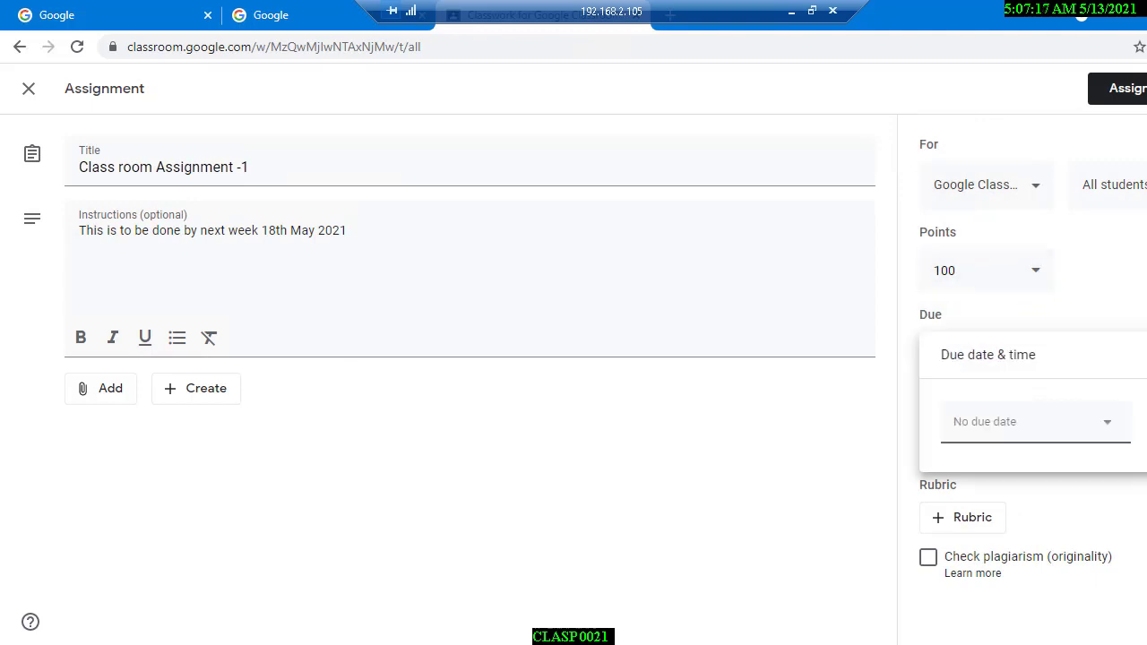
{"action": "left_click", "coordinate": [1105, 422]}
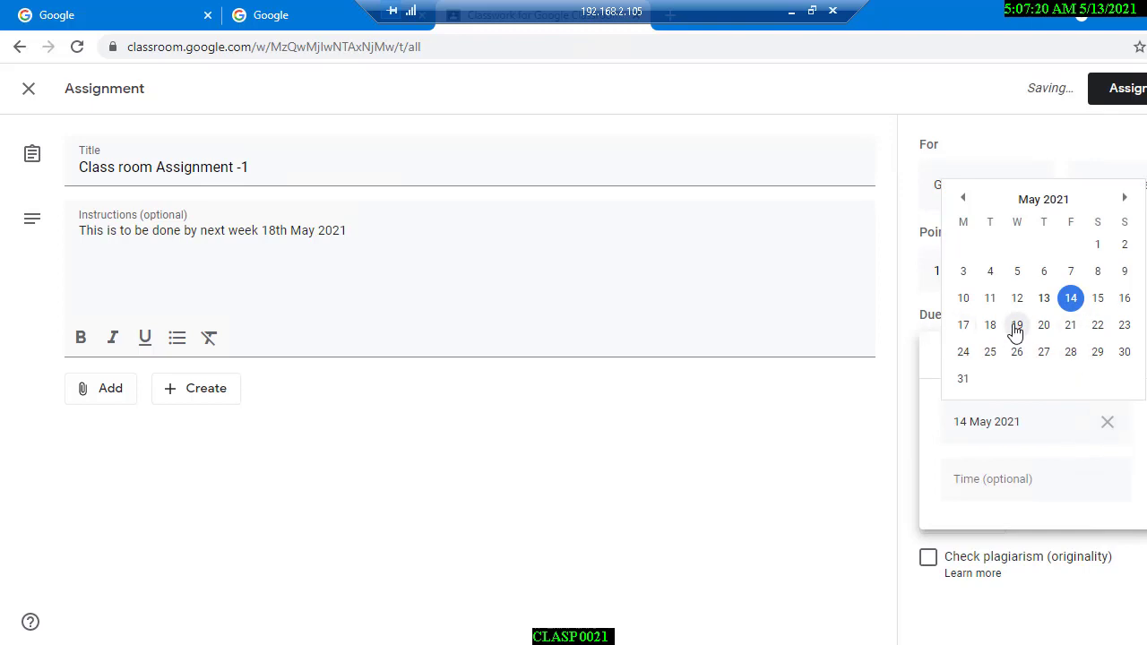
{"action": "left_click", "coordinate": [1108, 421]}
{"action": "left_click", "coordinate": [1102, 429]}
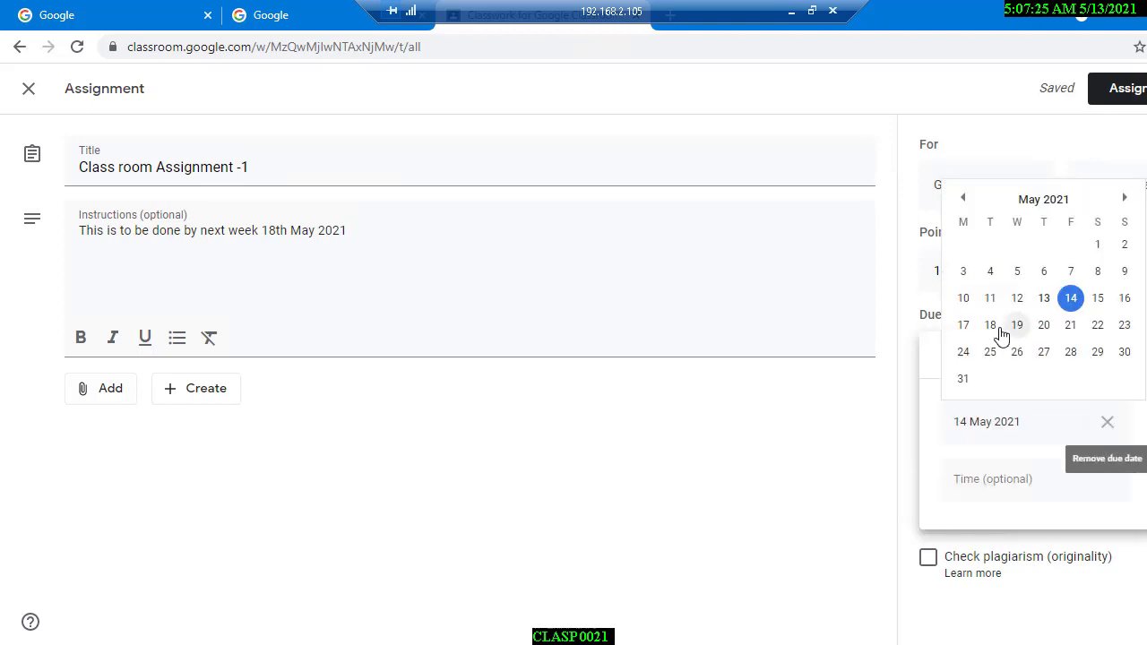
{"action": "left_click", "coordinate": [991, 325]}
{"action": "left_click", "coordinate": [859, 400]}
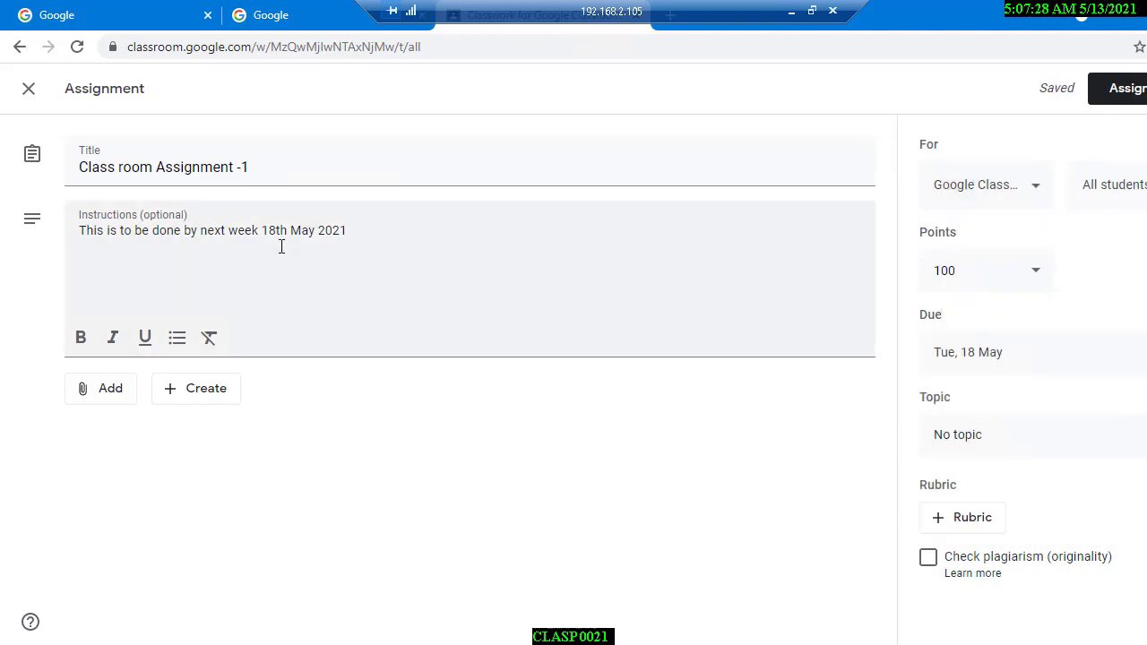
Step: Create the topic "Google Classroom" for the assignment and review the ways a rubric can be added
{"action": "left_click", "coordinate": [1070, 446]}
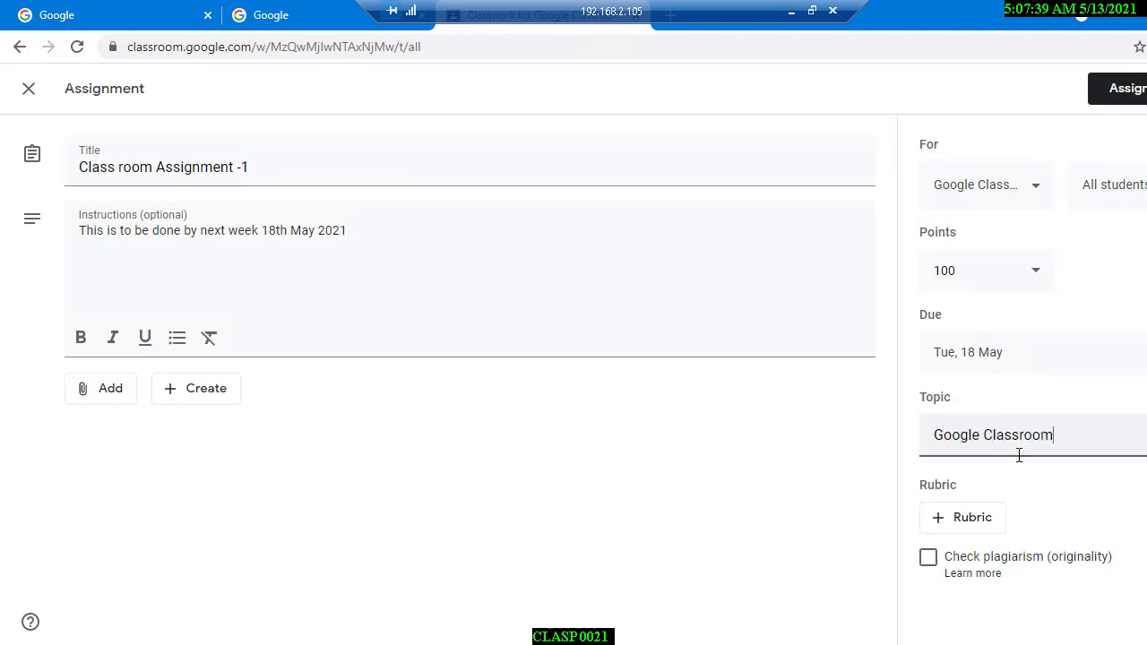
{"action": "left_click", "coordinate": [1058, 486]}
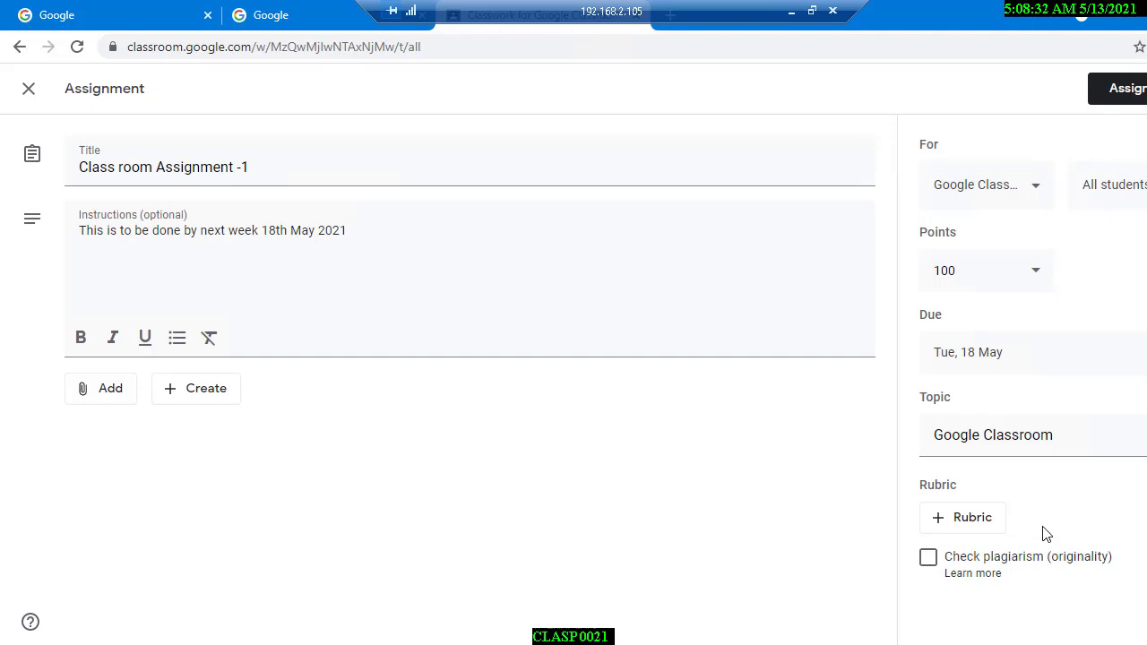
{"action": "left_click", "coordinate": [969, 528]}
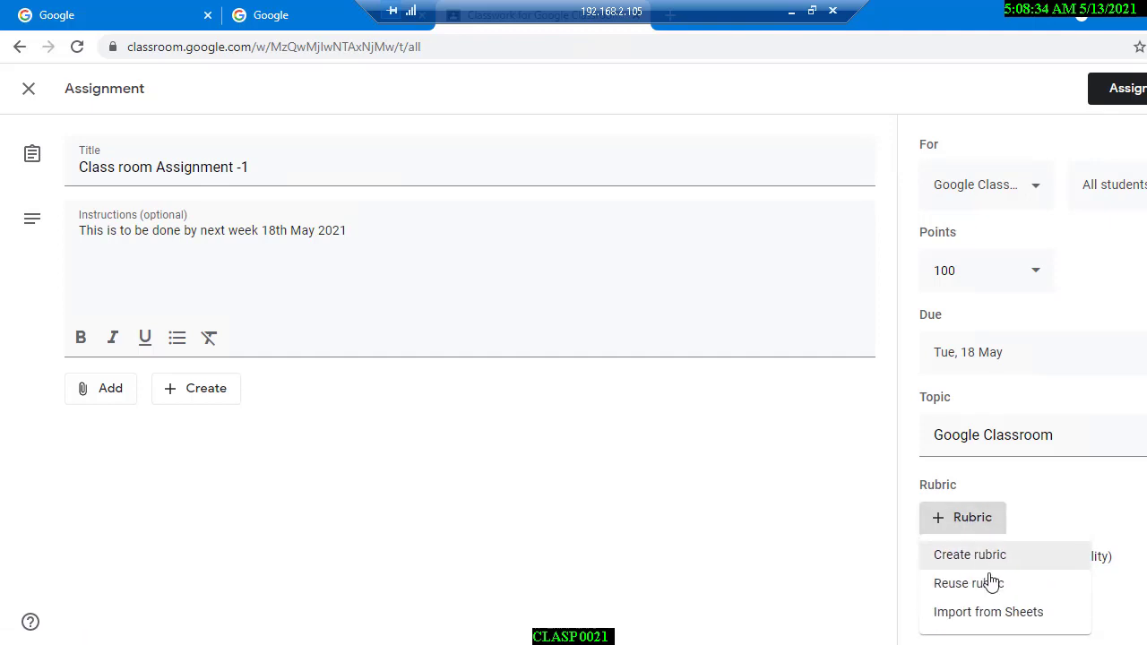
{"action": "left_click", "coordinate": [1037, 621]}
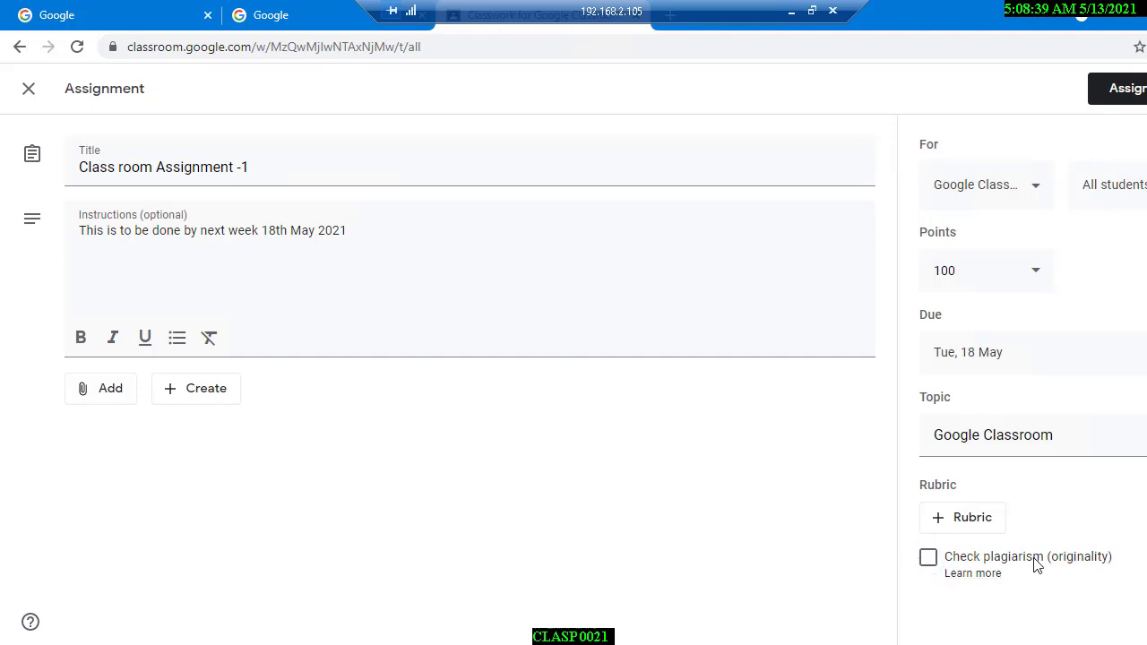
Step: Enable the plagiarism (originality) check for the assignment, reading the limit per class before continuing
{"action": "left_click", "coordinate": [928, 559]}
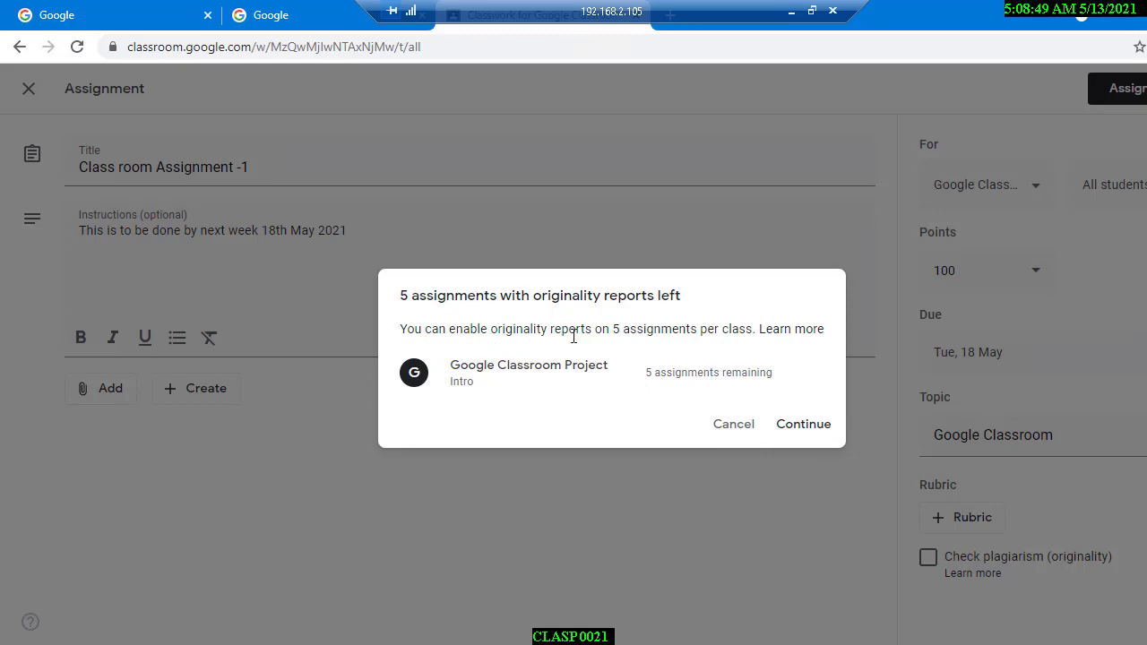
{"action": "left_click_drag", "start_coordinate": [625, 331], "coordinate": [789, 332]}
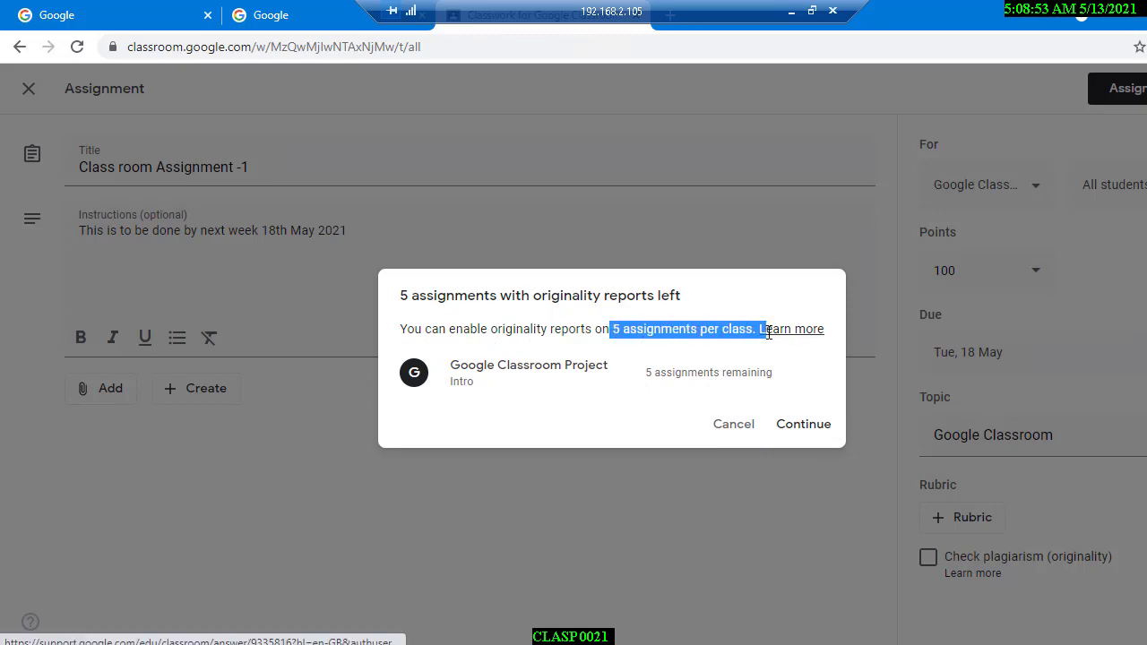
{"action": "left_click", "coordinate": [798, 428]}
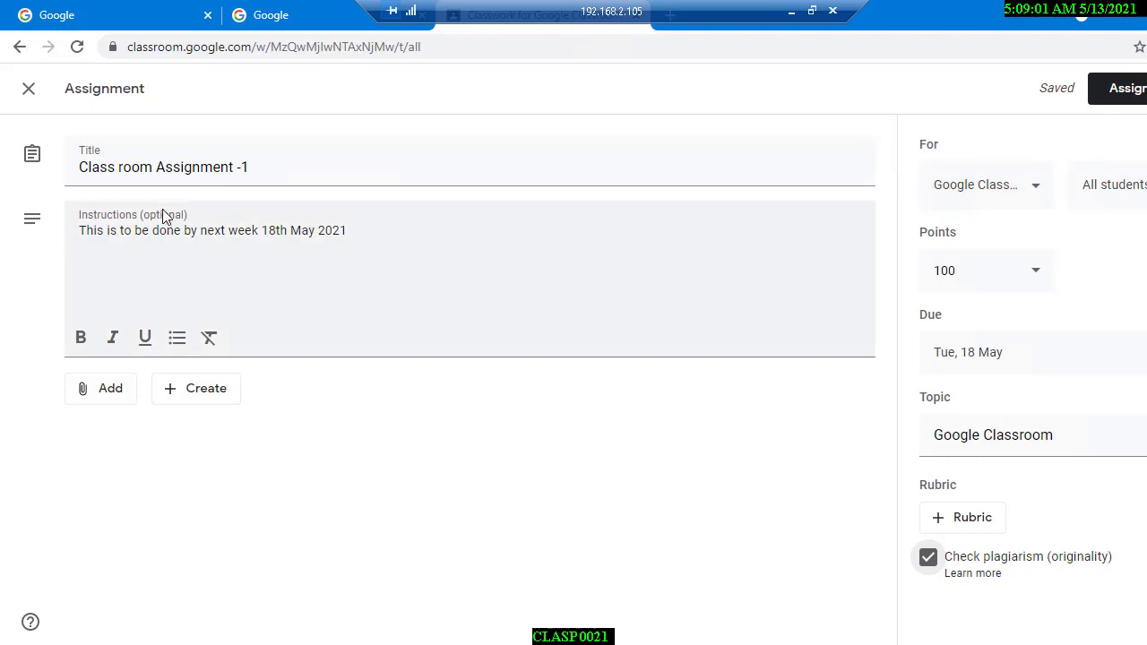
Step: Create a new Google Docs document as an attachment to the assignment and decline the offline access offer
{"action": "left_click", "coordinate": [228, 401]}
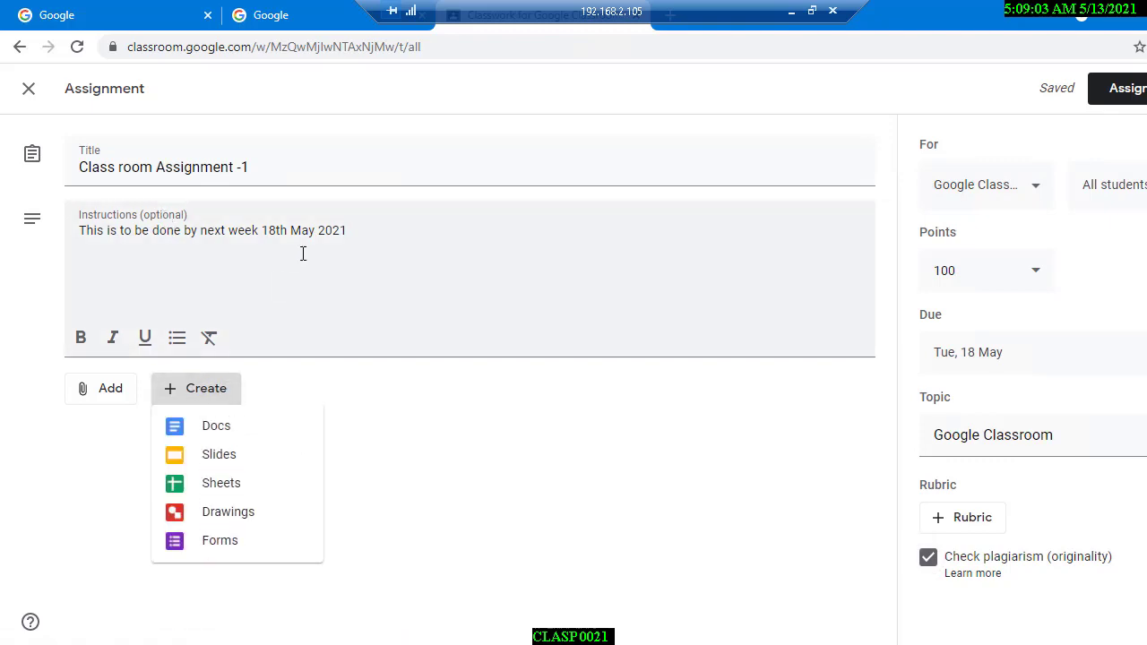
{"action": "left_click", "coordinate": [249, 437]}
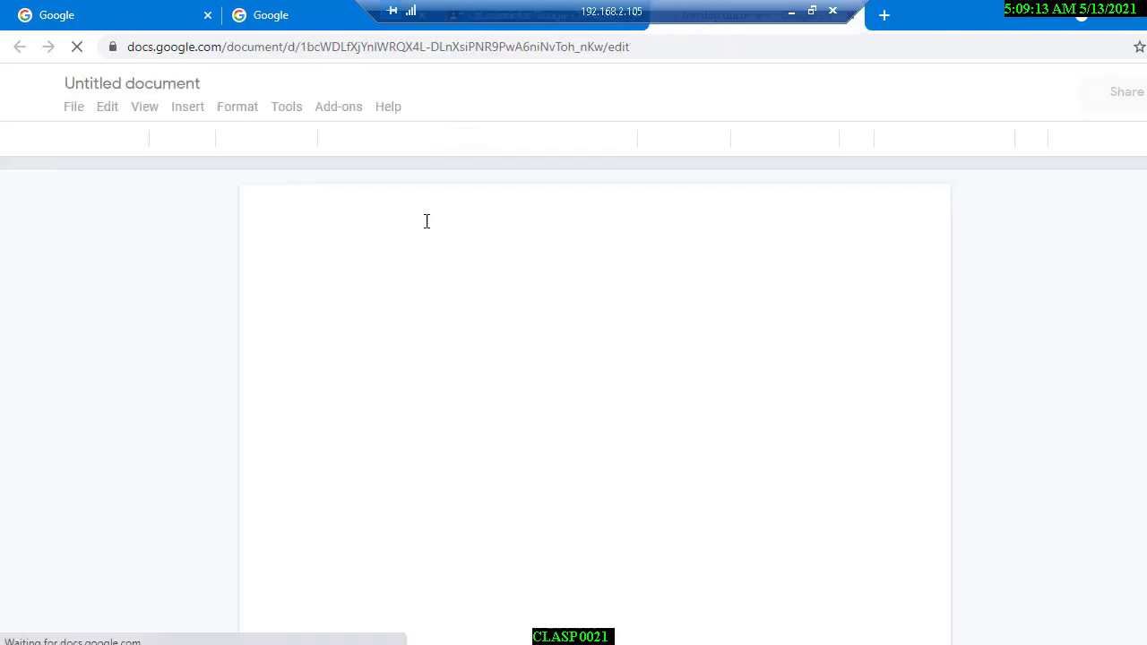
{"action": "left_click", "coordinate": [161, 84]}
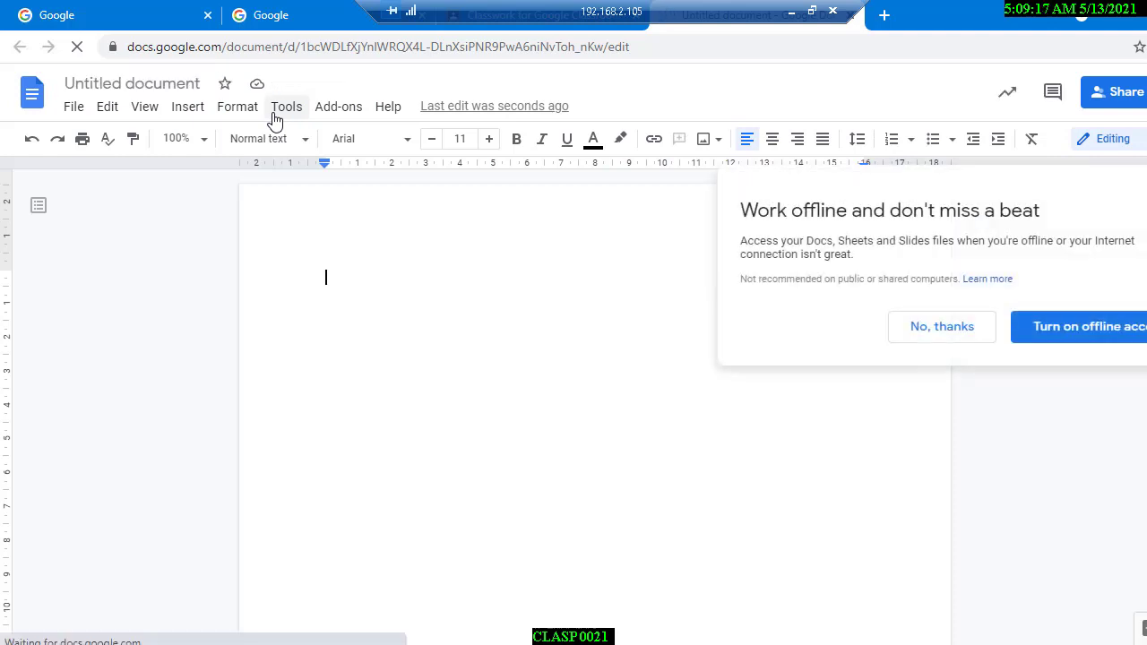
{"action": "left_click", "coordinate": [988, 325]}
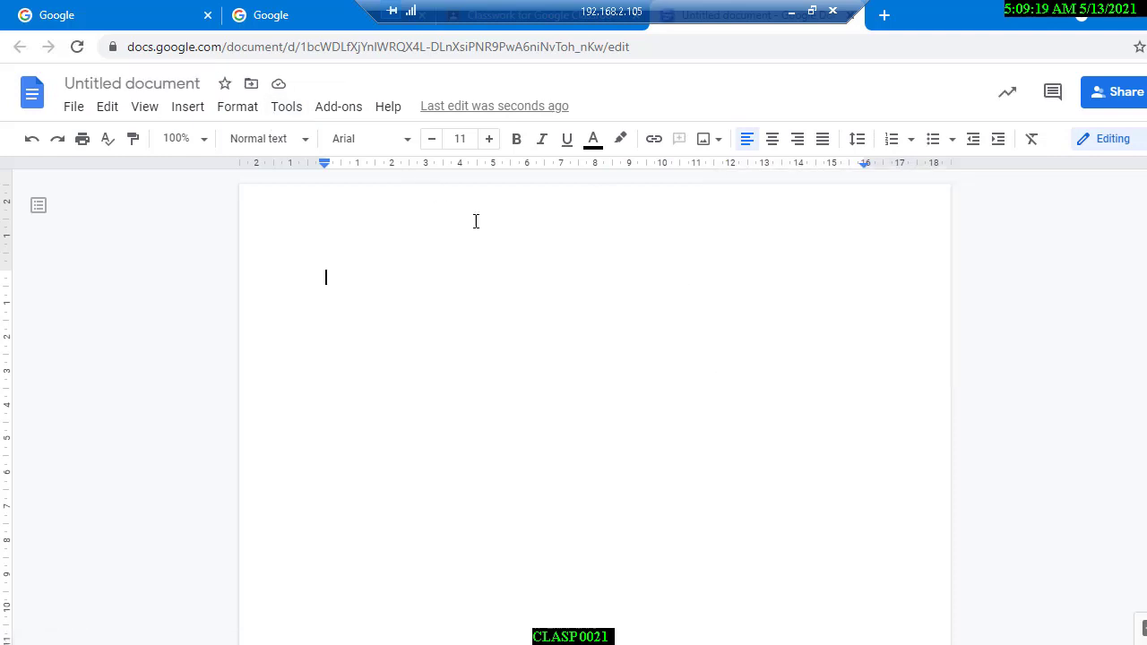
Step: Rename the untitled document "Google Classroom project assessment-1"
{"action": "double_click", "coordinate": [182, 80]}
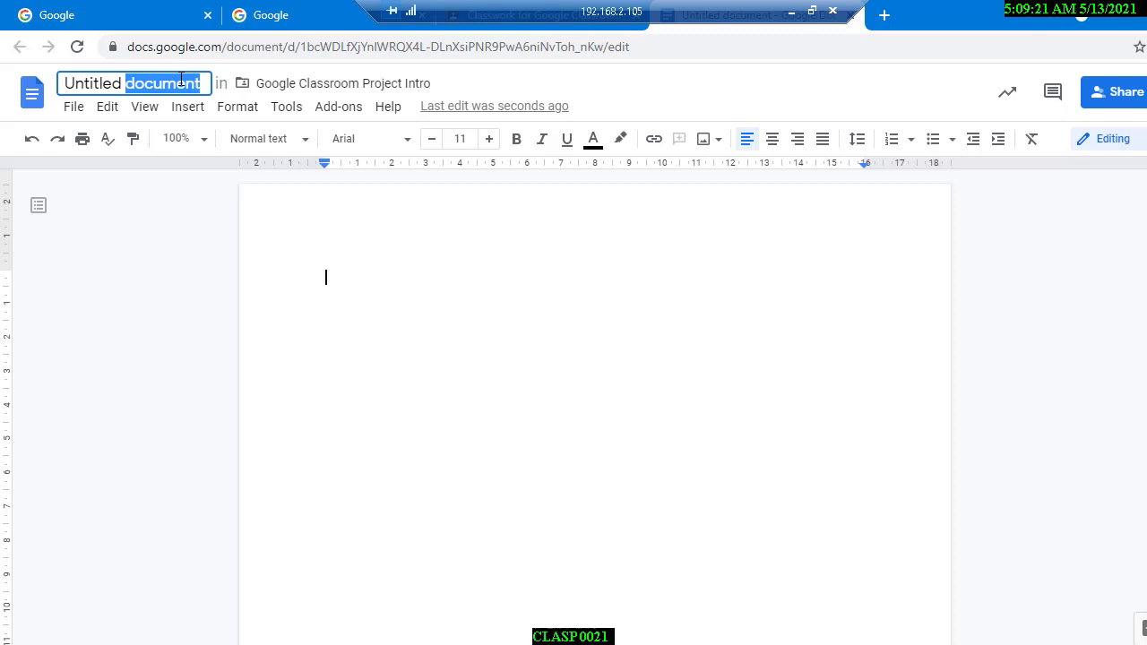
{"action": "triple_click", "coordinate": [181, 80]}
{"action": "type", "text": "Google Cla"}
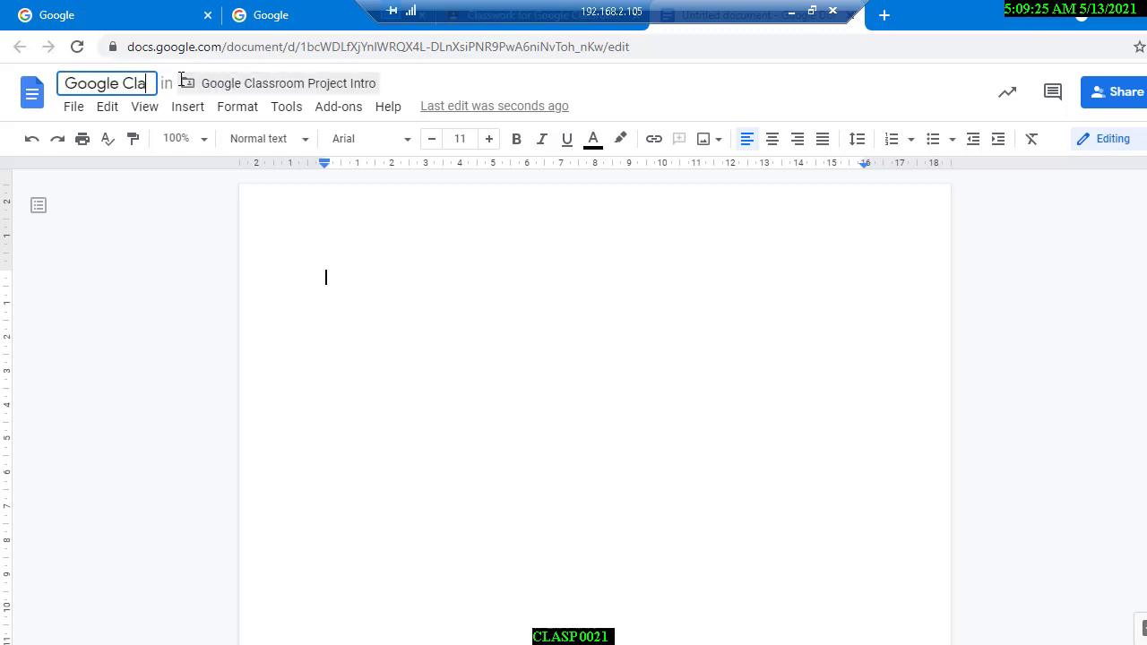
{"action": "type", "text": "ssroom "}
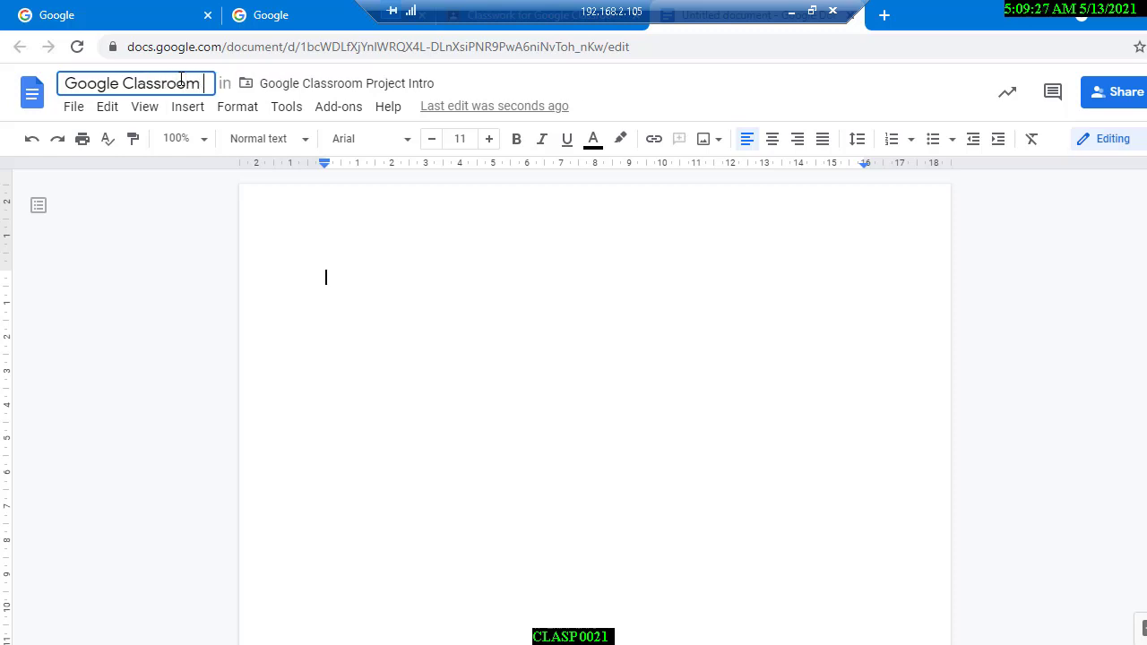
{"action": "type", "text": "project ass"}
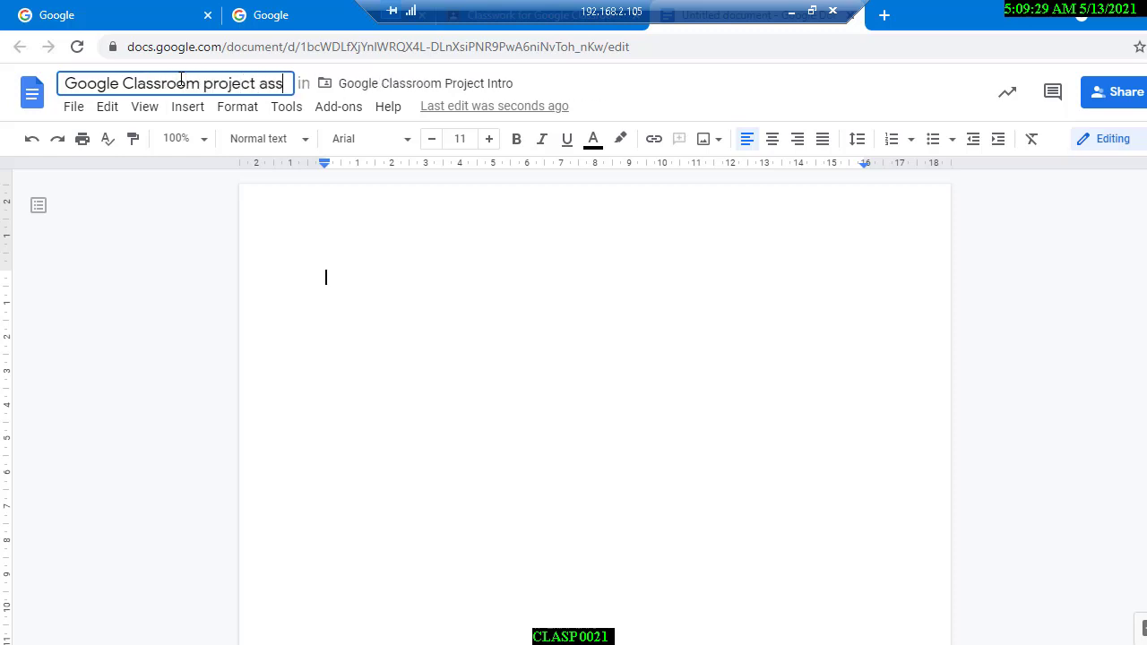
{"action": "type", "text": "essment"}
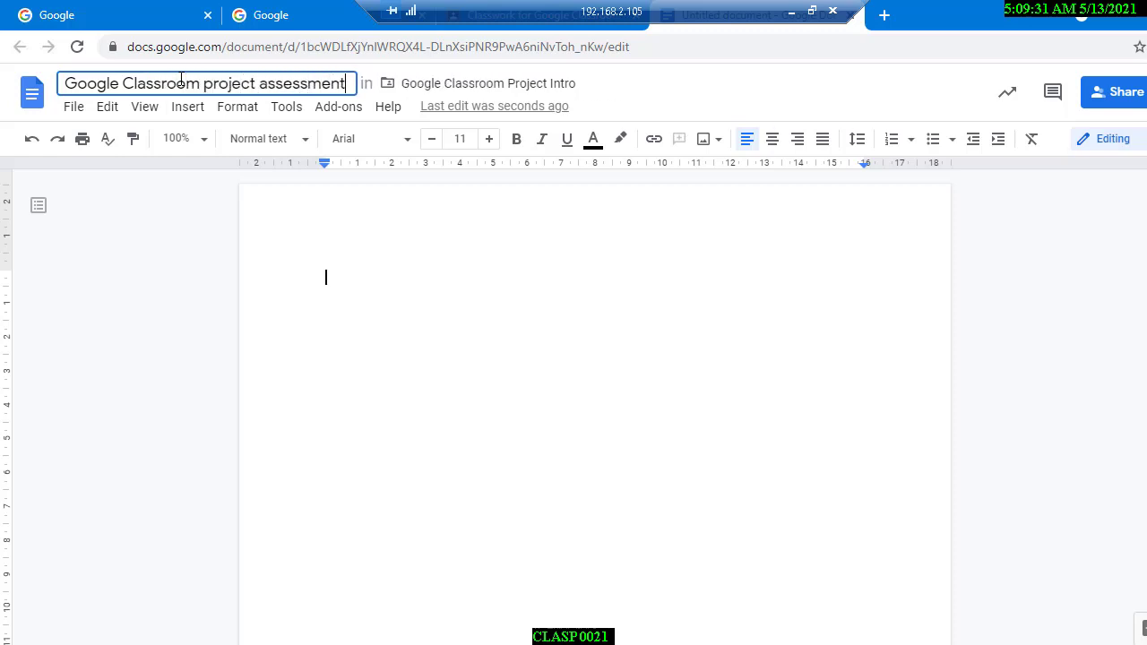
{"action": "type", "text": "-1"}
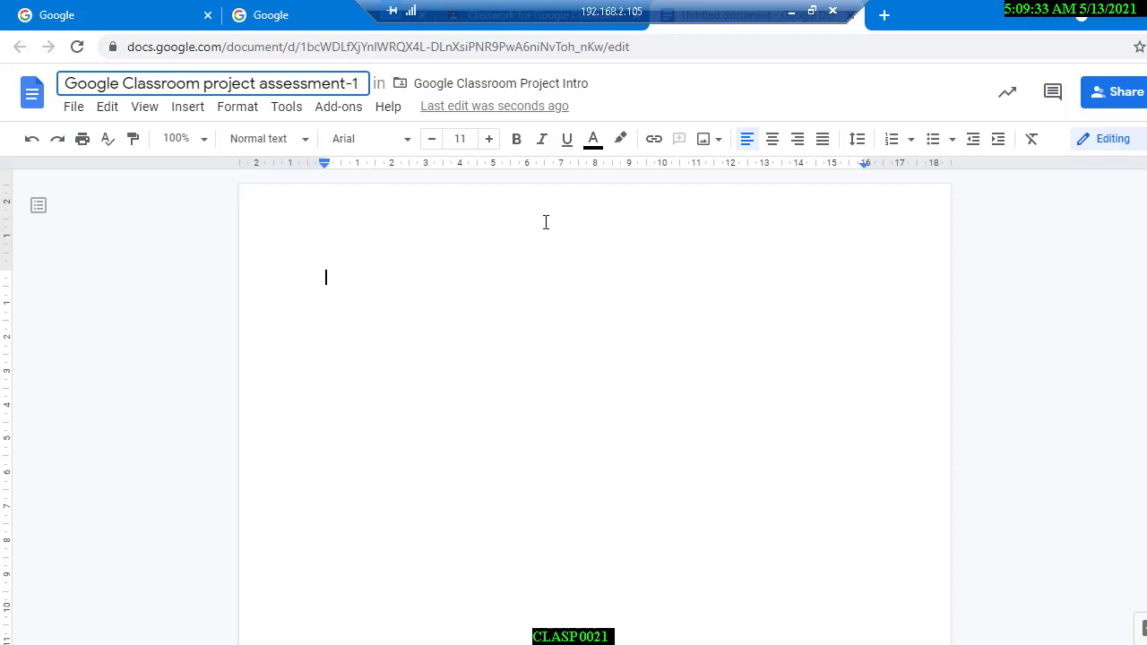
Step: Copy the document's whole title and paste it into the page as the first line of text
{"action": "double_click", "coordinate": [302, 85]}
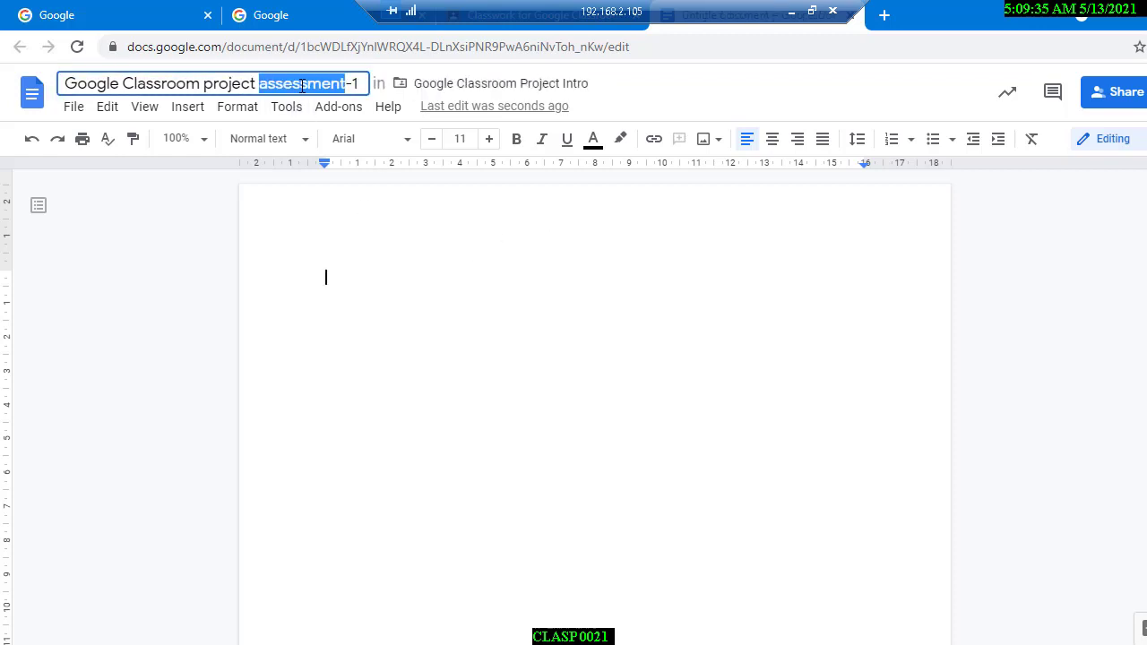
{"action": "left_click", "coordinate": [302, 85]}
{"action": "key", "text": "ctrl+c"}
{"action": "left_click", "coordinate": [591, 307]}
{"action": "key", "text": "ctrl+v"}
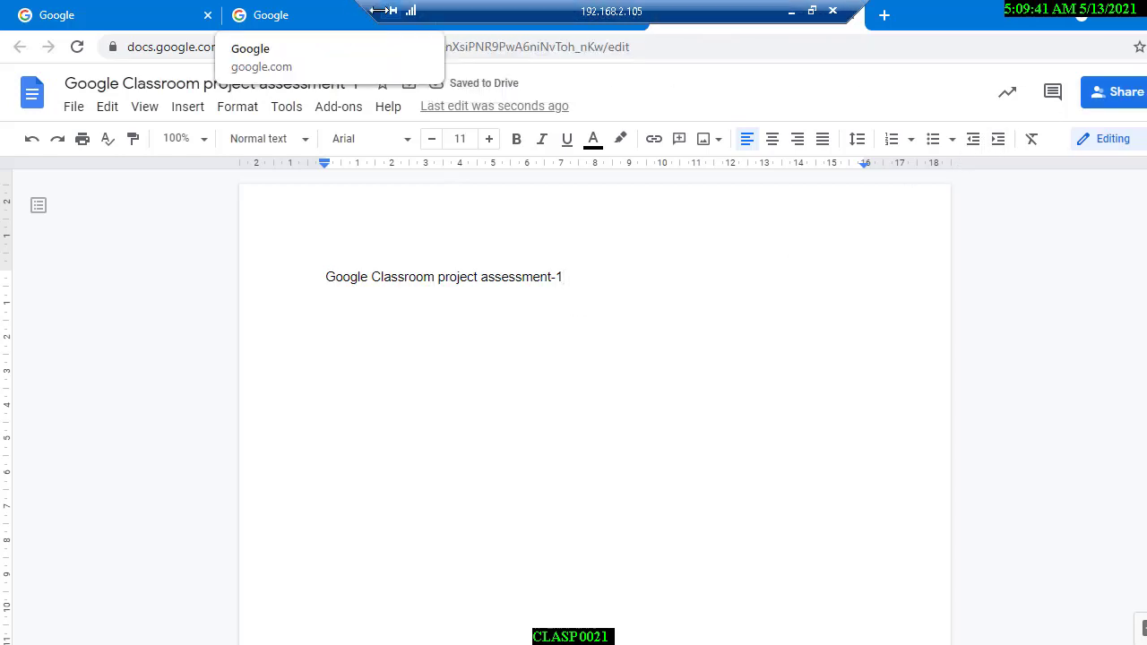
Step: Move the remote connection bar off the browser tabs and close the document to return to the assignment
{"action": "left_click_drag", "start_coordinate": [380, 11], "coordinate": [592, 12]}
{"action": "left_click_drag", "start_coordinate": [698, 17], "coordinate": [959, 15]}
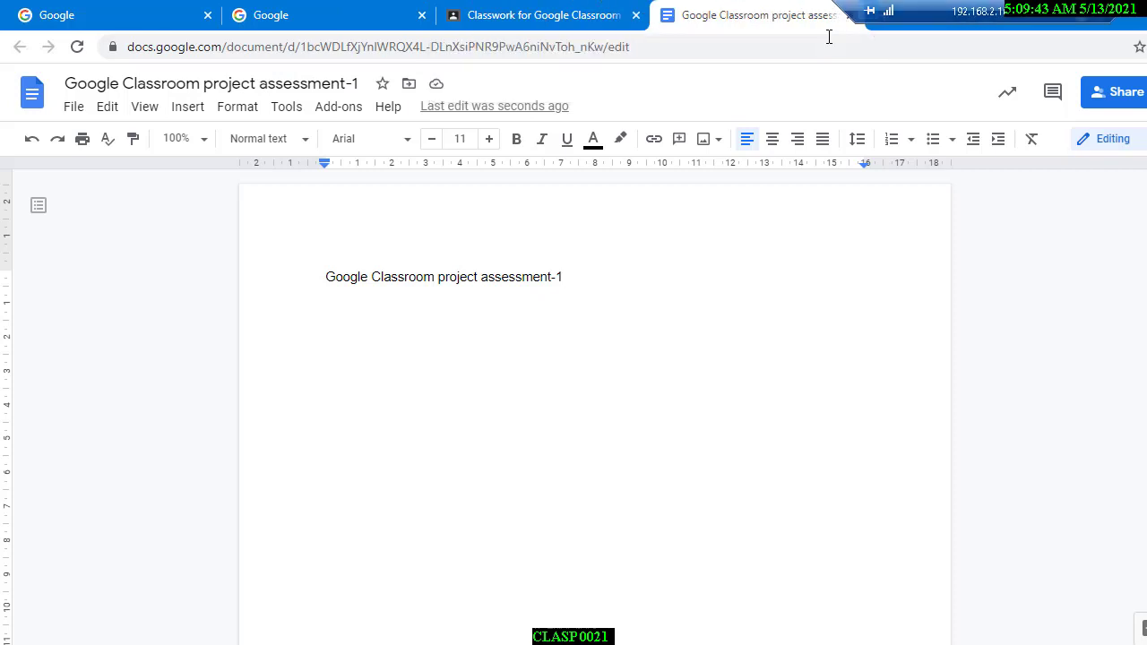
{"action": "left_click_drag", "start_coordinate": [837, 23], "coordinate": [638, 20]}
{"action": "left_click", "coordinate": [639, 18]}
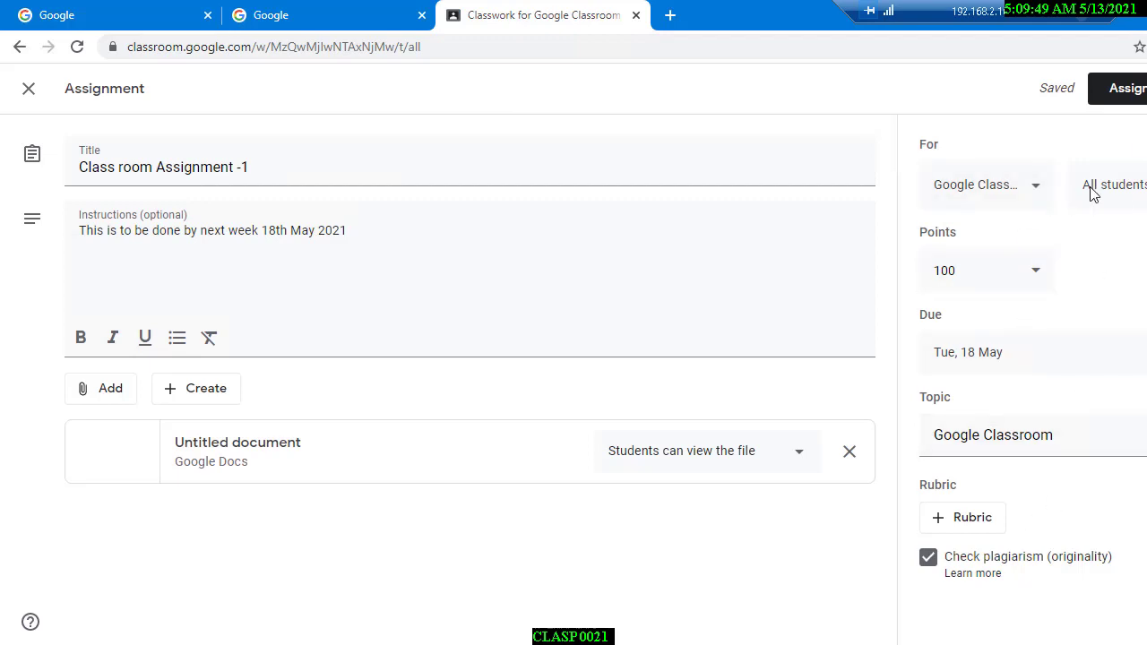
Step: Check the student selection and the publishing options, and assign "Class room Assignment -1" to all students
{"action": "left_click", "coordinate": [1137, 192]}
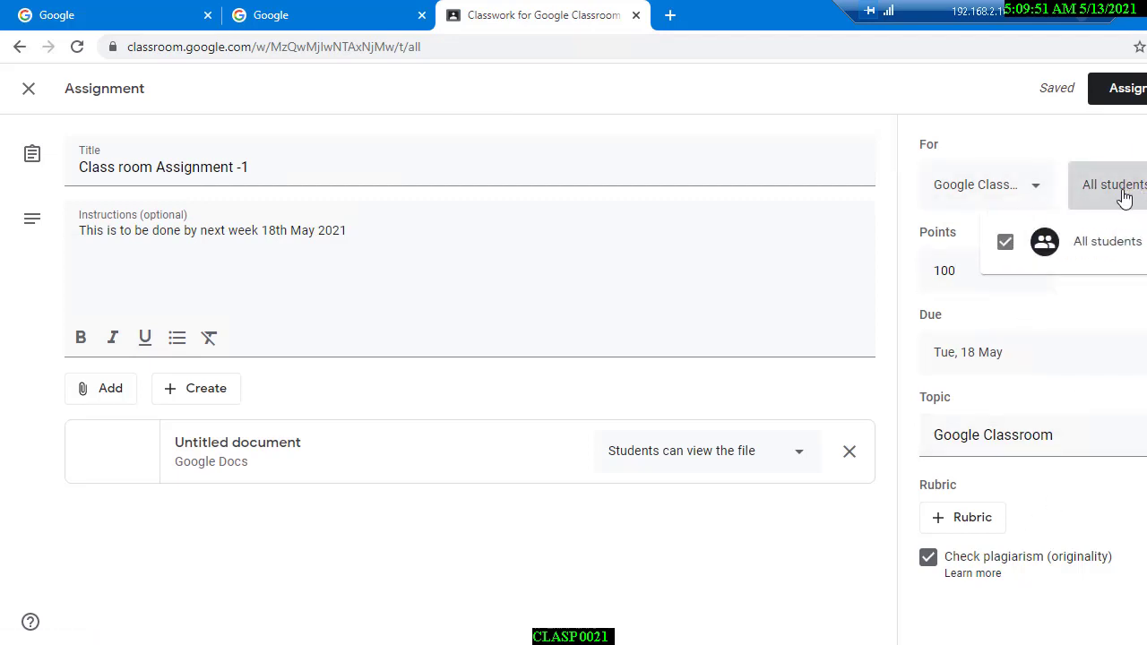
{"action": "left_click", "coordinate": [744, 193]}
{"action": "left_click", "coordinate": [1146, 89]}
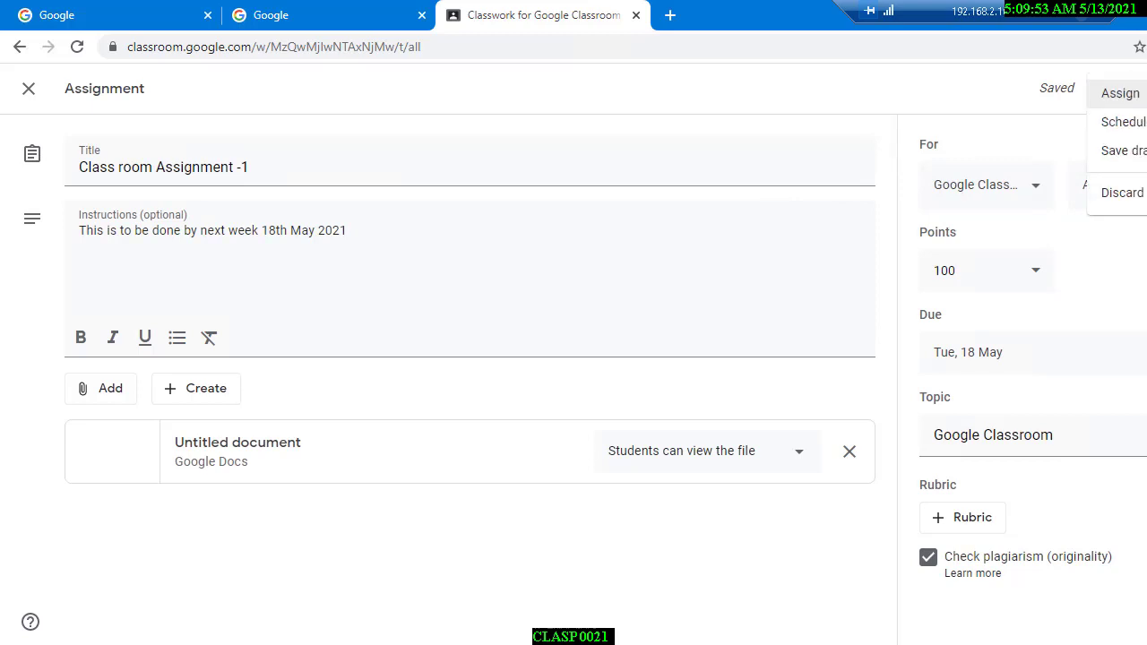
{"action": "left_click", "coordinate": [964, 105]}
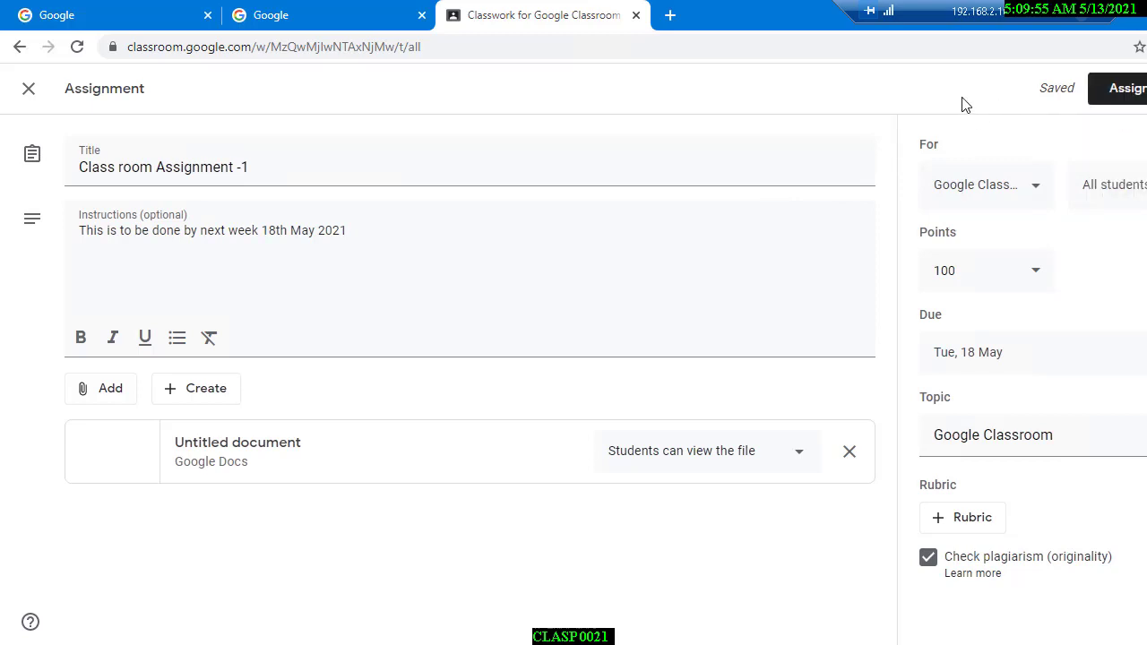
{"action": "left_click", "coordinate": [1126, 95]}
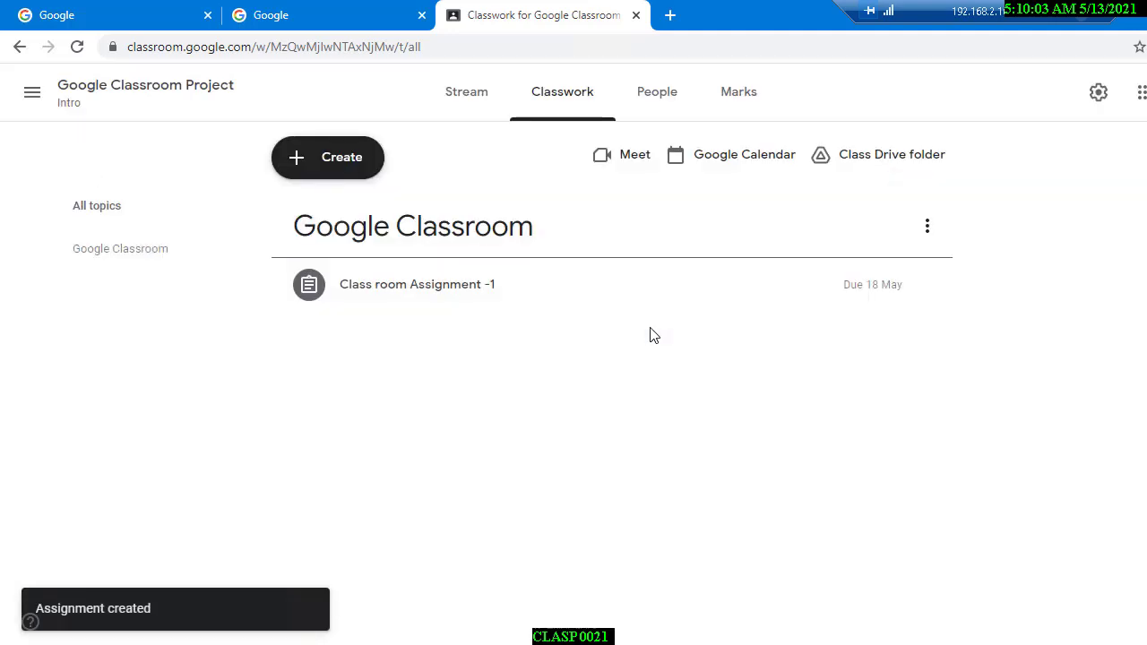
Step: Open the class's People page and check the other browser profiles available for the students to invite
{"action": "left_click", "coordinate": [655, 105]}
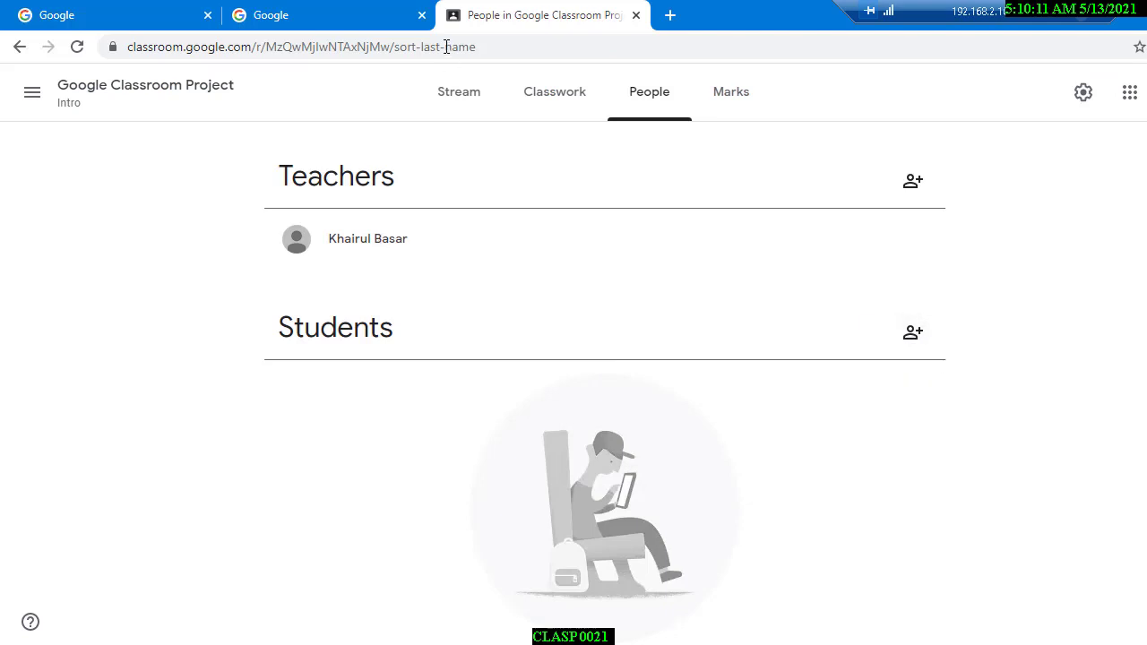
{"action": "left_click", "coordinate": [371, 23]}
{"action": "left_click", "coordinate": [1146, 46]}
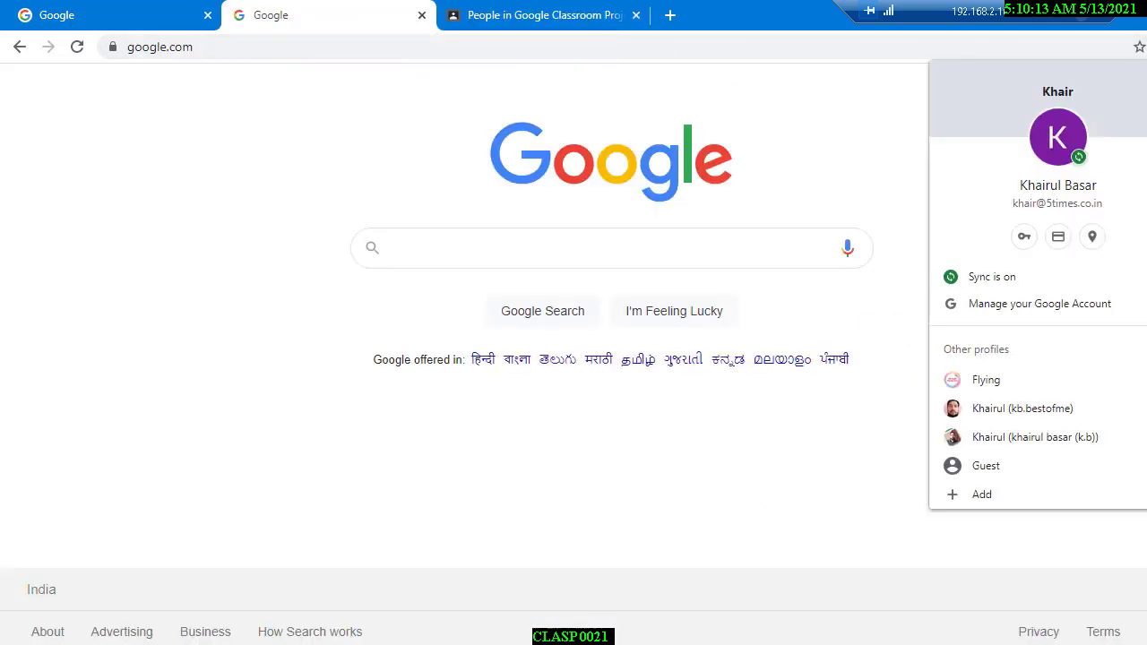
{"action": "left_click", "coordinate": [517, 15]}
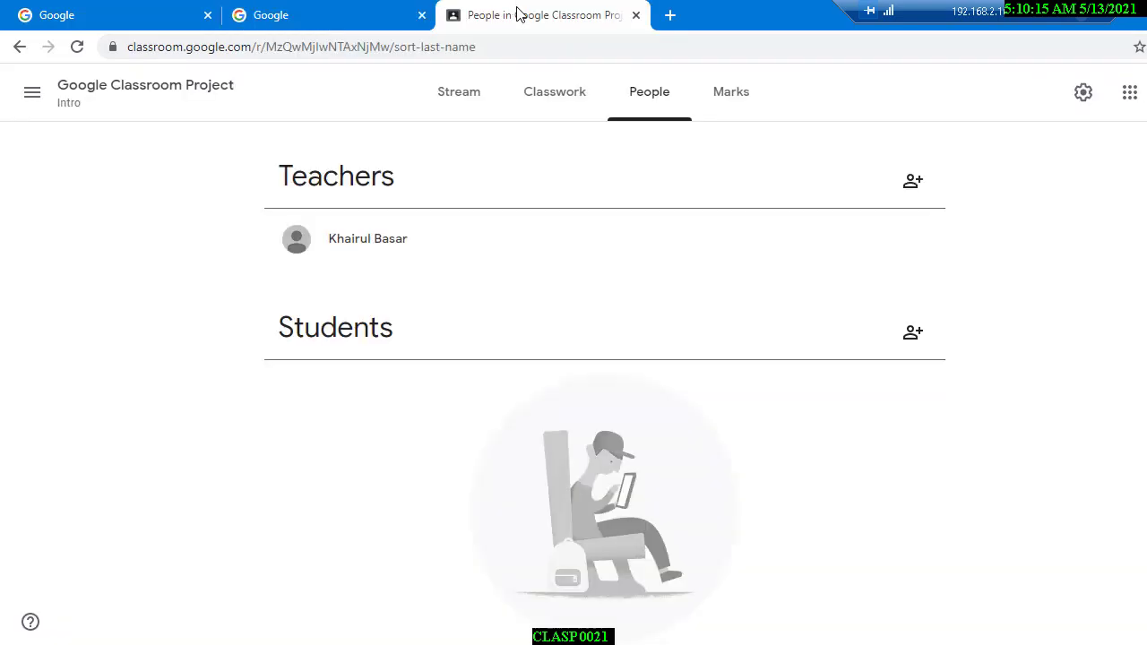
Step: Search for two student accounts by name and address, and invite both to the class
{"action": "left_click", "coordinate": [914, 333]}
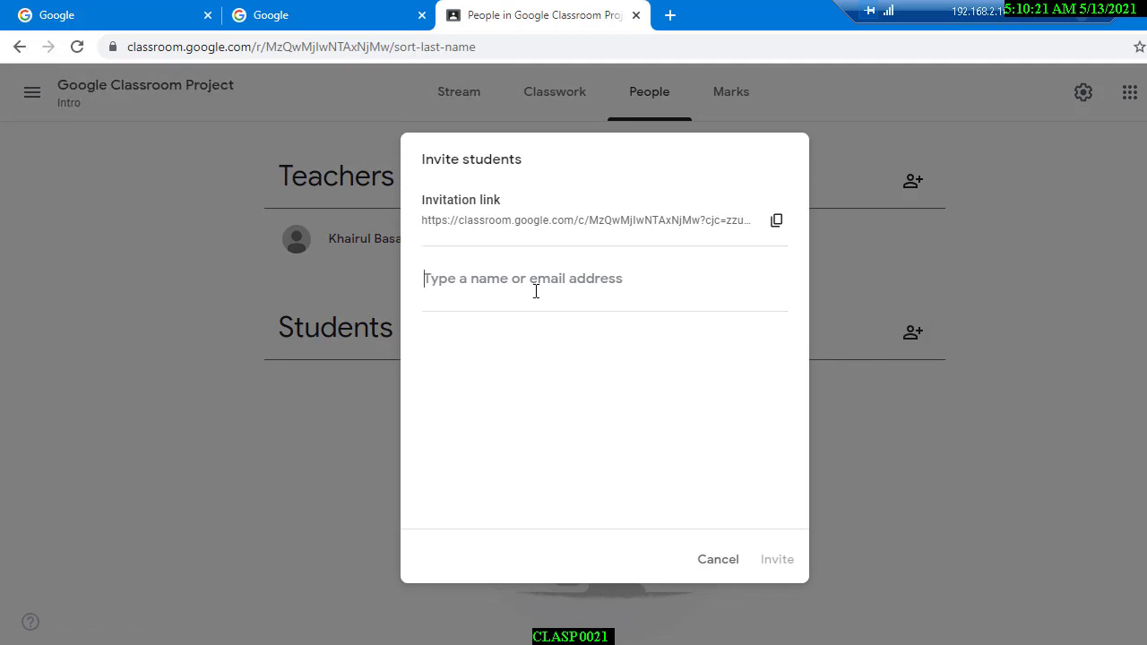
{"action": "type", "text": "khairu"}
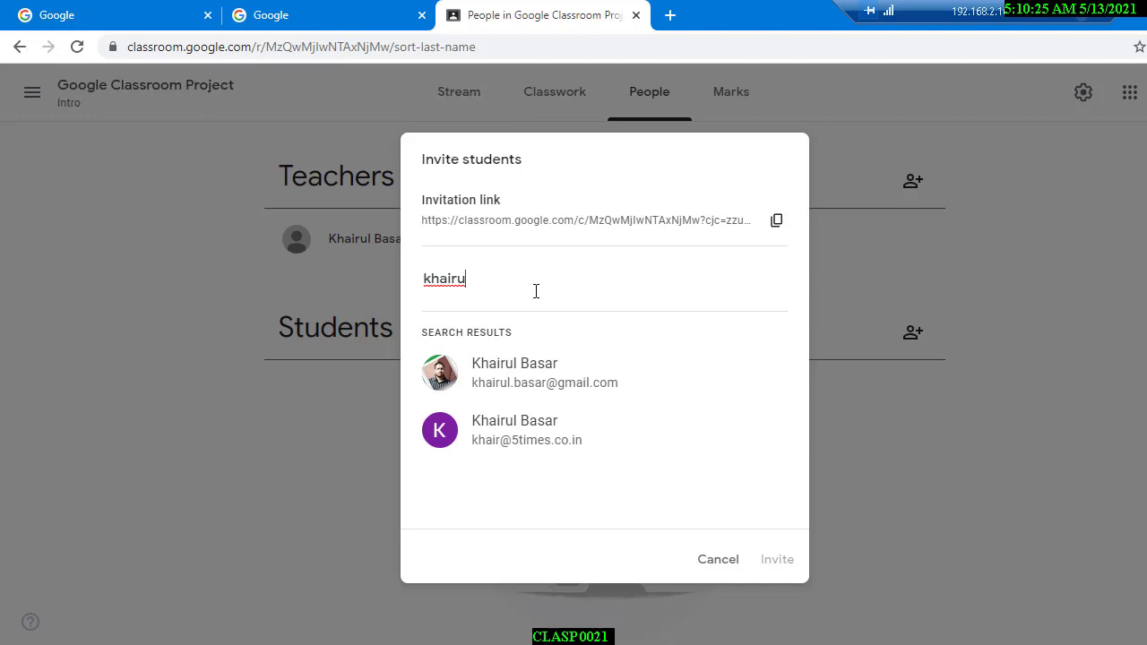
{"action": "left_click", "coordinate": [484, 397]}
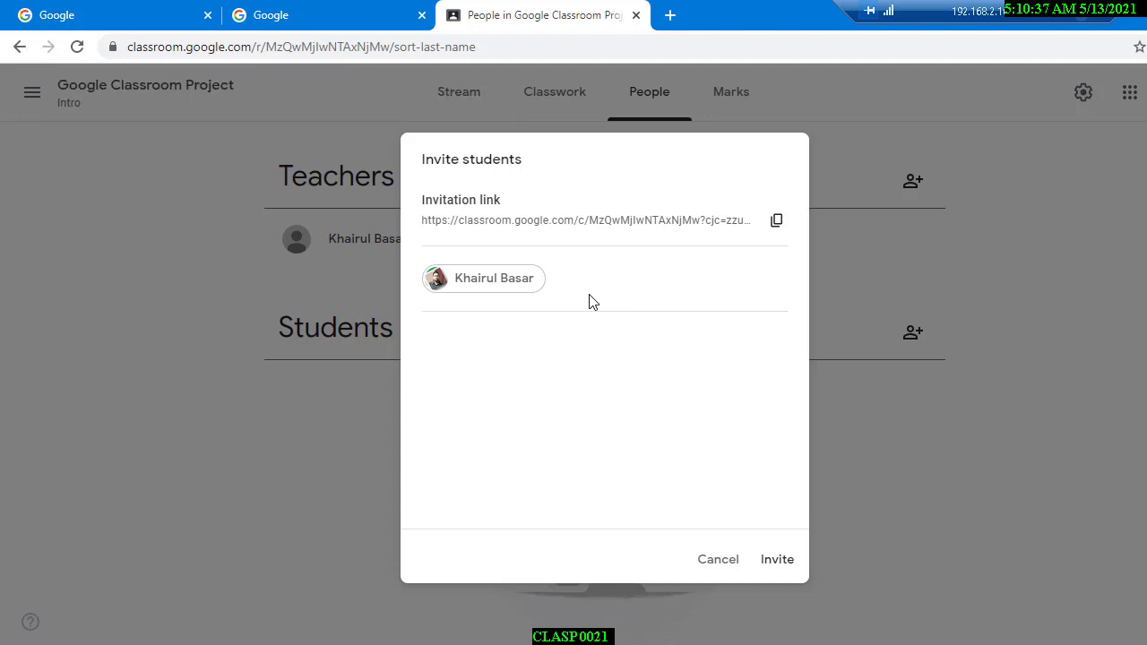
{"action": "type", "text": "kb"}
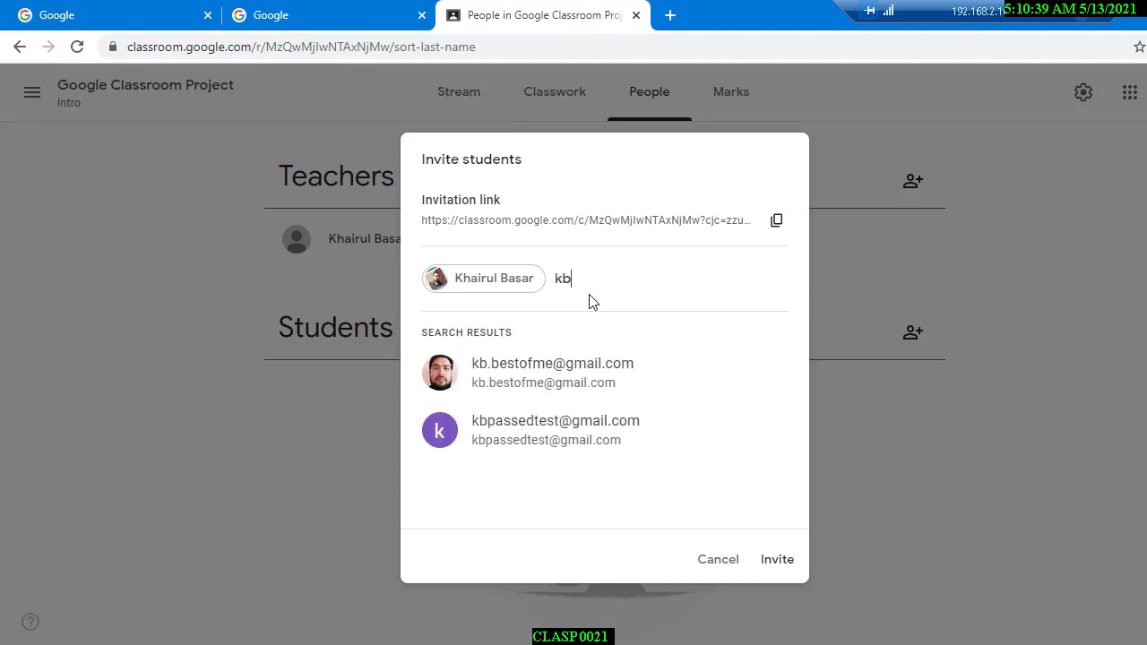
{"action": "left_click", "coordinate": [558, 383]}
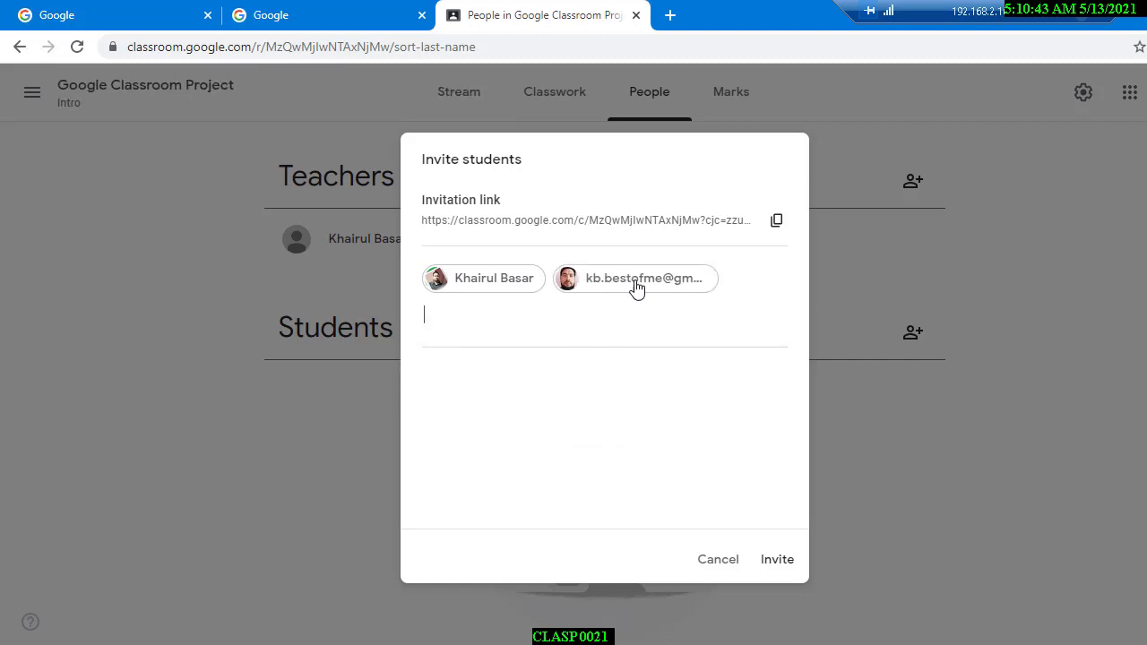
{"action": "left_click", "coordinate": [775, 572]}
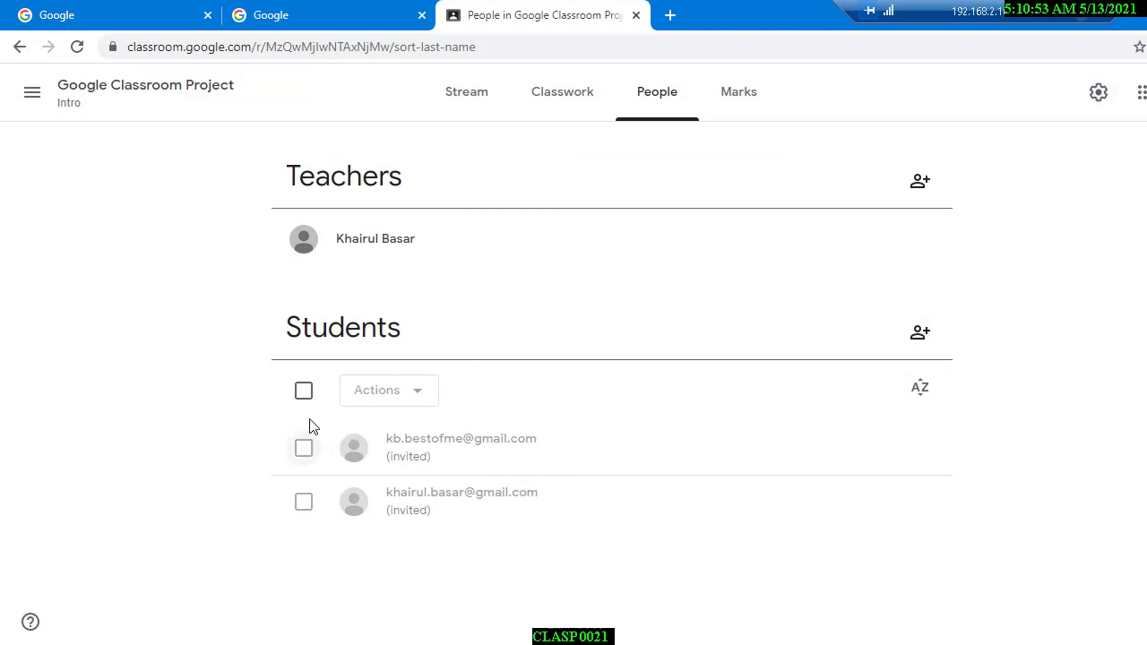
Step: Select all invited students and send them an email with the subject "Email from Google Classroom"
{"action": "left_click", "coordinate": [303, 393]}
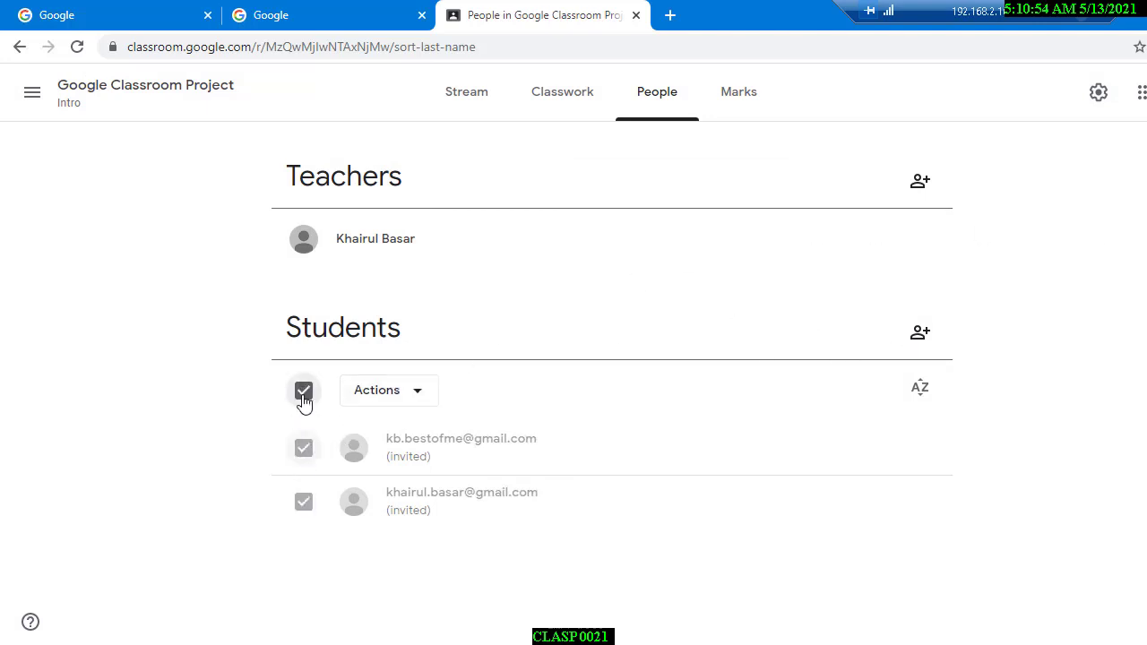
{"action": "left_click", "coordinate": [416, 392]}
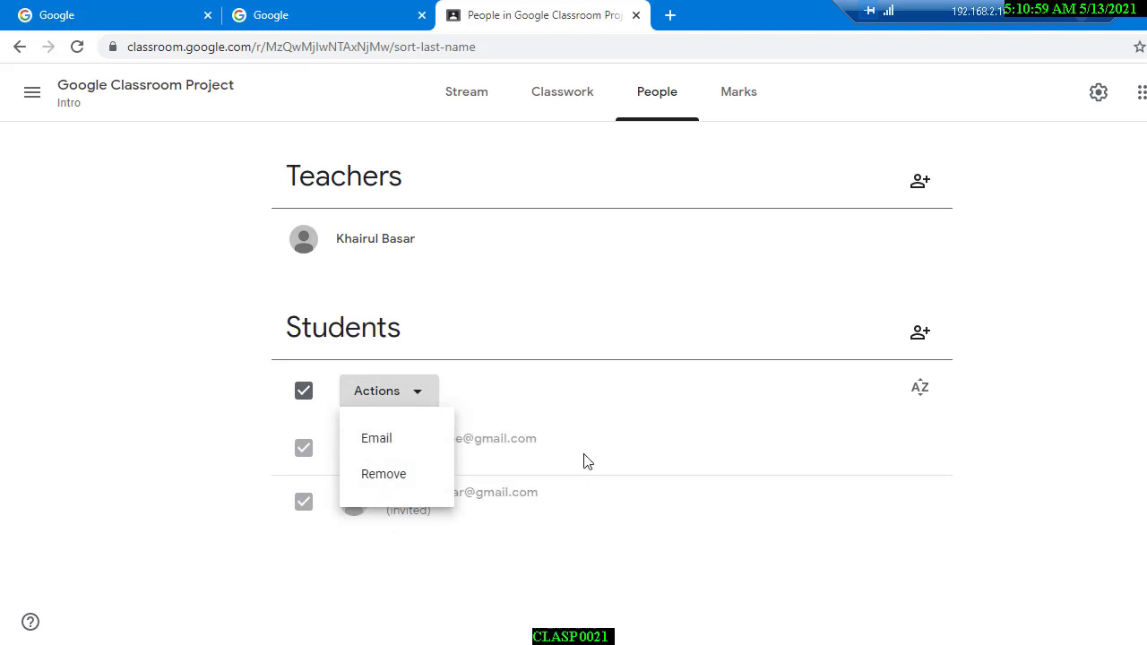
{"action": "left_click", "coordinate": [385, 456]}
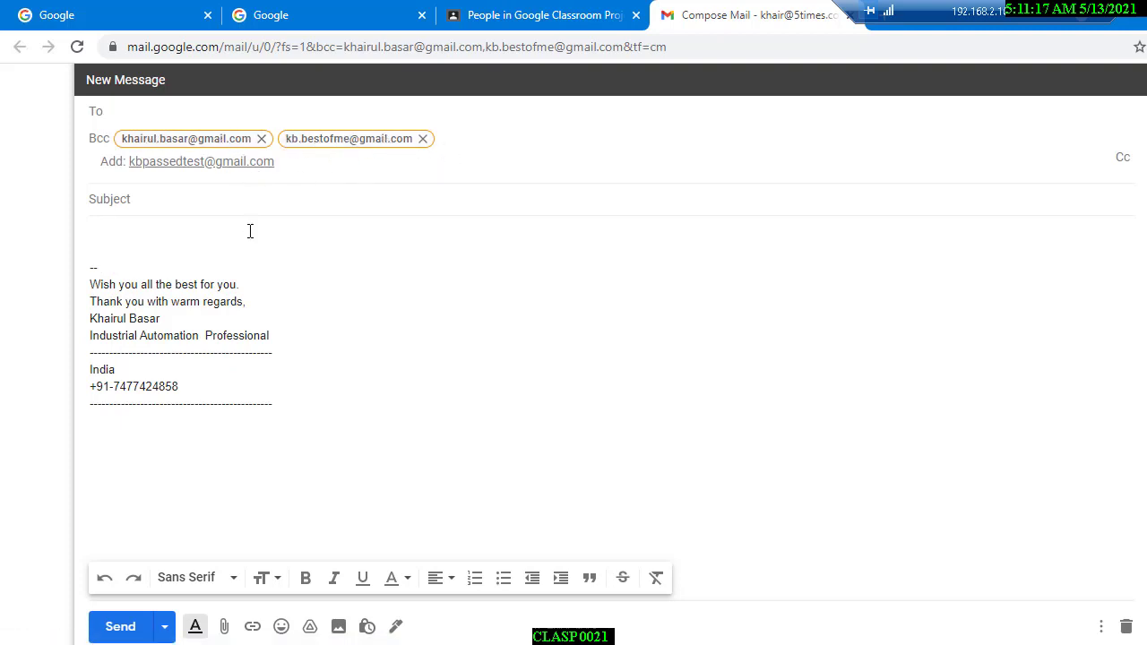
{"action": "left_click", "coordinate": [161, 202]}
{"action": "type", "text": "Email from Google Classroom"}
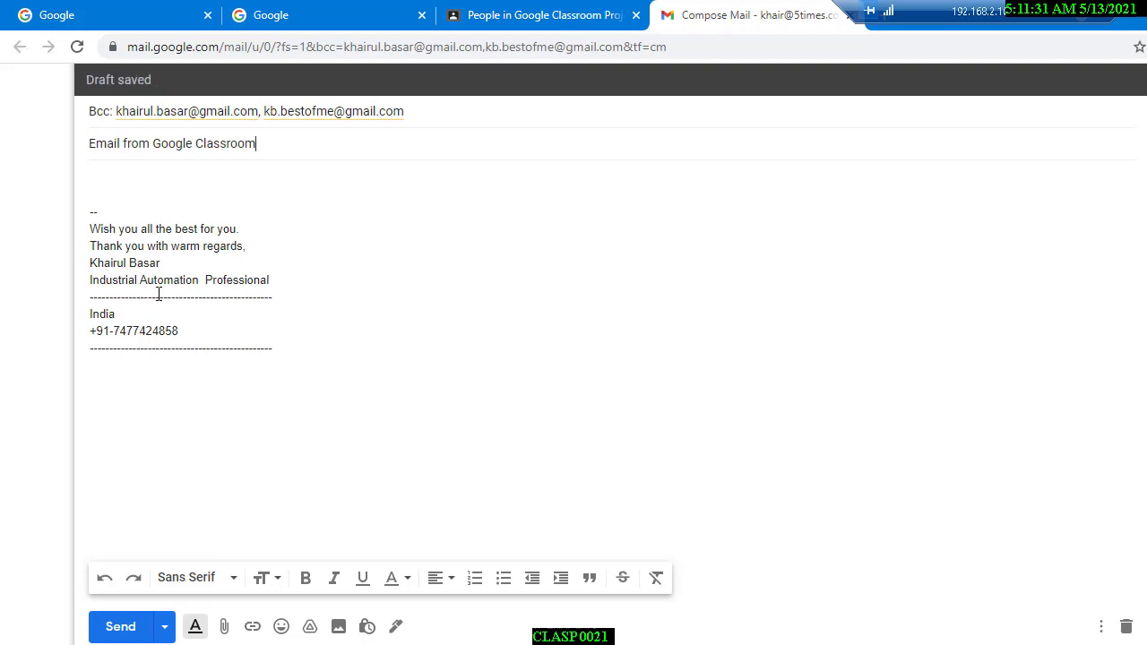
{"action": "left_click", "coordinate": [125, 630]}
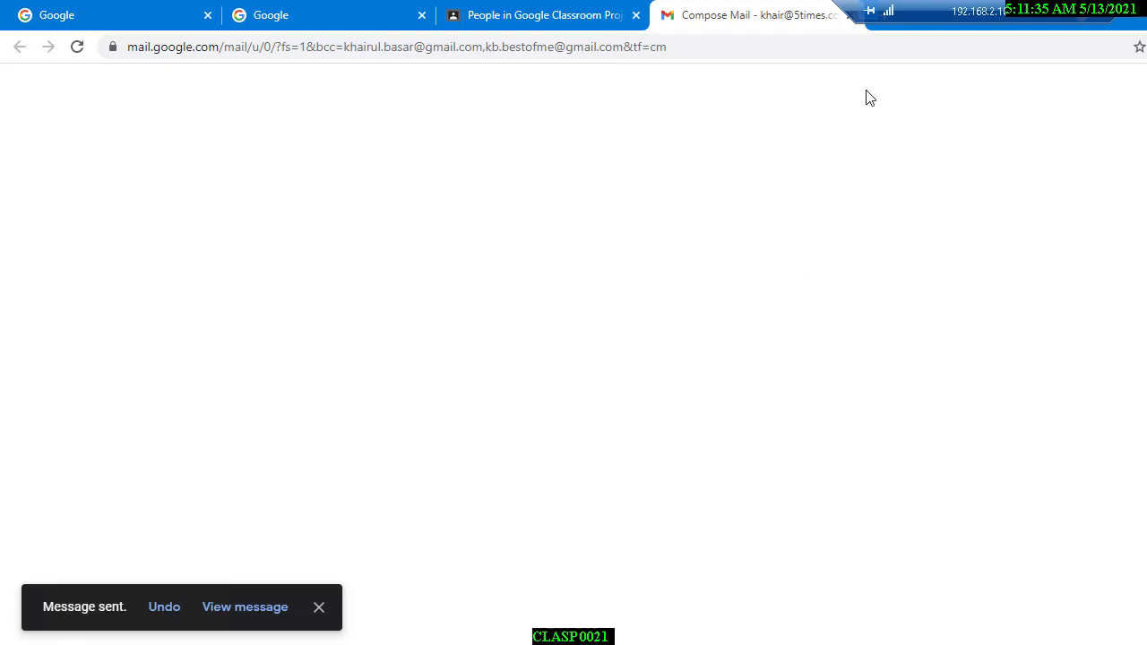
Step: Move the remote connection bar aside, close the compose page and open the teacher's Gmail from the Google home page
{"action": "left_click_drag", "start_coordinate": [1016, 13], "coordinate": [285, 11]}
{"action": "left_click_drag", "start_coordinate": [368, 12], "coordinate": [1028, 11]}
{"action": "left_click", "coordinate": [112, 29]}
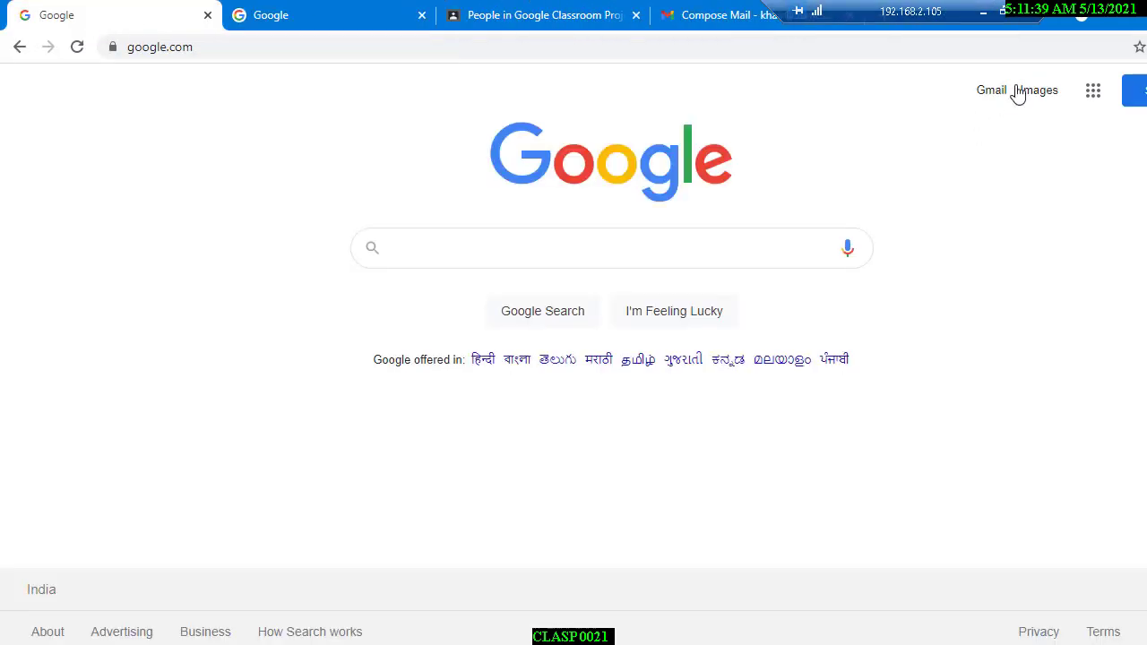
{"action": "left_click", "coordinate": [992, 97]}
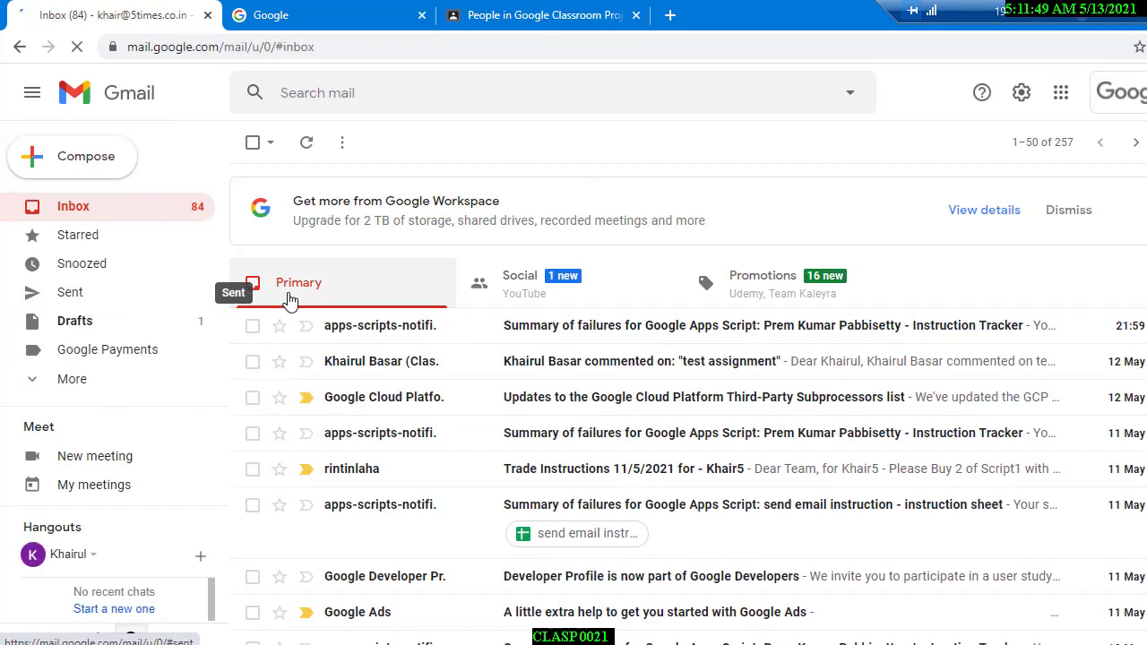
Step: Open the sent "Email from Google Classroom" message, examine its Bcc recipients and return to the sent mail
{"action": "left_click", "coordinate": [102, 291]}
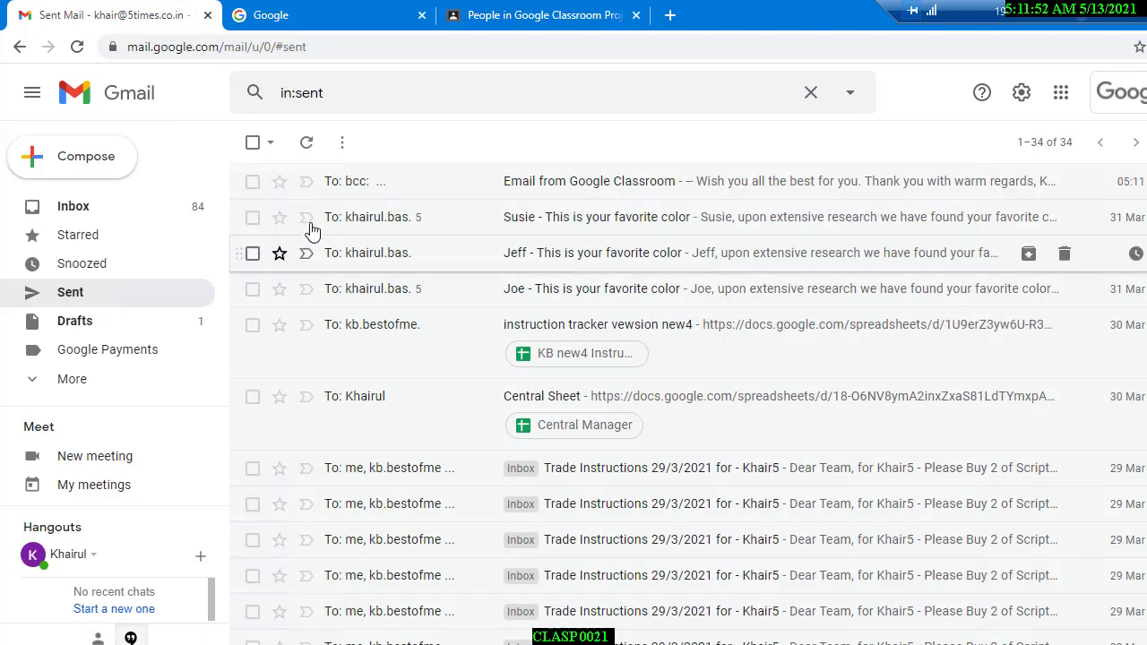
{"action": "left_click", "coordinate": [410, 184]}
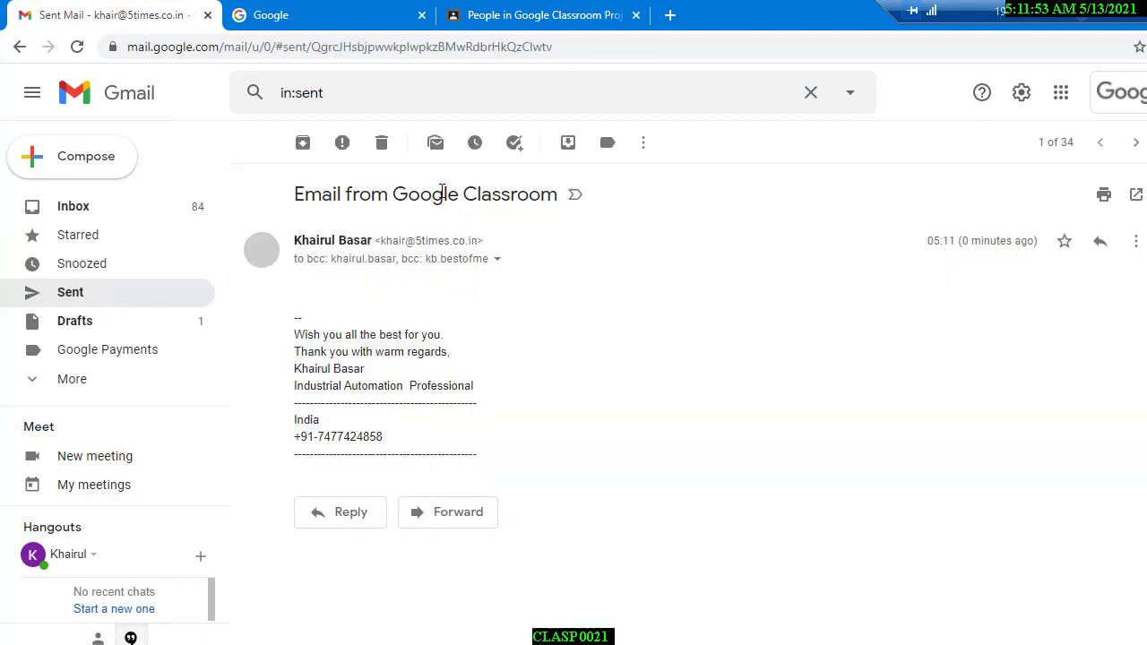
{"action": "left_click", "coordinate": [498, 259]}
{"action": "left_click_drag", "start_coordinate": [584, 326], "coordinate": [728, 356]}
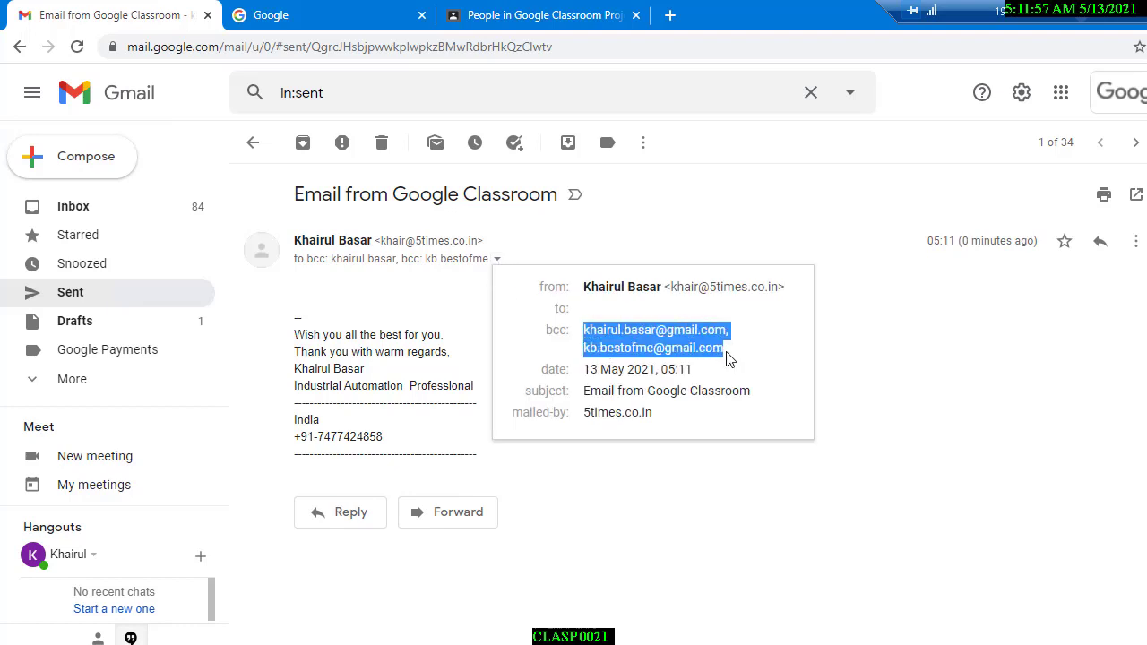
{"action": "left_click", "coordinate": [396, 348]}
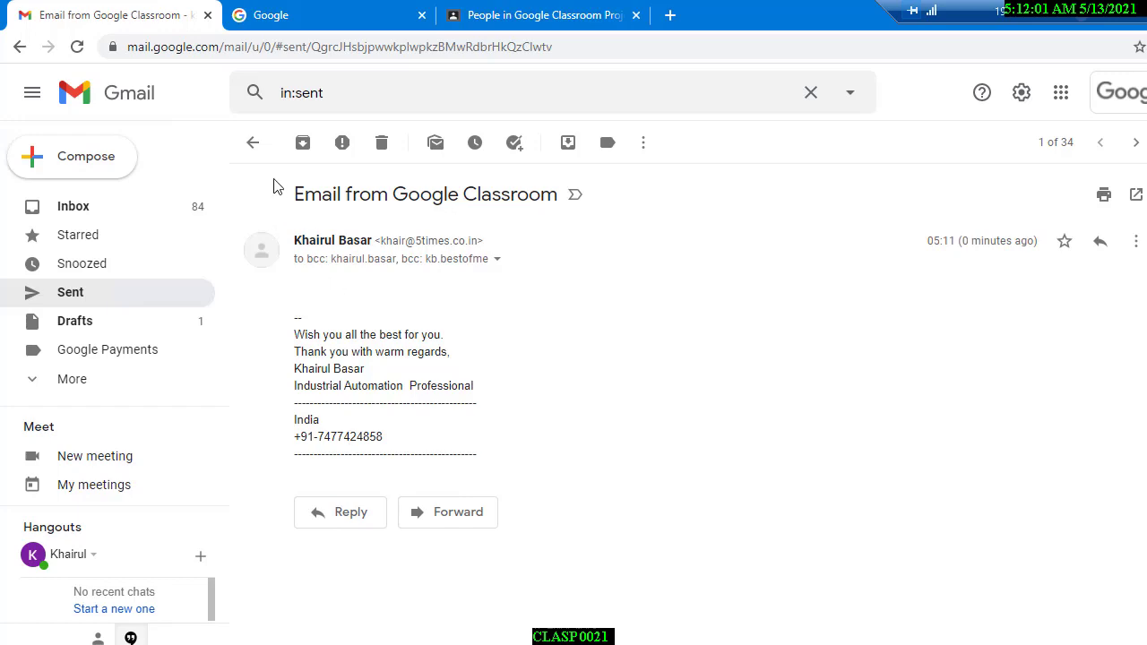
{"action": "left_click", "coordinate": [253, 143]}
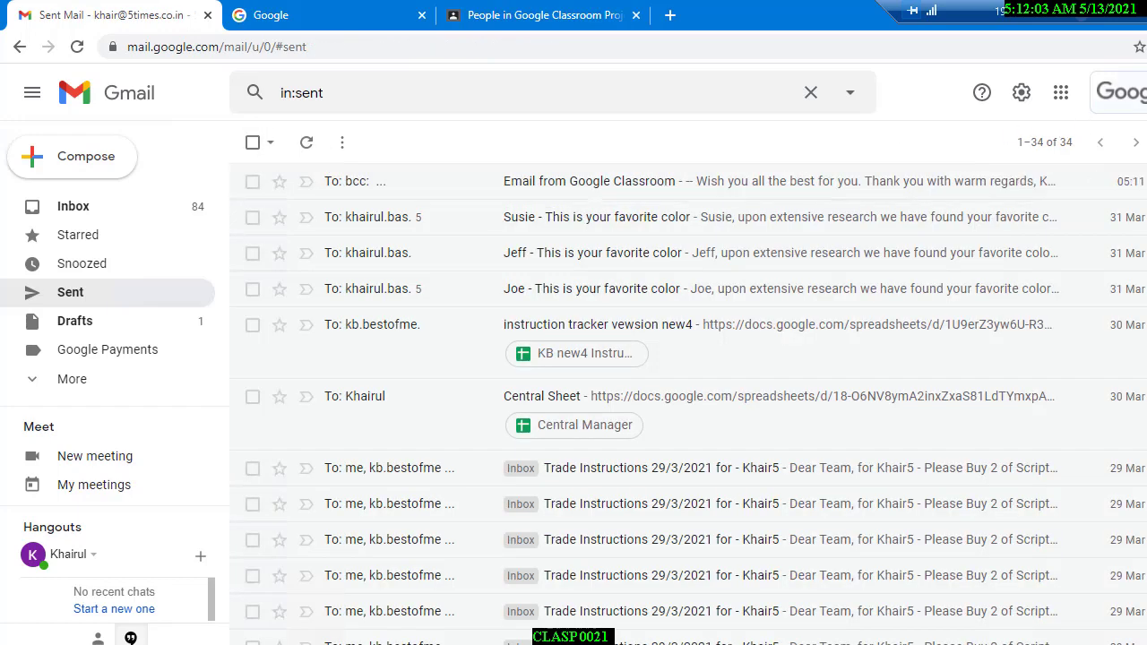
Step: Switch to the first invited student's browser profile, maximize its window and open gmail.com in a new tab
{"action": "left_click", "coordinate": [1146, 46]}
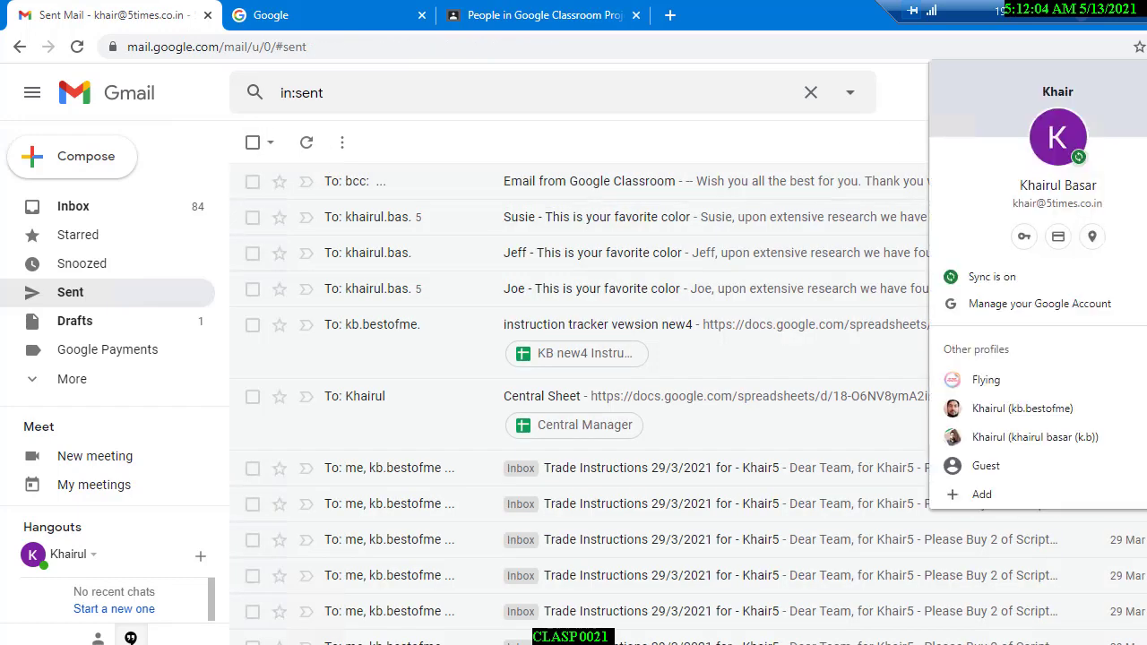
{"action": "left_click", "coordinate": [1033, 445]}
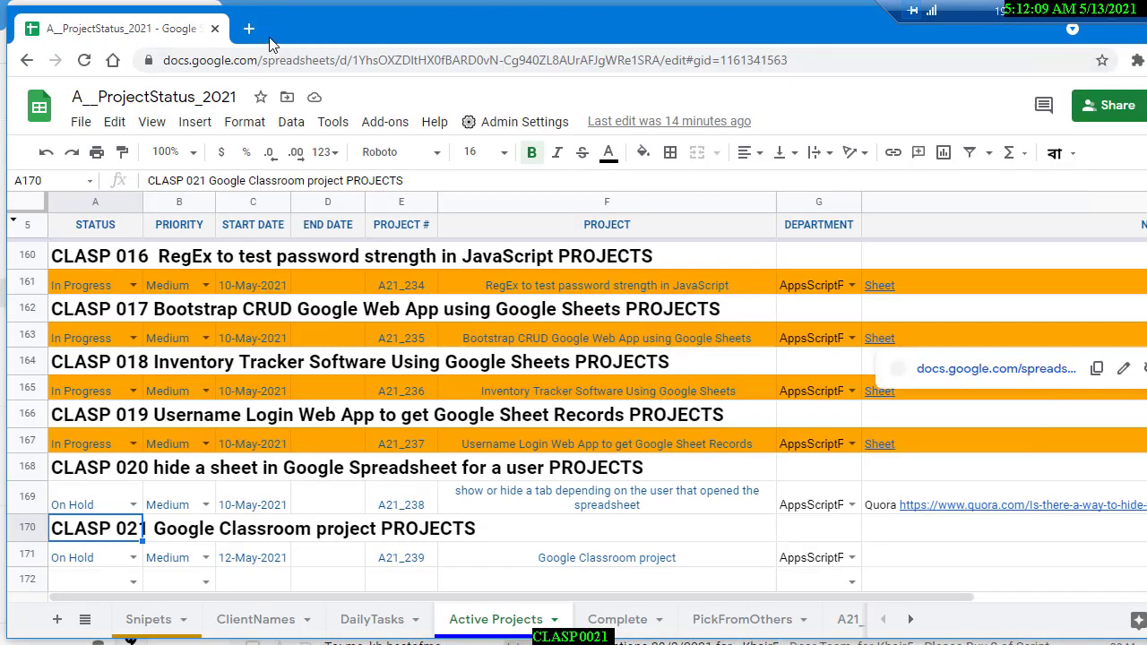
{"action": "double_click", "coordinate": [361, 38]}
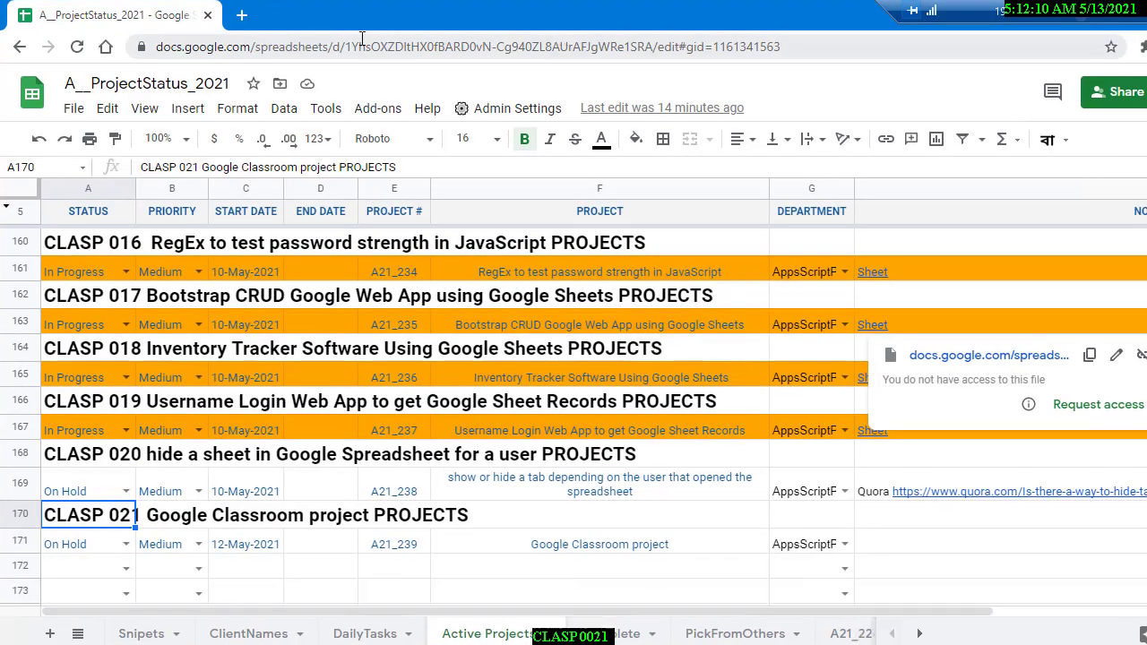
{"action": "left_click", "coordinate": [241, 15]}
{"action": "type", "text": "gmail.com"}
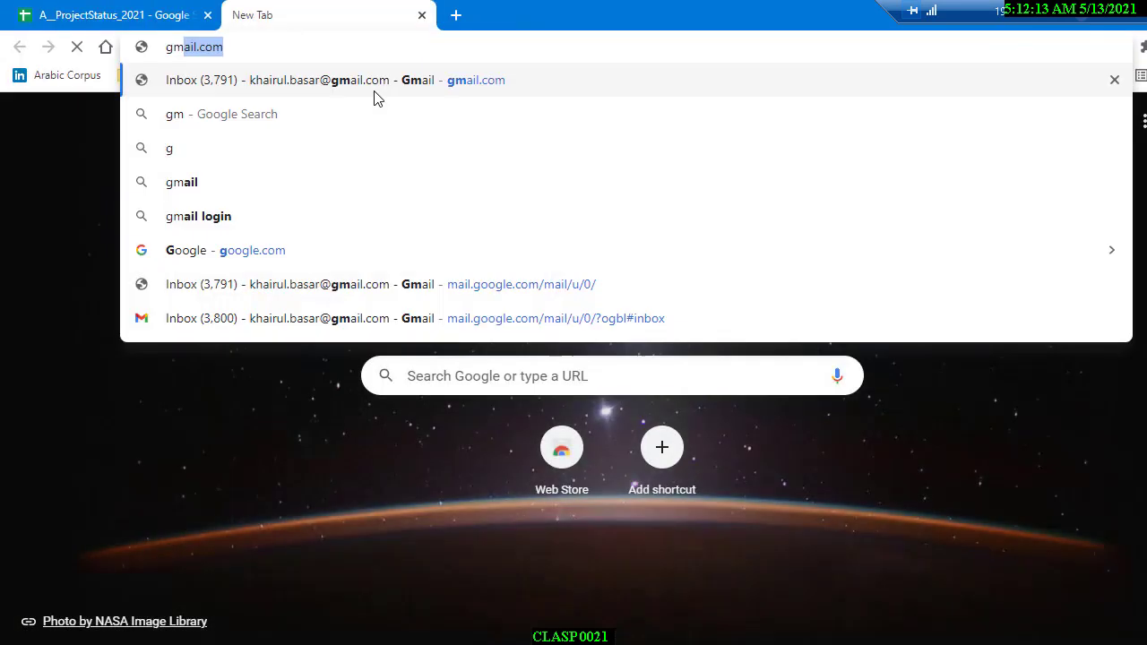
{"action": "key", "text": "Return"}
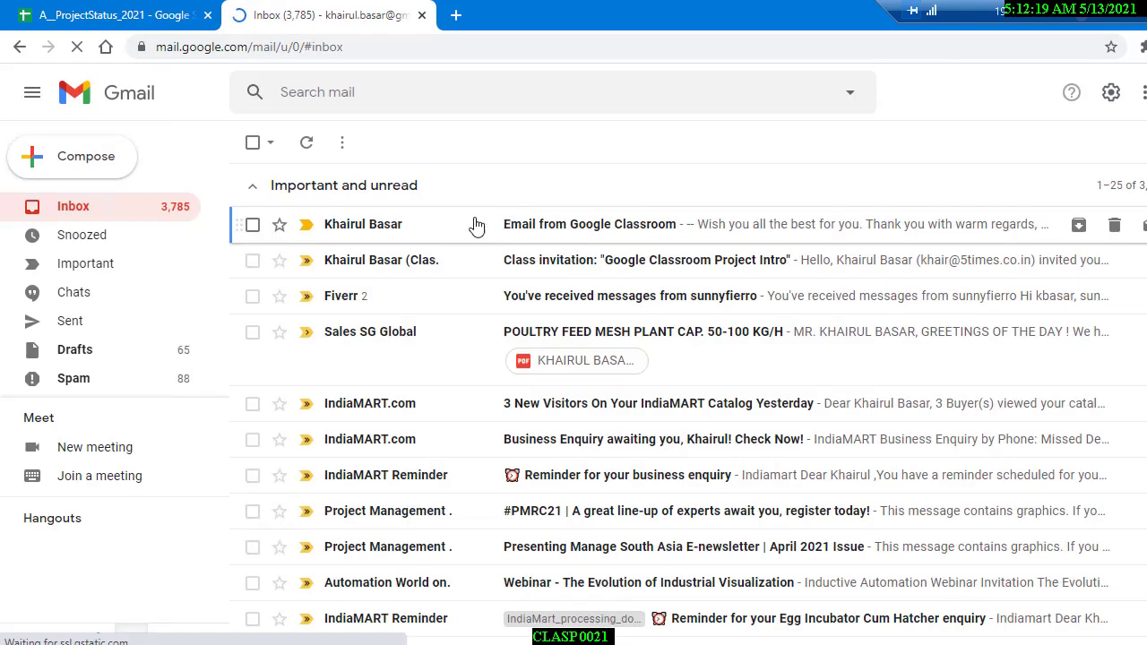
Step: Open the received "Email from Google Classroom" message, examine its Bcc details and compare it with the teacher's sent copy
{"action": "left_click", "coordinate": [578, 235]}
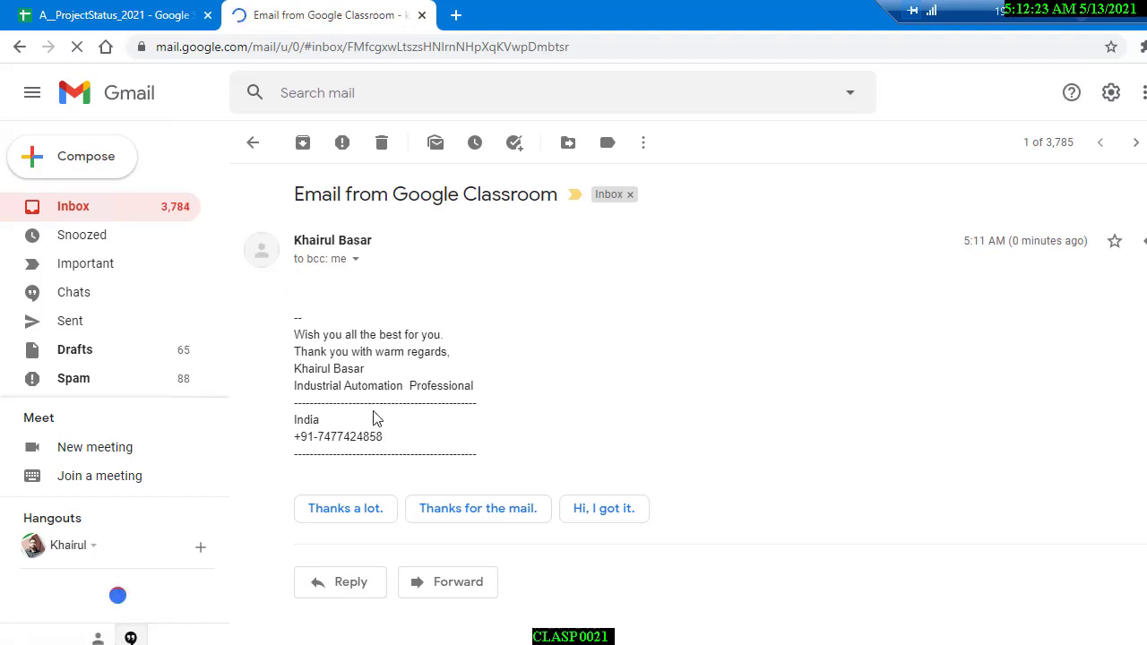
{"action": "left_click", "coordinate": [355, 259]}
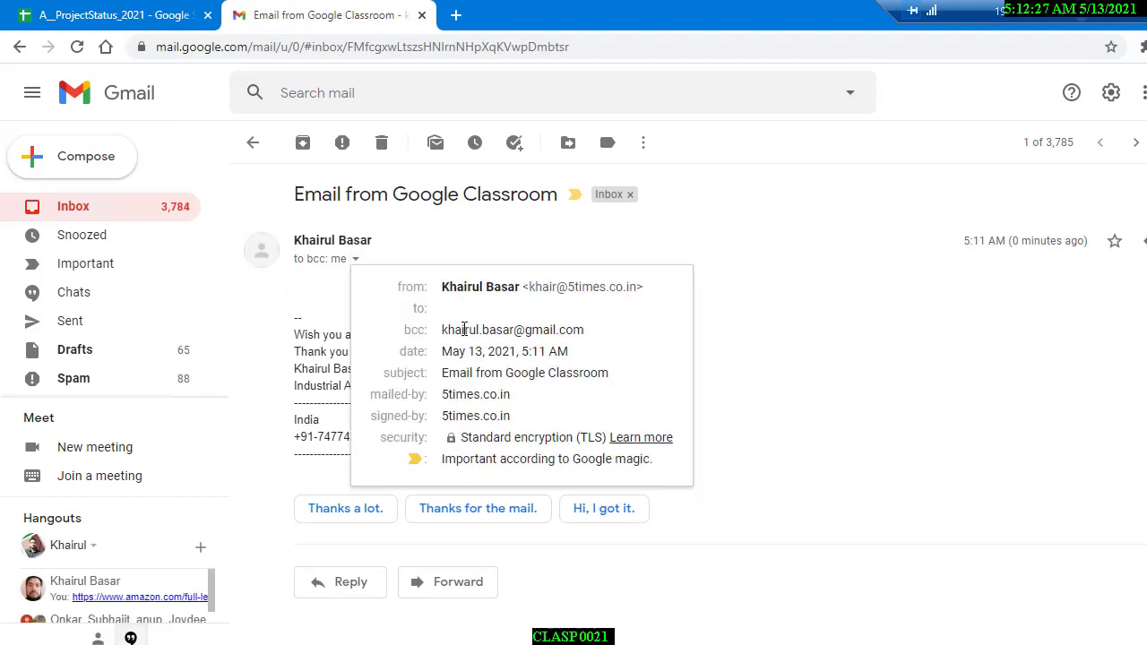
{"action": "mouse_move", "coordinate": [444, 330]}
{"action": "left_mouse_down"}
{"action": "mouse_move", "coordinate": [576, 330]}
{"action": "mouse_move", "coordinate": [447, 328]}
{"action": "left_mouse_up"}
{"action": "left_click", "coordinate": [592, 329]}
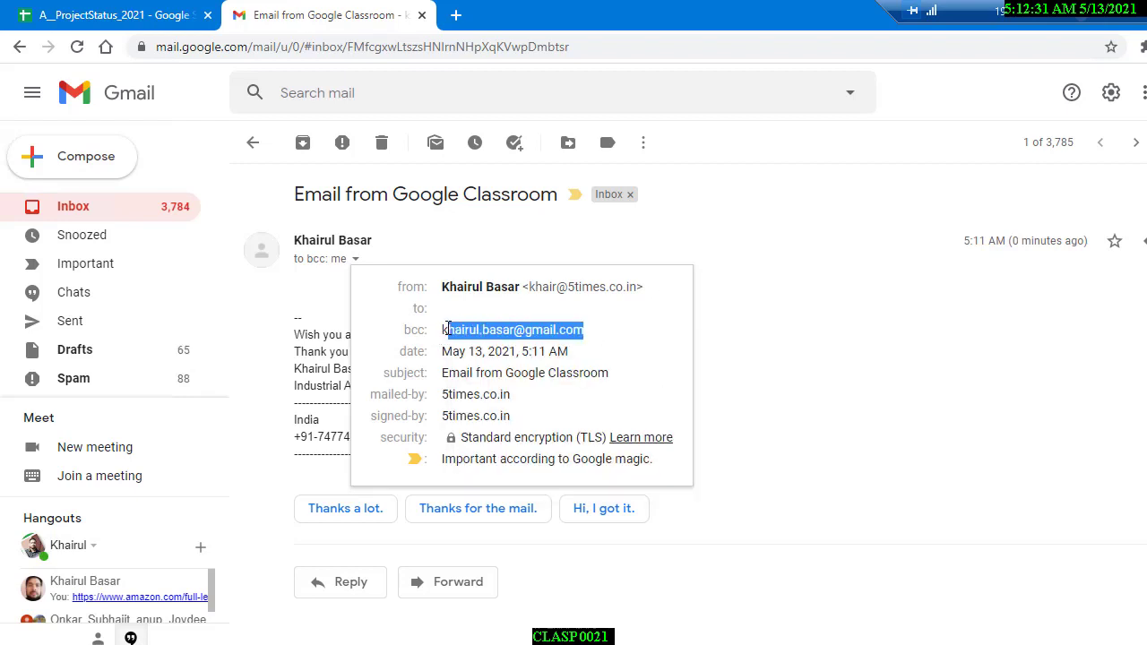
{"action": "left_click", "coordinate": [298, 294]}
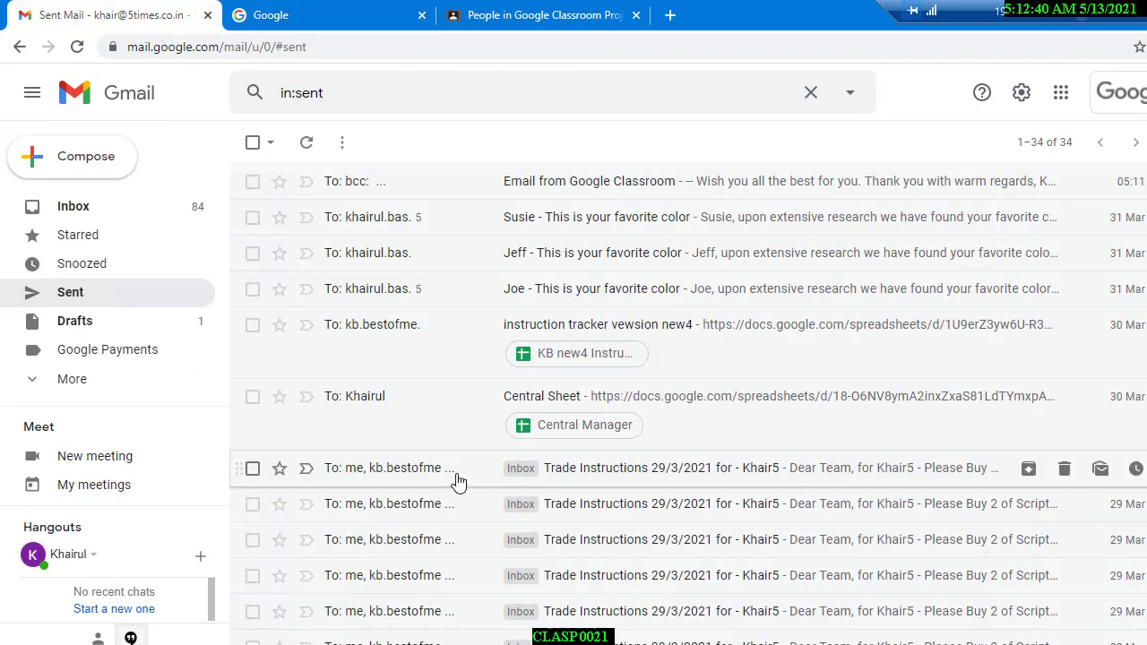
{"action": "left_click", "coordinate": [384, 181]}
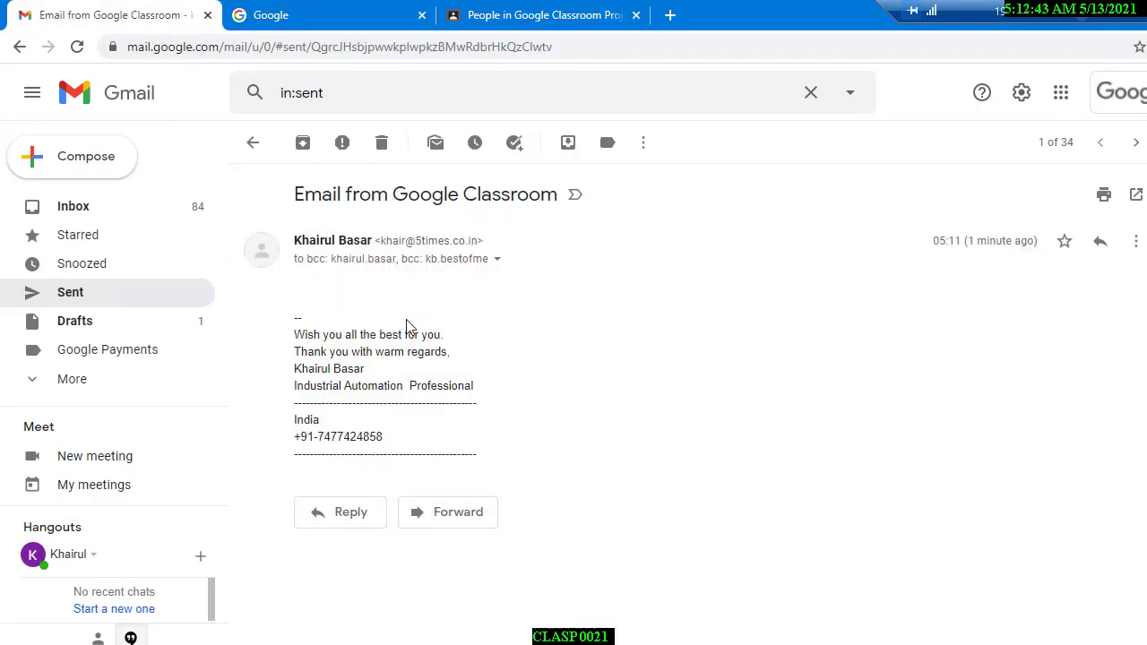
{"action": "key", "text": "alt+Tab"}
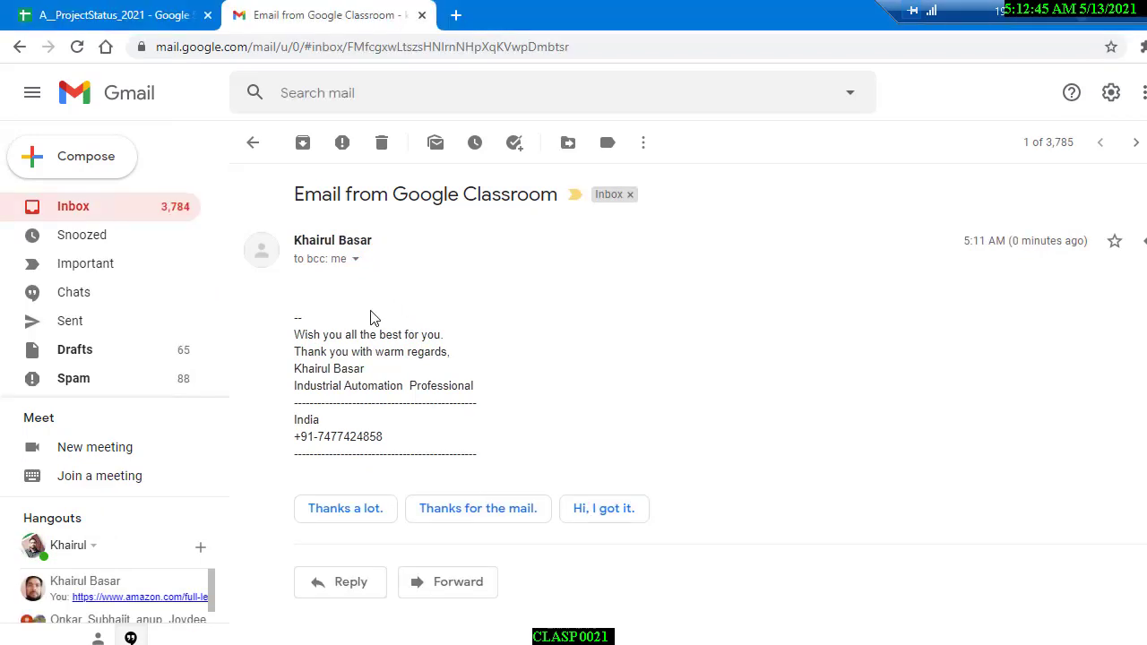
Step: Switch to the second invited student's browser profile and open that account's Gmail inbox
{"action": "left_click", "coordinate": [1142, 46]}
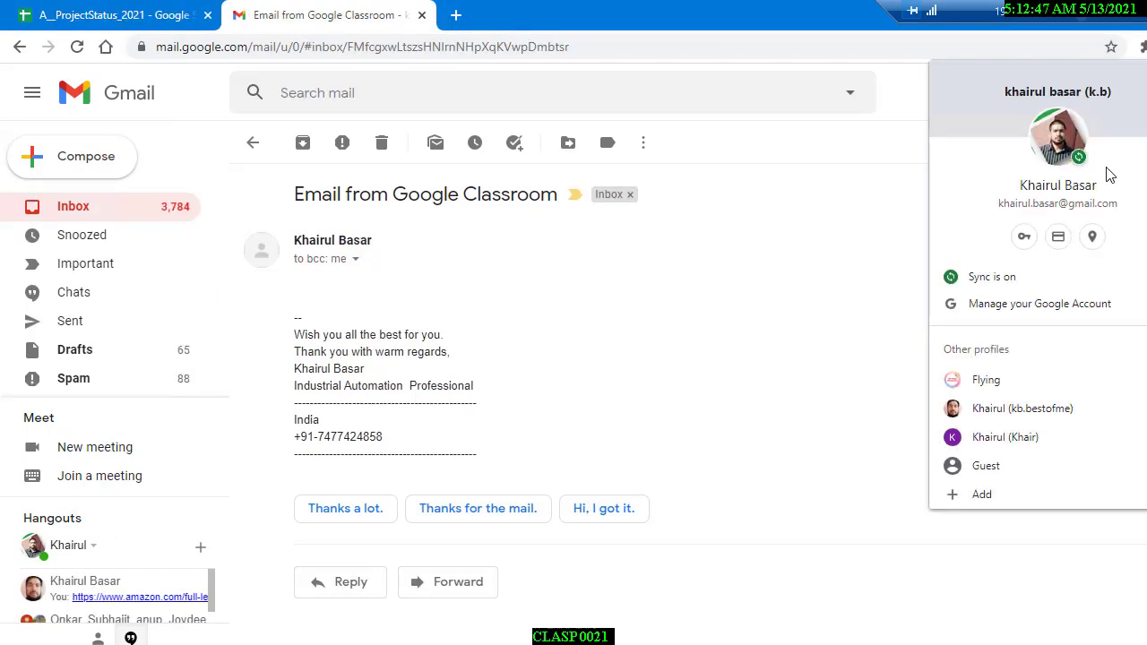
{"action": "left_click", "coordinate": [1064, 421]}
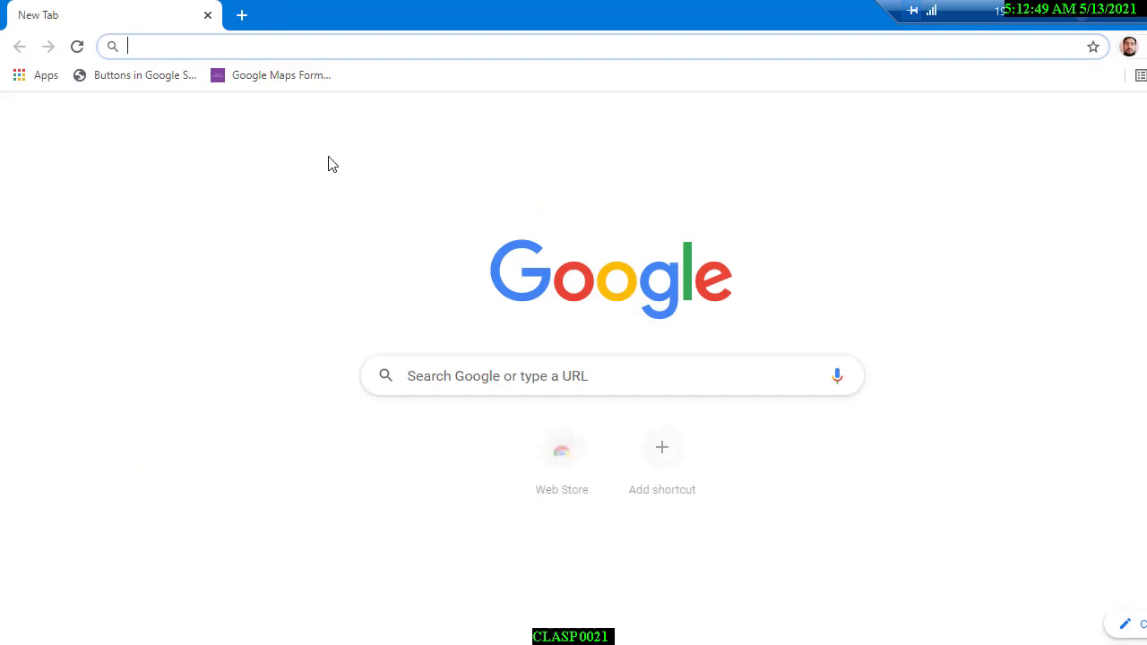
{"action": "left_click", "coordinate": [1055, 123]}
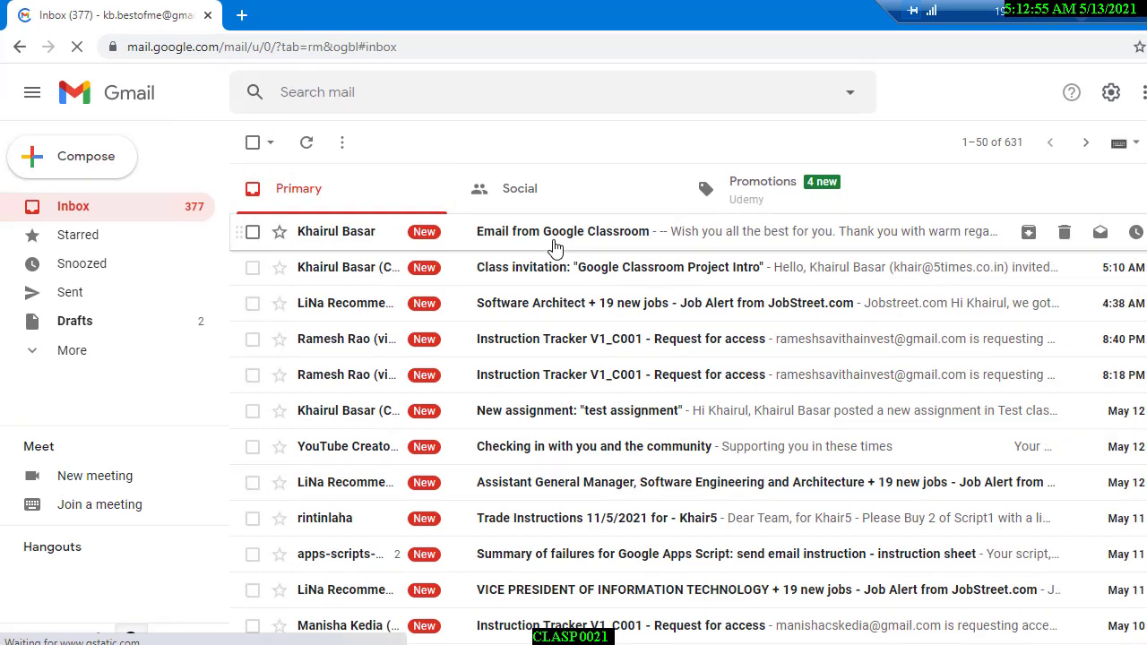
Step: Open the received "Email from Google Classroom" message in the second student's inbox, examine its Bcc line and return to the inbox
{"action": "left_click", "coordinate": [554, 231]}
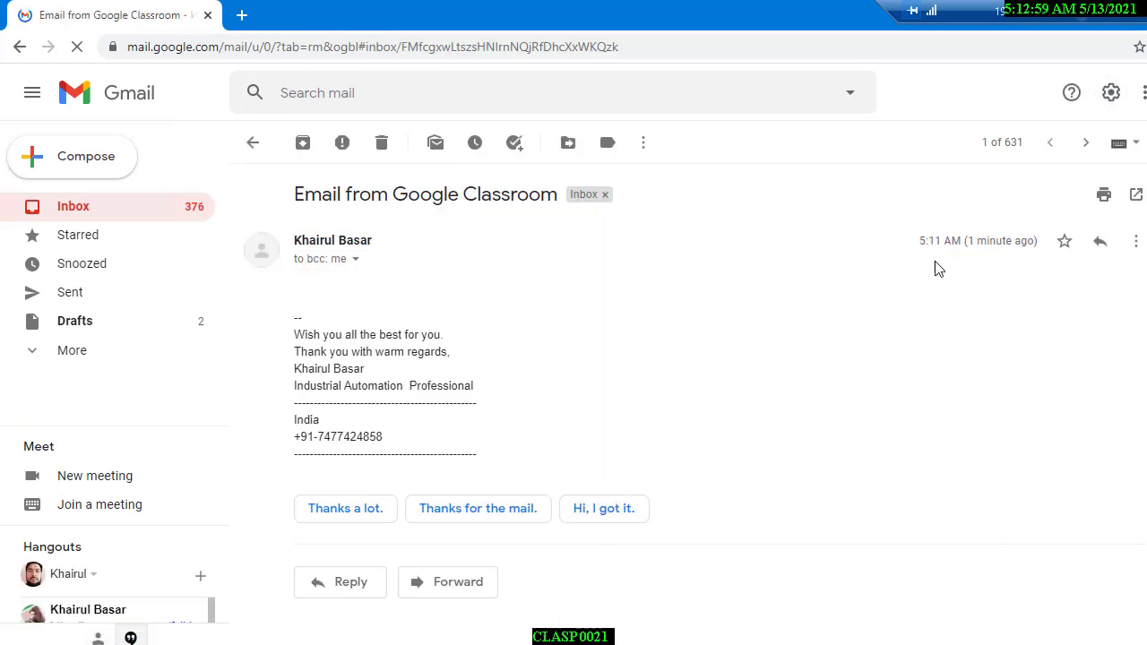
{"action": "left_click", "coordinate": [252, 148]}
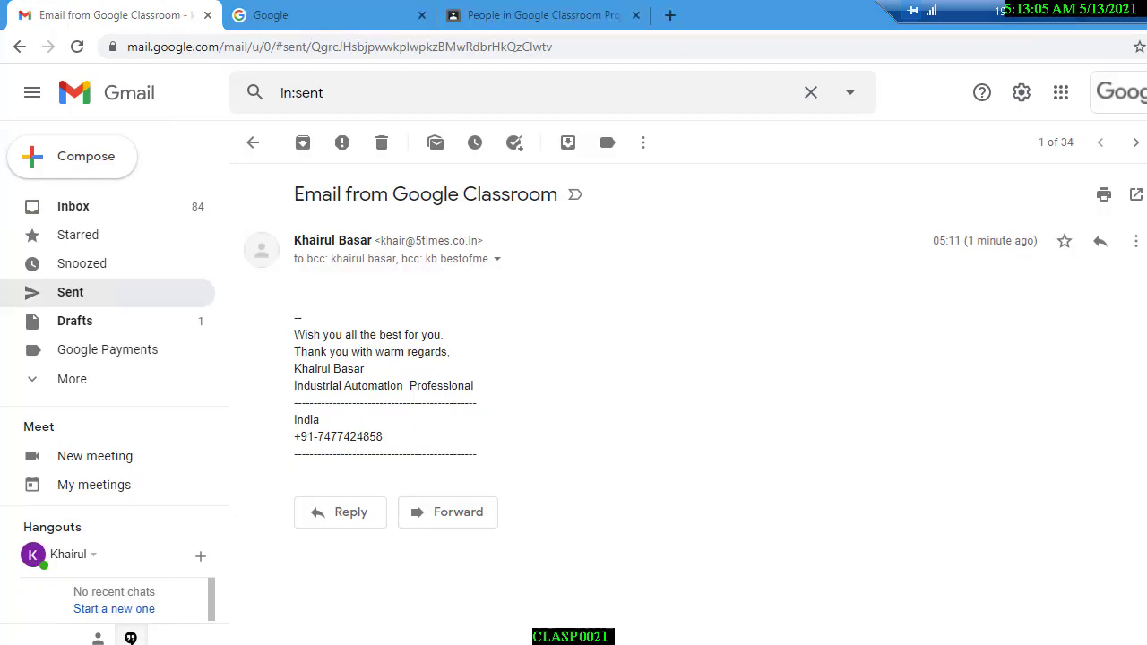
Step: Switch to the teacher's profile, go to the Google Classroom Project People page and select all invited students
{"action": "left_click", "coordinate": [253, 148]}
{"action": "left_click", "coordinate": [542, 15]}
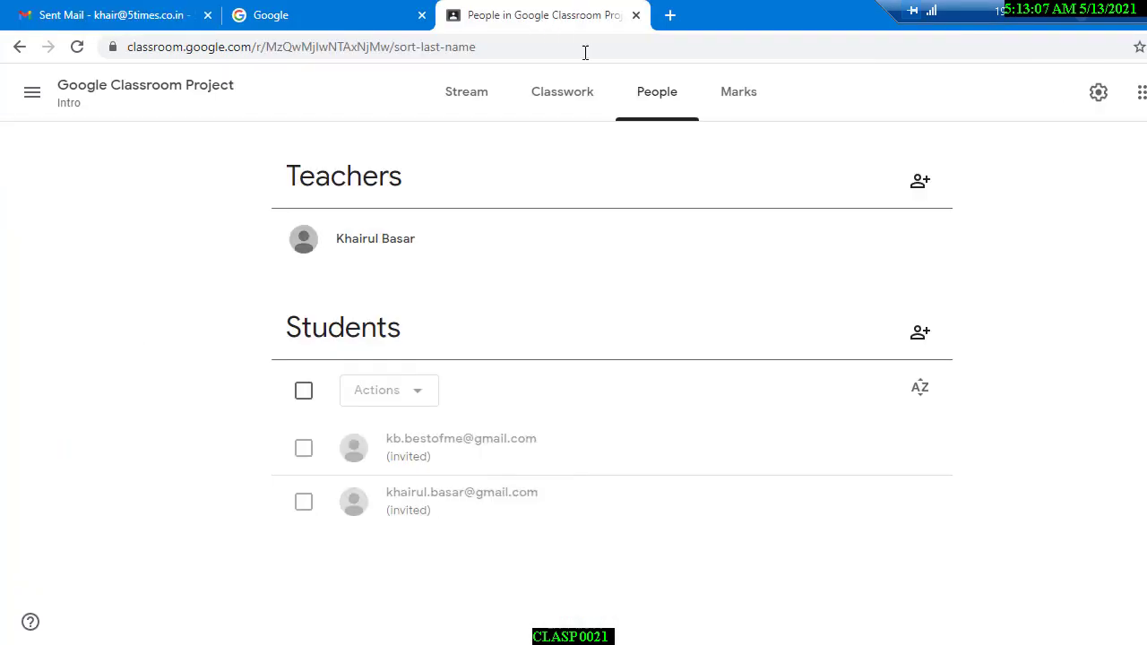
{"action": "left_click", "coordinate": [304, 391]}
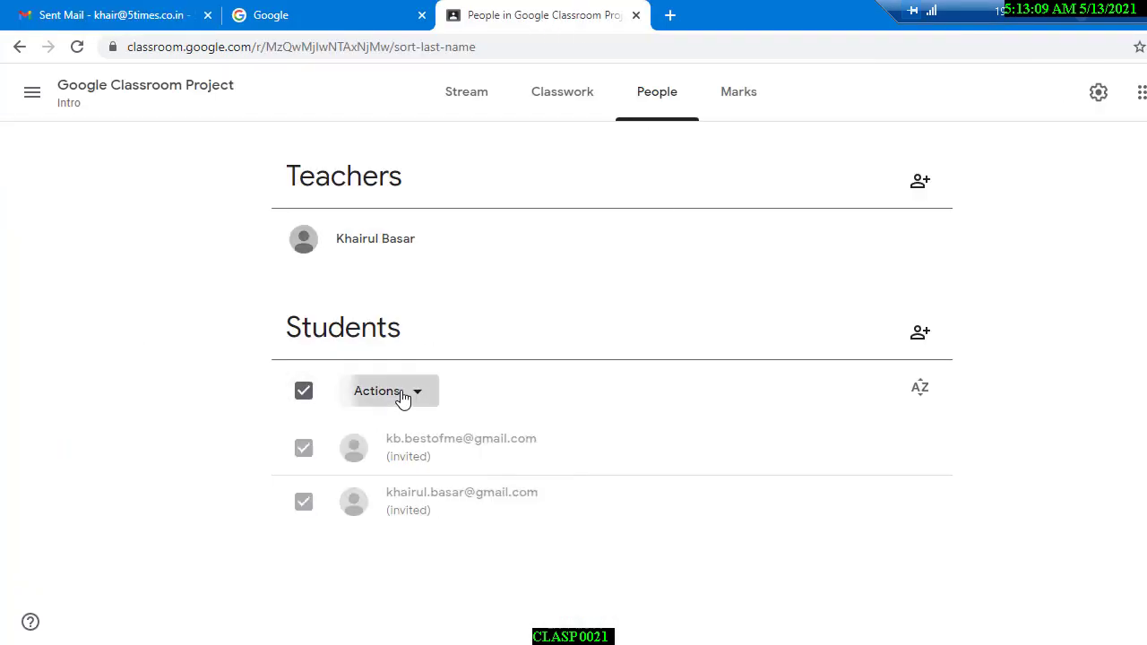
{"action": "left_click", "coordinate": [402, 394]}
{"action": "left_click", "coordinate": [305, 403]}
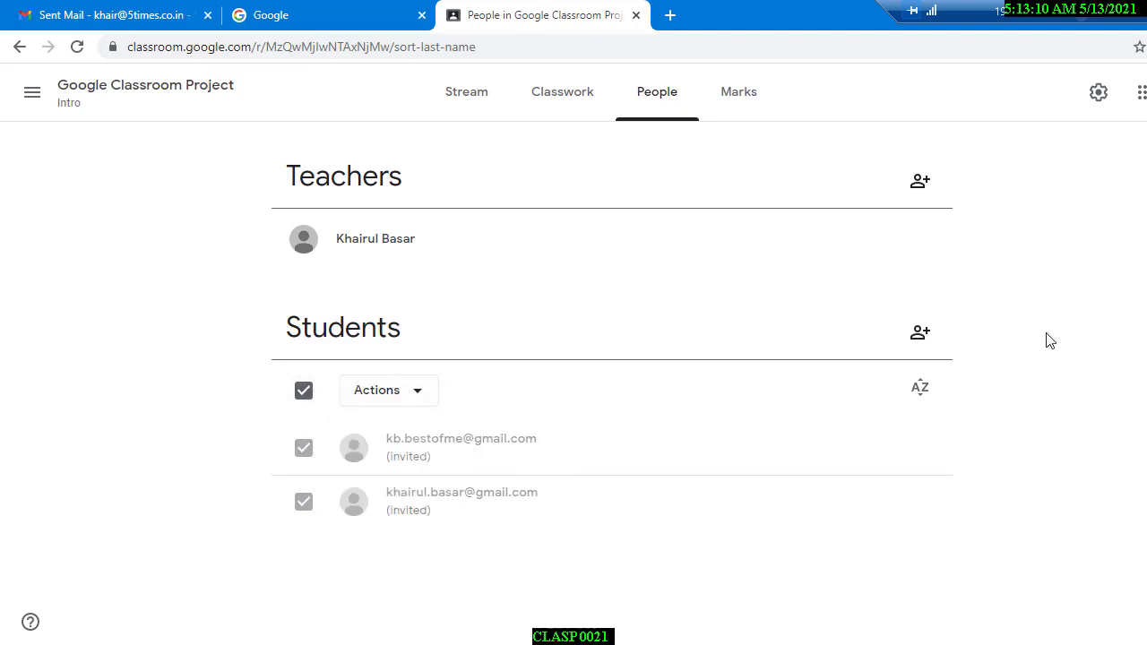
Step: Search for "dsdf" among people to invite as students and copy the class invitation link
{"action": "left_click", "coordinate": [923, 341]}
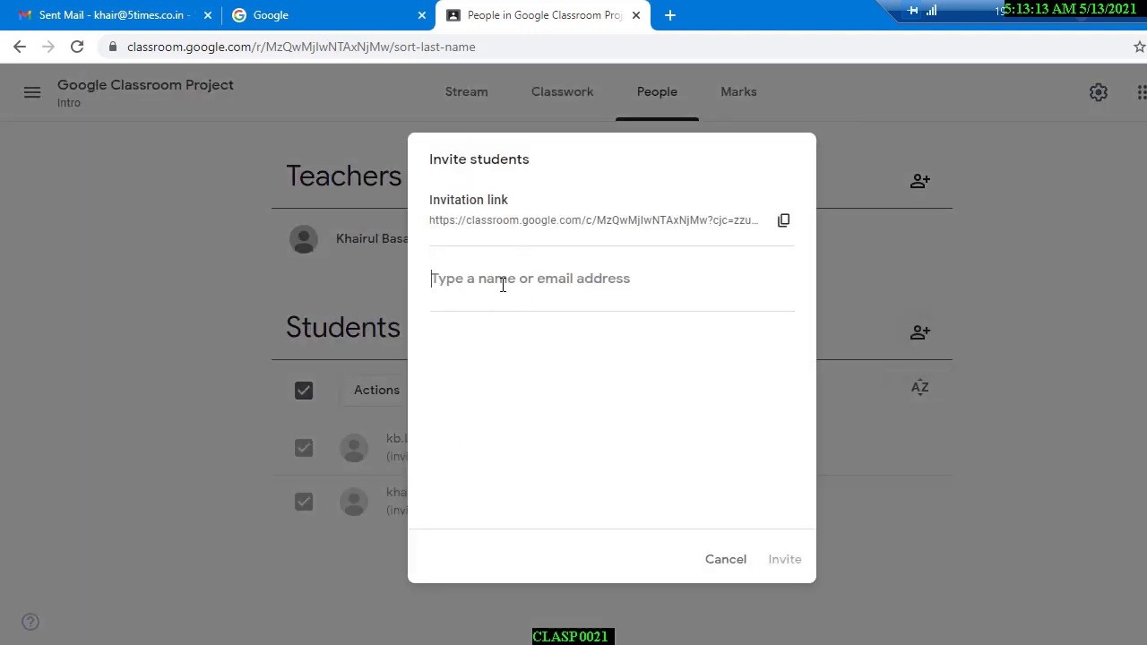
{"action": "type", "text": "dsdf"}
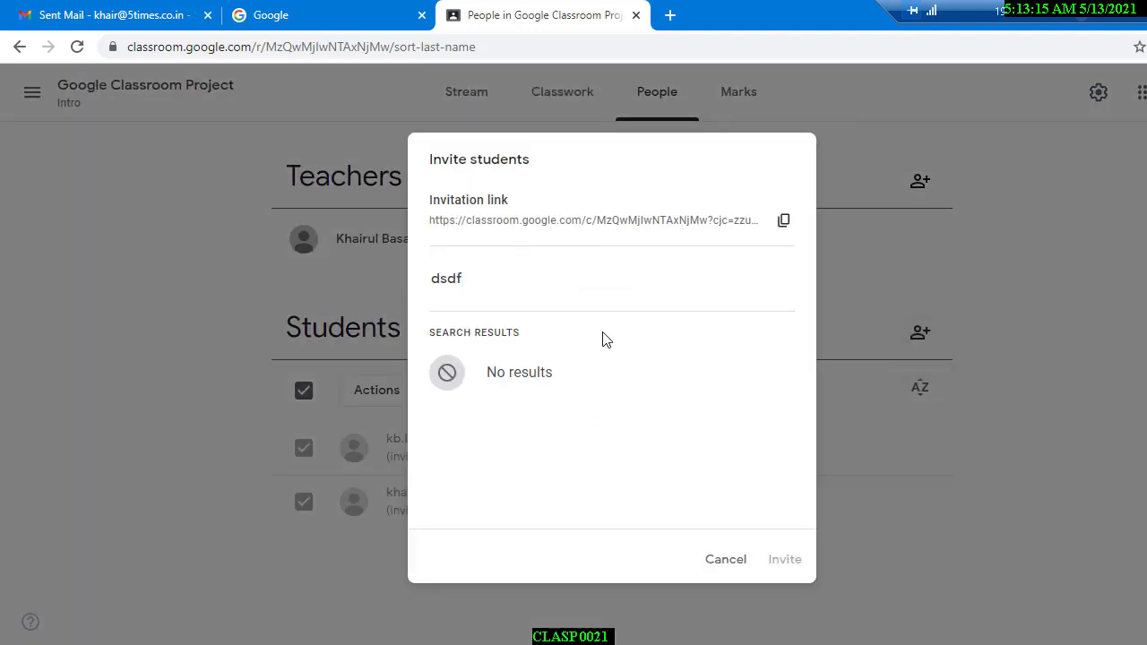
{"action": "left_click_drag", "start_coordinate": [506, 298], "coordinate": [397, 287]}
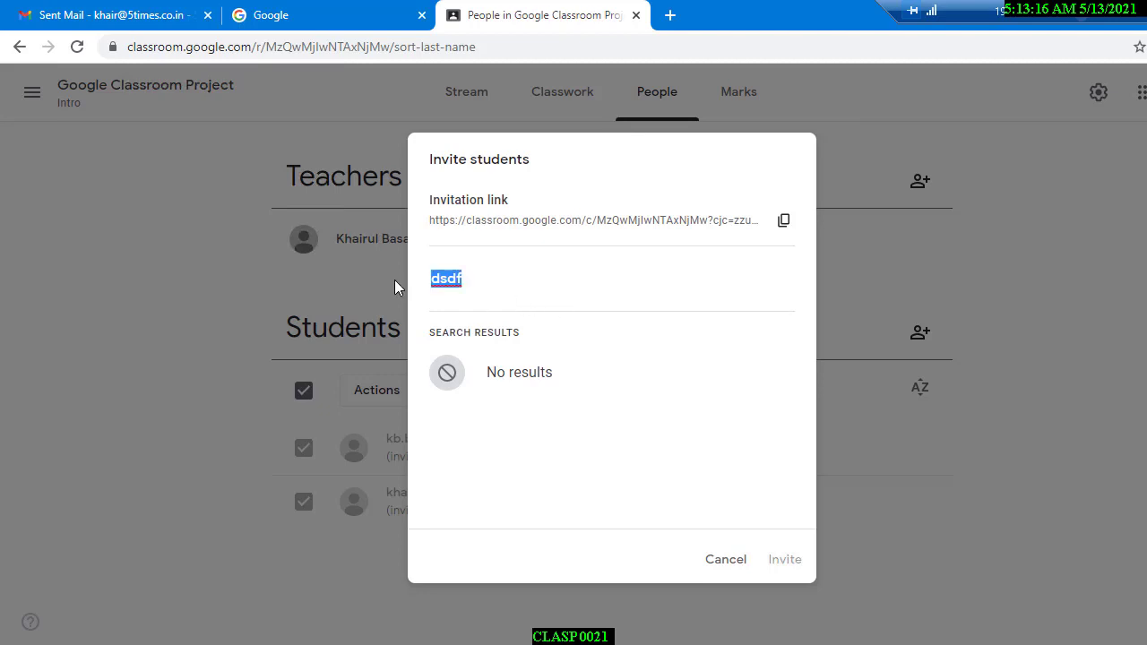
{"action": "left_click", "coordinate": [786, 224]}
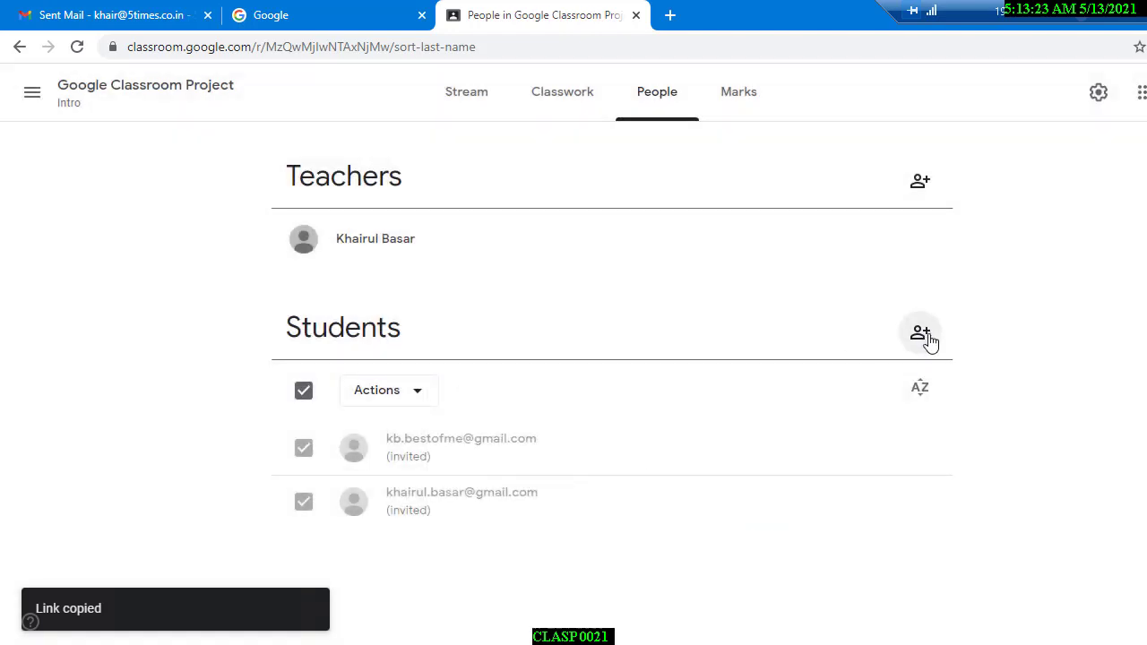
Step: Search for a student to invite by the first letters of the name and cancel the invitation
{"action": "left_click", "coordinate": [927, 338]}
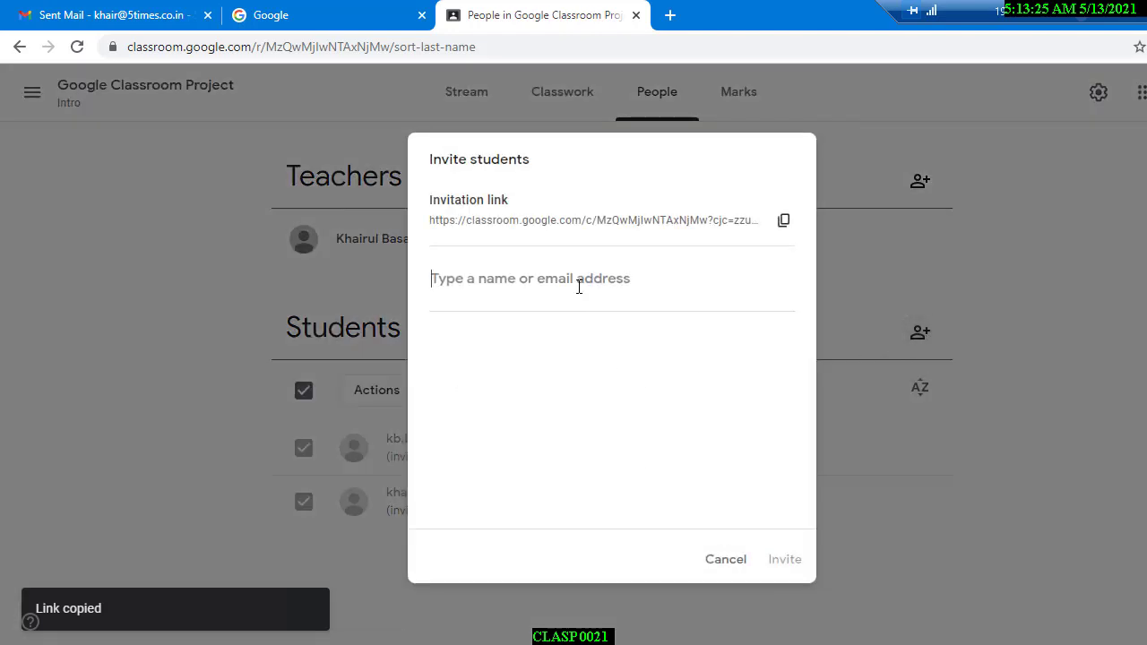
{"action": "type", "text": "kha"}
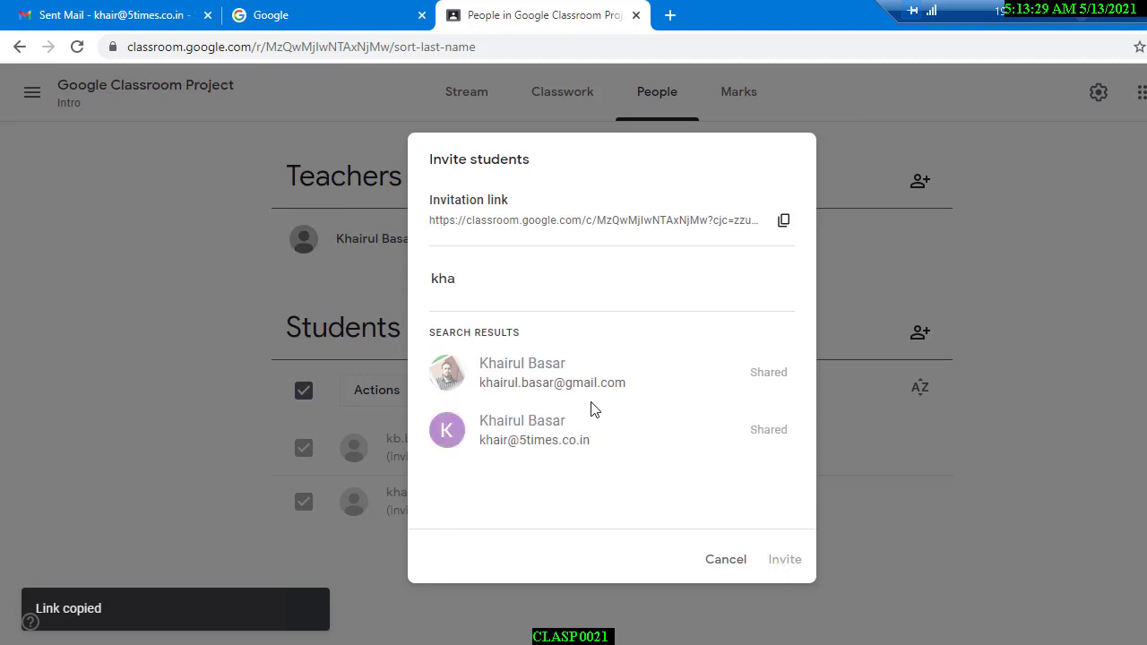
{"action": "left_click", "coordinate": [726, 565]}
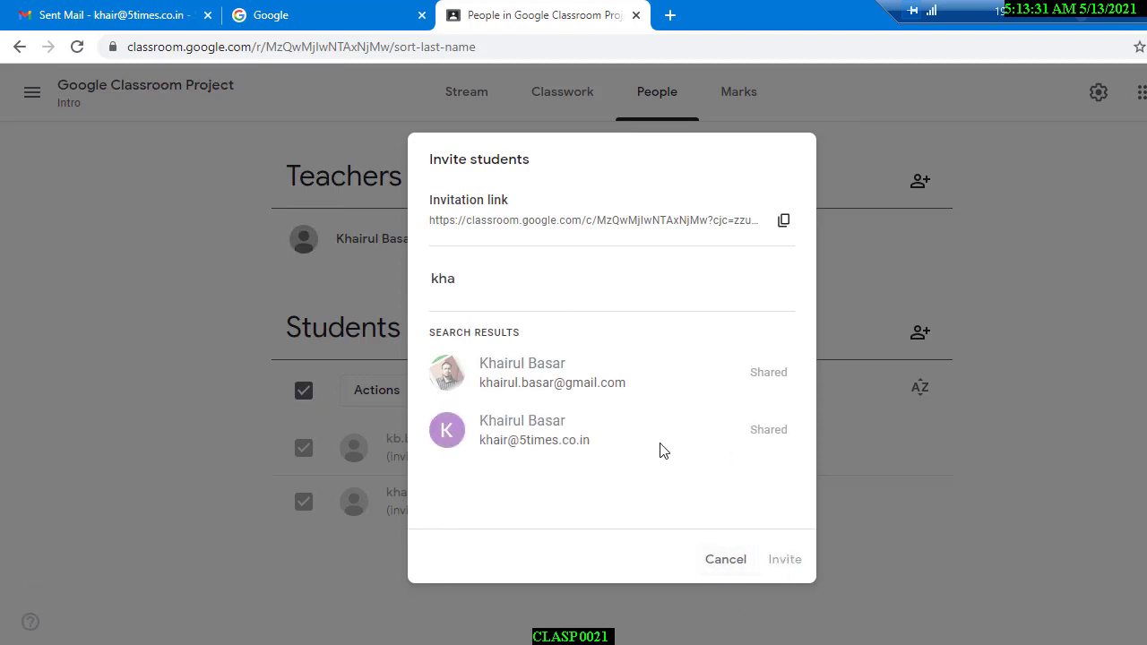
{"action": "left_click", "coordinate": [722, 564]}
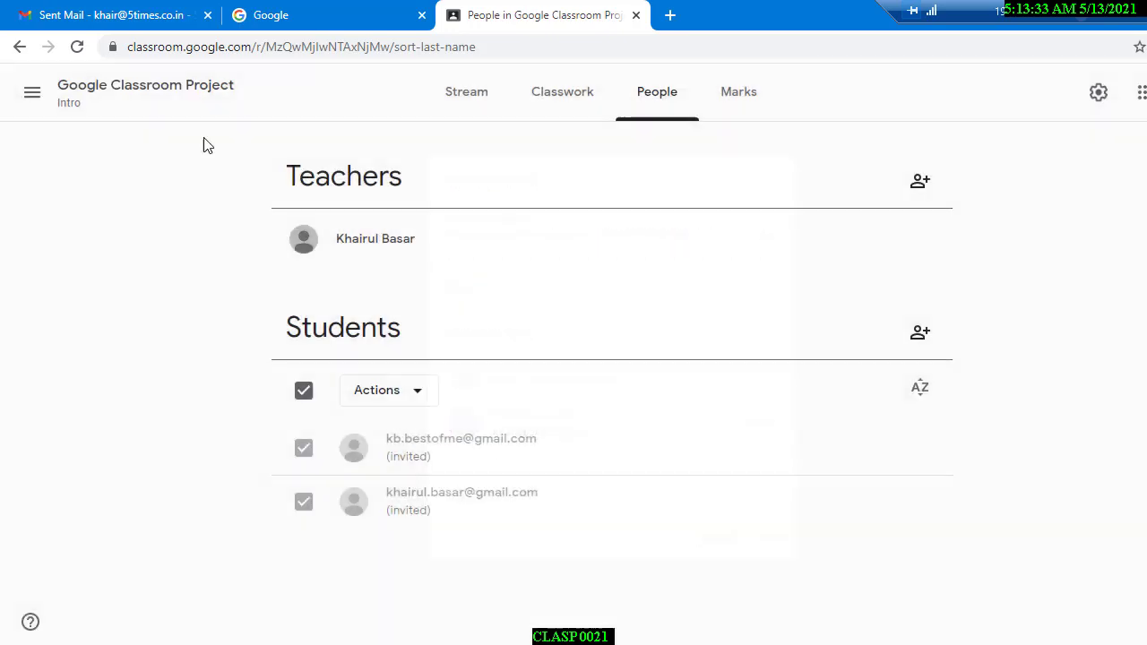
Step: Switch to the first student's Gmail and open the class invitation for "Google Classroom Project Intro" from the inbox
{"action": "key", "text": "alt+Tab"}
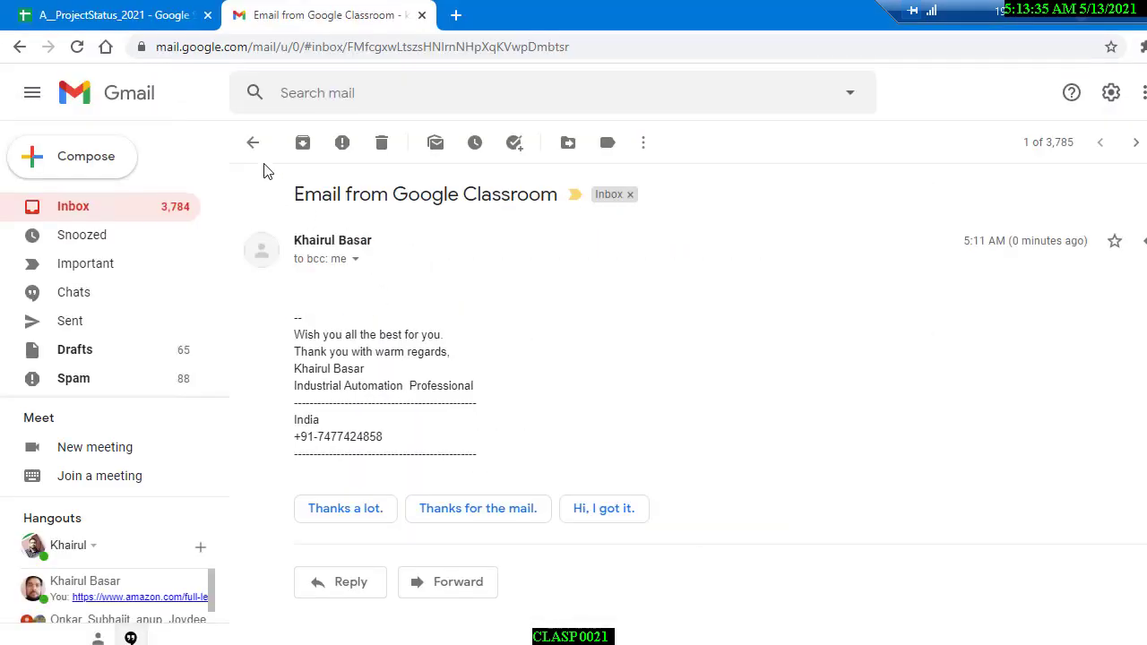
{"action": "left_click", "coordinate": [253, 143]}
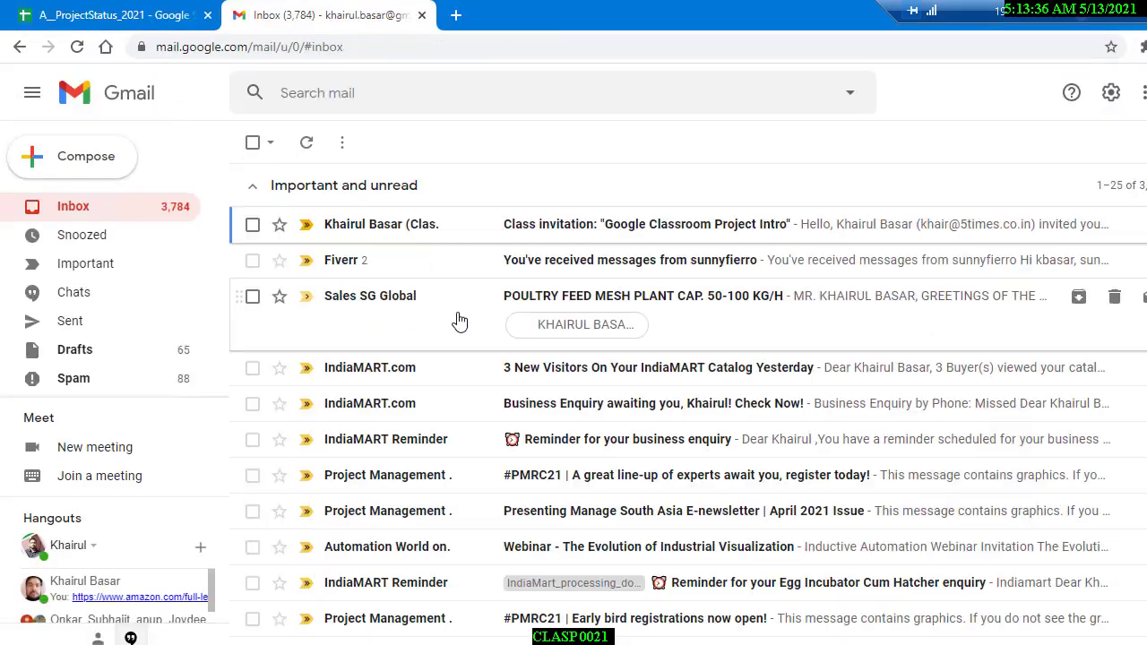
{"action": "left_click", "coordinate": [398, 231]}
{"action": "scroll", "coordinate": [637, 481], "scroll_direction": "down", "scroll_amount": 2}
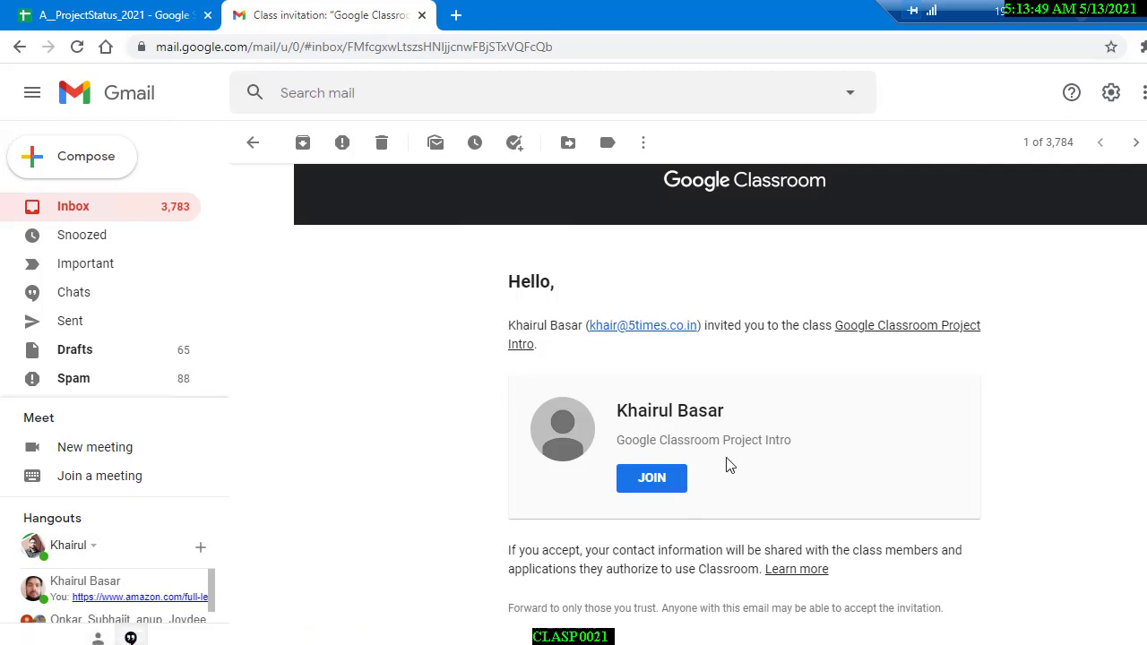
Step: Accept the invitation, check the signed-in account and join the Google Classroom Project class
{"action": "left_click", "coordinate": [671, 486]}
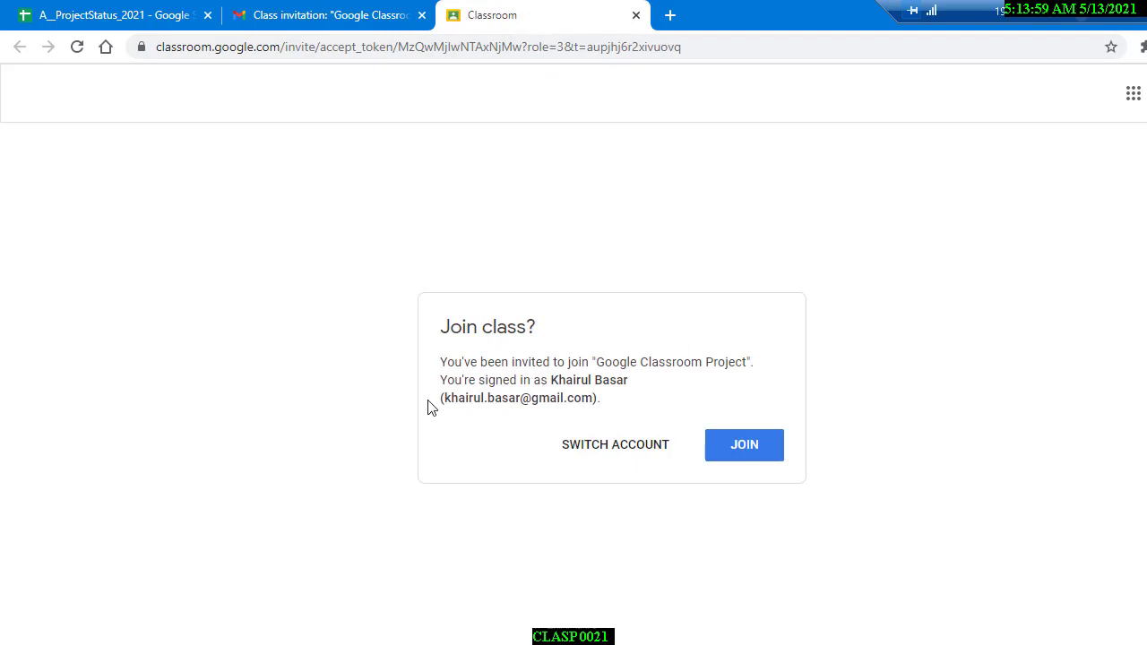
{"action": "left_click_drag", "start_coordinate": [442, 401], "coordinate": [594, 396]}
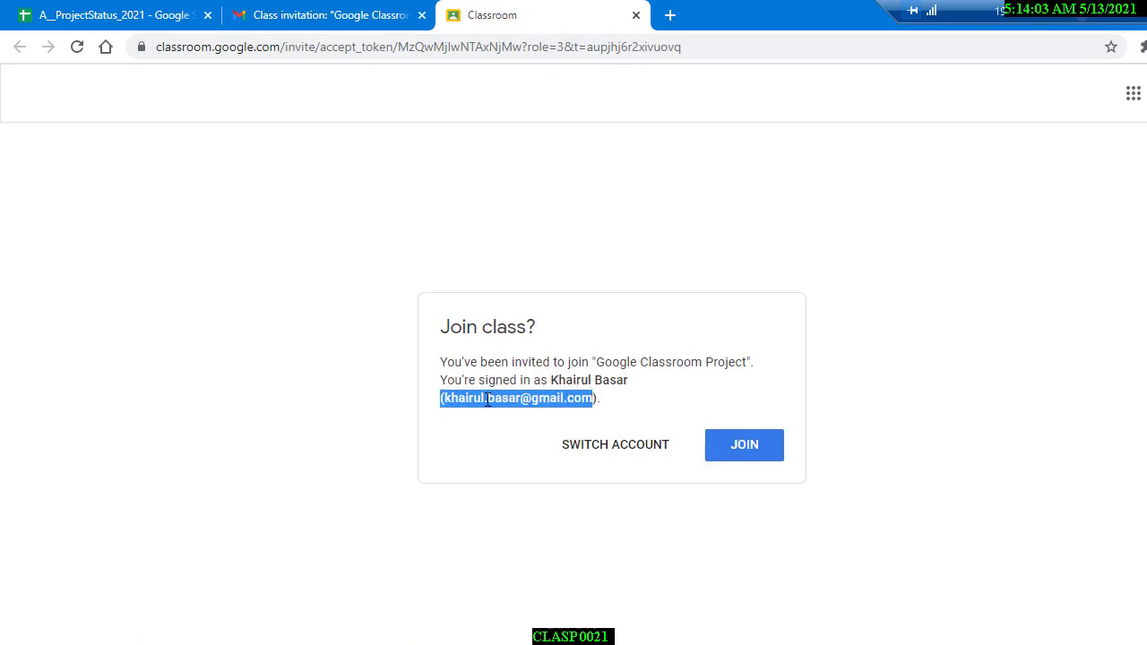
{"action": "left_click", "coordinate": [750, 454]}
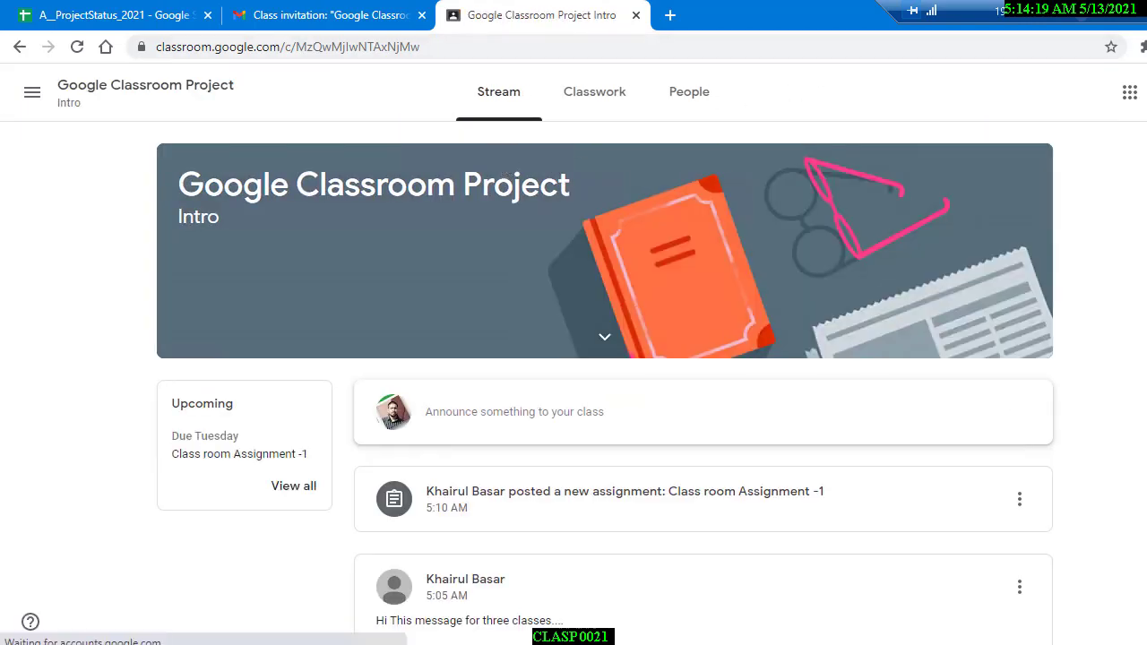
Step: Look at the student's Classroom main menu and examine which account is signed in
{"action": "left_click", "coordinate": [33, 97]}
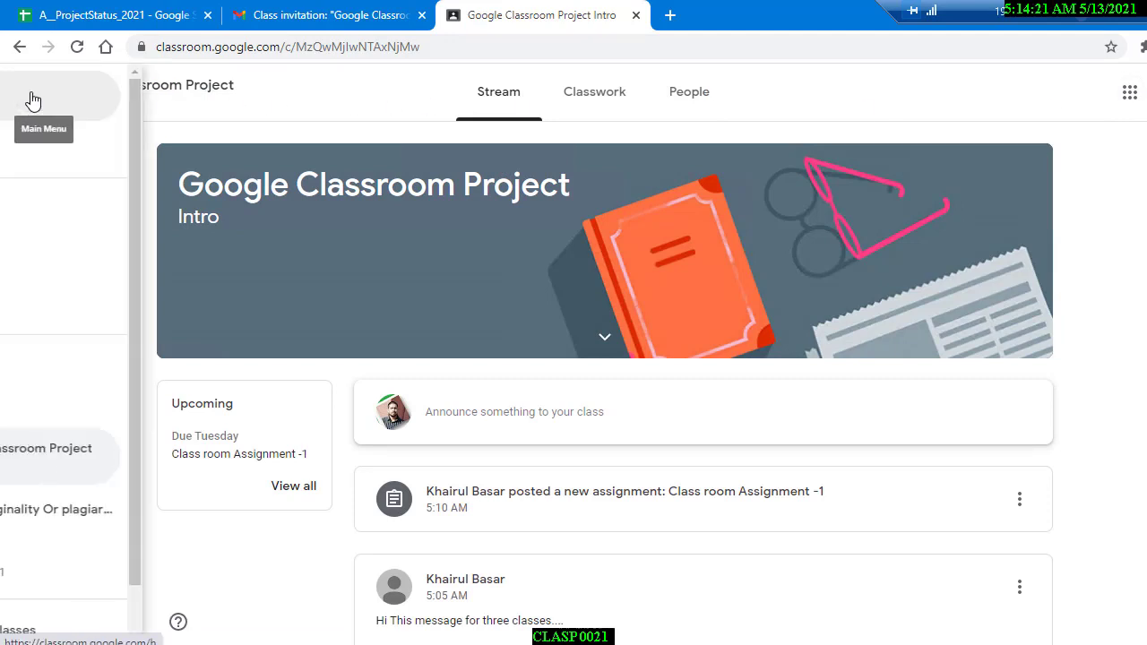
{"action": "left_click", "coordinate": [1146, 93]}
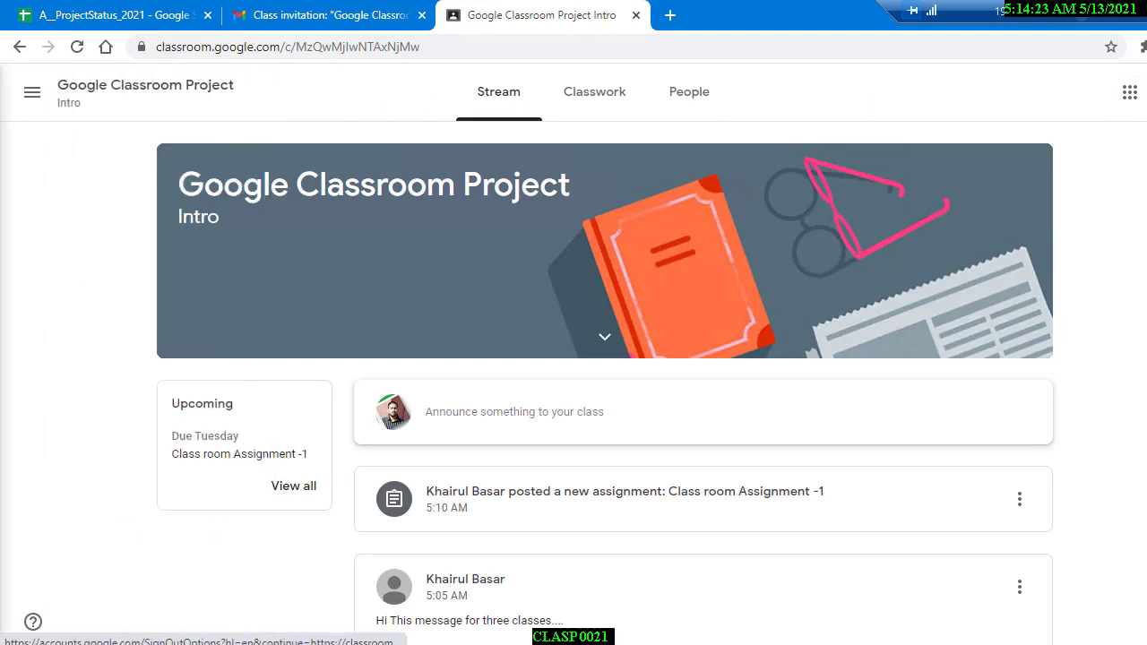
{"action": "left_click", "coordinate": [1146, 92]}
{"action": "left_click_drag", "start_coordinate": [973, 252], "coordinate": [1122, 254]}
{"action": "left_click", "coordinate": [1121, 254]}
Step: Compare the account signed in on the teacher's Classroom page with the one on the student's page
{"action": "key", "text": "alt+Tab"}
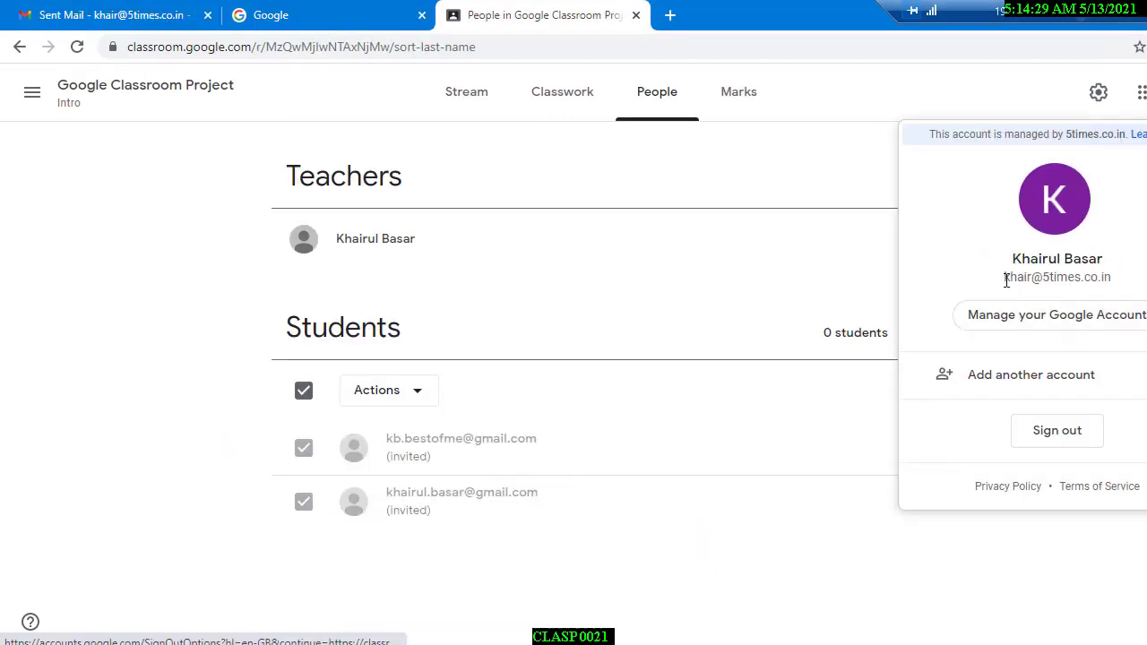
{"action": "left_click_drag", "start_coordinate": [1005, 278], "coordinate": [1116, 282]}
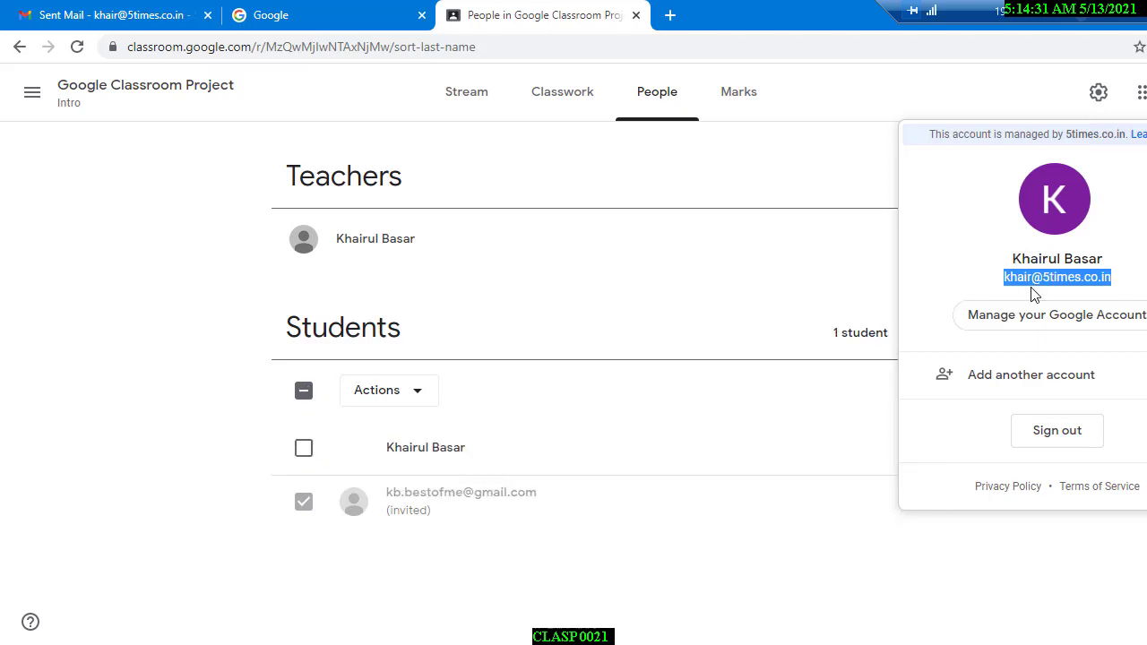
{"action": "left_click", "coordinate": [1108, 273]}
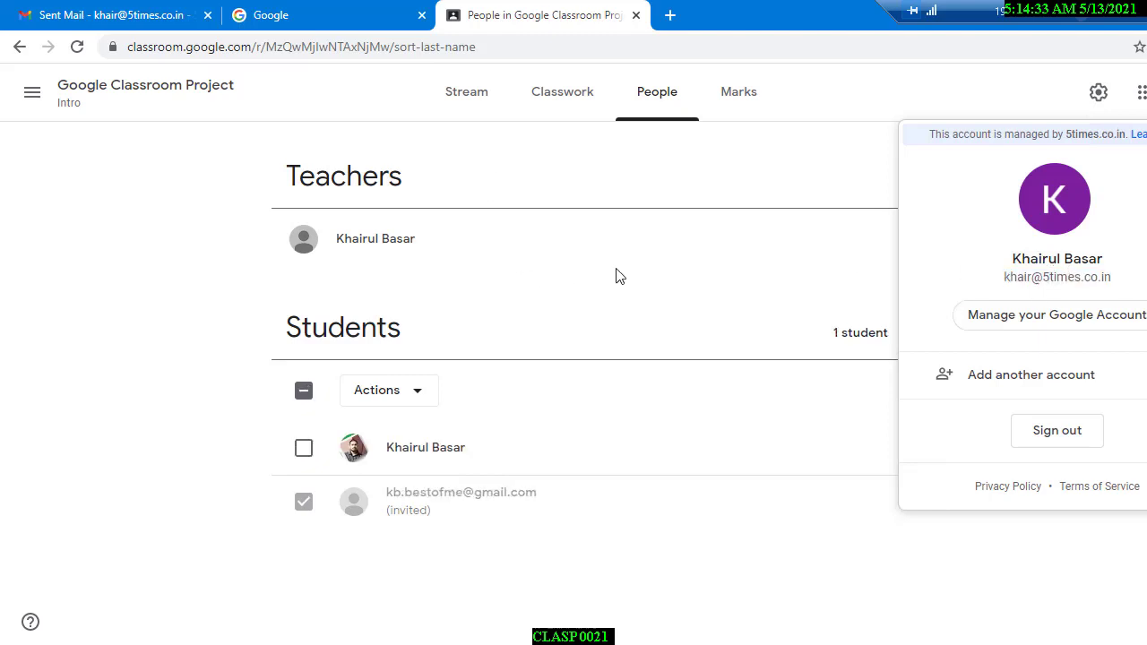
{"action": "left_click", "coordinate": [657, 282]}
{"action": "key", "text": "alt+Tab"}
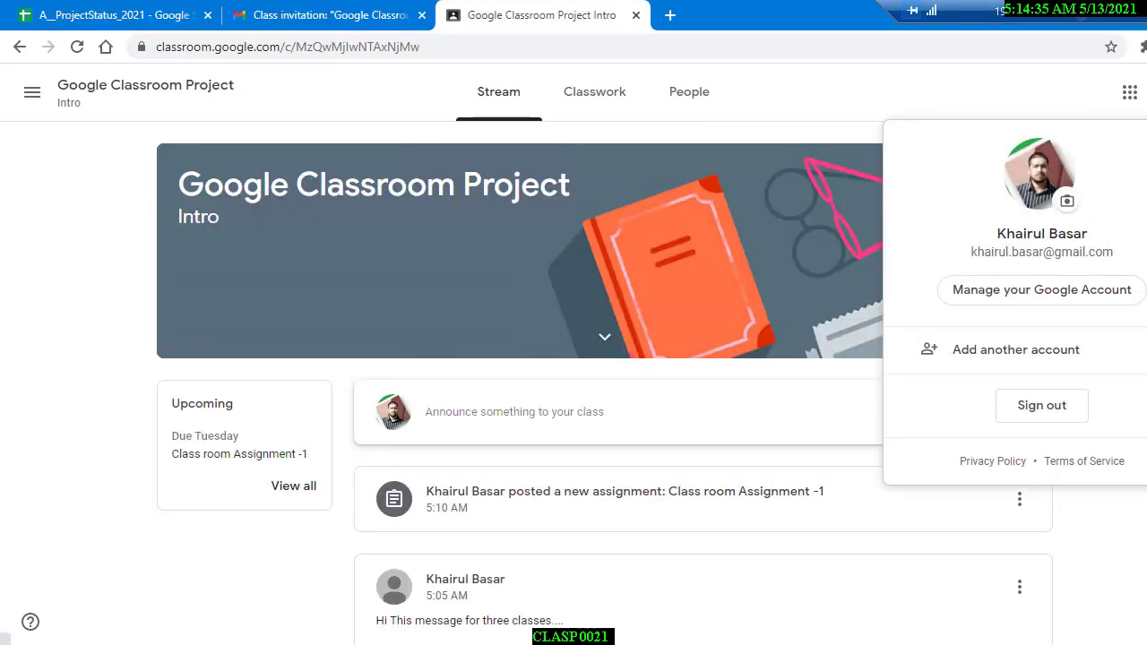
{"action": "double_click", "coordinate": [1083, 252]}
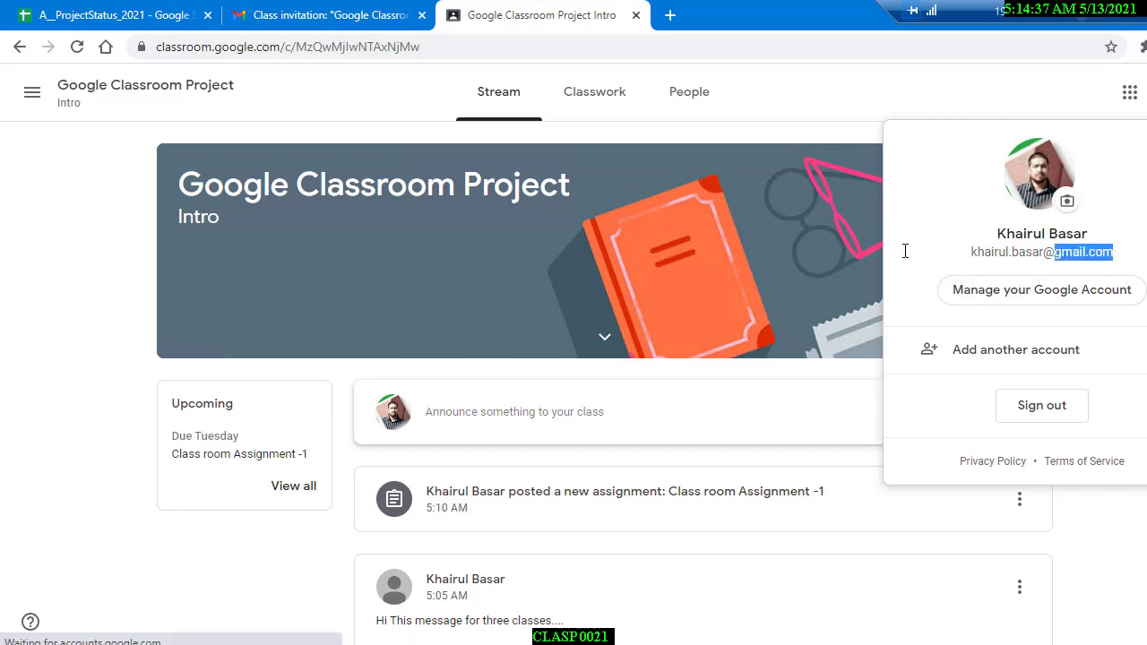
{"action": "left_click", "coordinate": [560, 202]}
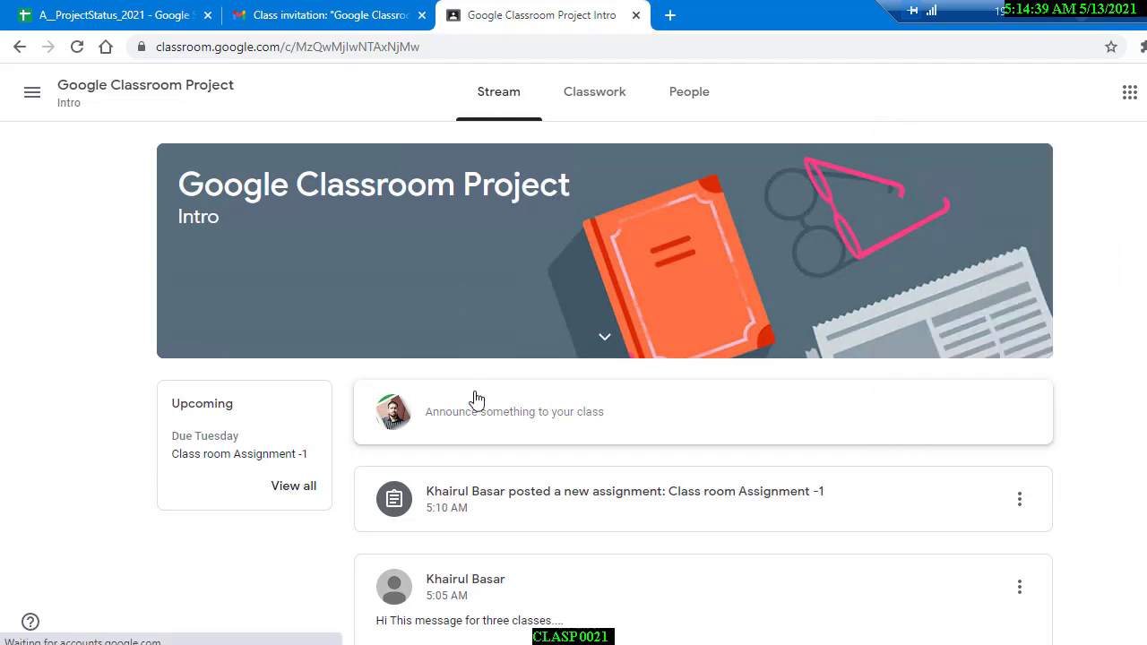
Step: Examine the assignment post and the "Hi This message for three classes...." announcement in the student's class stream
{"action": "scroll", "coordinate": [484, 358], "scroll_direction": "down", "scroll_amount": 1}
{"action": "scroll", "coordinate": [574, 407], "scroll_direction": "up", "scroll_amount": 1}
{"action": "scroll", "coordinate": [568, 394], "scroll_direction": "down", "scroll_amount": 1}
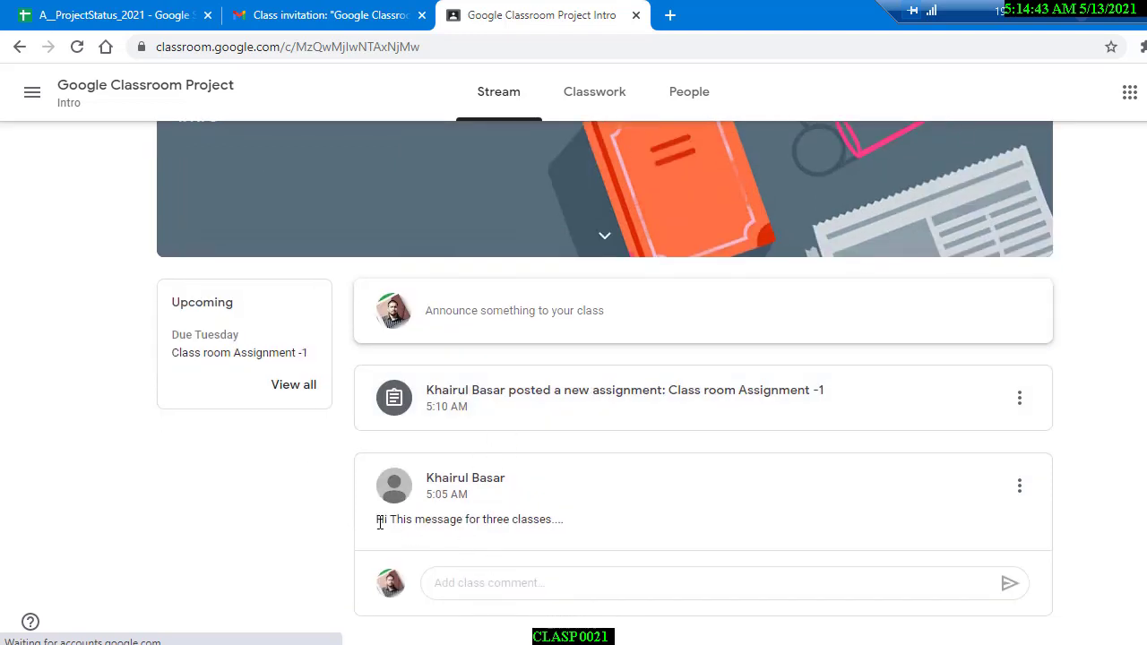
{"action": "left_click_drag", "start_coordinate": [380, 523], "coordinate": [566, 532]}
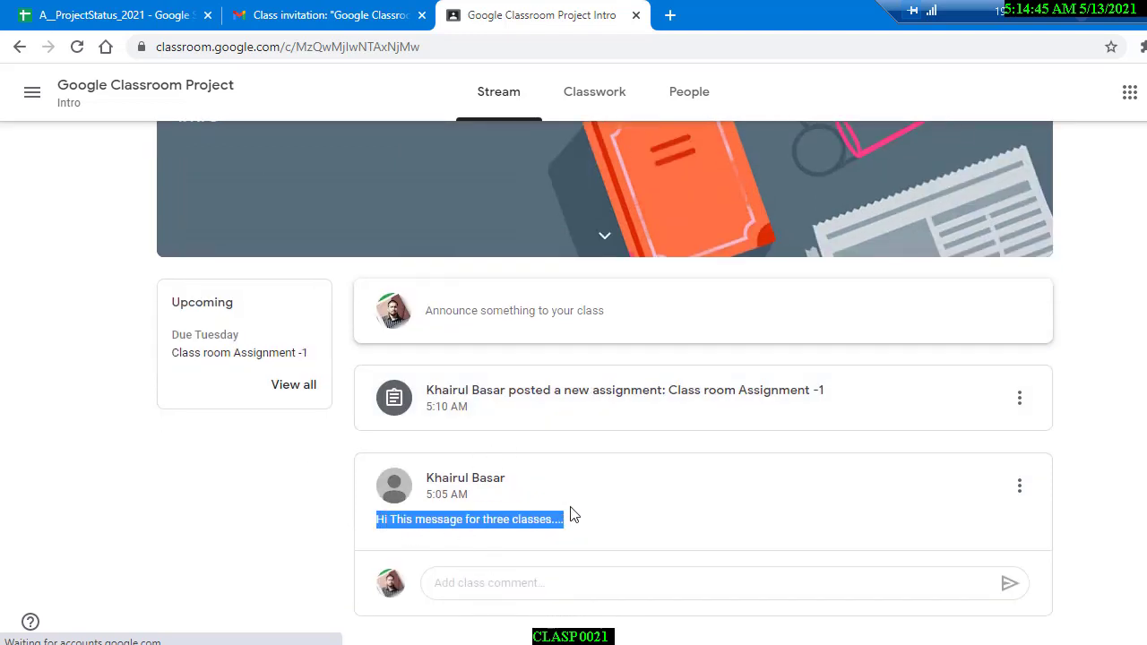
{"action": "left_click", "coordinate": [466, 534]}
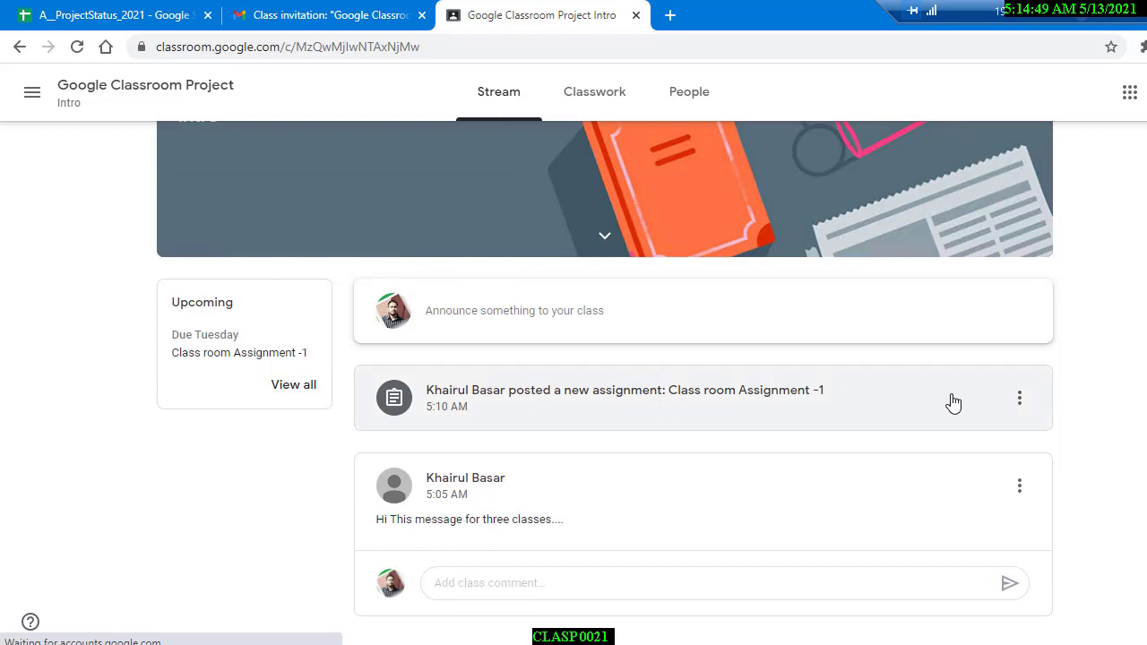
Step: Open Class room Assignment -1 as the student, examine its instructions and due date, and check the teacher's Classwork page
{"action": "left_click", "coordinate": [893, 408]}
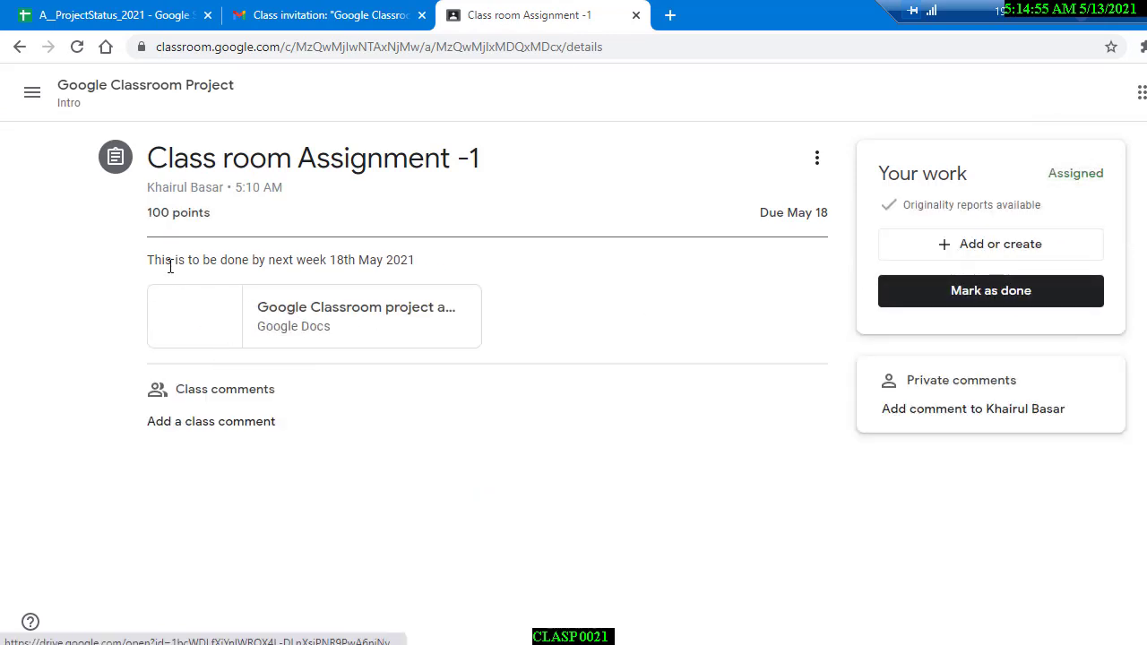
{"action": "left_click_drag", "start_coordinate": [154, 260], "coordinate": [418, 268]}
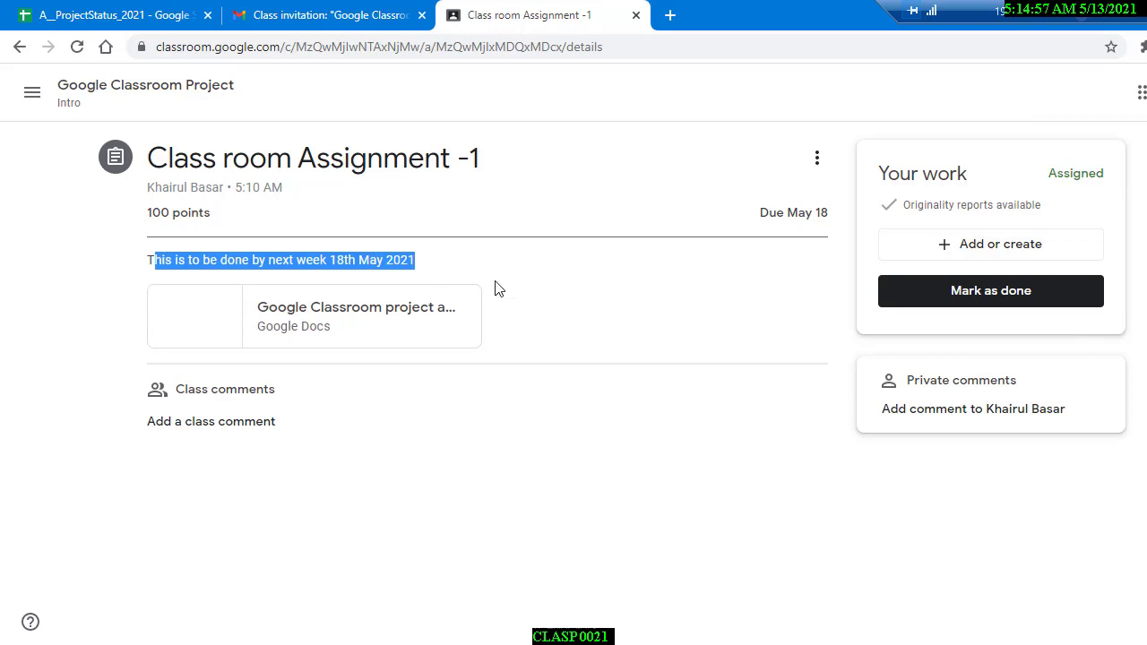
{"action": "left_click", "coordinate": [772, 235]}
{"action": "left_click_drag", "start_coordinate": [756, 214], "coordinate": [831, 231]}
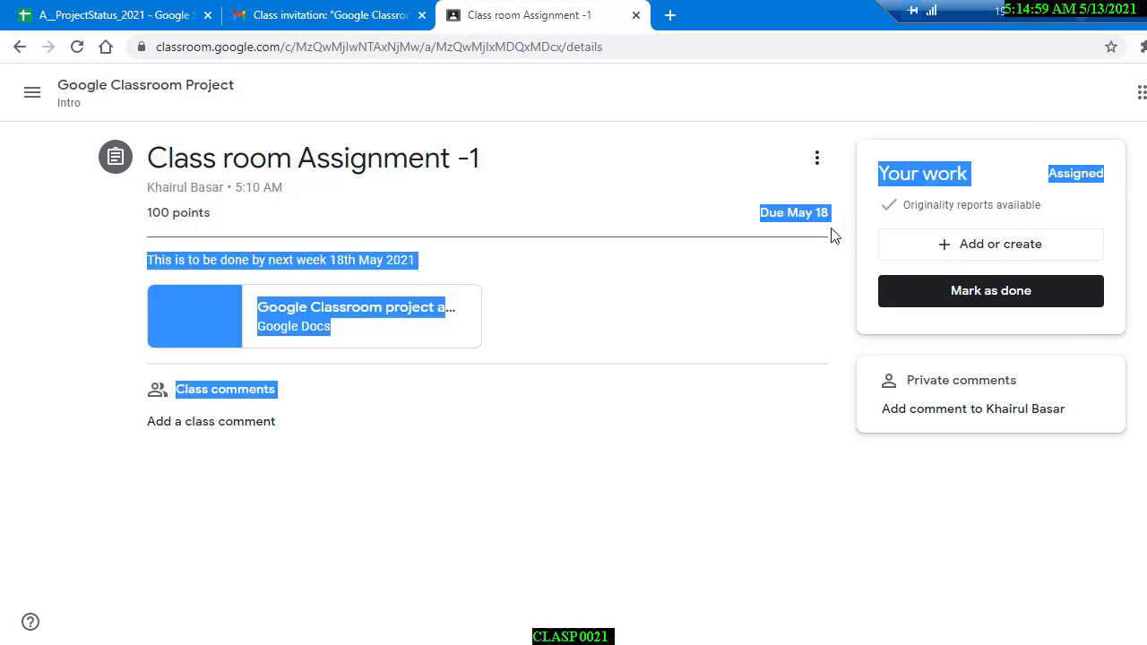
{"action": "left_click", "coordinate": [822, 215]}
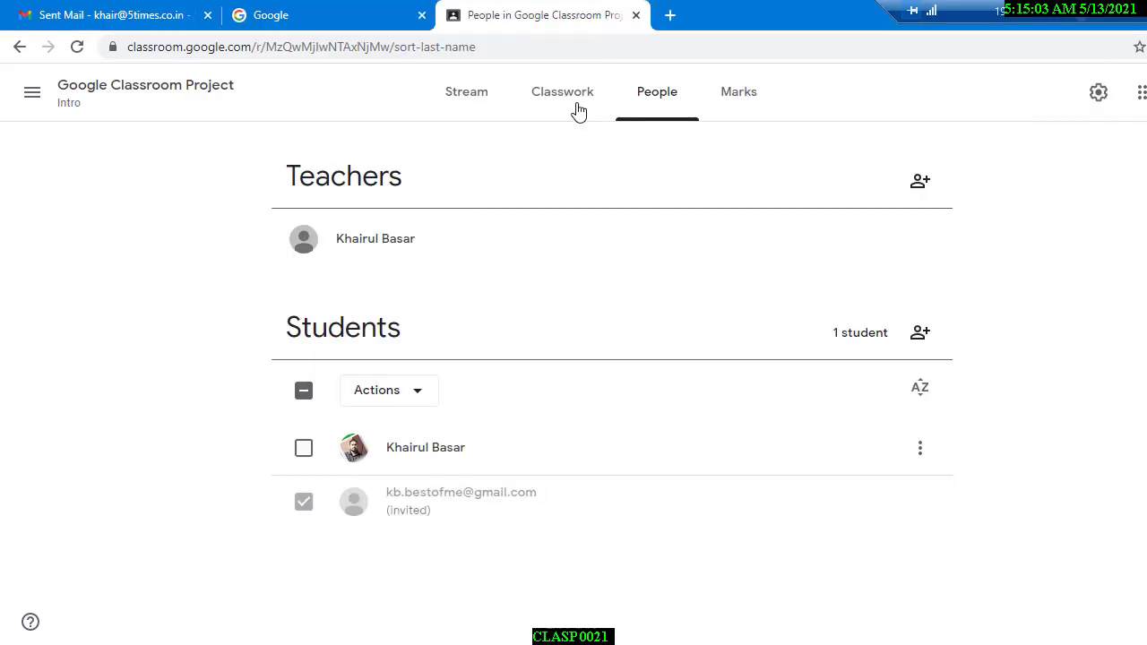
{"action": "left_click", "coordinate": [566, 102]}
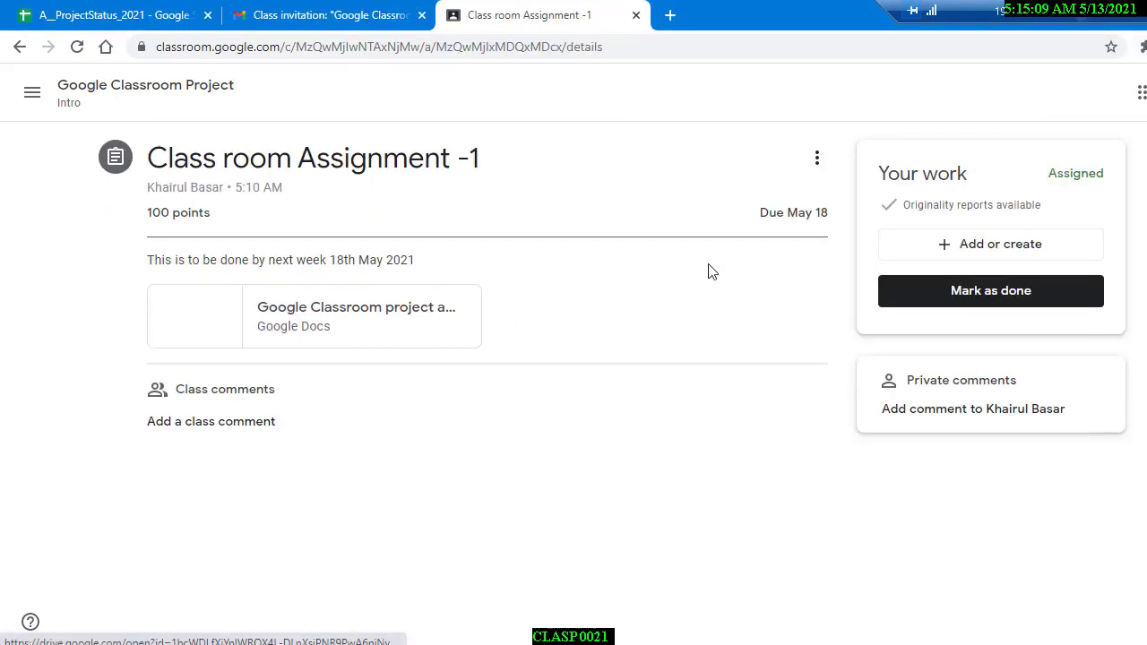
Step: Switch to the teacher's Classwork page, open Class room Assignment -1 and examine its Student work view
{"action": "left_click", "coordinate": [32, 93]}
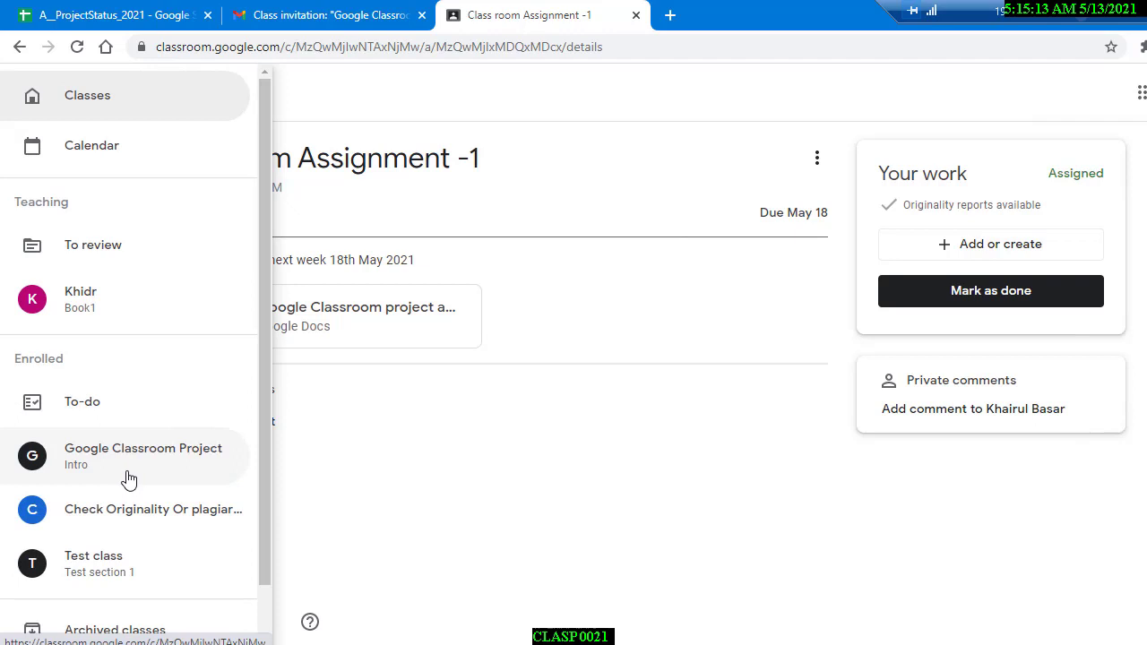
{"action": "left_click", "coordinate": [655, 502]}
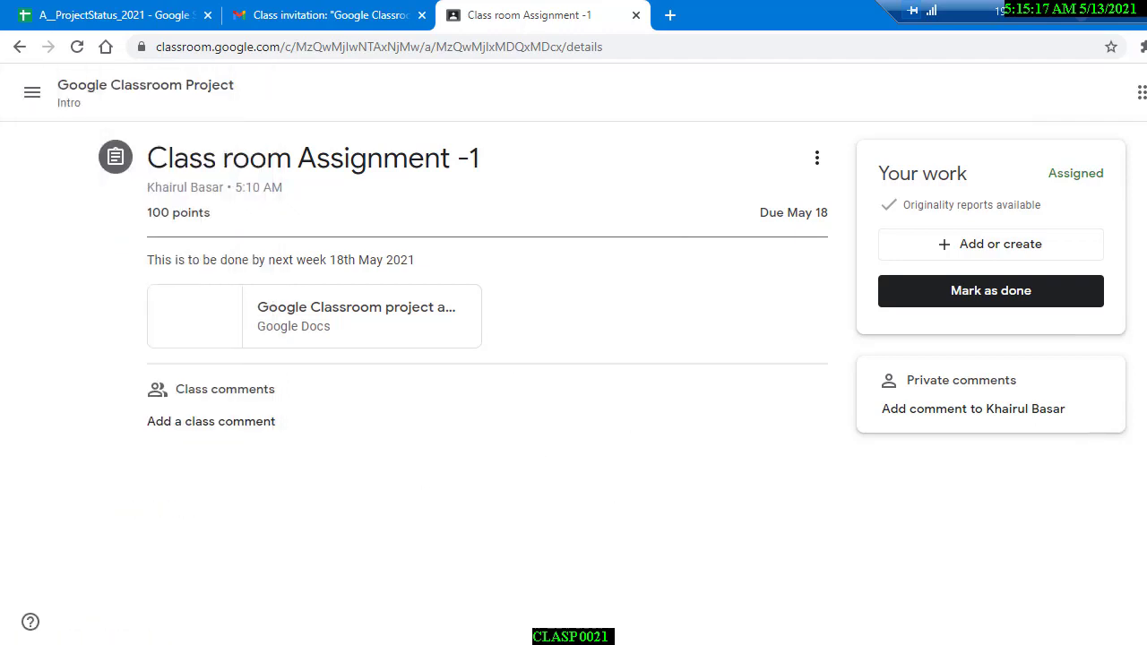
{"action": "key", "text": "alt+Tab"}
{"action": "left_click", "coordinate": [611, 287]}
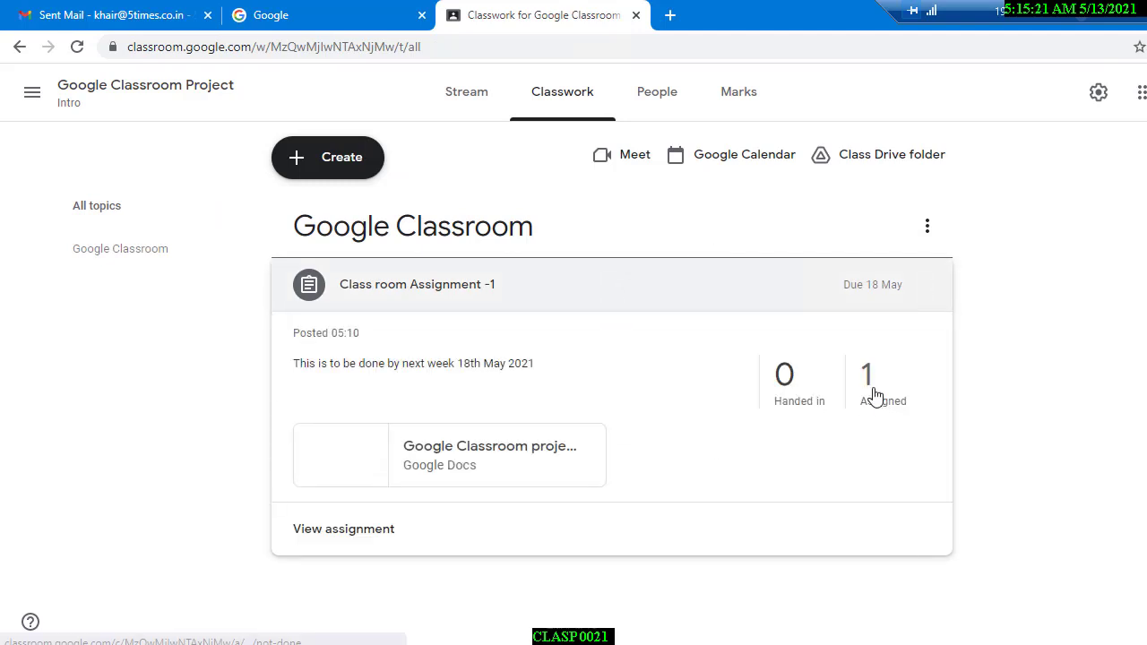
{"action": "left_click", "coordinate": [358, 529]}
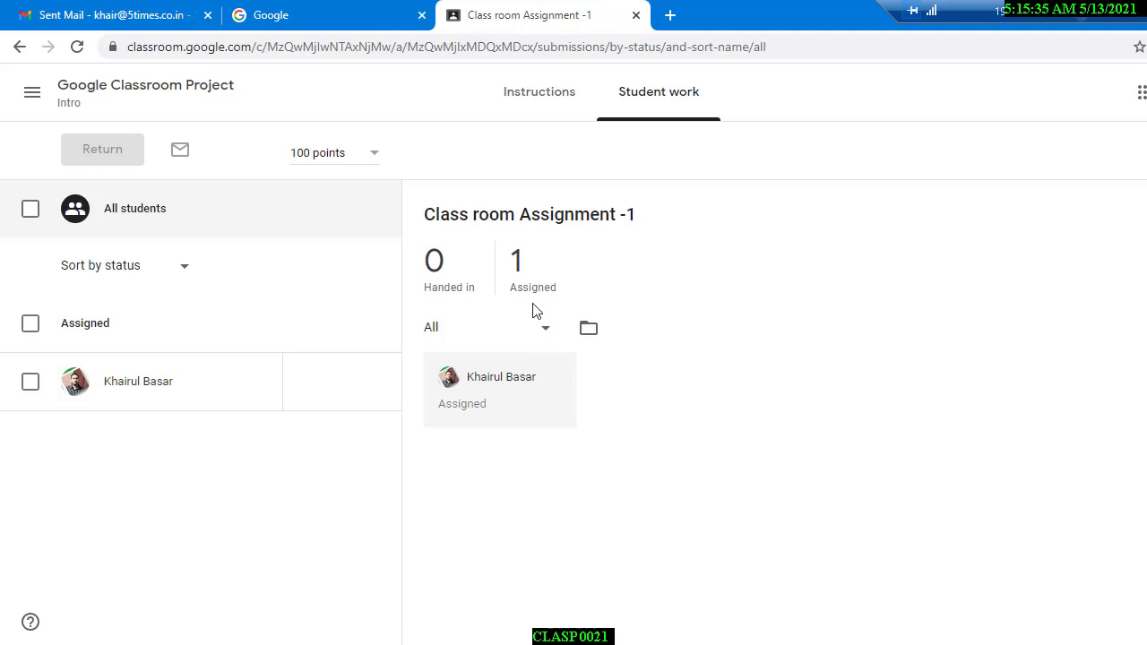
{"action": "left_click", "coordinate": [520, 106]}
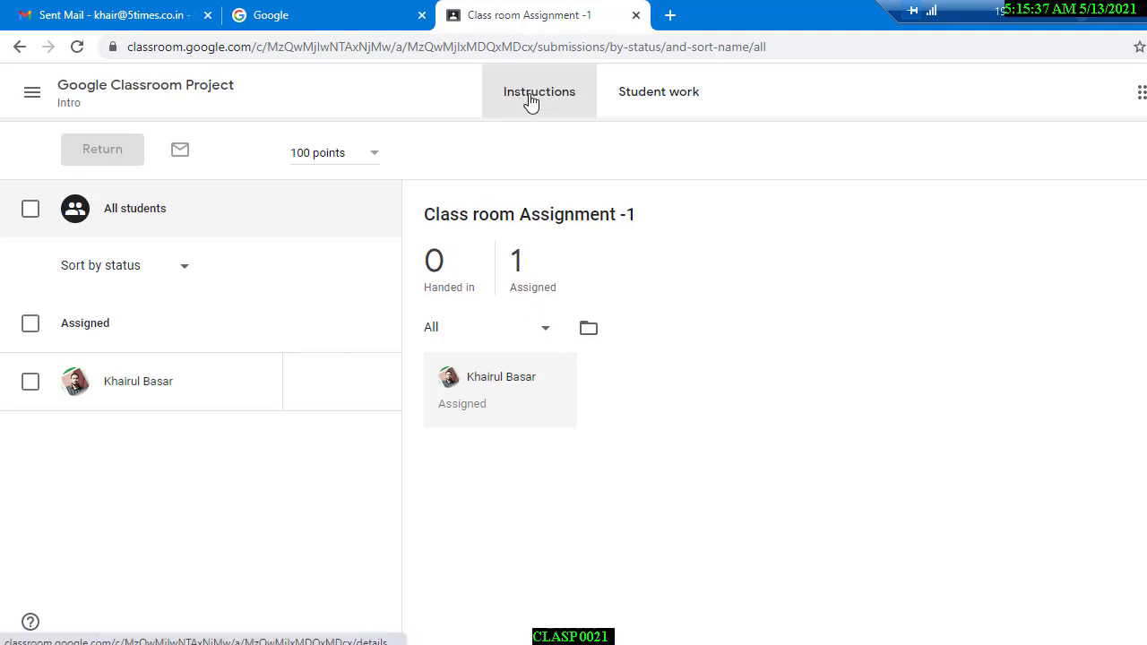
{"action": "left_click", "coordinate": [667, 104]}
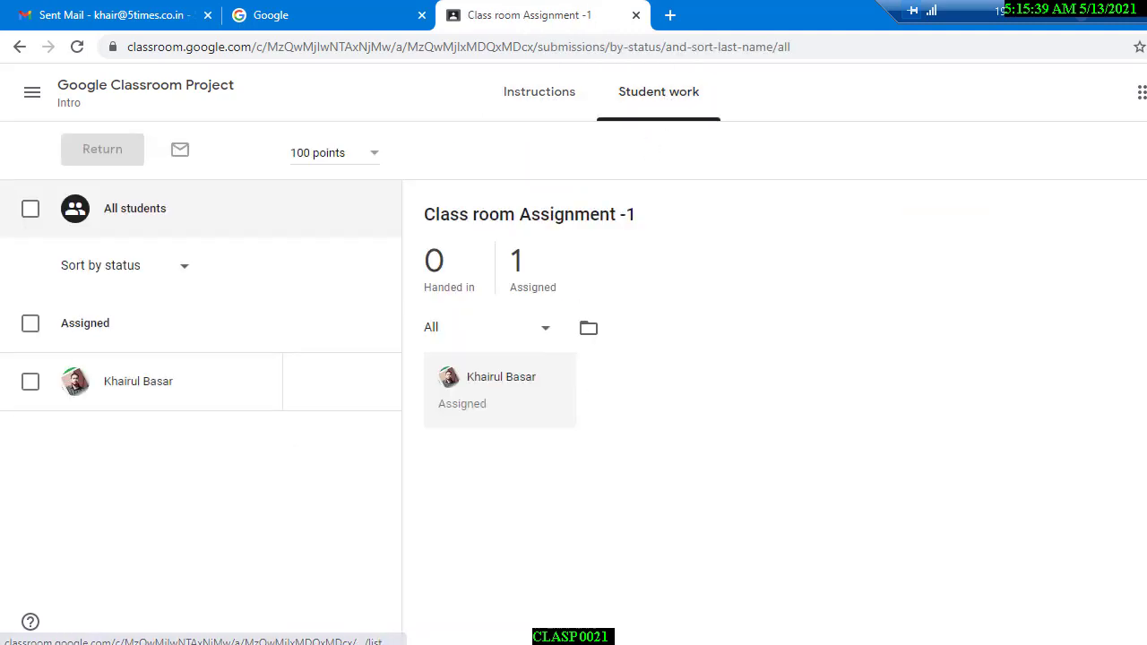
Step: In the second student's Gmail, open the "Google Classroom Project Intro" class invitation and join the class
{"action": "key", "text": "alt+Tab"}
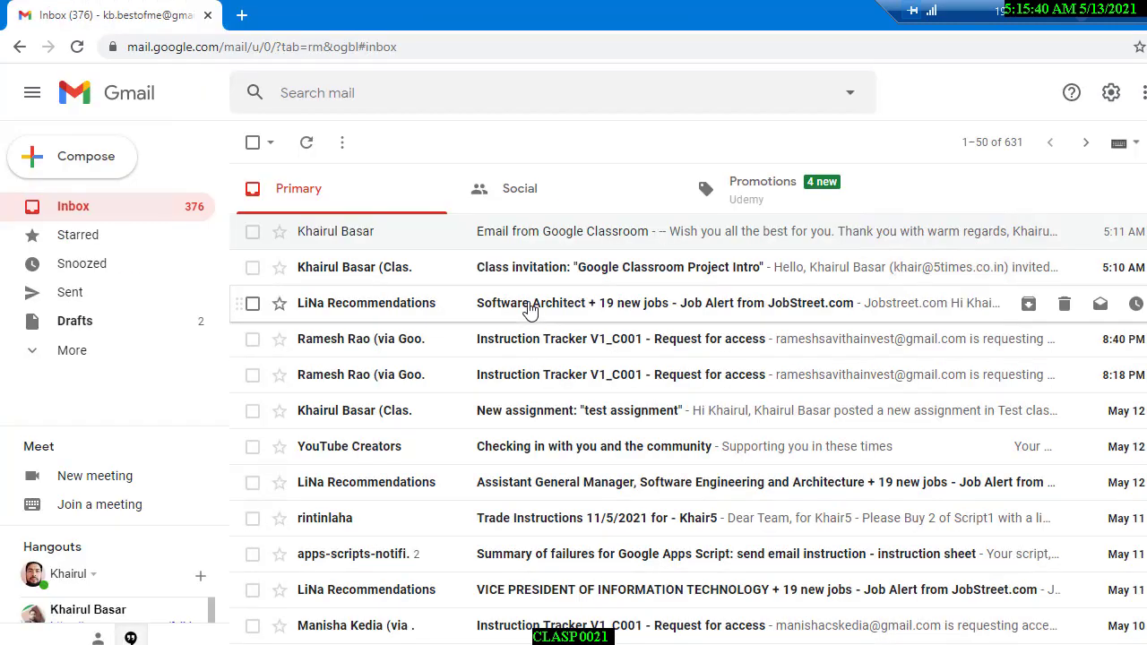
{"action": "left_click", "coordinate": [444, 273]}
{"action": "scroll", "coordinate": [703, 537], "scroll_direction": "down", "scroll_amount": 2}
{"action": "scroll", "coordinate": [710, 521], "scroll_direction": "down", "scroll_amount": 1}
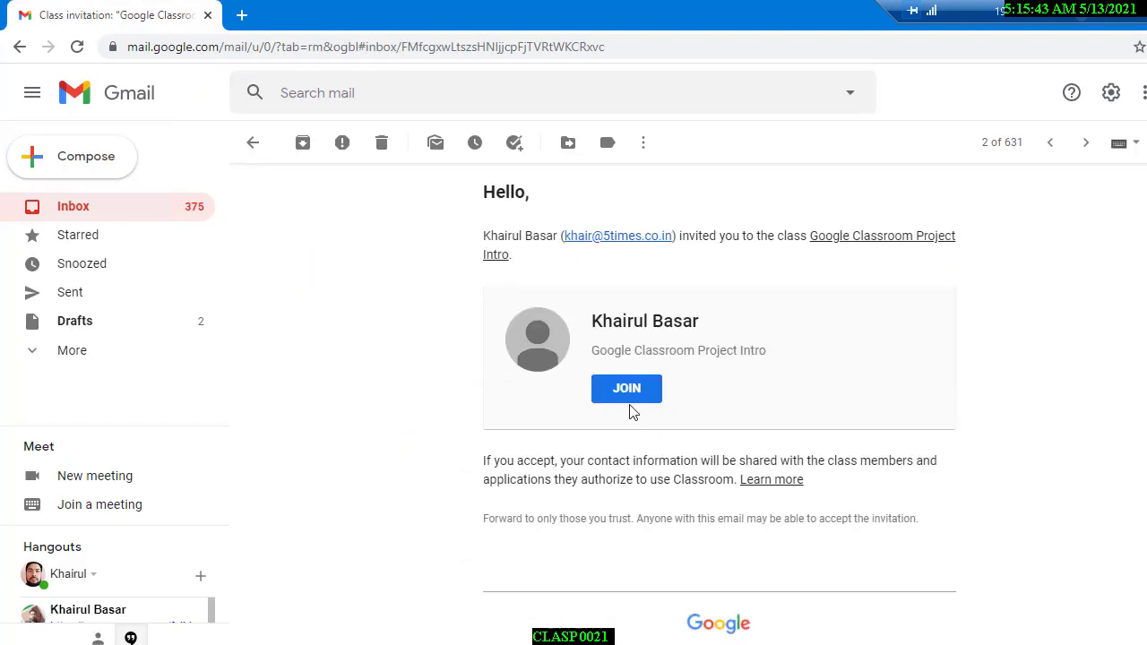
{"action": "left_click", "coordinate": [632, 394]}
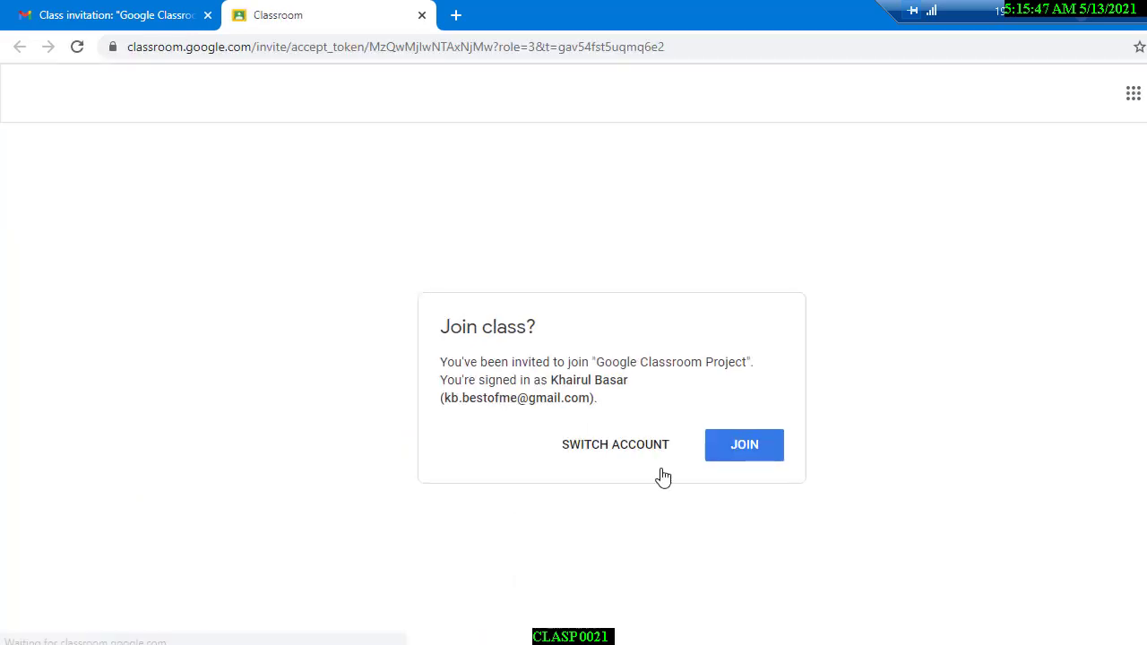
{"action": "left_click", "coordinate": [751, 448]}
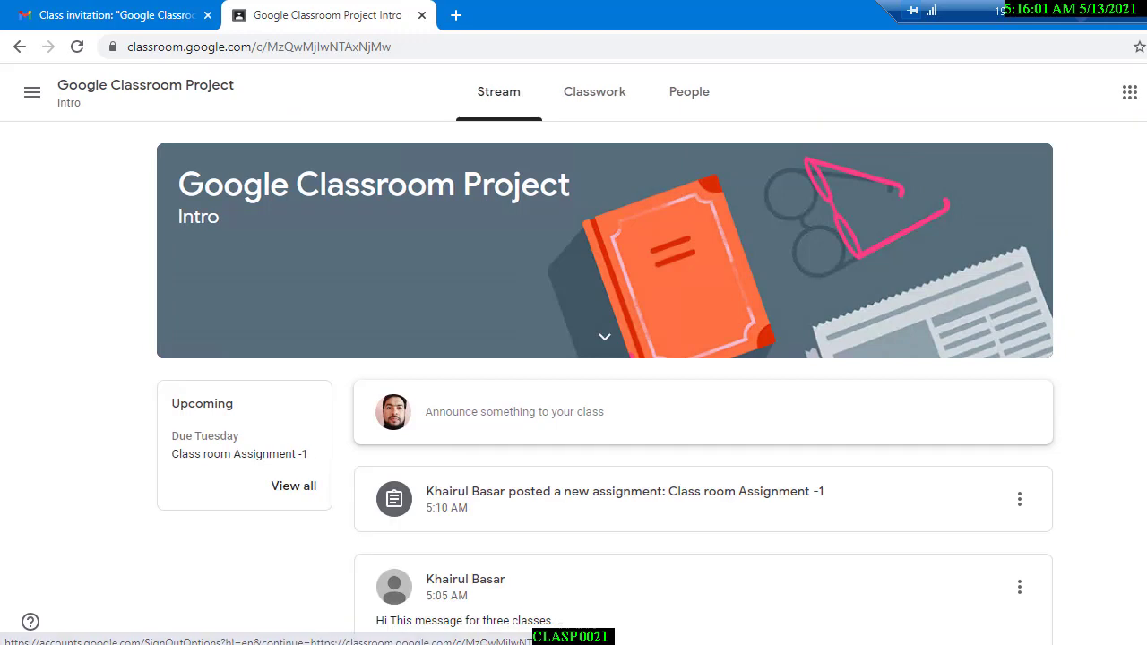
Step: Check the second student's signed-in account and examine the "Hi This message for three classes...." announcement, dismissing the Create posts tip
{"action": "left_click", "coordinate": [1146, 92]}
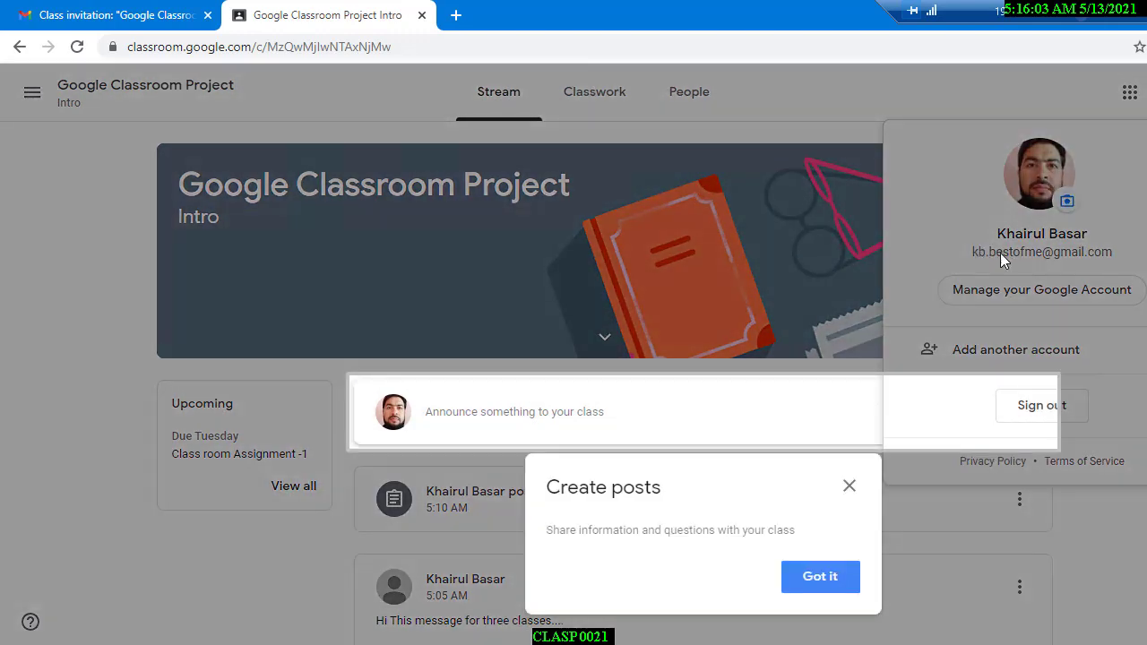
{"action": "left_click", "coordinate": [875, 184]}
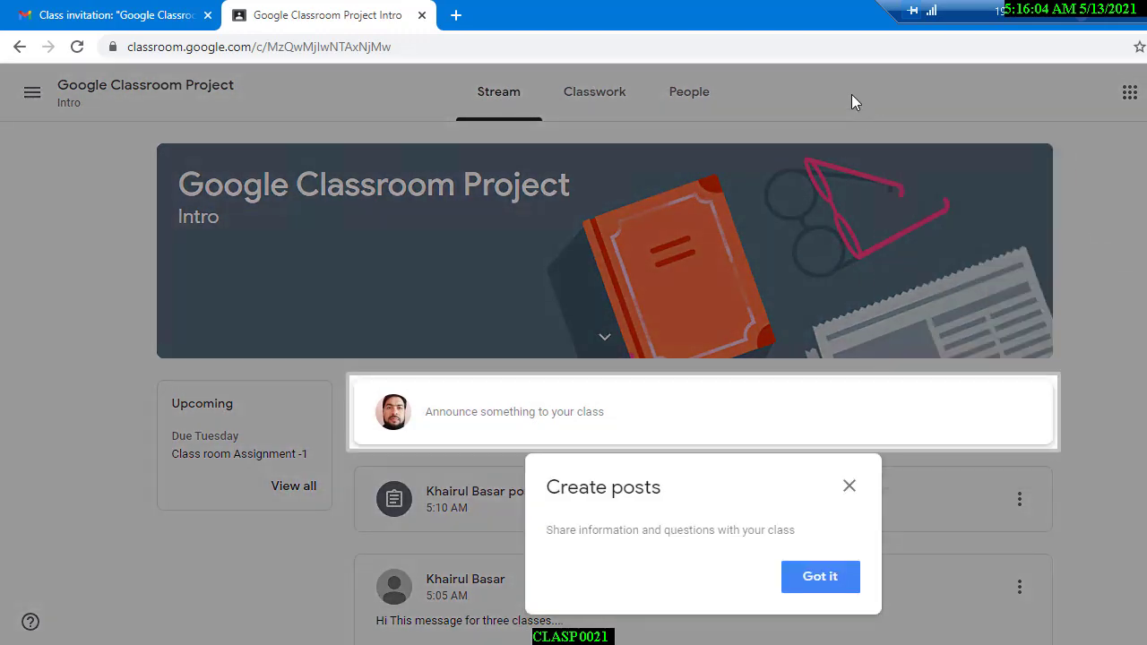
{"action": "left_click", "coordinate": [823, 581]}
{"action": "scroll", "coordinate": [589, 511], "scroll_direction": "down", "scroll_amount": 1}
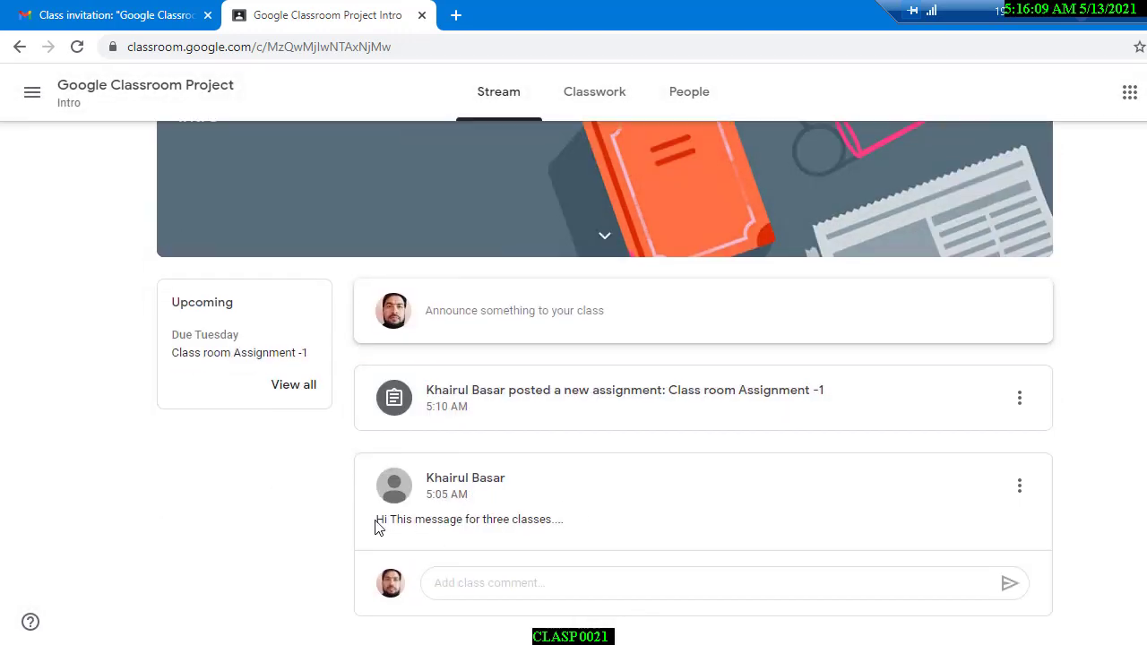
{"action": "left_click_drag", "start_coordinate": [377, 521], "coordinate": [576, 528]}
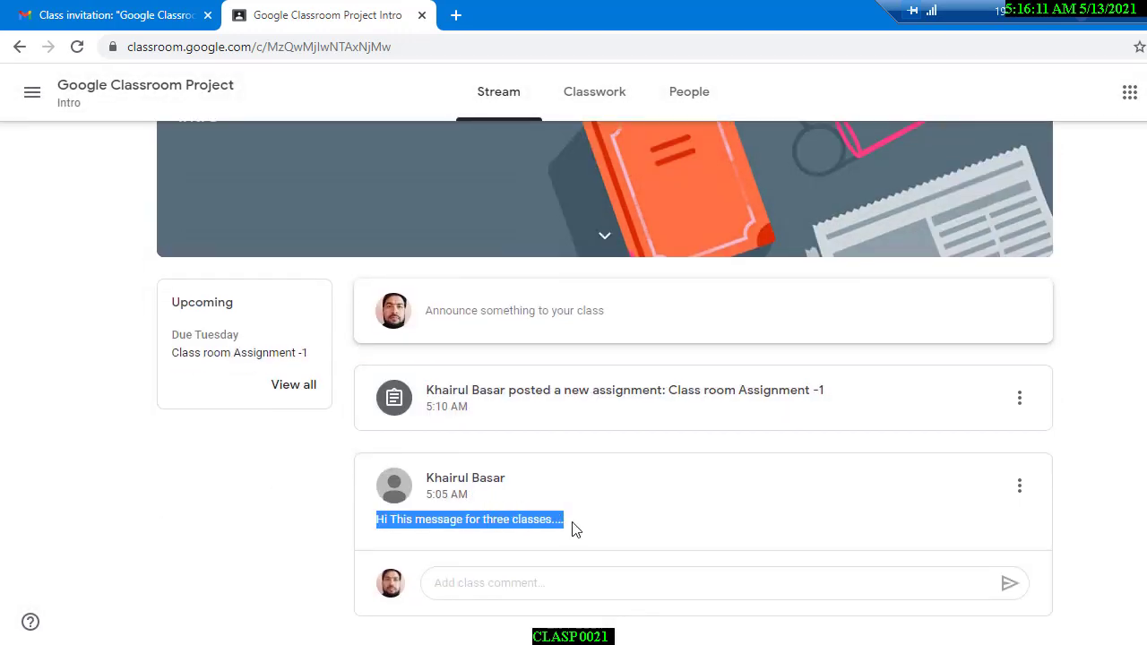
{"action": "left_click", "coordinate": [420, 526]}
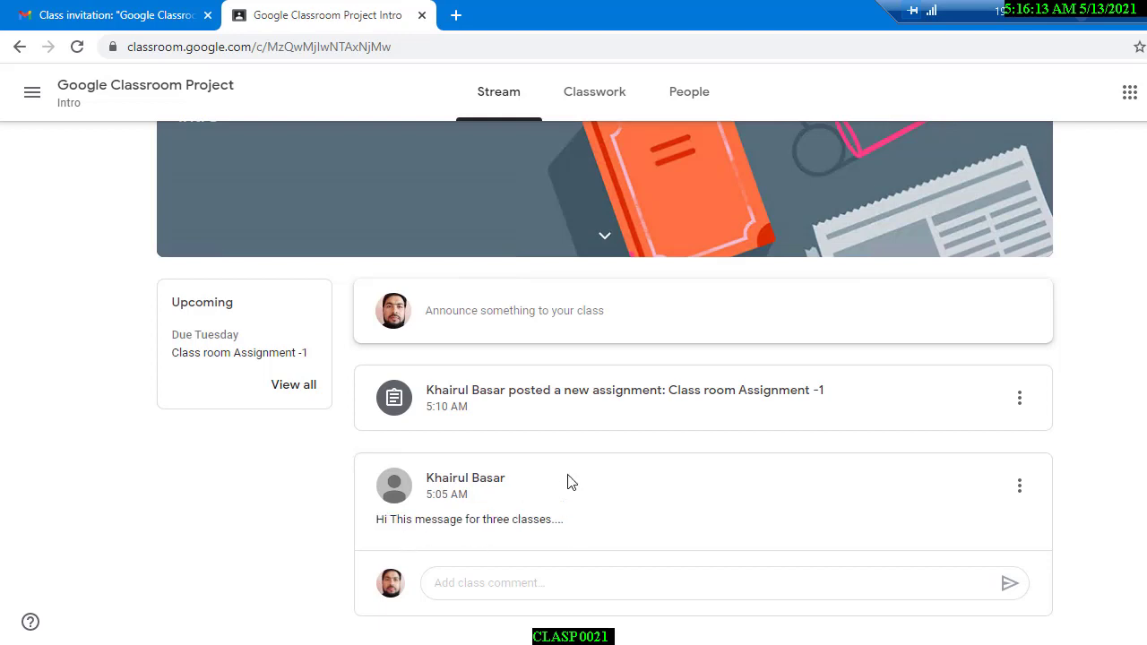
Step: Open Class room Assignment -1 as the second student, dismiss the originality reports tip, and compare it with the teacher's Student work page
{"action": "left_click", "coordinate": [708, 410]}
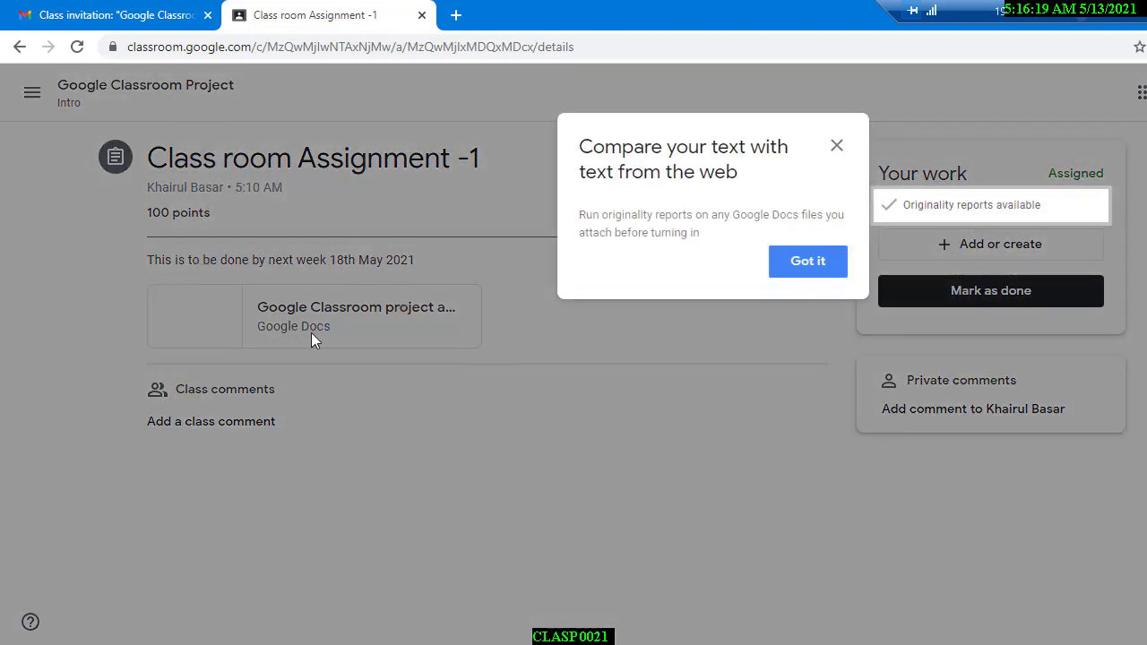
{"action": "left_click", "coordinate": [810, 264]}
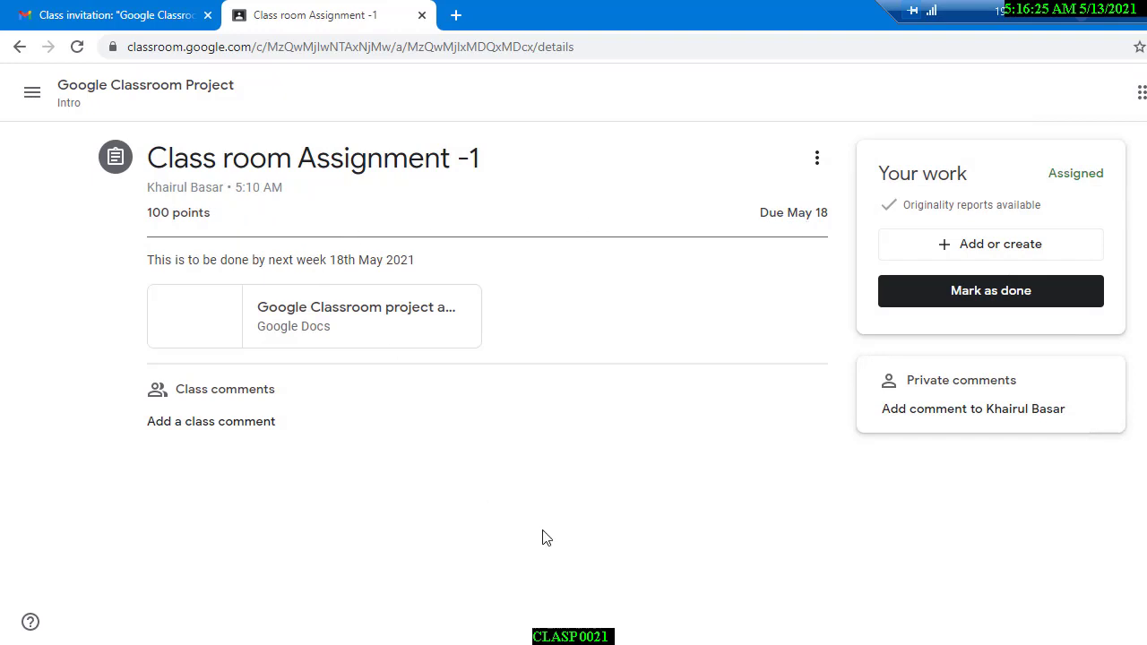
{"action": "mouse_move", "coordinate": [549, 644]}
{"action": "left_click", "coordinate": [549, 587]}
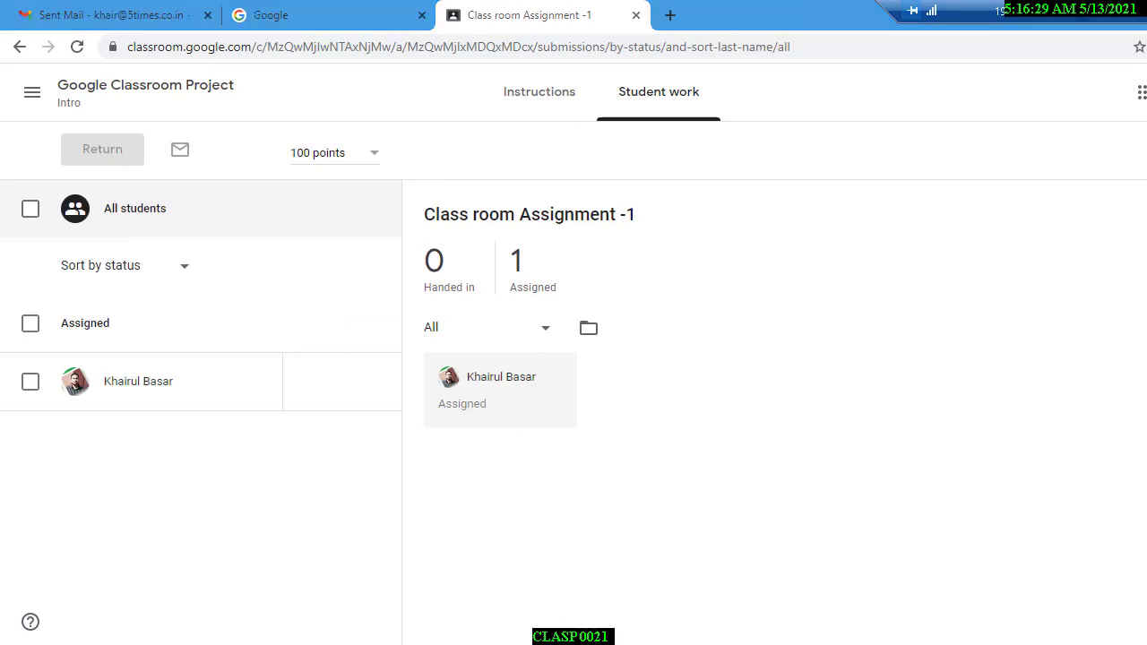
{"action": "left_click", "coordinate": [606, 592]}
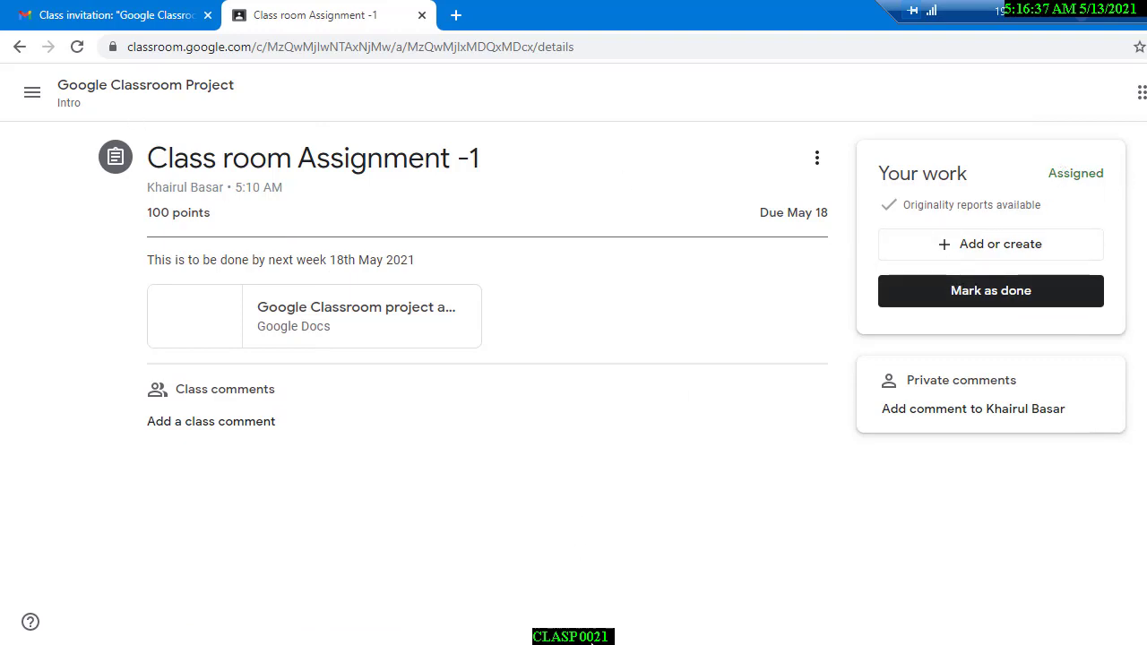
Step: Reload the teacher's Student work page for Class room Assignment -1 and select both assigned students
{"action": "left_click", "coordinate": [591, 644]}
{"action": "left_click", "coordinate": [78, 48]}
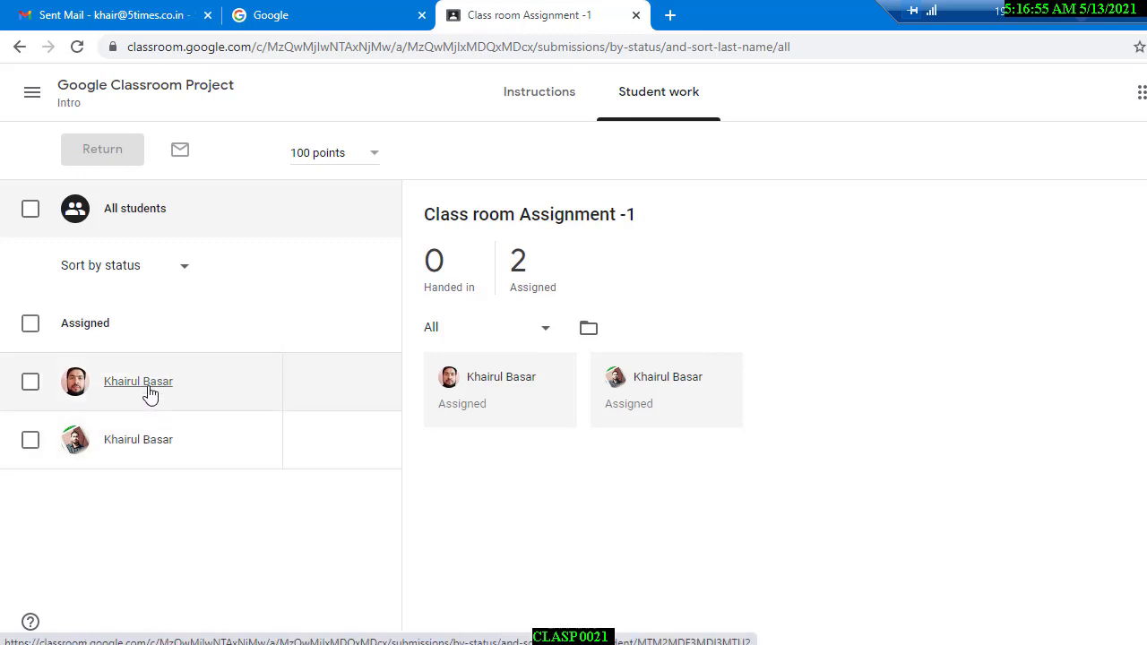
{"action": "left_click", "coordinate": [30, 382]}
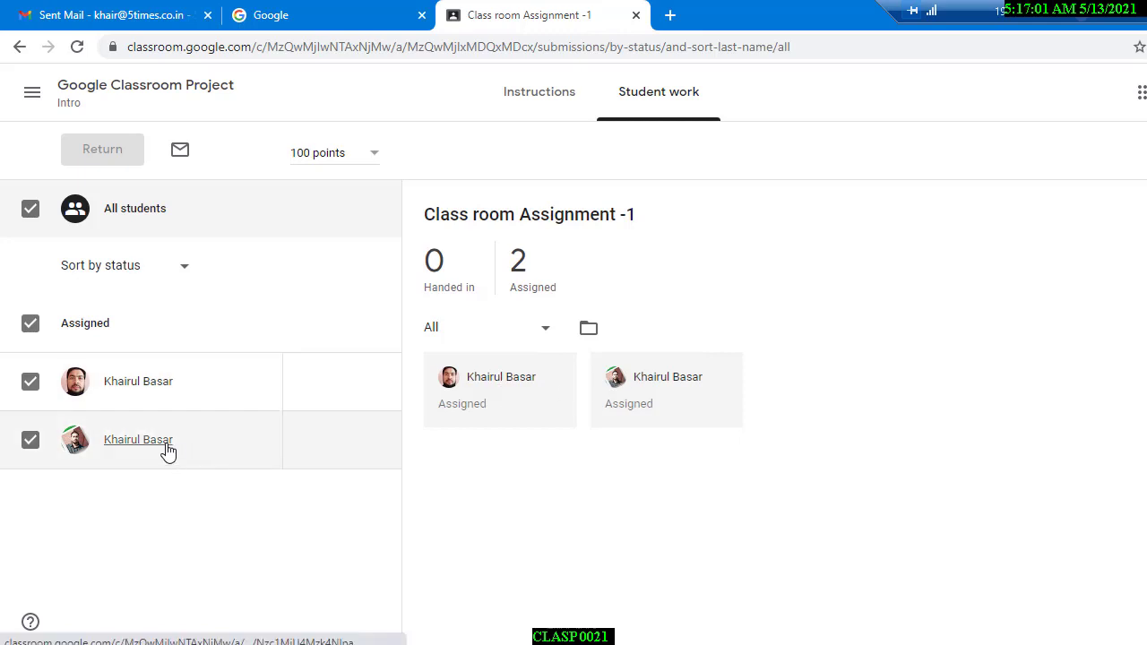
Step: Open each assigned student's work page in its own new browser tab and view the first listed student's page
{"action": "right_click", "coordinate": [151, 384]}
{"action": "left_click", "coordinate": [185, 394]}
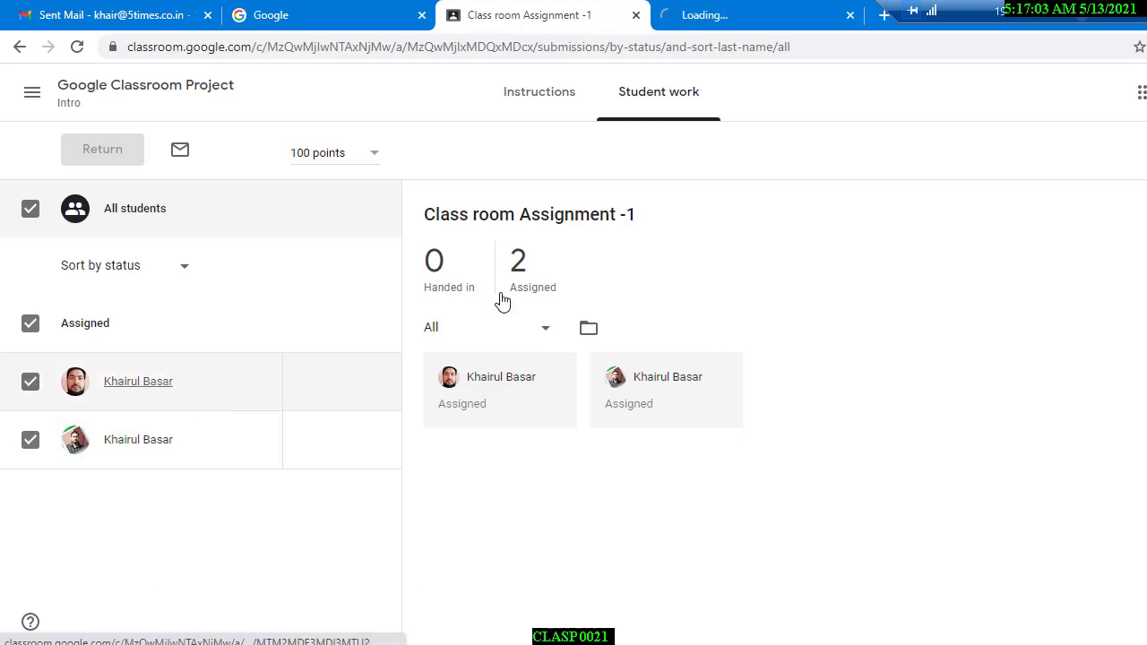
{"action": "right_click", "coordinate": [151, 452]}
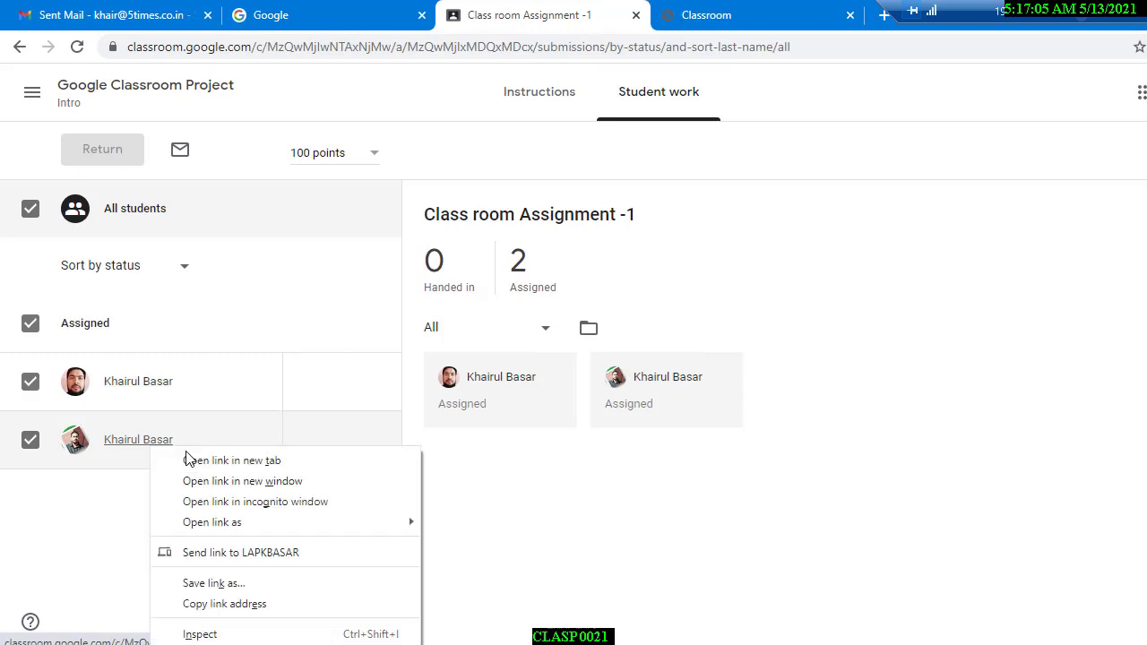
{"action": "left_click", "coordinate": [199, 461]}
{"action": "left_click", "coordinate": [702, 13]}
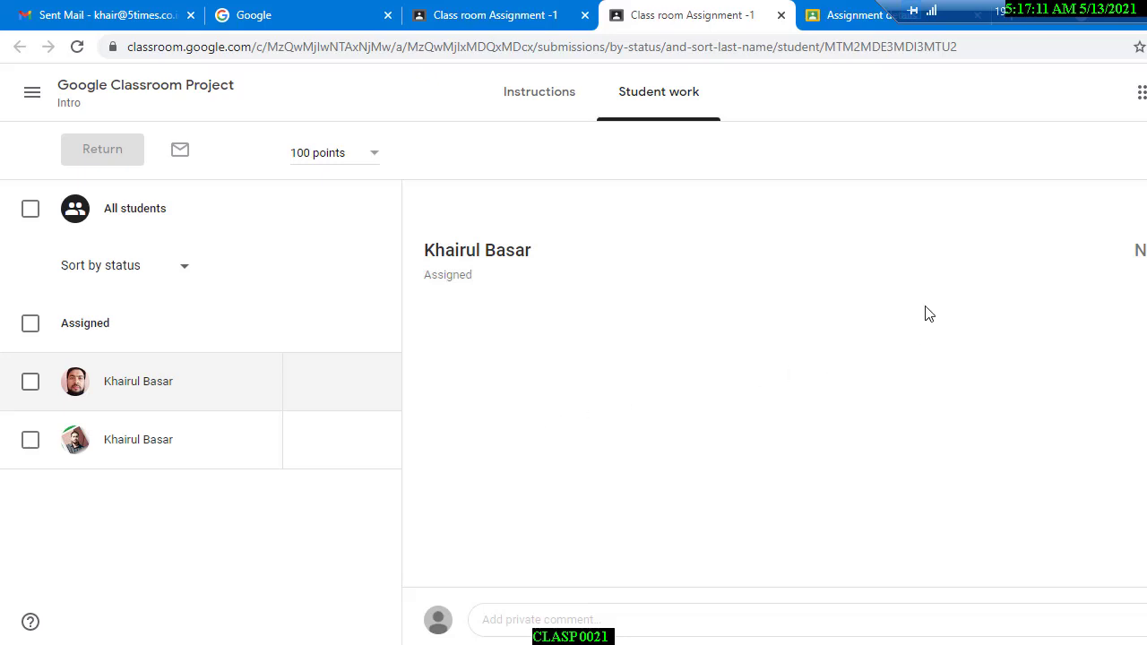
Step: Open the first listed student's progress page and examine its Send email form and the Handed in, Returned and Missing filters
{"action": "left_click", "coordinate": [478, 255]}
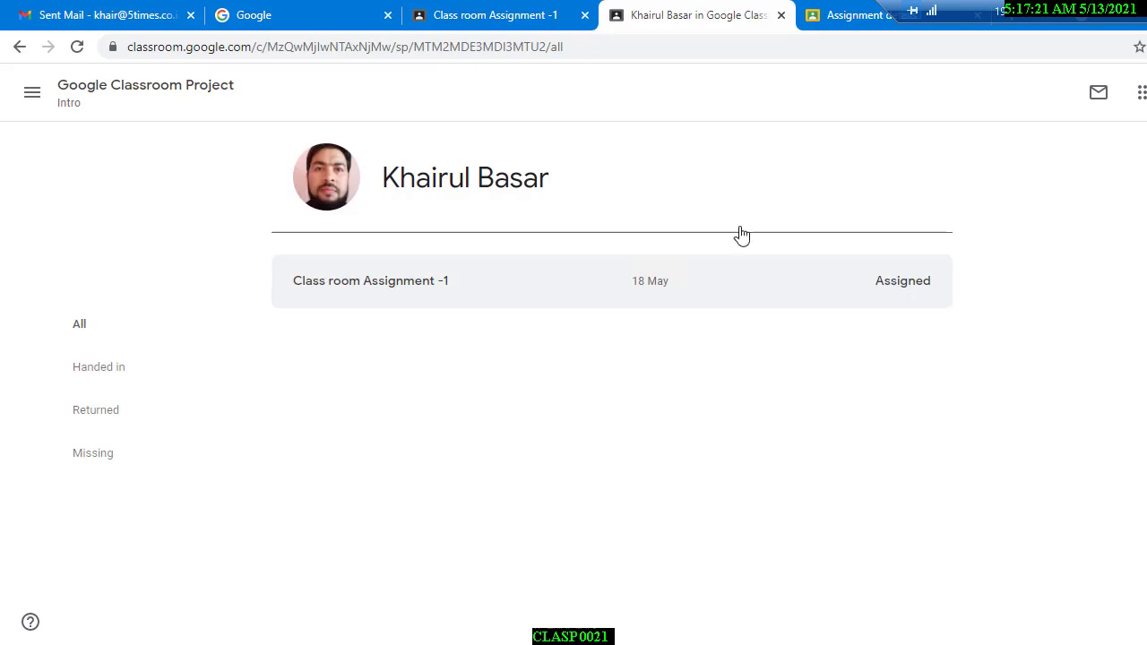
{"action": "left_click", "coordinate": [1099, 97]}
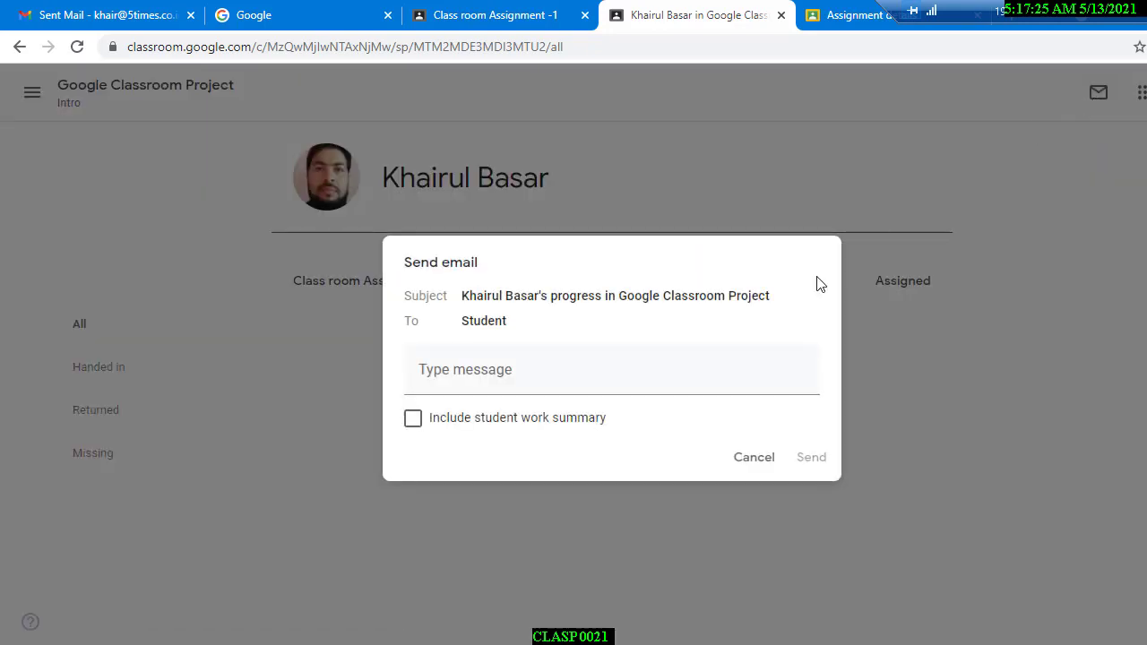
{"action": "left_click", "coordinate": [757, 462]}
{"action": "left_click", "coordinate": [90, 369]}
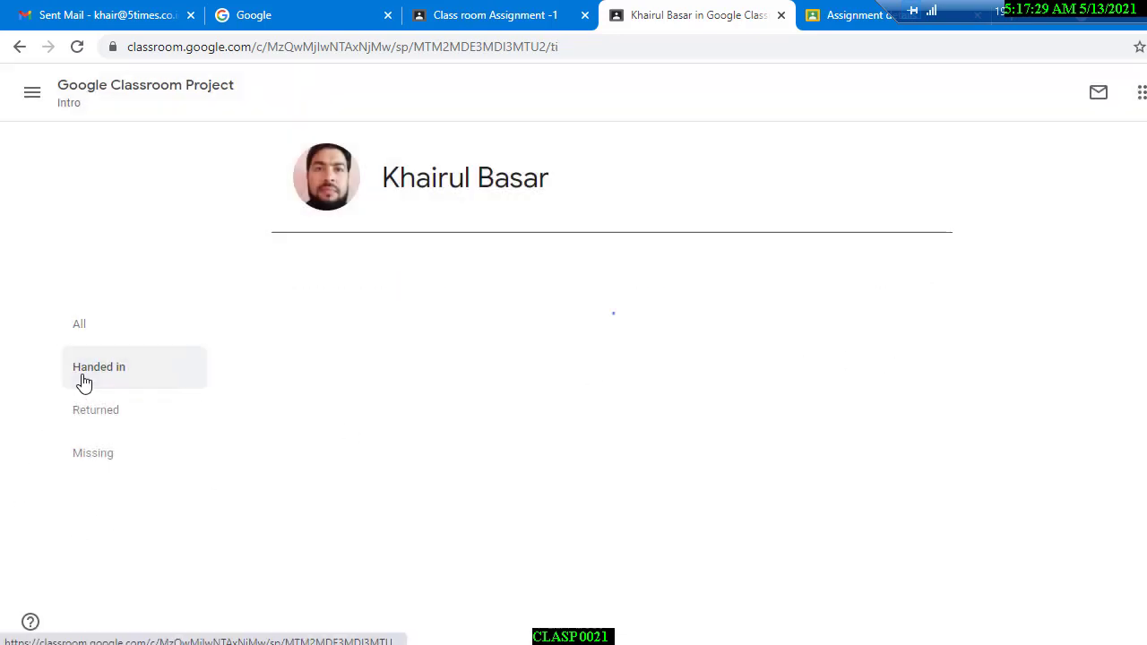
{"action": "left_click", "coordinate": [121, 414]}
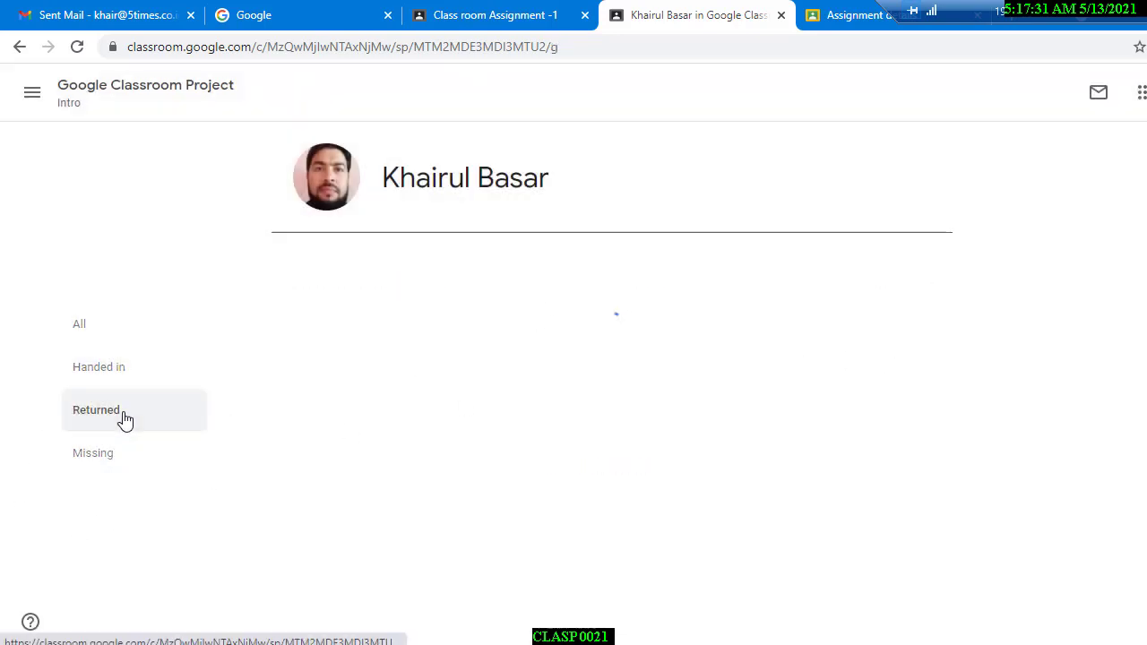
{"action": "left_click", "coordinate": [132, 471]}
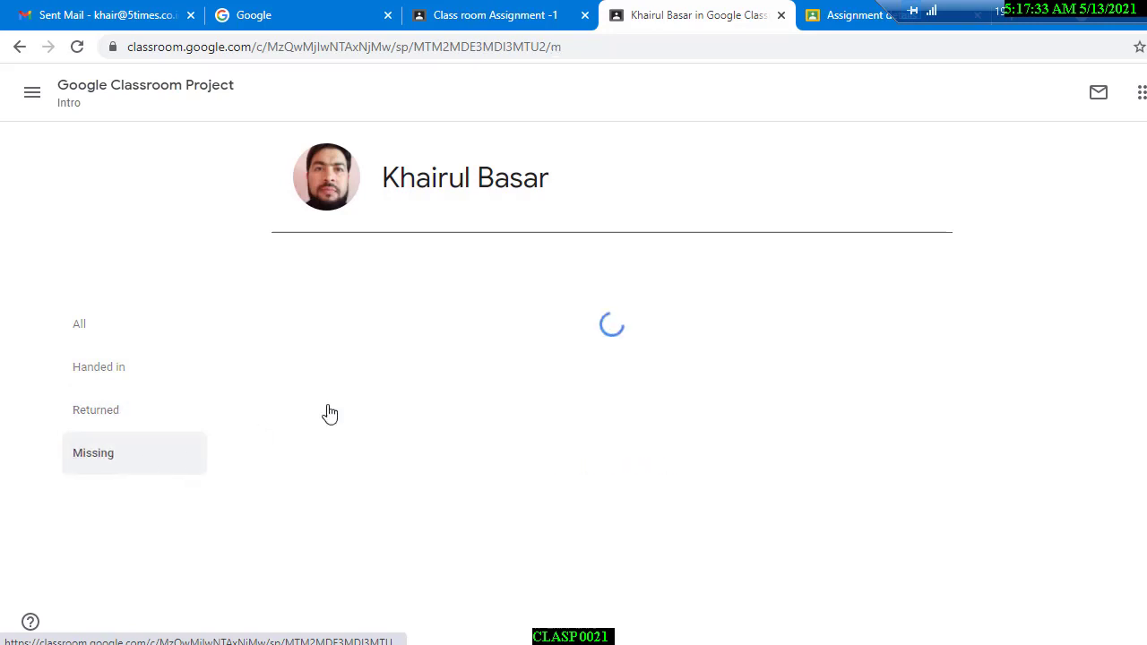
{"action": "left_click", "coordinate": [36, 93]}
{"action": "left_click", "coordinate": [1012, 243]}
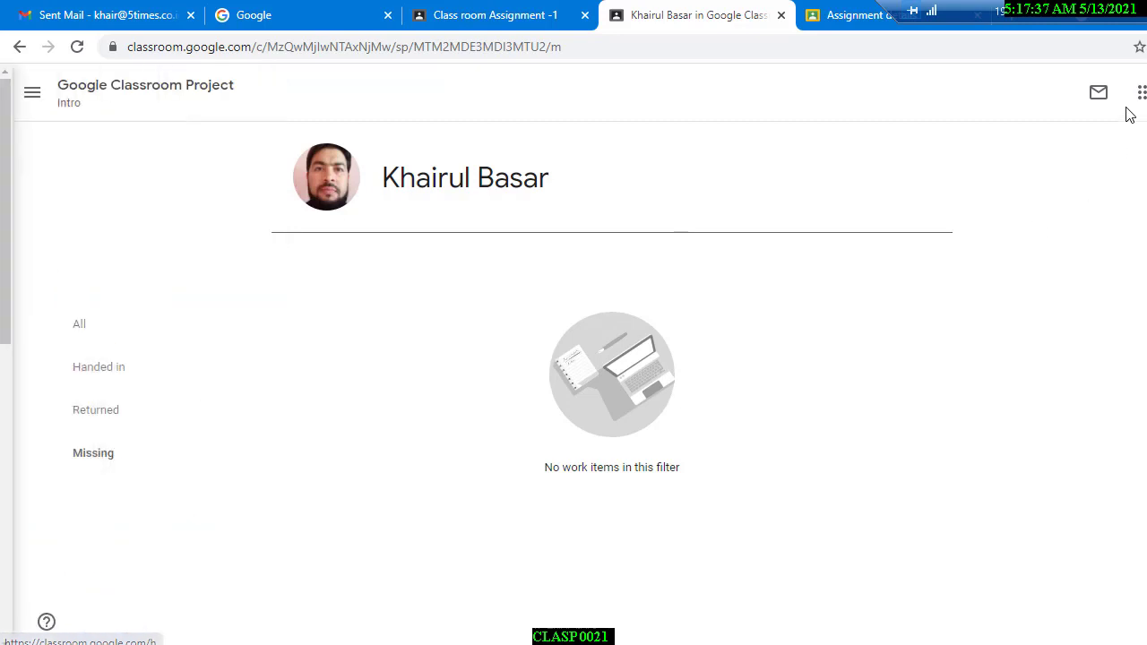
{"action": "left_click", "coordinate": [1142, 92]}
{"action": "left_click", "coordinate": [684, 241]}
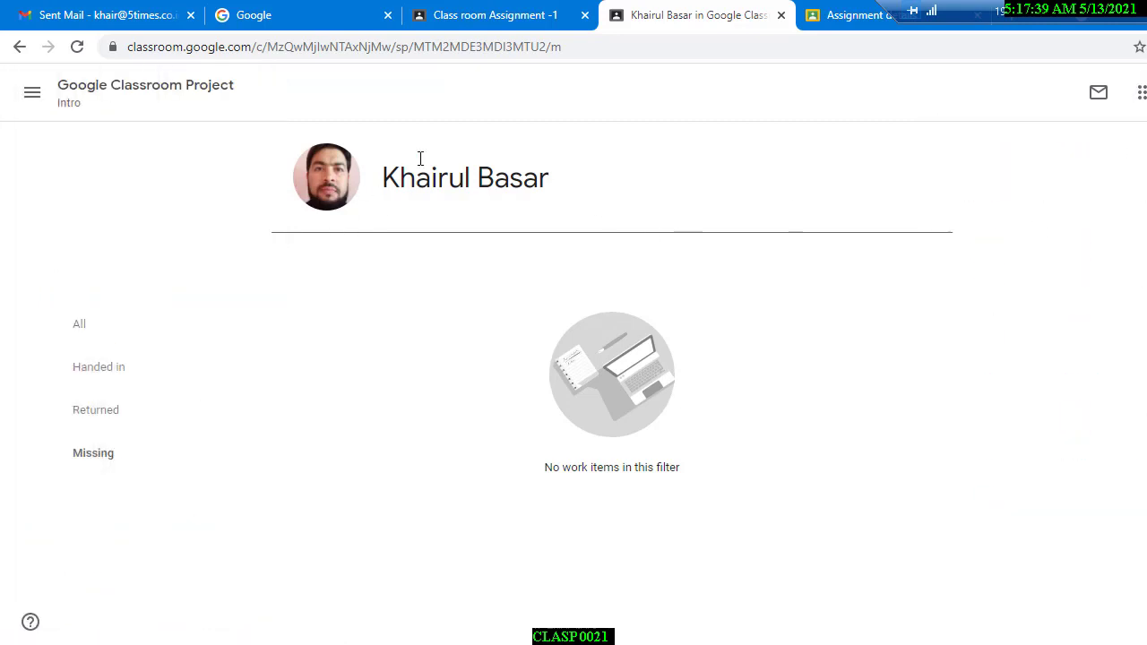
Step: Look at the other student's work page, and return to the overview of all students
{"action": "left_click", "coordinate": [817, 15]}
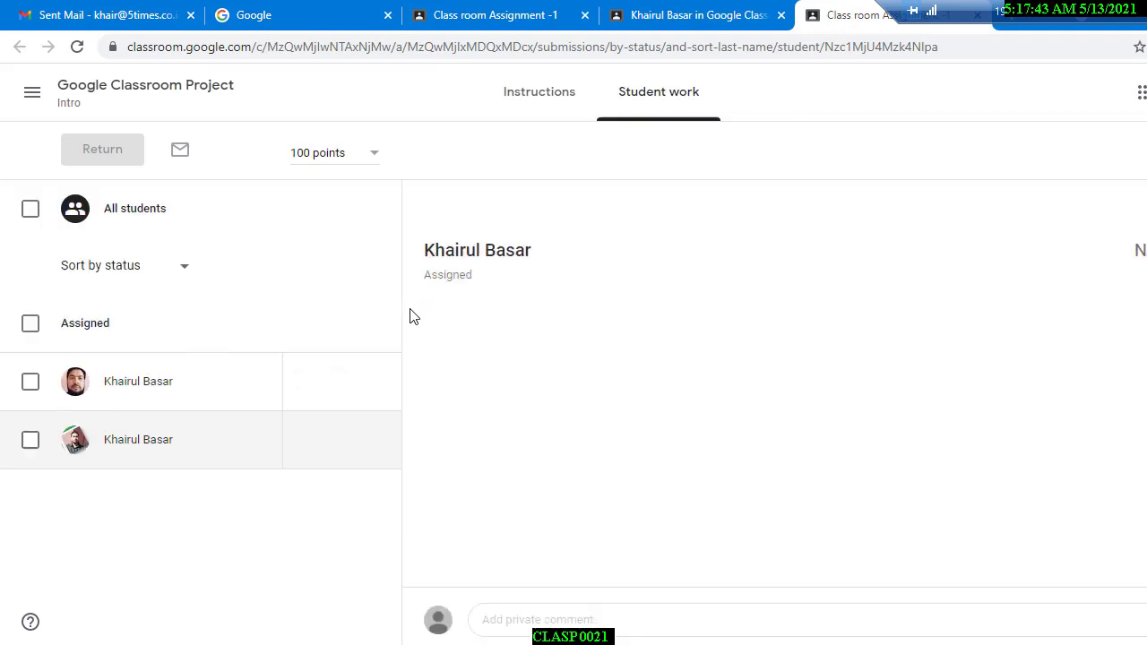
{"action": "left_click", "coordinate": [135, 208]}
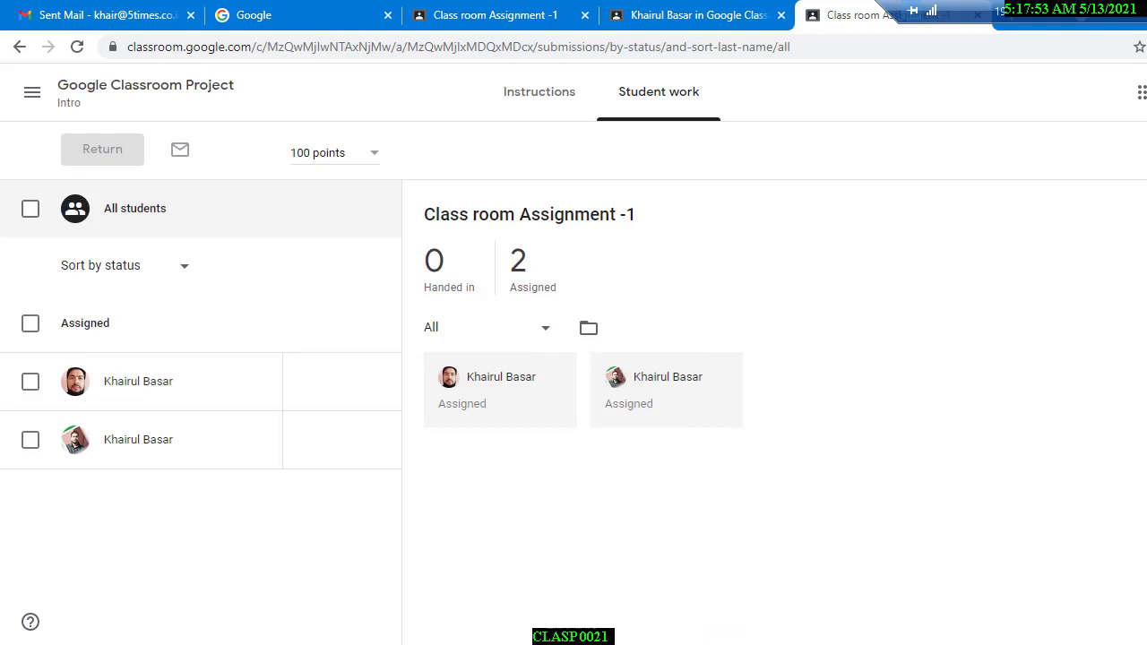
Step: Switch to the first joined student's assignment window and check which account is signed in
{"action": "key", "text": "alt+Tab"}
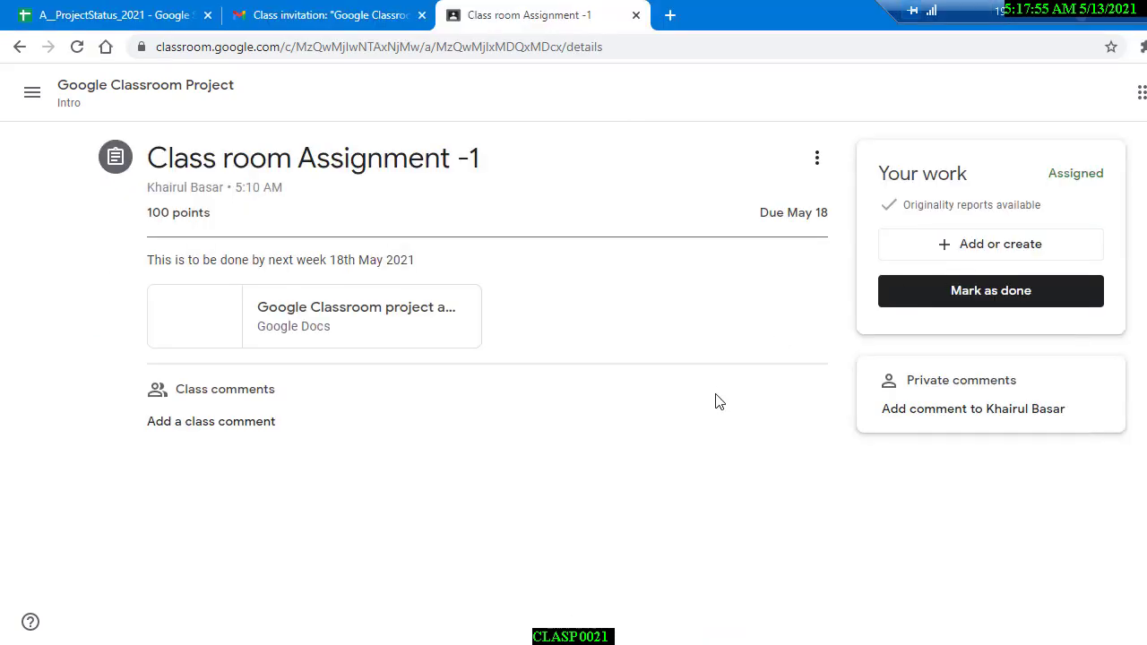
{"action": "left_click", "coordinate": [1146, 92]}
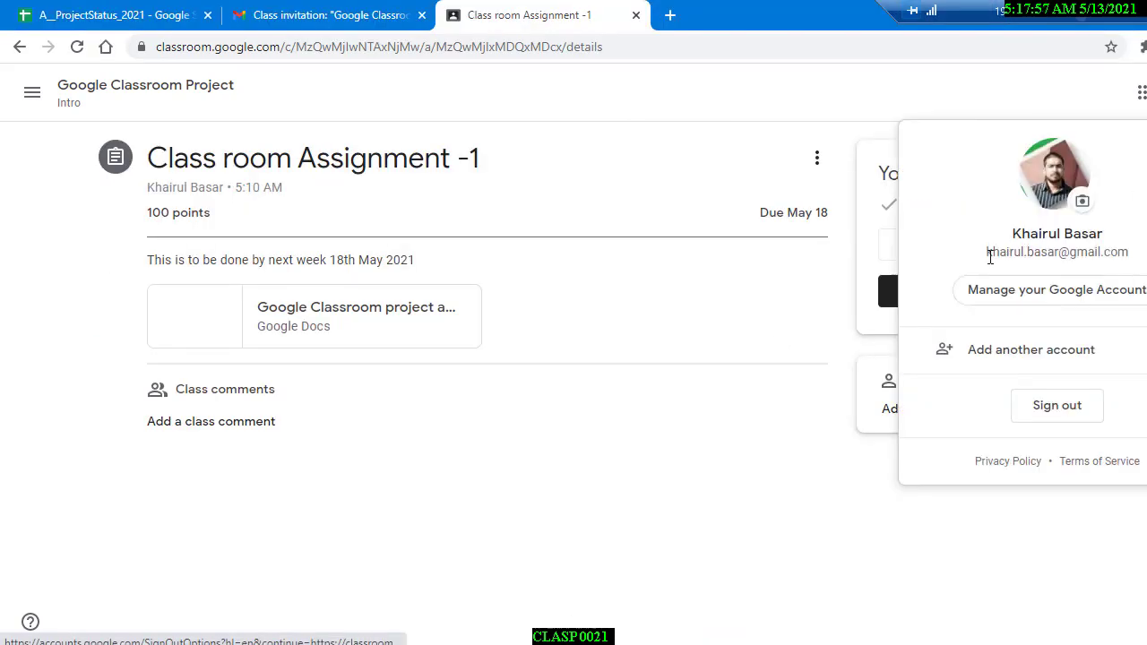
Step: Check which account is signed in on each student's assignment window, and return to the teacher's student work overview
{"action": "left_click_drag", "start_coordinate": [990, 258], "coordinate": [1141, 255]}
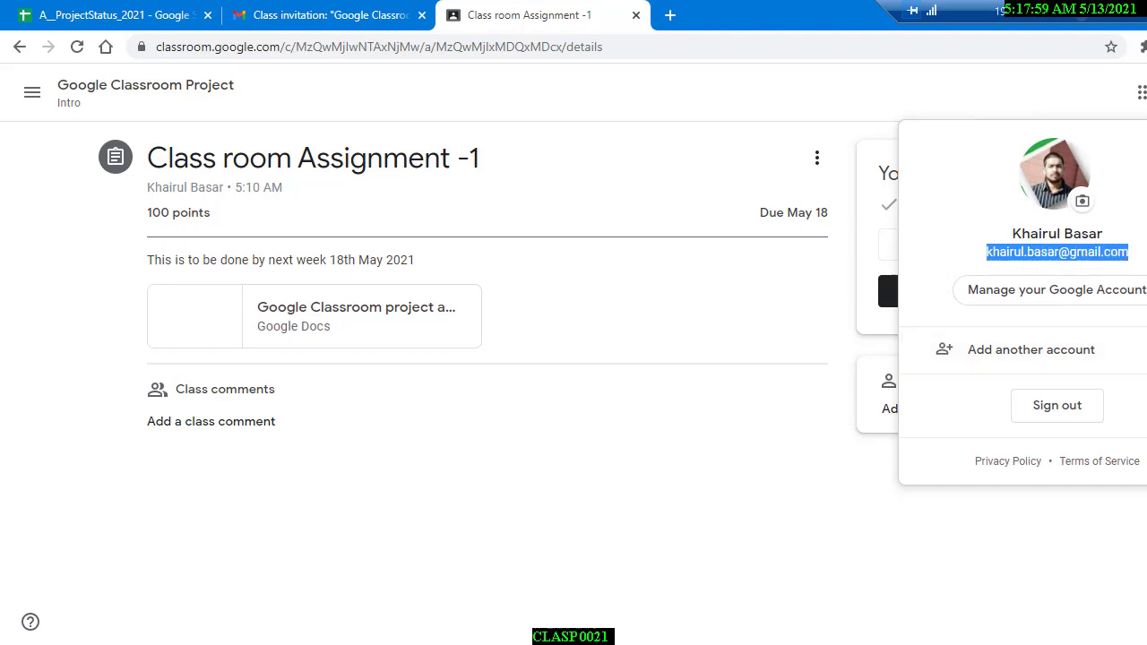
{"action": "key", "text": "alt+Tab"}
{"action": "left_click", "coordinate": [1146, 93]}
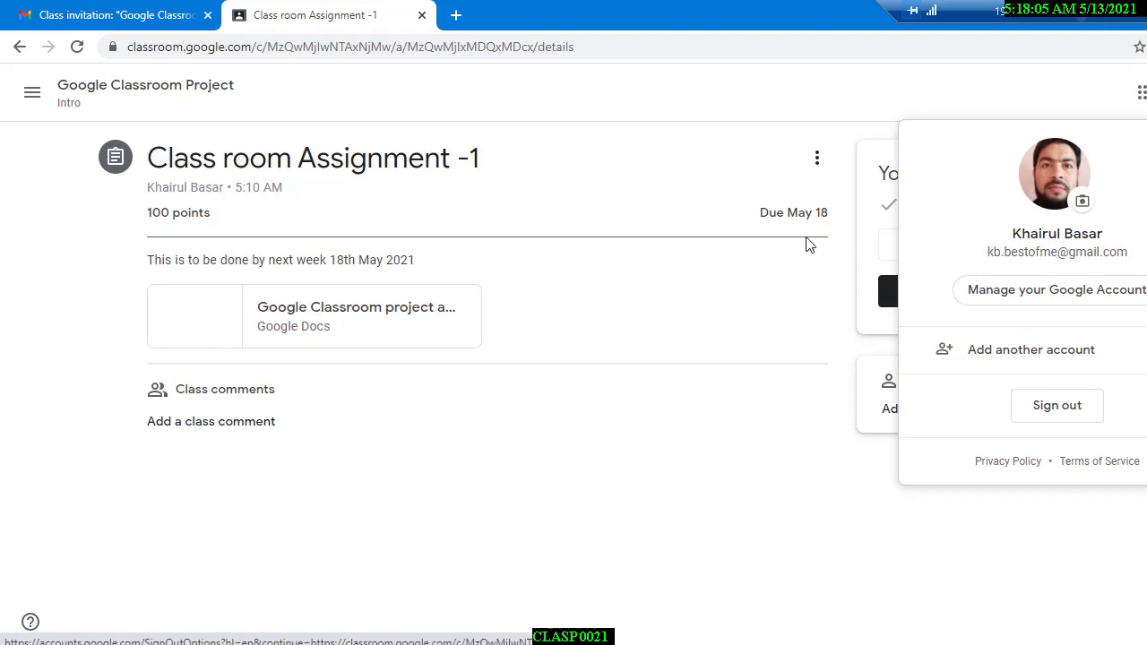
{"action": "left_click", "coordinate": [691, 207]}
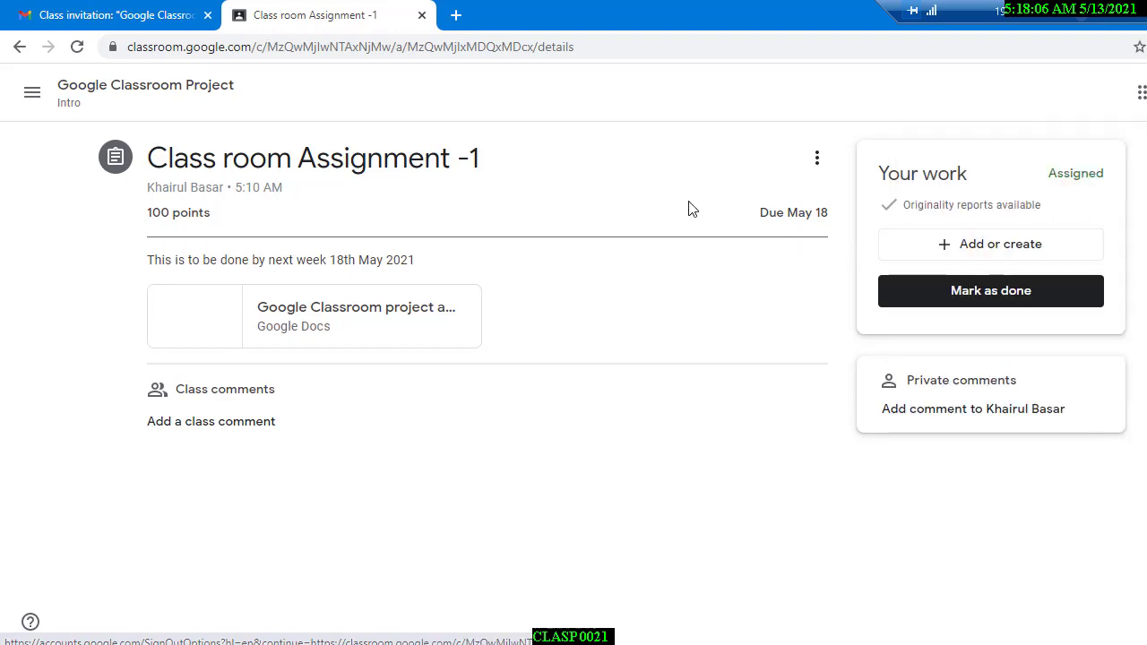
{"action": "left_click", "coordinate": [542, 644]}
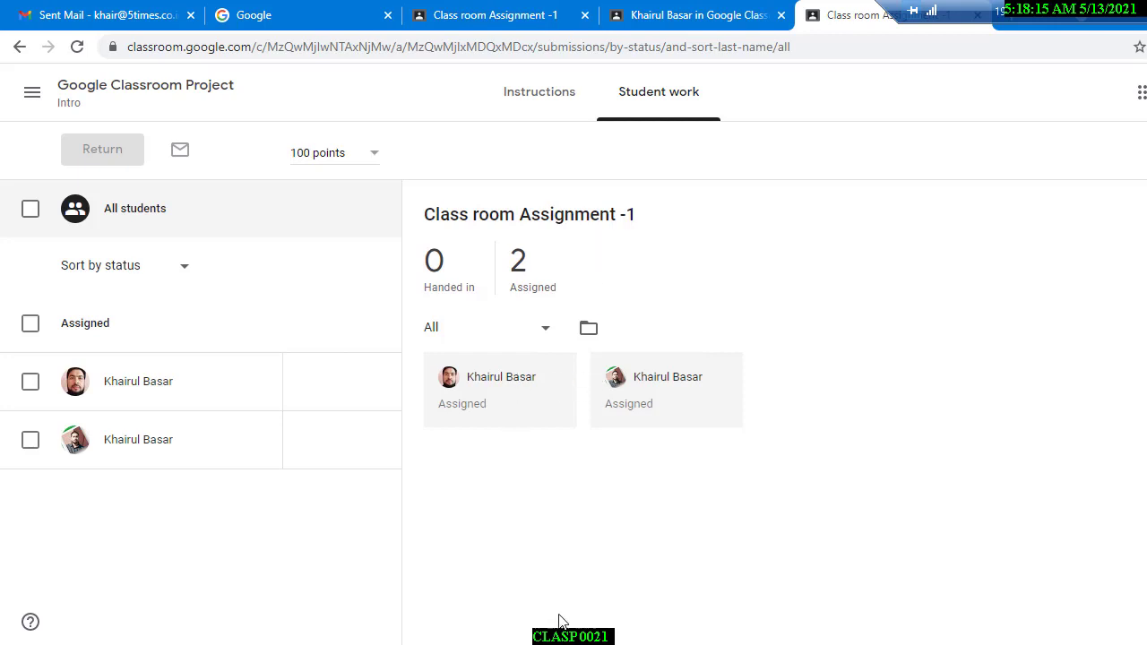
Step: As the first joined student, post the class comment "Answer to the assessment is that..." with a second line "from" and the student's initials
{"action": "key", "text": "alt+Tab"}
{"action": "left_click", "coordinate": [819, 246]}
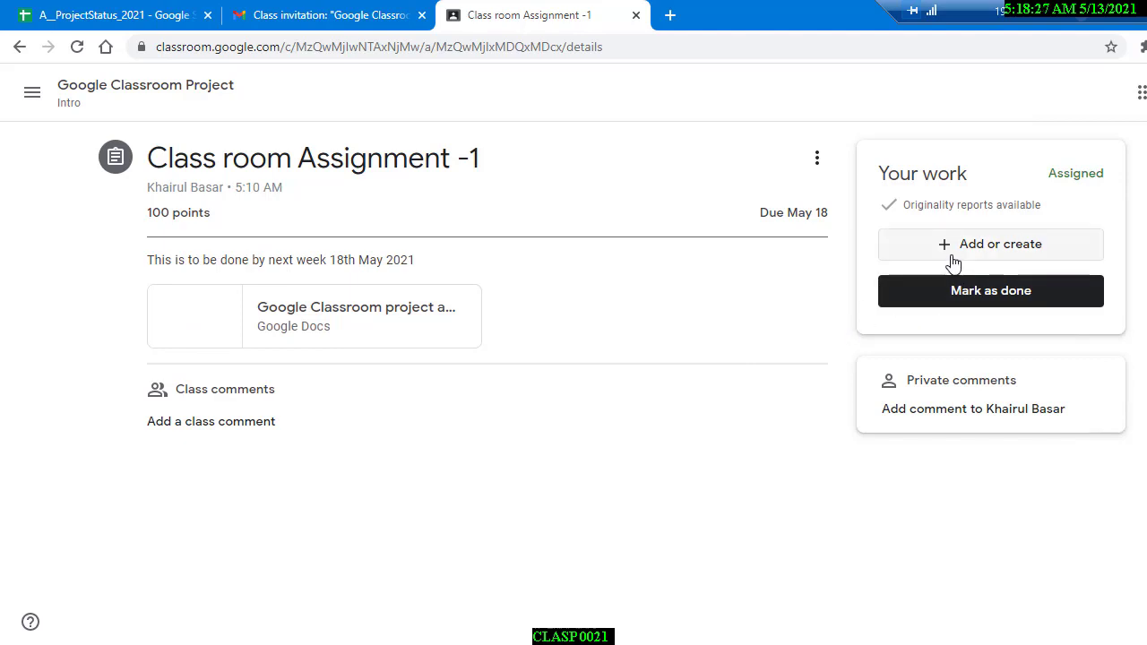
{"action": "left_click", "coordinate": [236, 425]}
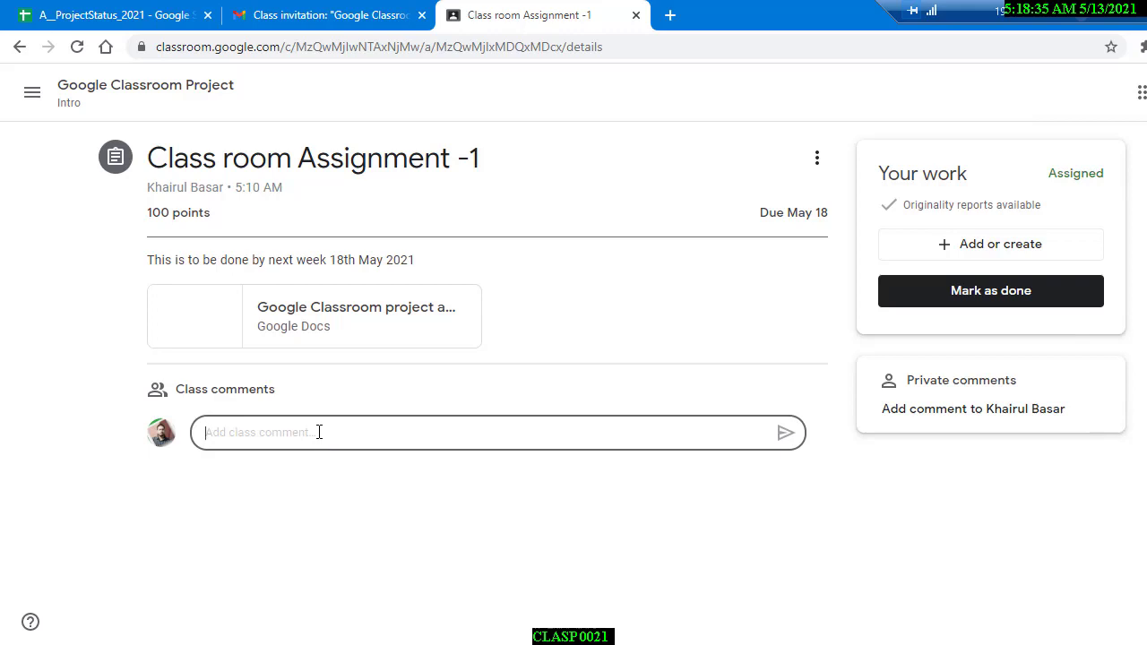
{"action": "type", "text": "A"}
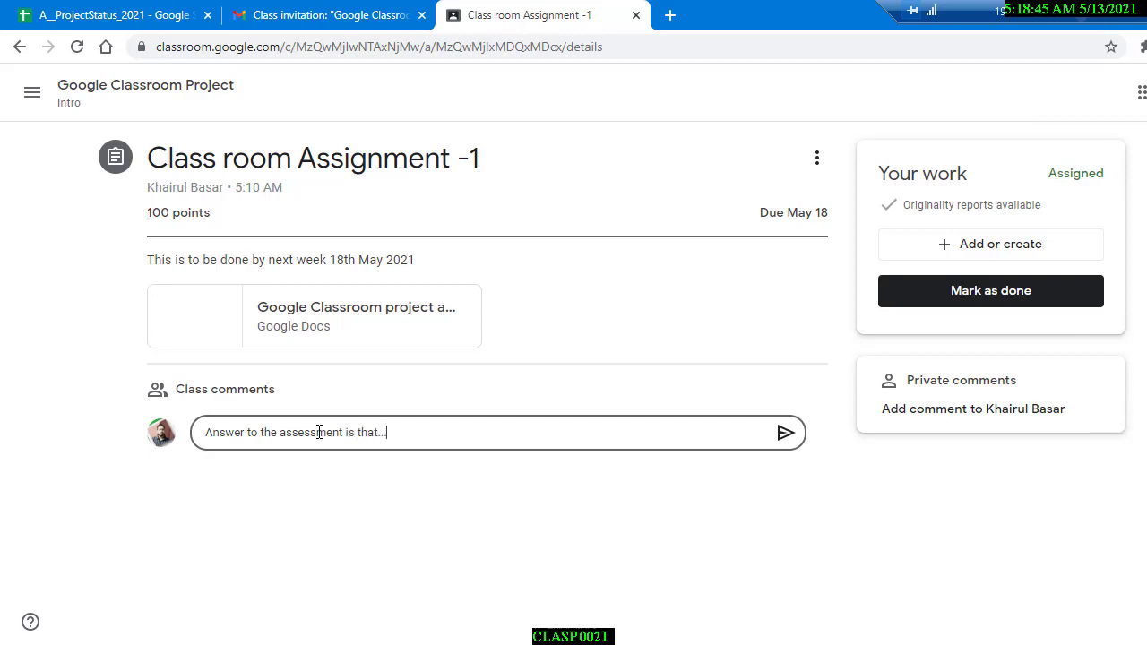
{"action": "key", "text": "Return"}
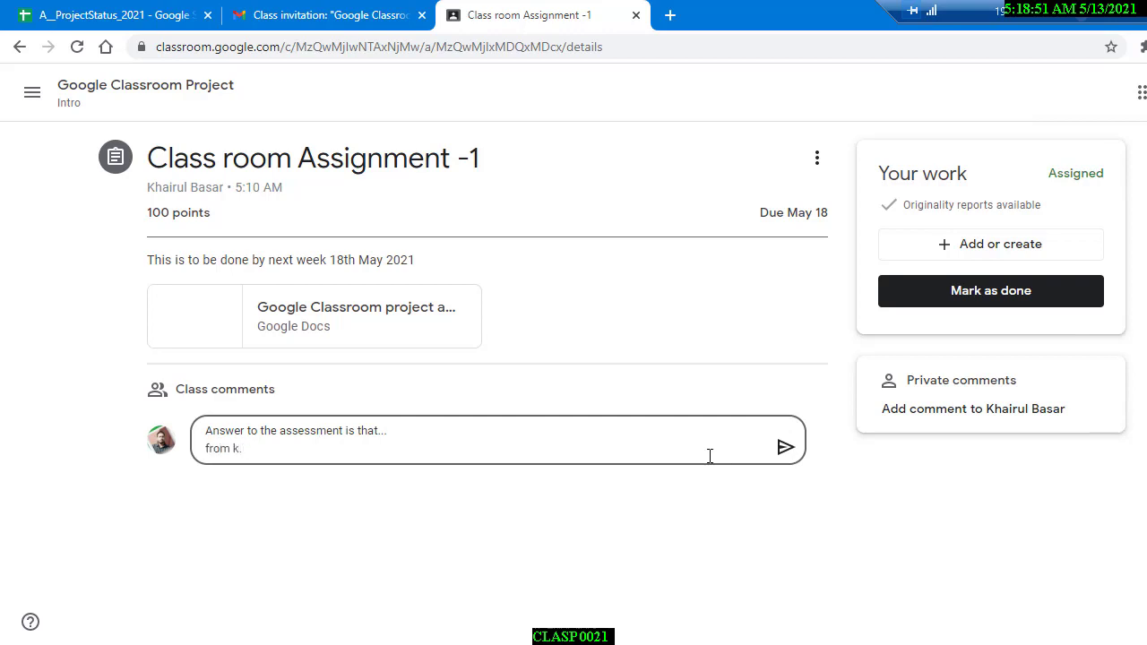
{"action": "left_click", "coordinate": [789, 450]}
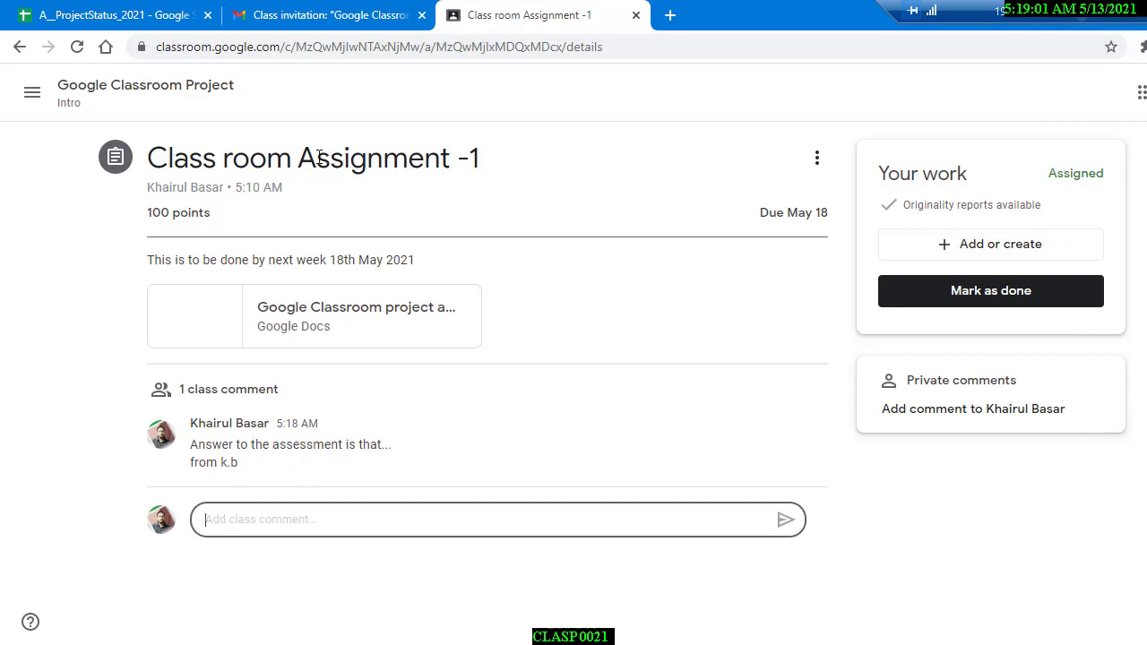
Step: Switch to the teacher's window and view the student's class comment on the assignment's Instructions page
{"action": "left_click_drag", "start_coordinate": [295, 159], "coordinate": [503, 159]}
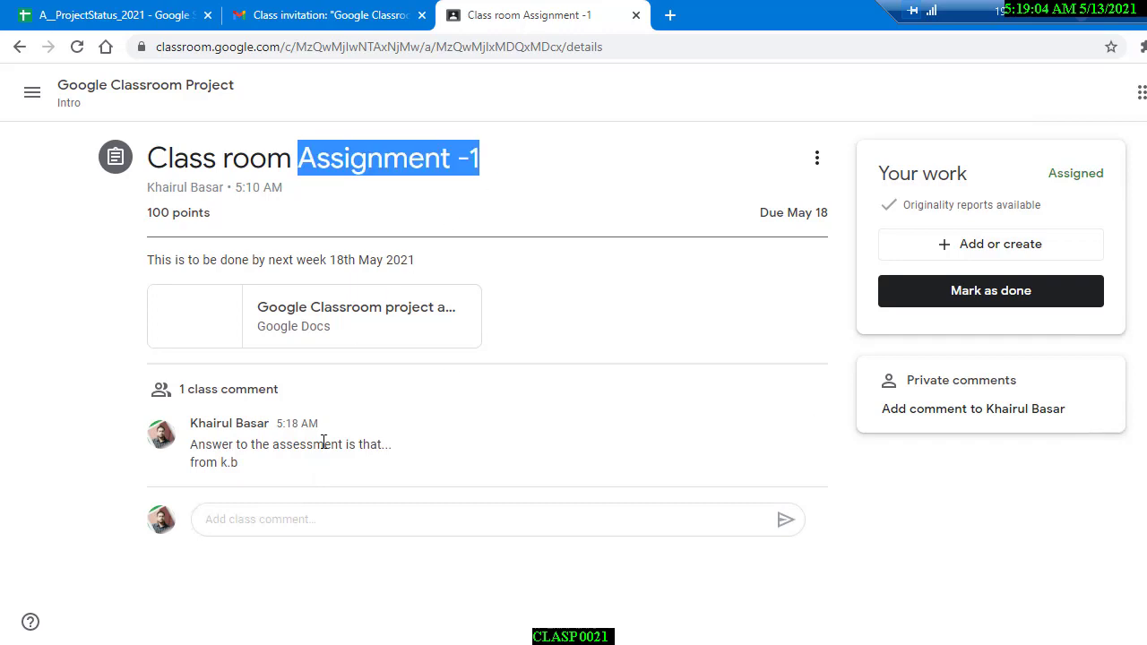
{"action": "key", "text": "alt+Tab"}
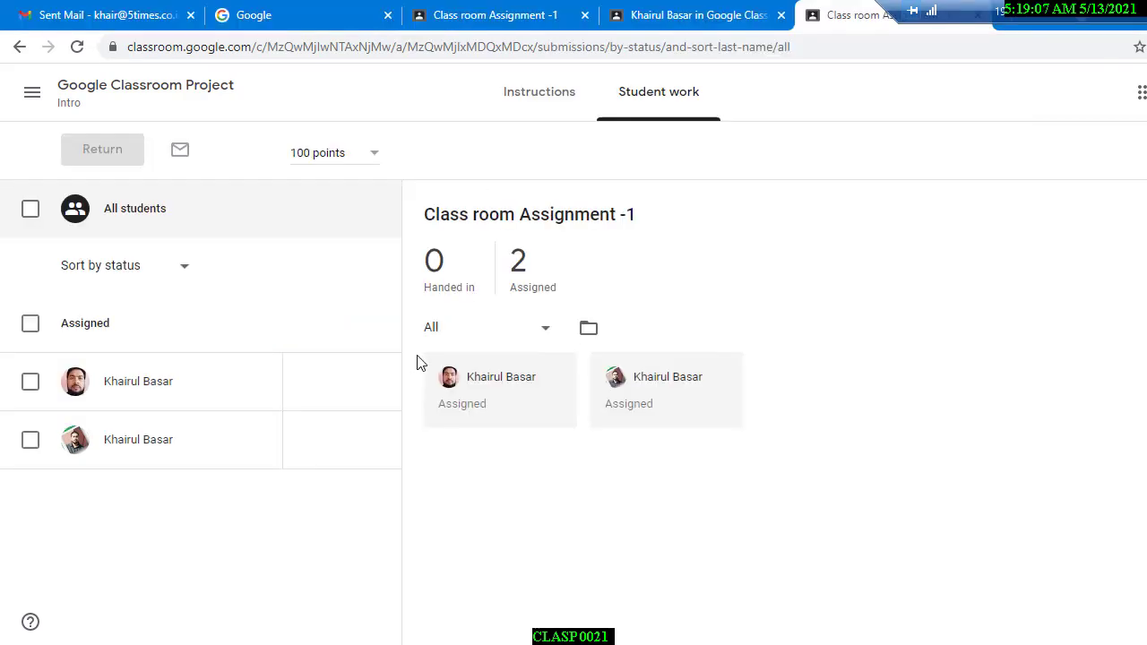
{"action": "left_click", "coordinate": [544, 100]}
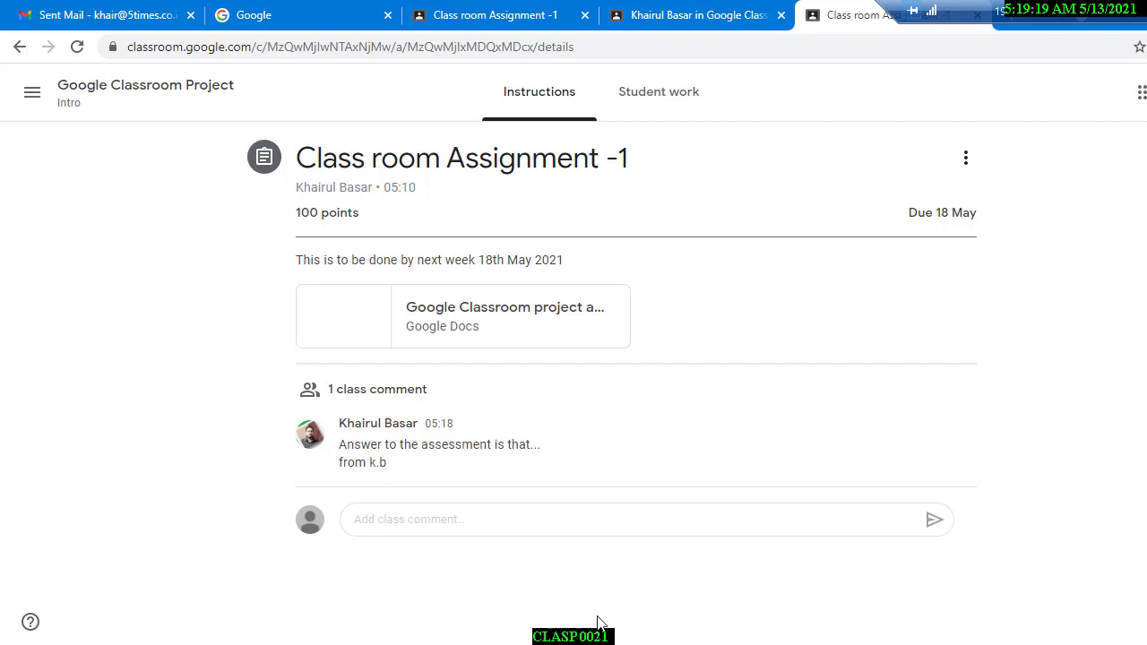
Step: Check that the other student's assignment window also shows the posted class comment, comparing it with the first student's window
{"action": "left_click", "coordinate": [605, 644]}
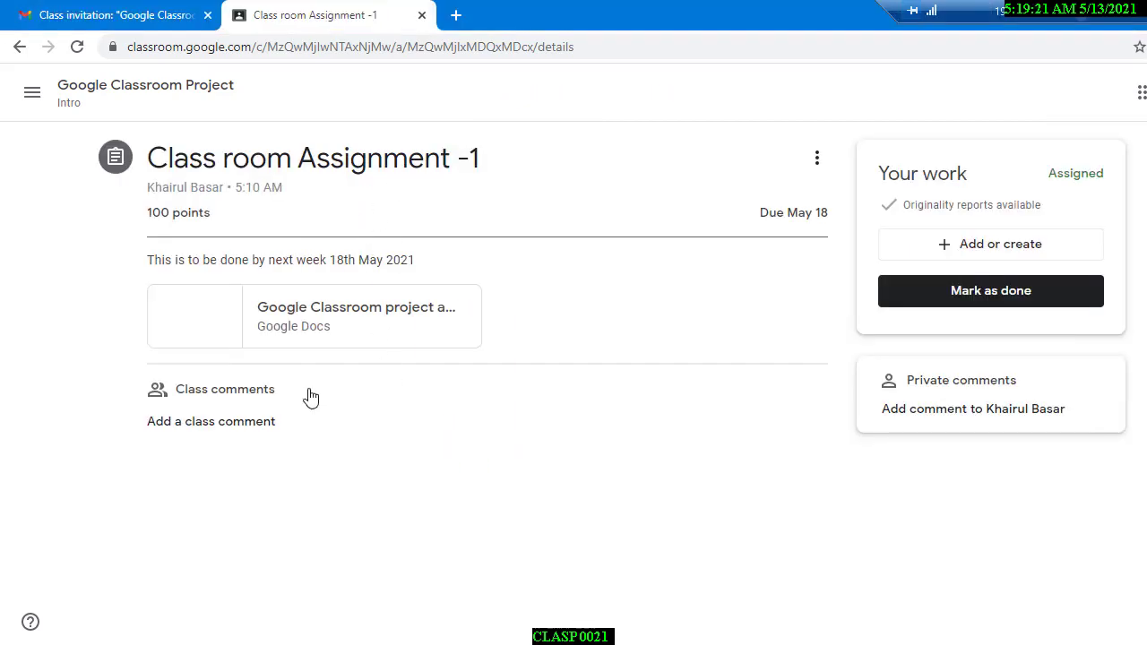
{"action": "key", "text": "alt+Tab"}
{"action": "key", "text": "alt+Tab"}
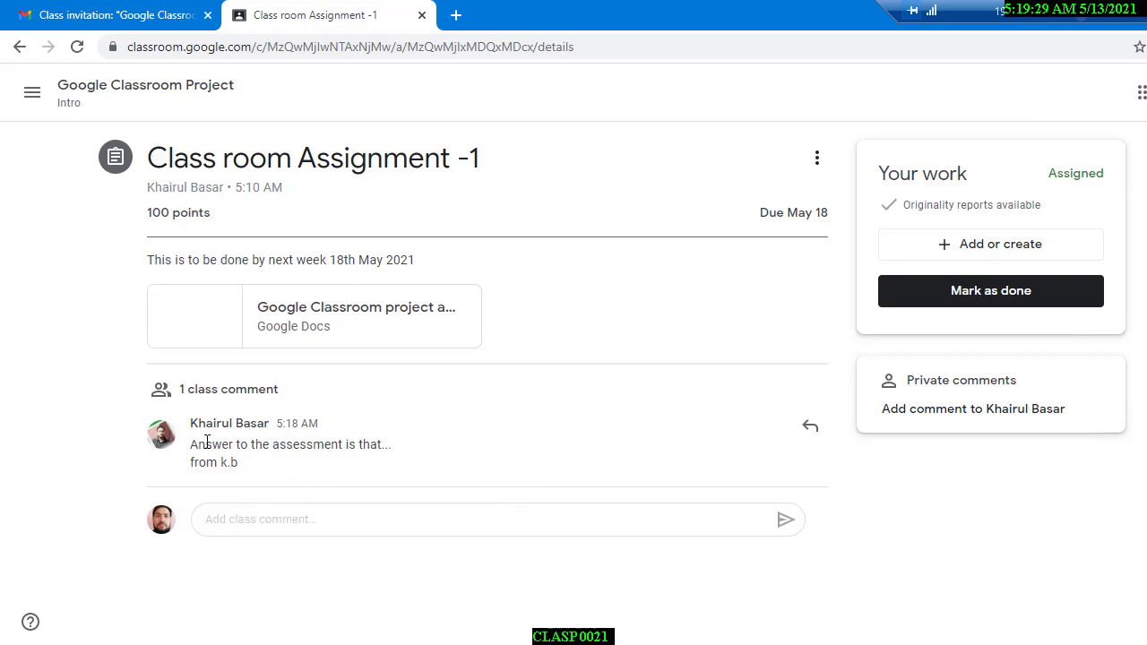
{"action": "left_click_drag", "start_coordinate": [191, 443], "coordinate": [256, 468]}
{"action": "key", "text": "alt+Tab"}
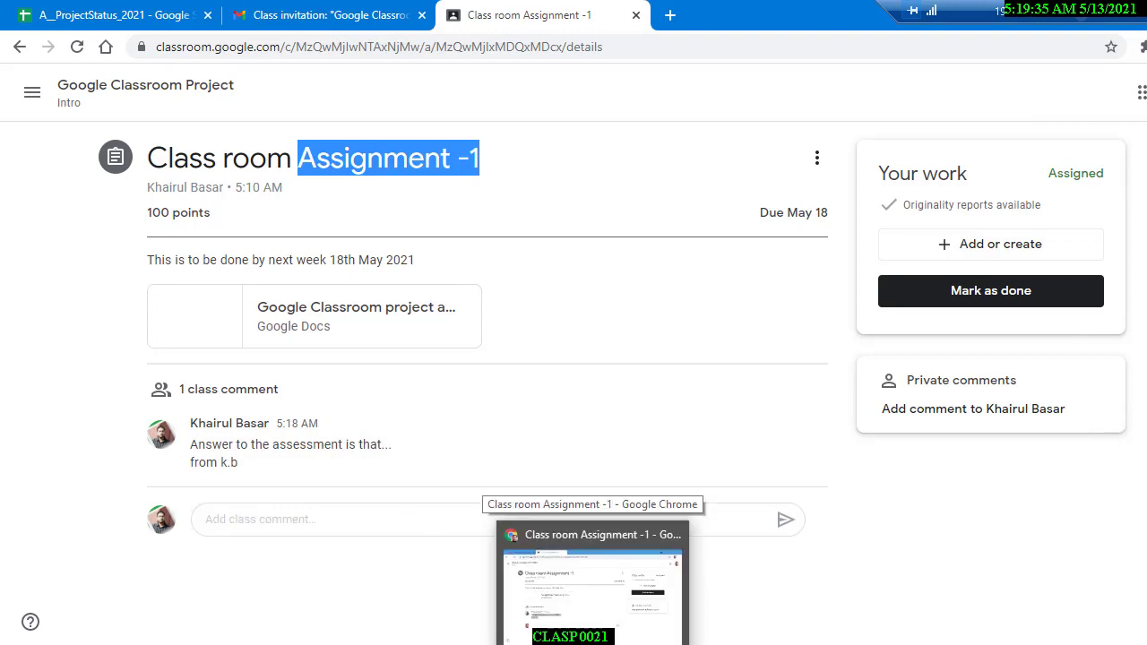
{"action": "left_click", "coordinate": [595, 644]}
{"action": "left_click", "coordinate": [437, 423]}
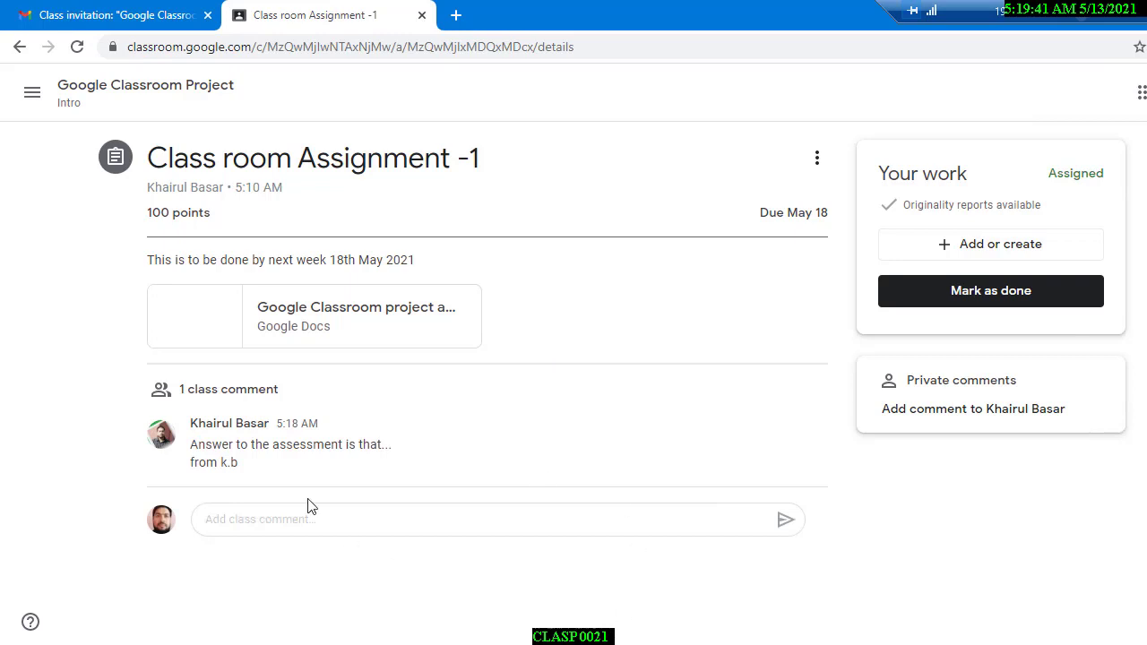
{"action": "left_click_drag", "start_coordinate": [191, 445], "coordinate": [248, 477]}
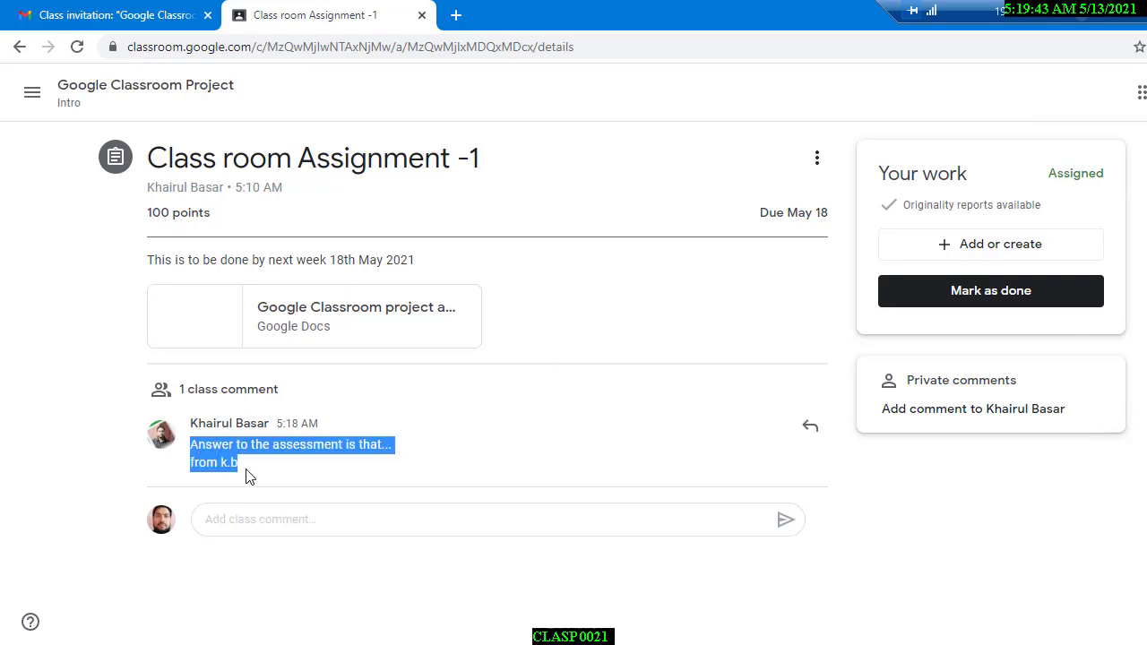
{"action": "left_click", "coordinate": [251, 470]}
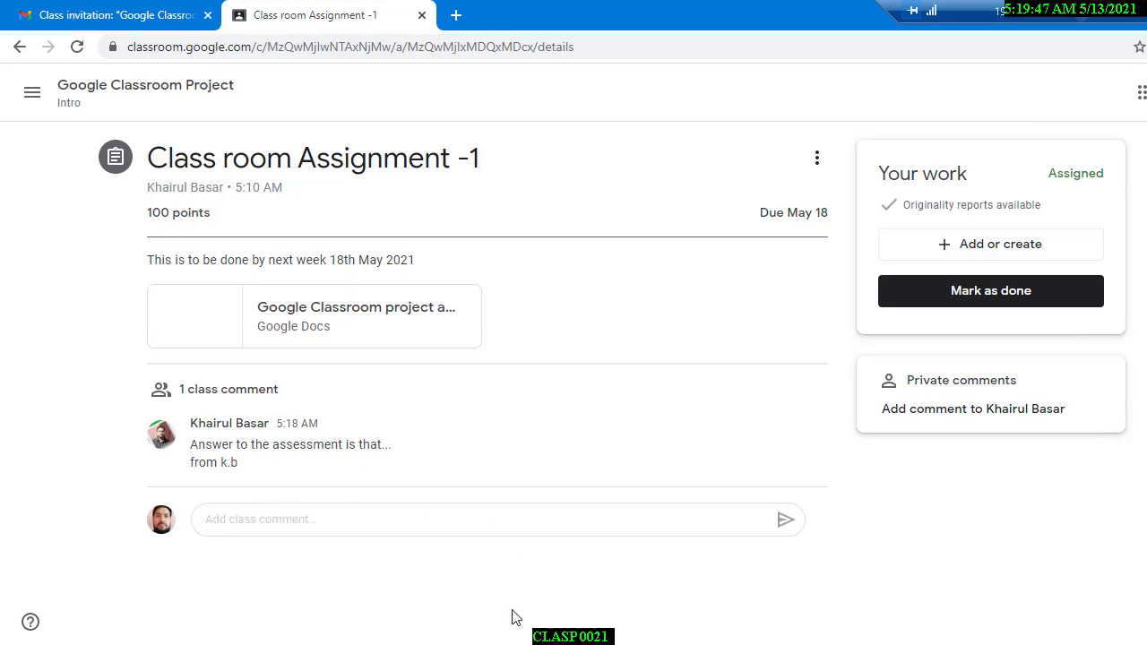
Step: In the first student's assignment window, create a new Google Docs file as the student's own work
{"action": "key", "text": "alt+Tab"}
{"action": "left_click", "coordinate": [361, 449]}
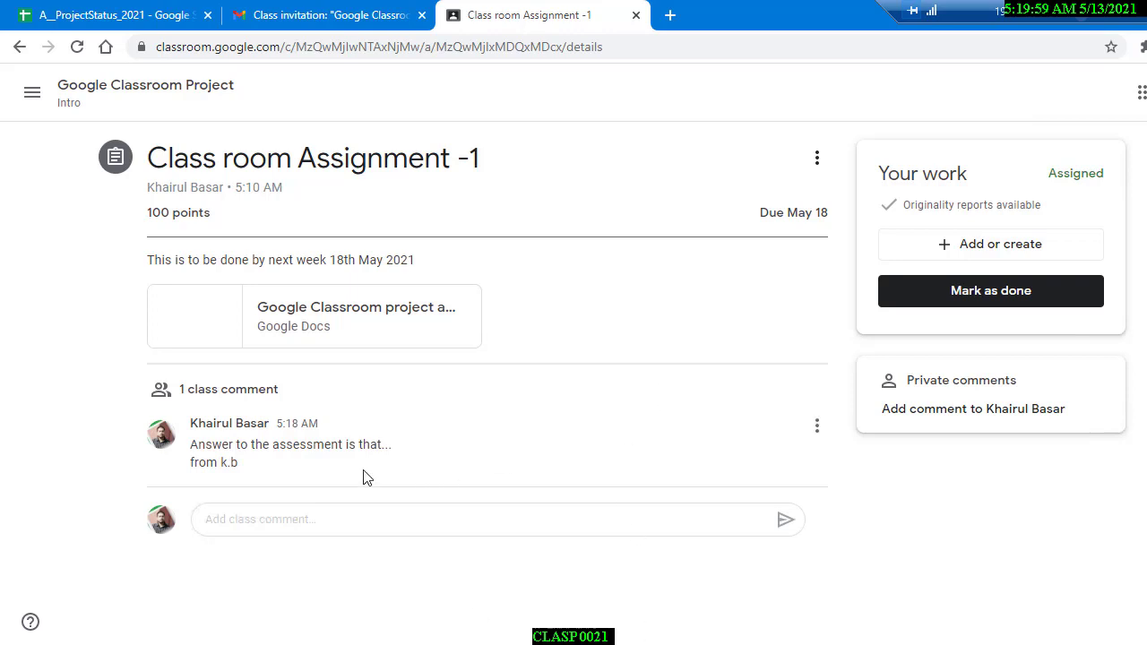
{"action": "left_click", "coordinate": [972, 248]}
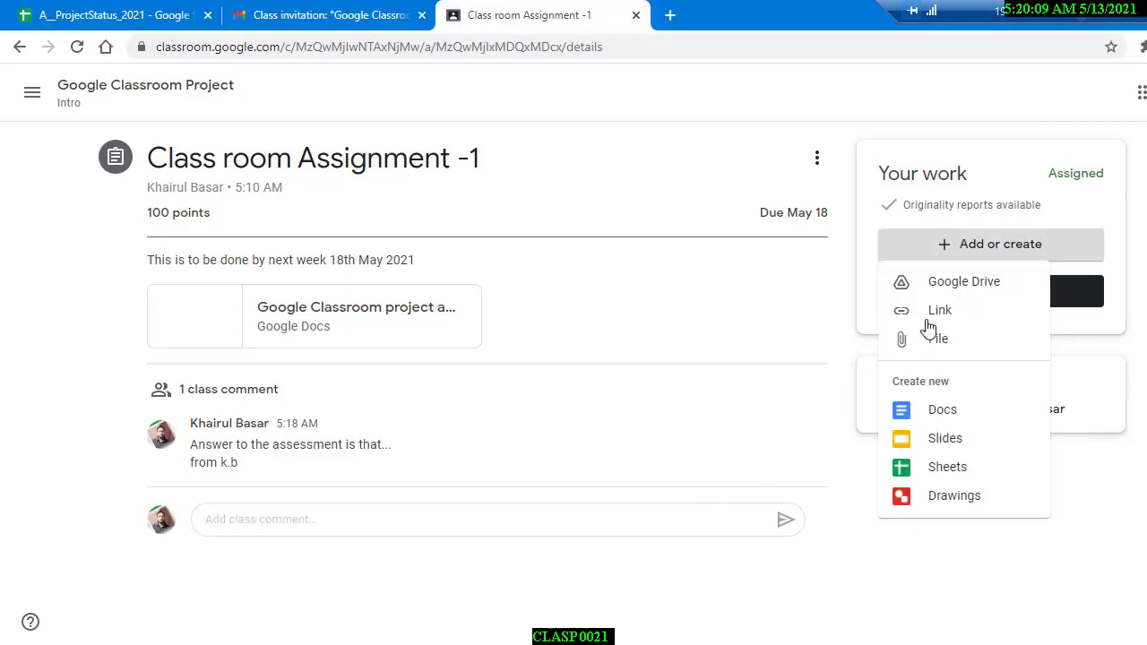
{"action": "left_click", "coordinate": [946, 412]}
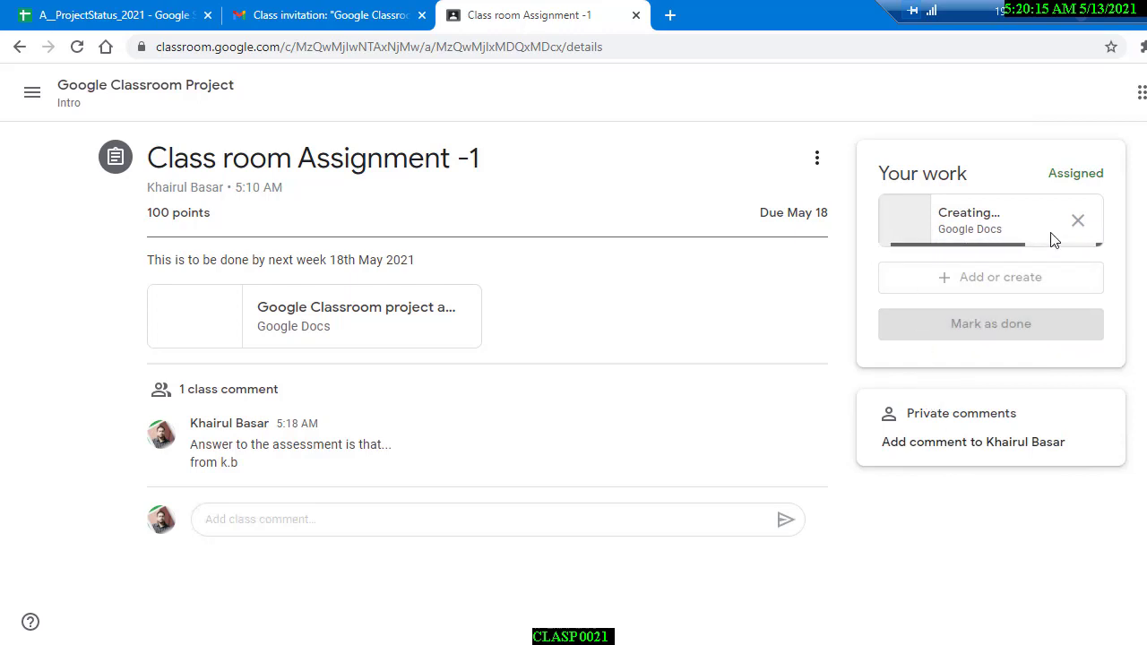
Step: Search Google in a new browser tab for "assessment of engineering control" and open the OSHWiki article on engineering controls
{"action": "left_click", "coordinate": [668, 15]}
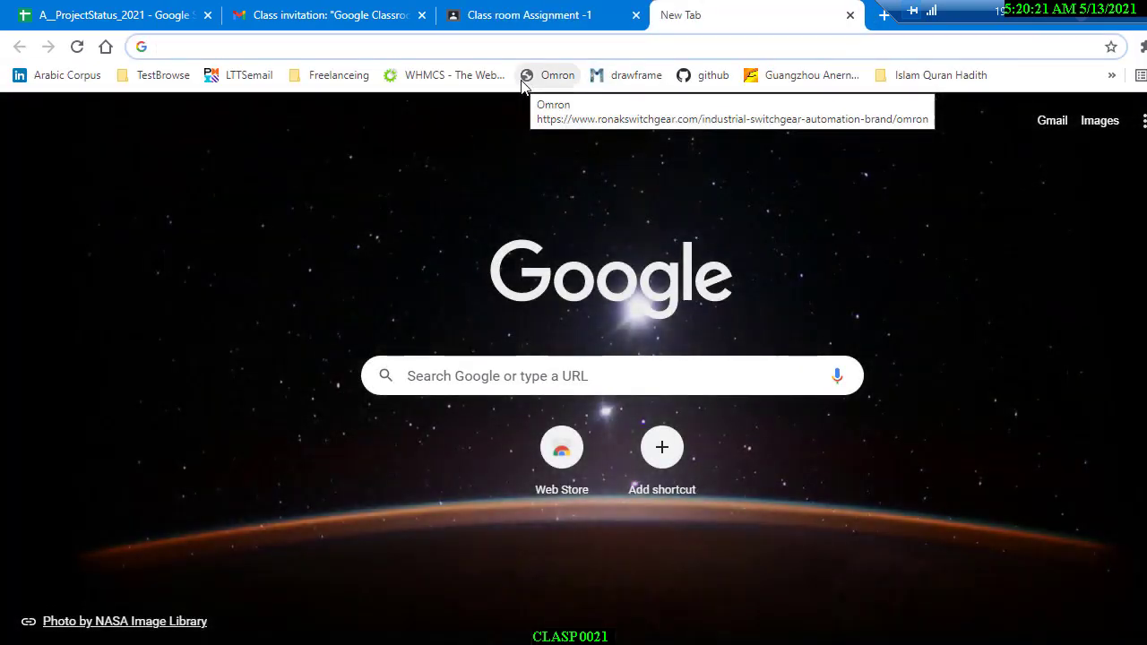
{"action": "type", "text": "asse"}
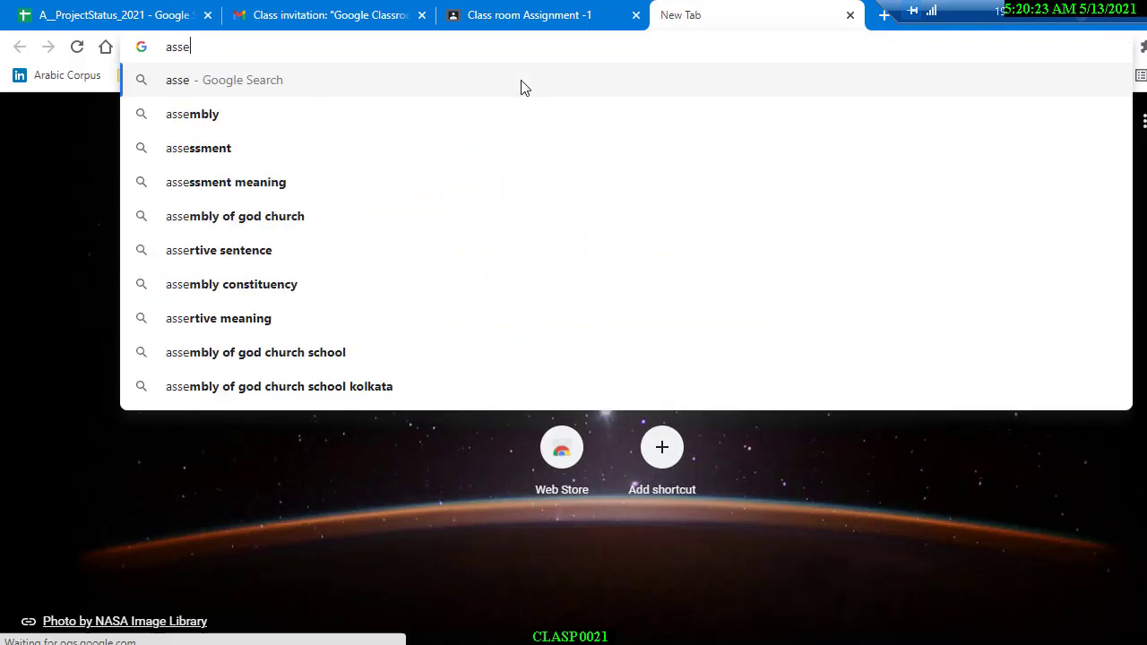
{"action": "type", "text": "ssment "}
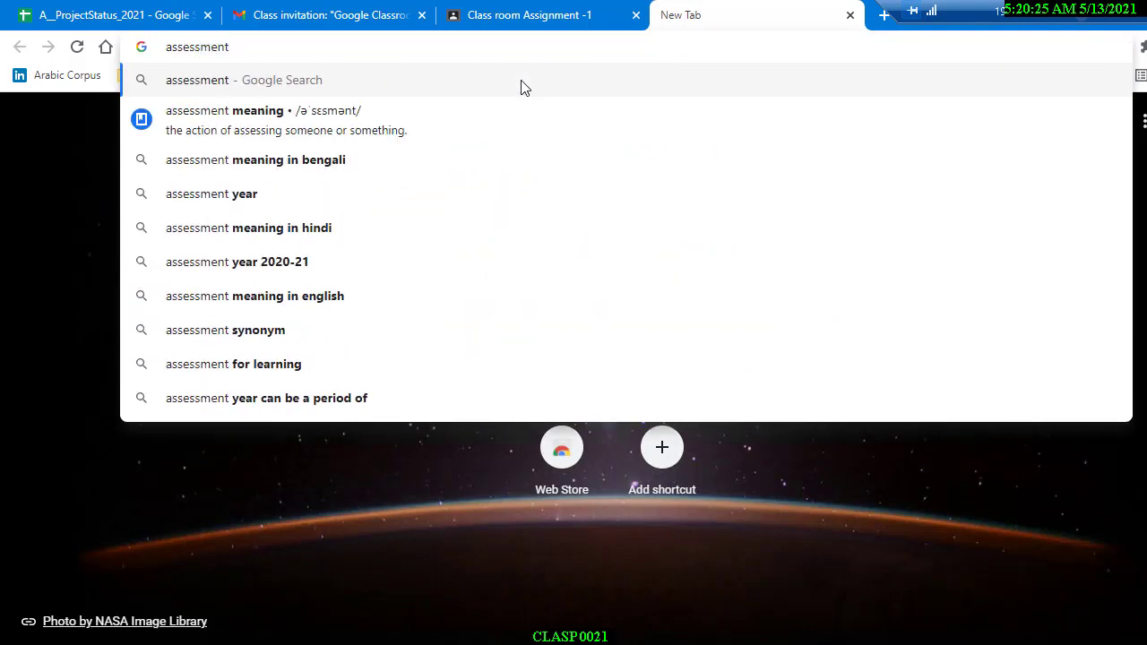
{"action": "type", "text": "of eng"}
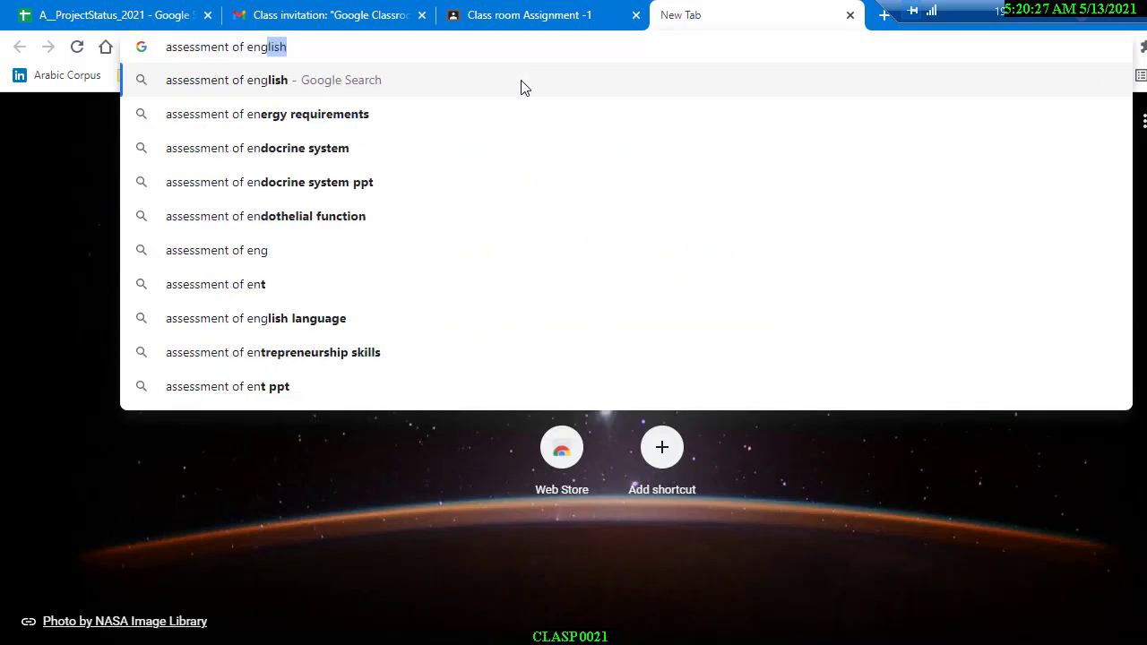
{"action": "type", "text": "ineering co"}
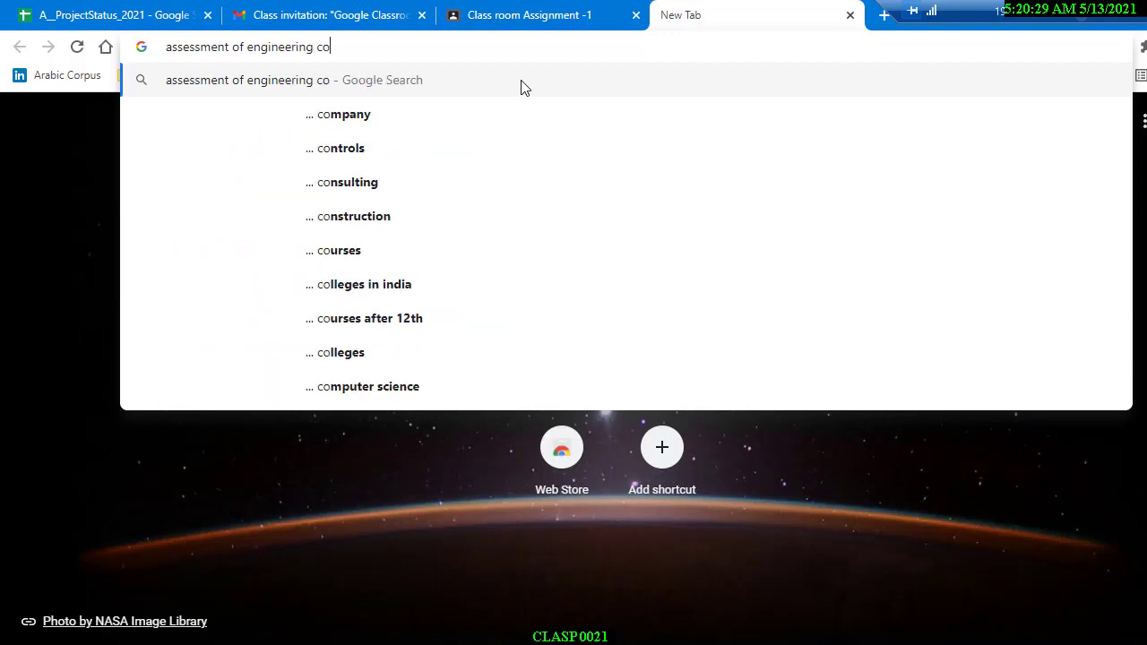
{"action": "type", "text": "ntrol"}
{"action": "key", "text": "Return"}
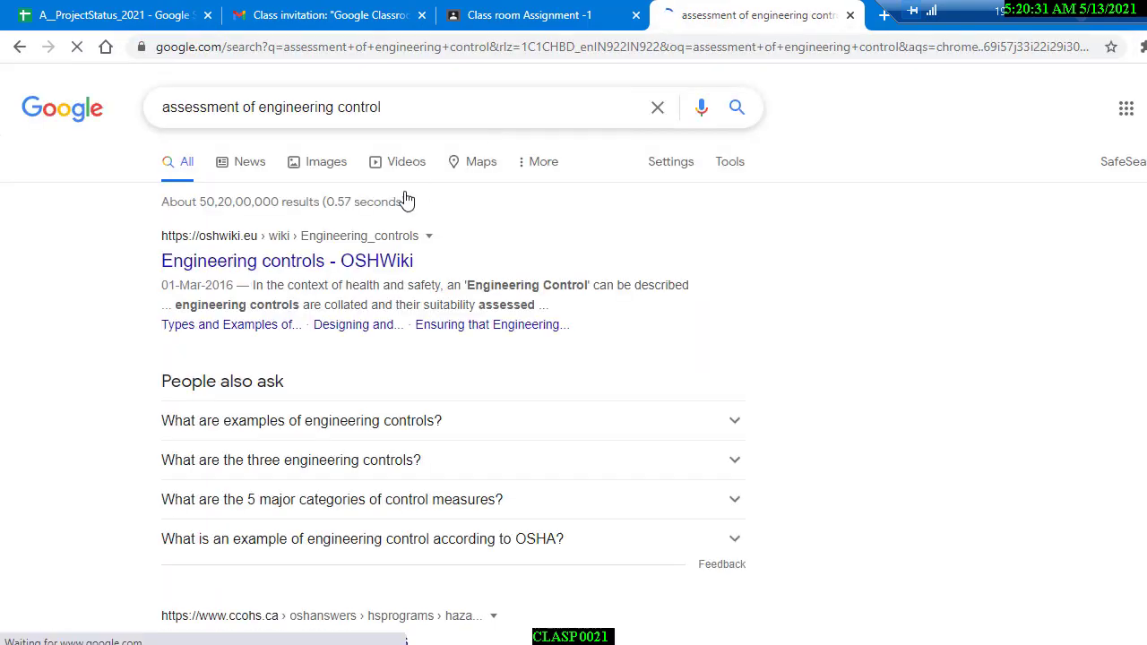
{"action": "left_click", "coordinate": [344, 278]}
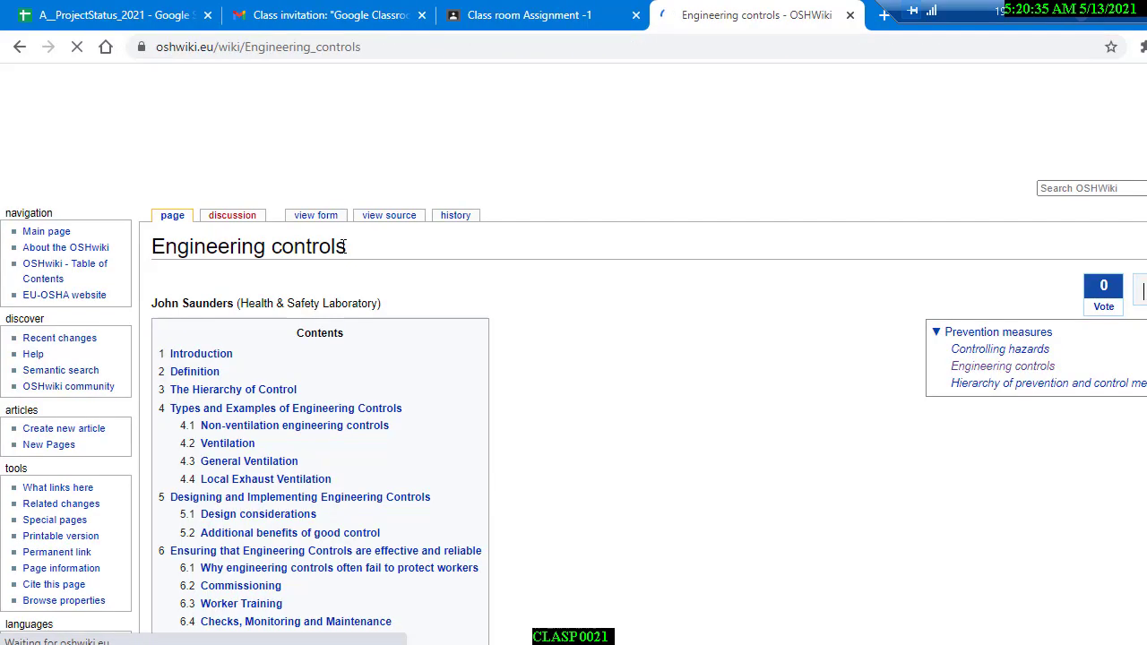
Step: Select the entire paragraph under The Hierarchy of Control in the OSHWiki article
{"action": "scroll", "coordinate": [373, 259], "scroll_direction": "down", "scroll_amount": 5}
{"action": "scroll", "coordinate": [374, 256], "scroll_direction": "down", "scroll_amount": 1}
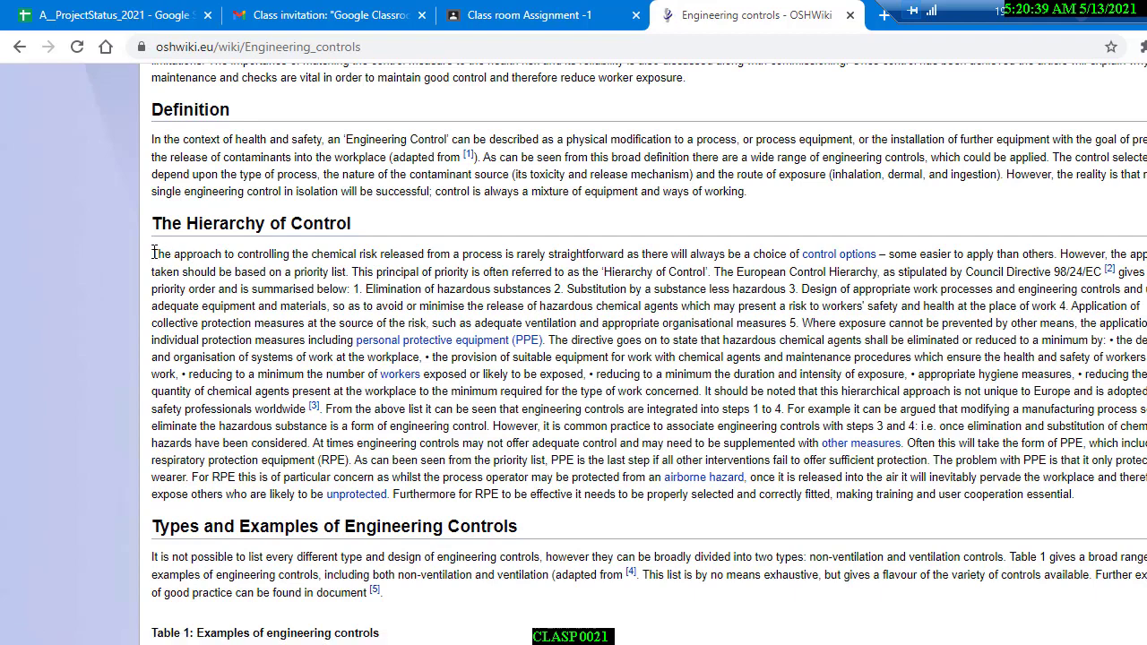
{"action": "left_click_drag", "start_coordinate": [152, 254], "coordinate": [1103, 500]}
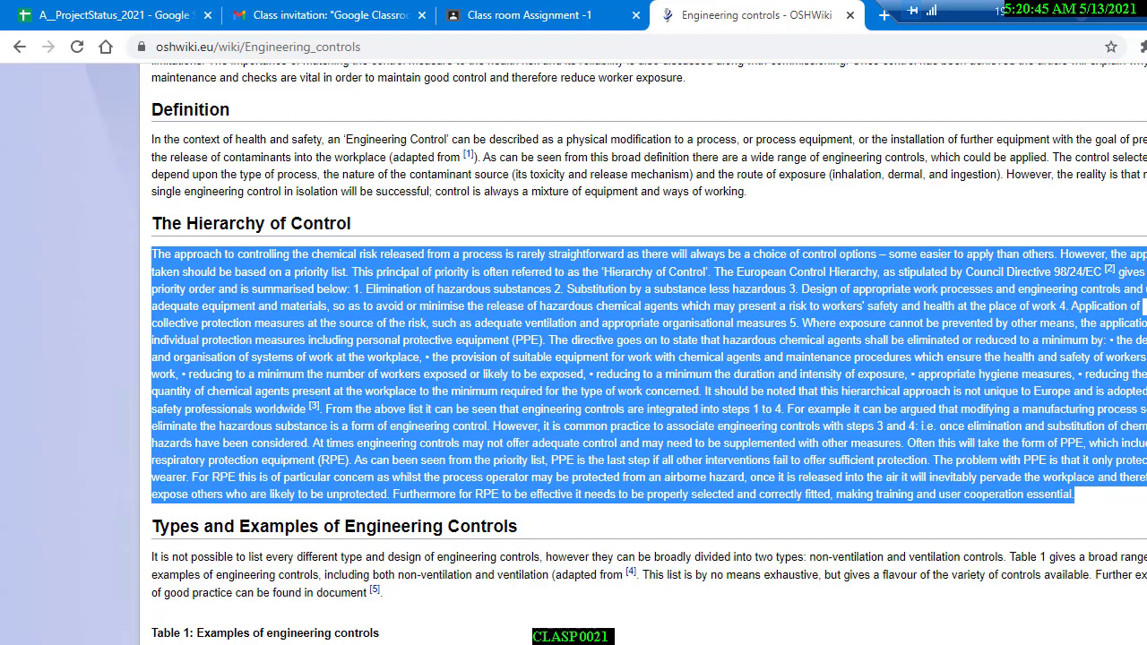
Step: Open the student's attached document and enter the heading "K.B" in the Title style
{"action": "left_click", "coordinate": [511, 14]}
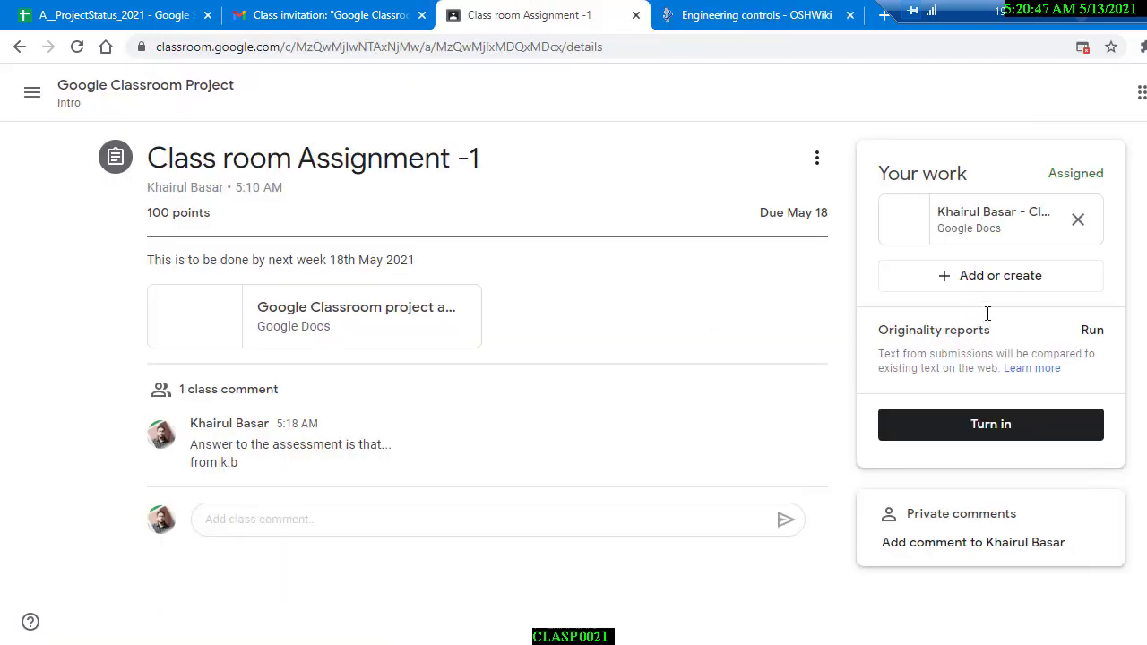
{"action": "left_click", "coordinate": [996, 227]}
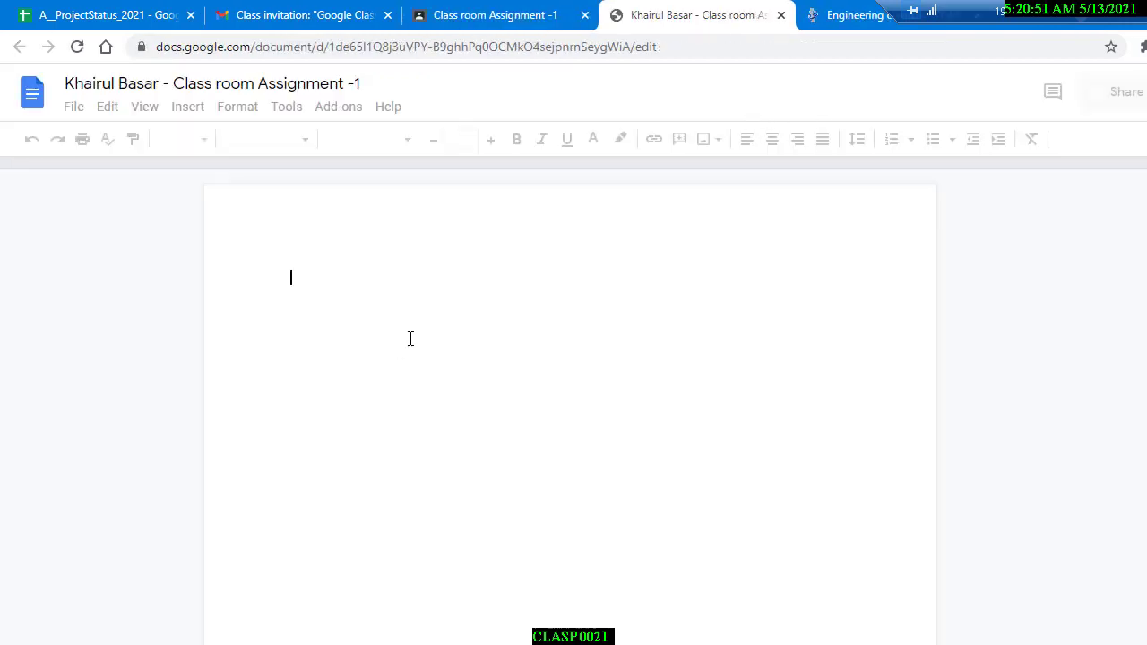
{"action": "type", "text": "K"}
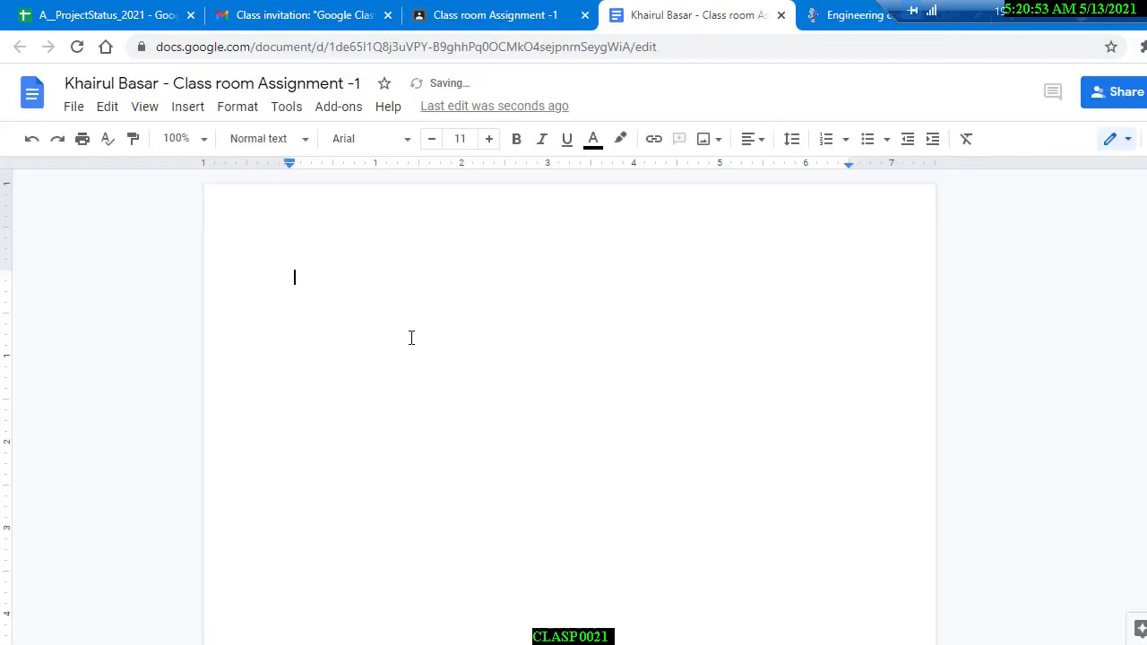
{"action": "type", "text": ".B"}
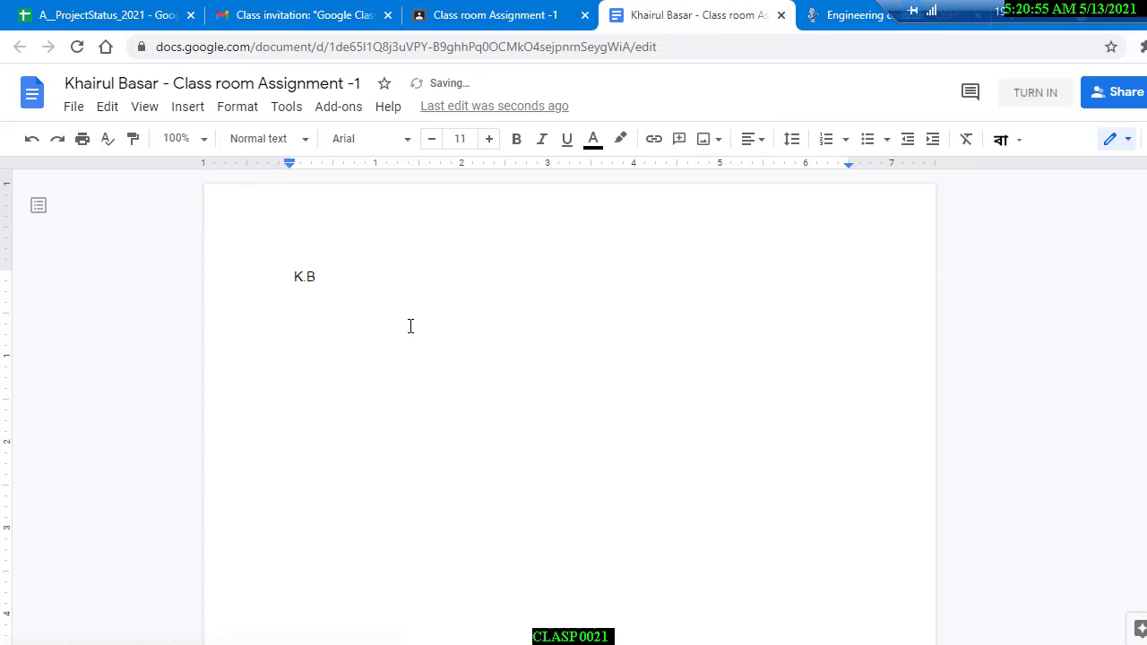
{"action": "key", "text": "ctrl+a"}
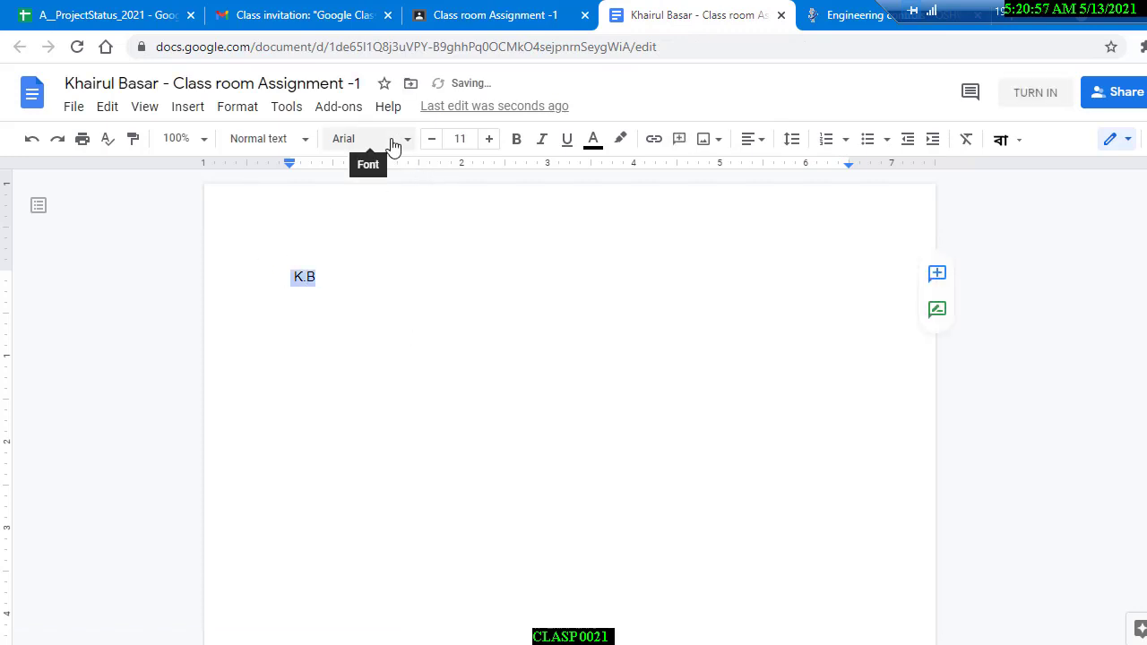
{"action": "left_click", "coordinate": [389, 140]}
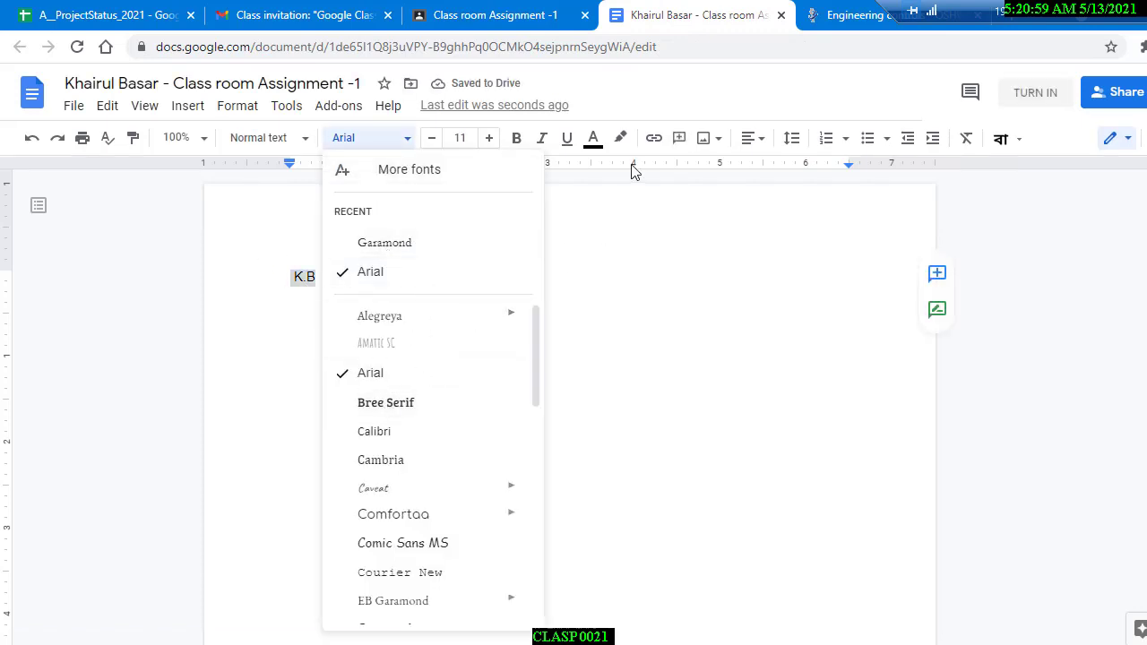
{"action": "left_click", "coordinate": [269, 138]}
{"action": "left_click", "coordinate": [281, 246]}
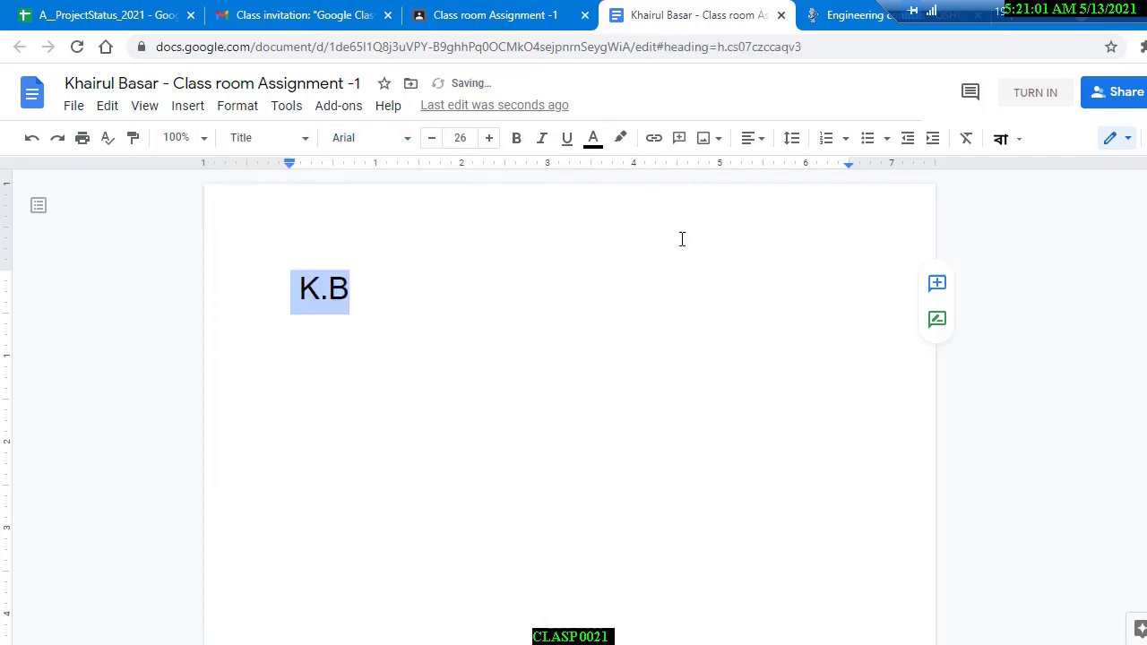
{"action": "left_click", "coordinate": [451, 337]}
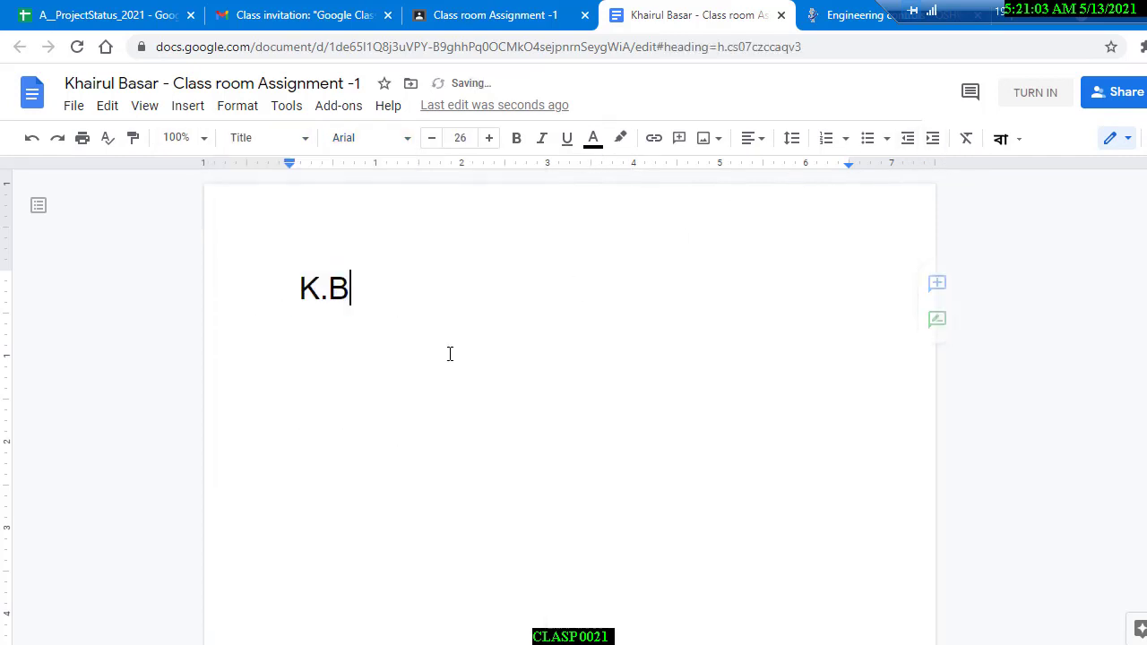
Step: Paste the copied Hierarchy of Control paragraph on a new line below the "K.B" heading and close the document
{"action": "key", "text": "Return"}
{"action": "key", "text": "ctrl+v"}
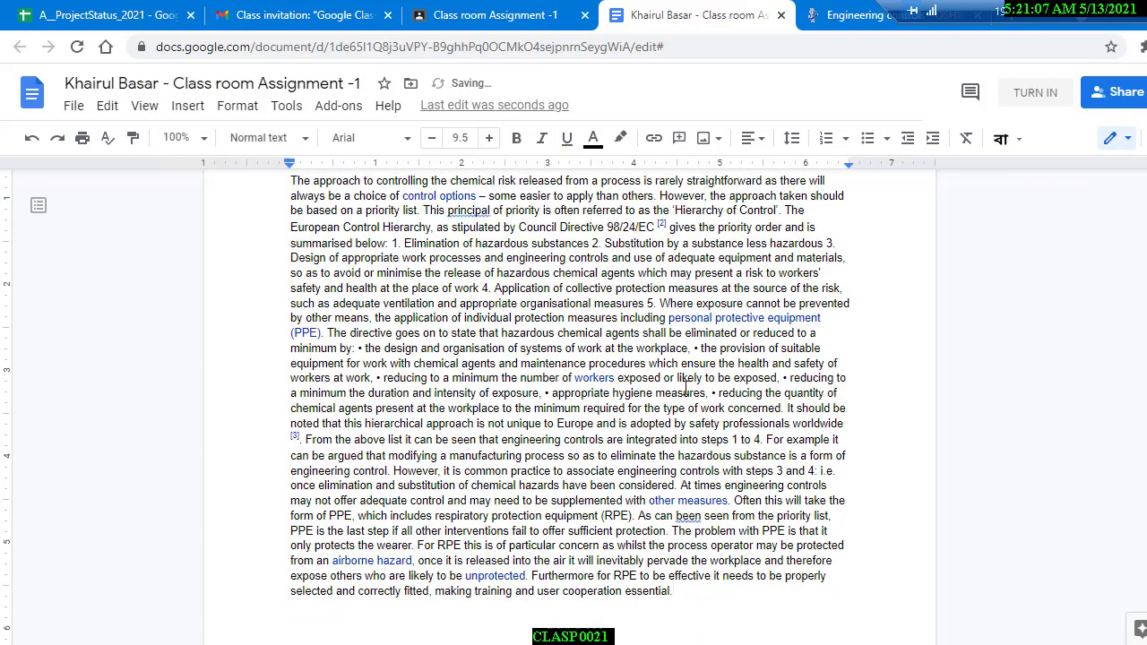
{"action": "scroll", "coordinate": [687, 384], "scroll_direction": "up", "scroll_amount": 2}
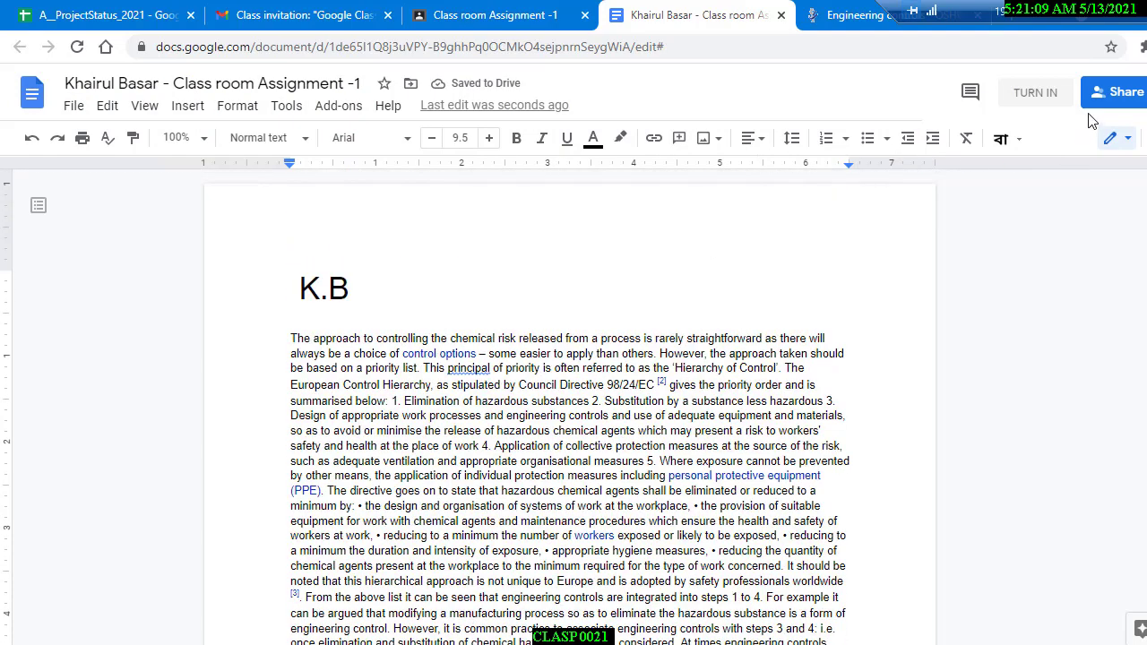
{"action": "left_click", "coordinate": [782, 16]}
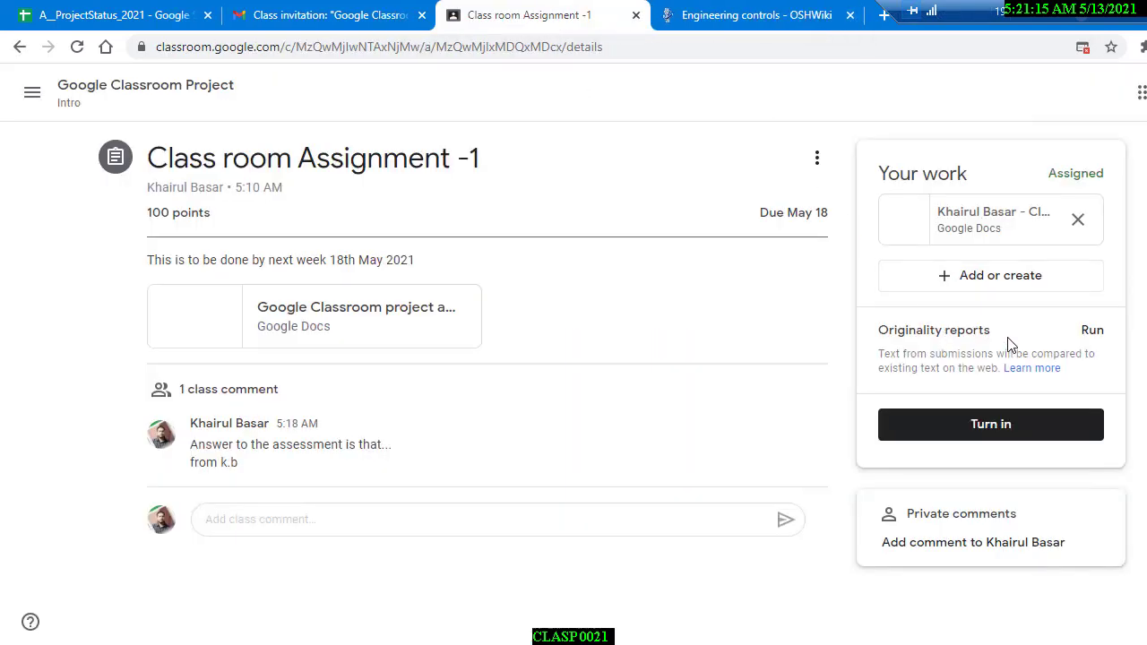
Step: Run an originality report on the student's attached document, revisiting the OSHWiki source article during processing
{"action": "left_click_drag", "start_coordinate": [883, 333], "coordinate": [1093, 333]}
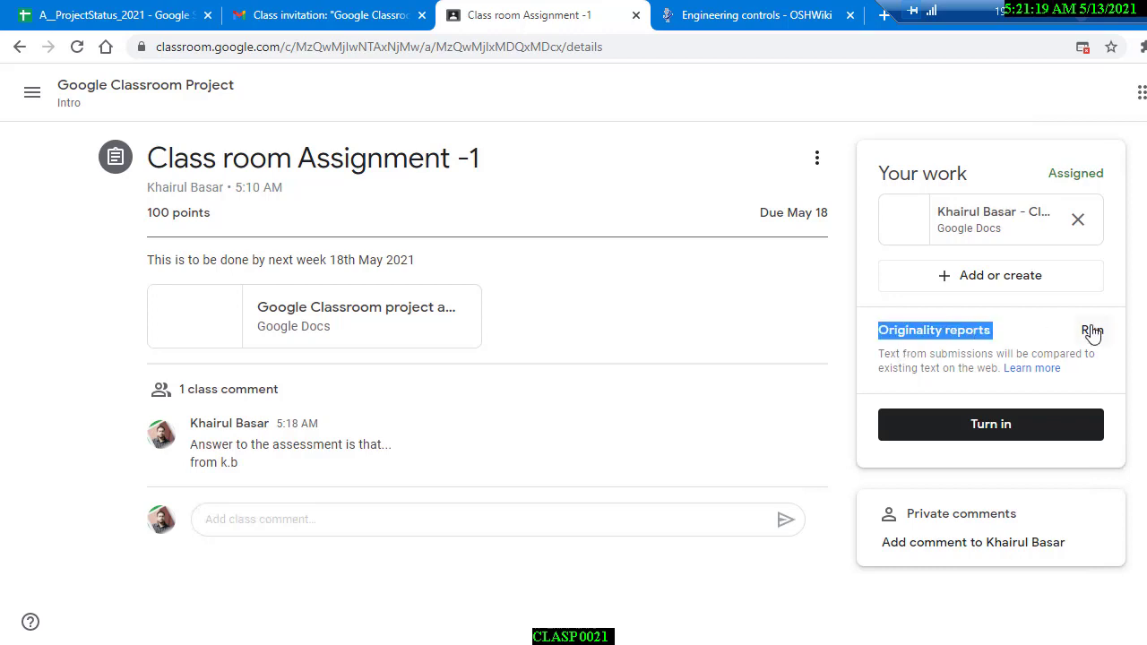
{"action": "left_click", "coordinate": [1092, 332]}
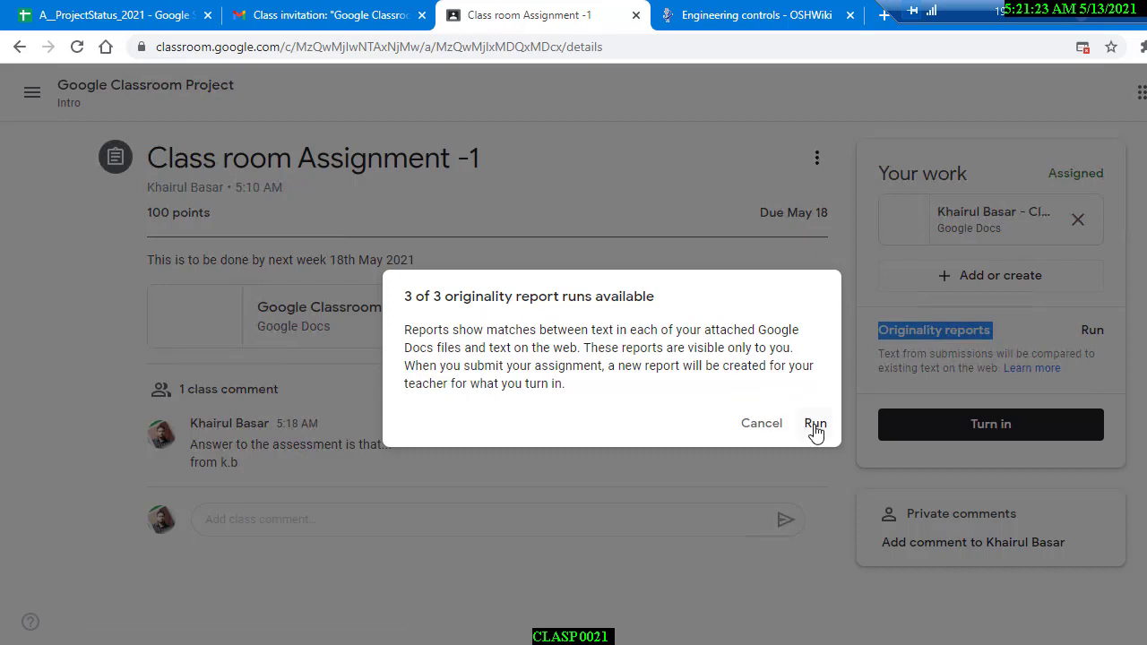
{"action": "left_click", "coordinate": [815, 427]}
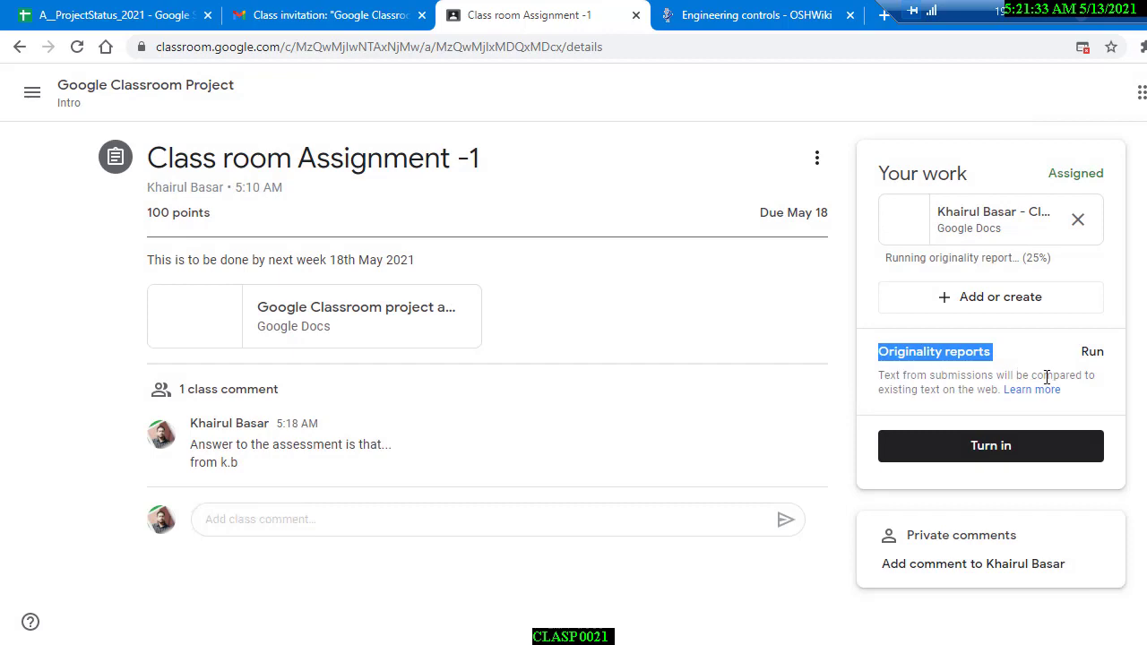
{"action": "left_click", "coordinate": [777, 19]}
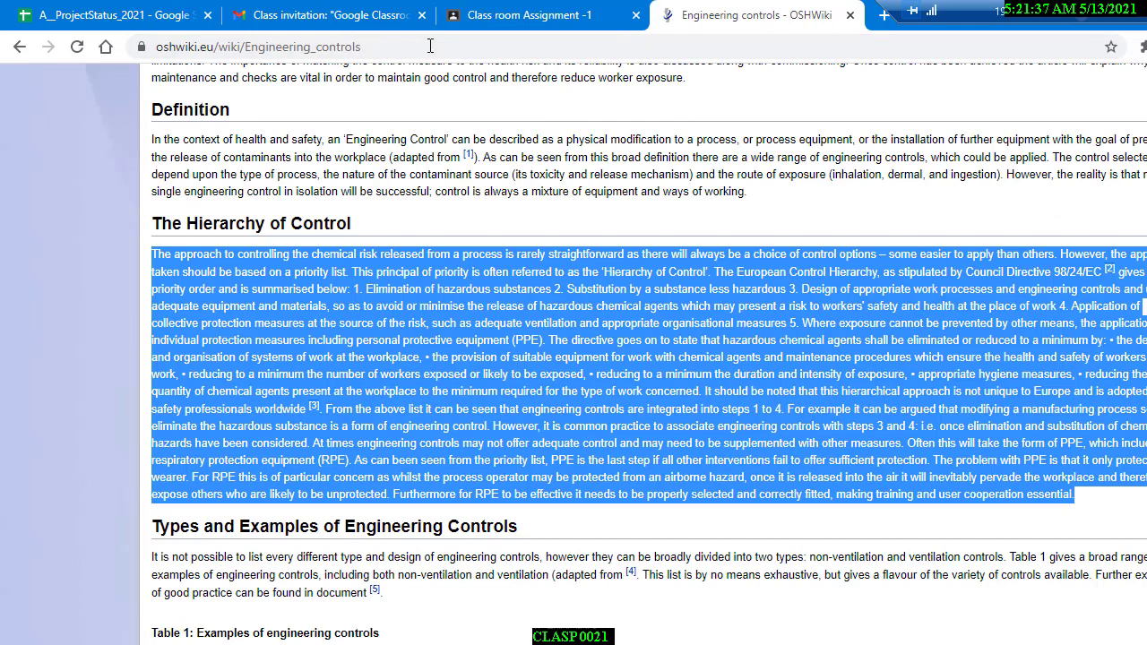
{"action": "left_click", "coordinate": [507, 18]}
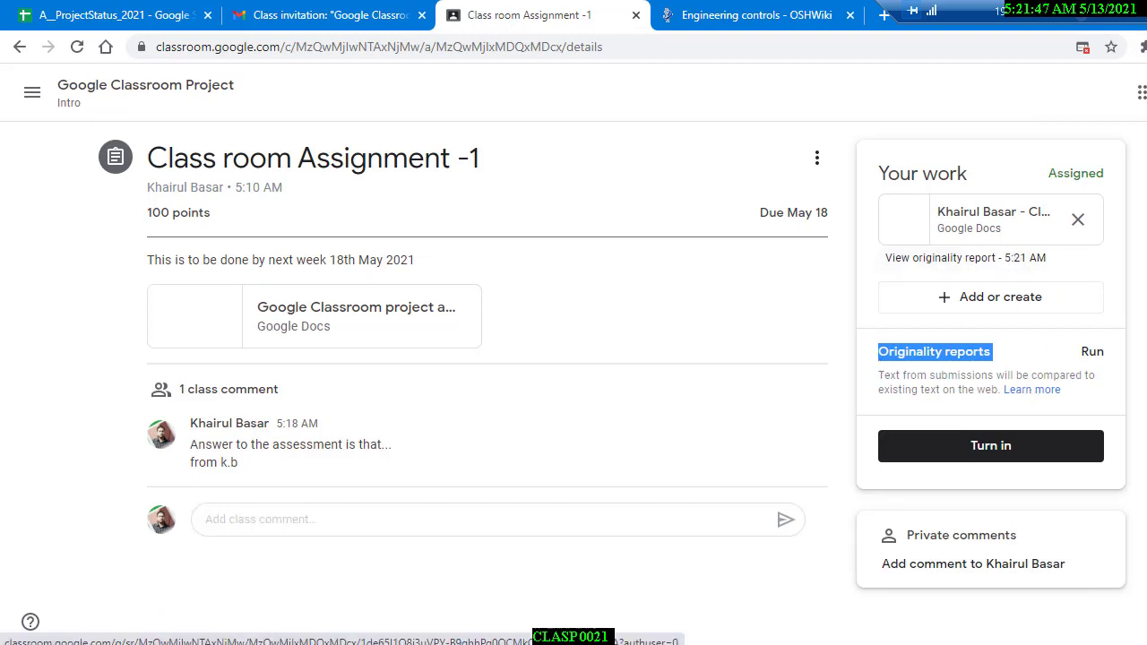
Step: Open the originality report, show its matches as percentages, and compare the flagged text with the OSHWiki article
{"action": "left_click", "coordinate": [922, 269]}
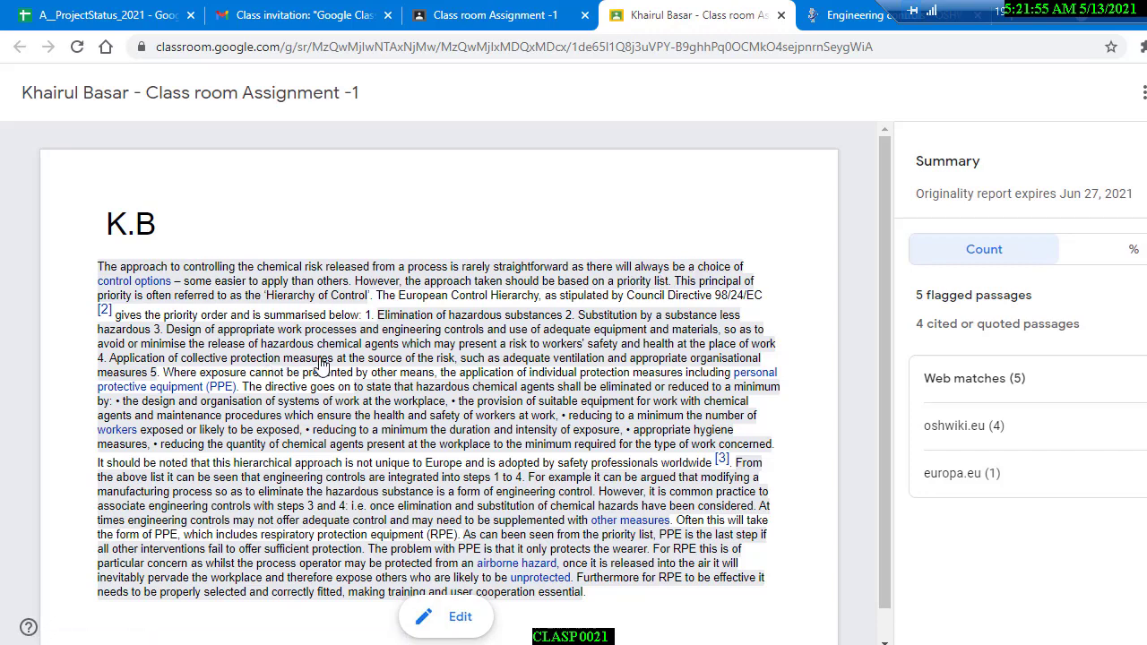
{"action": "scroll", "coordinate": [323, 368], "scroll_direction": "down", "scroll_amount": 1}
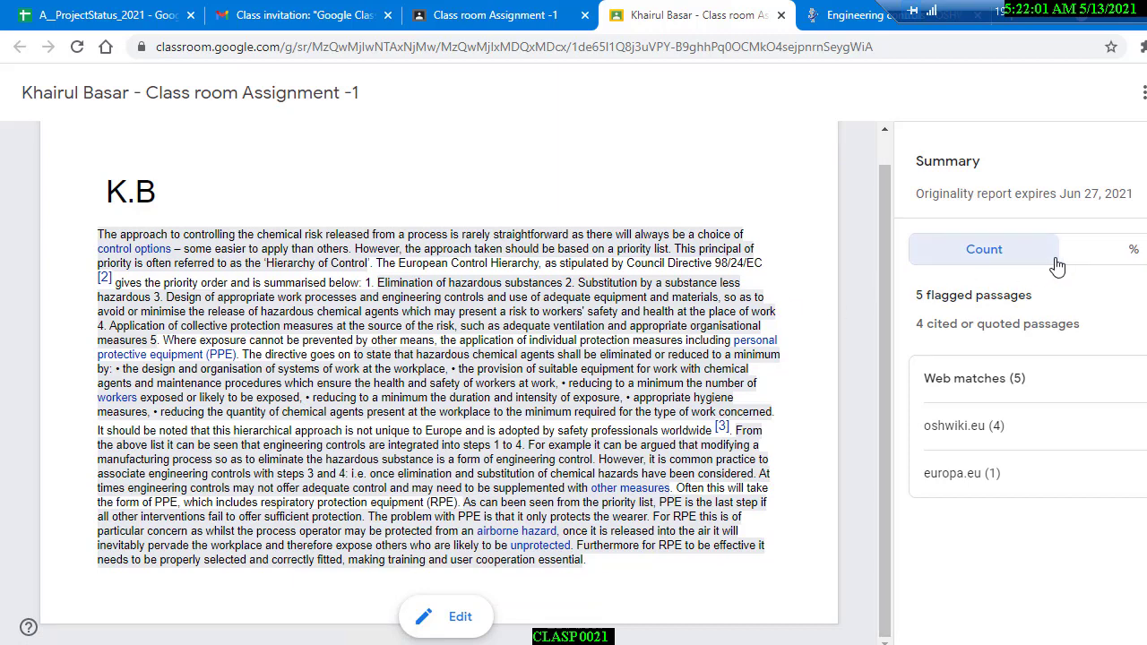
{"action": "left_click", "coordinate": [1131, 253]}
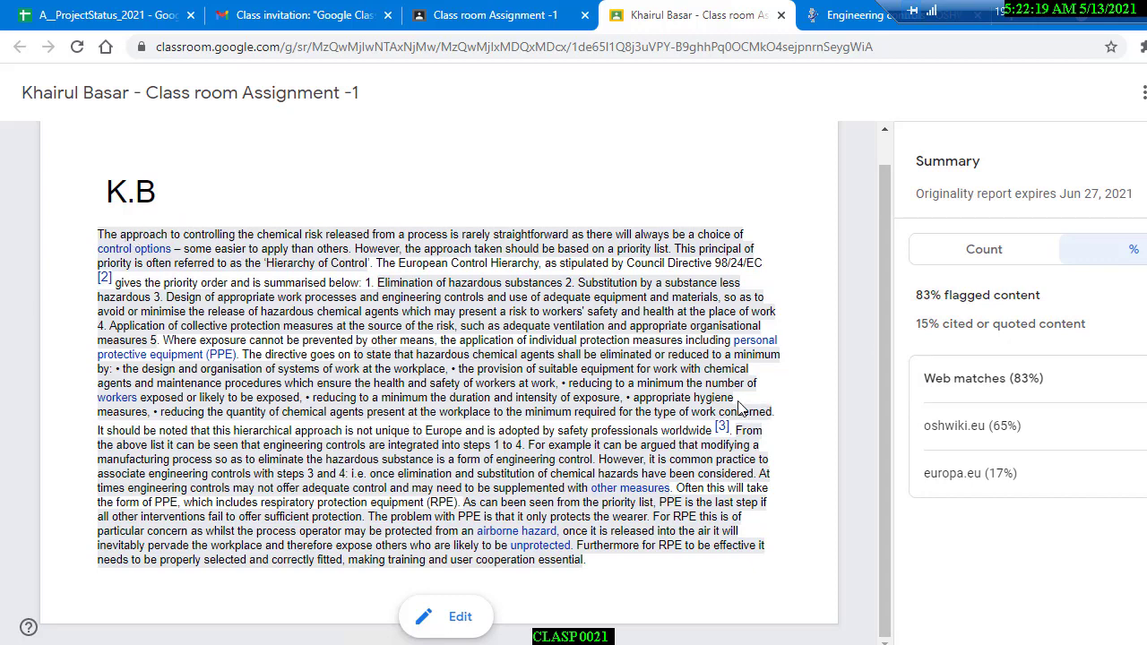
{"action": "left_click", "coordinate": [848, 27]}
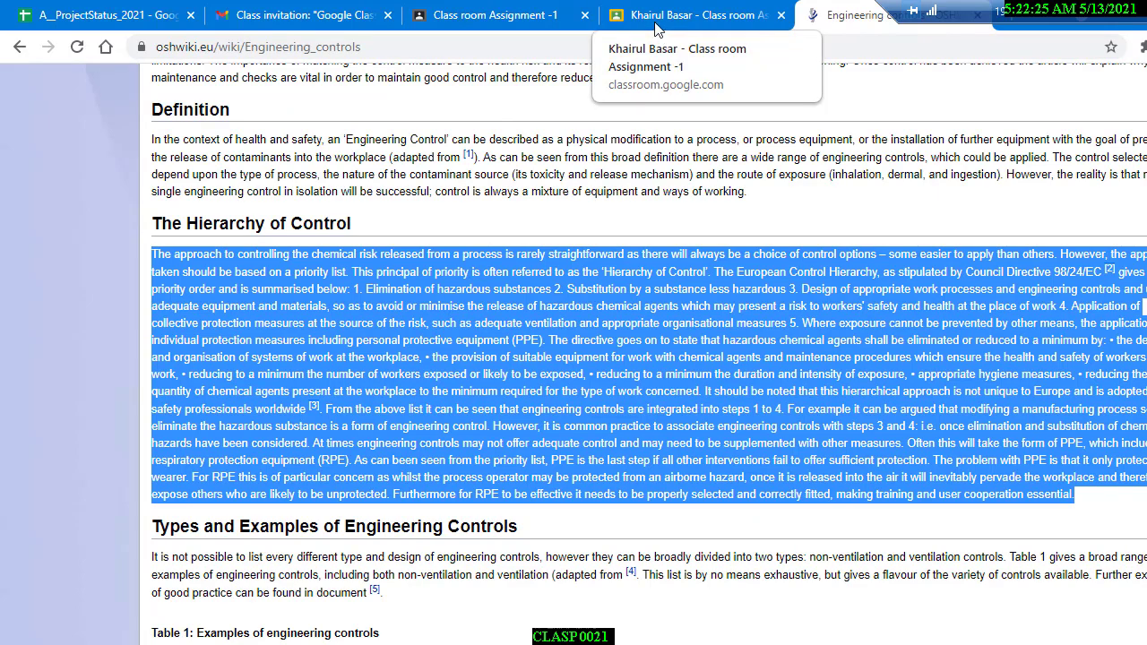
{"action": "left_click", "coordinate": [614, 16]}
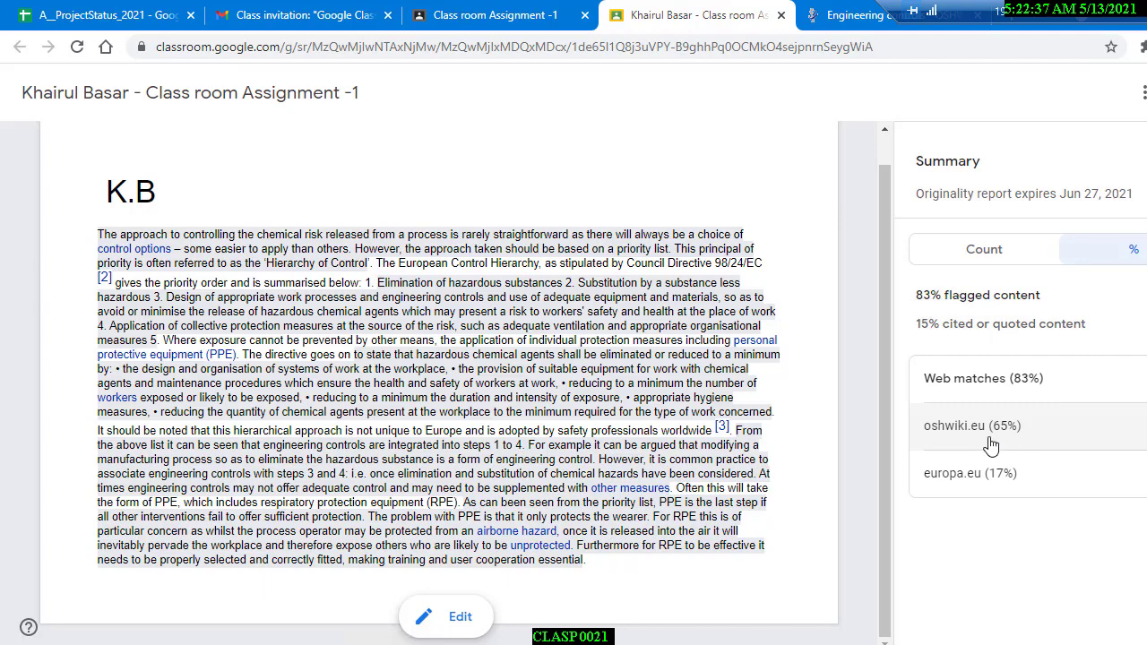
{"action": "left_click", "coordinate": [852, 15]}
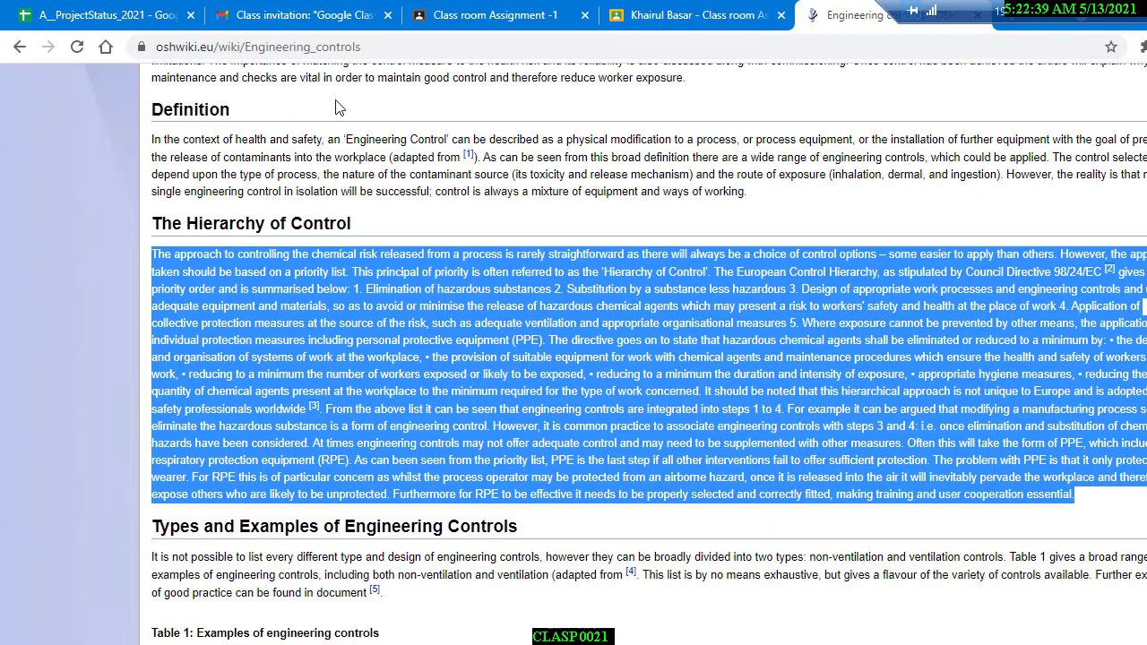
{"action": "left_click", "coordinate": [686, 25]}
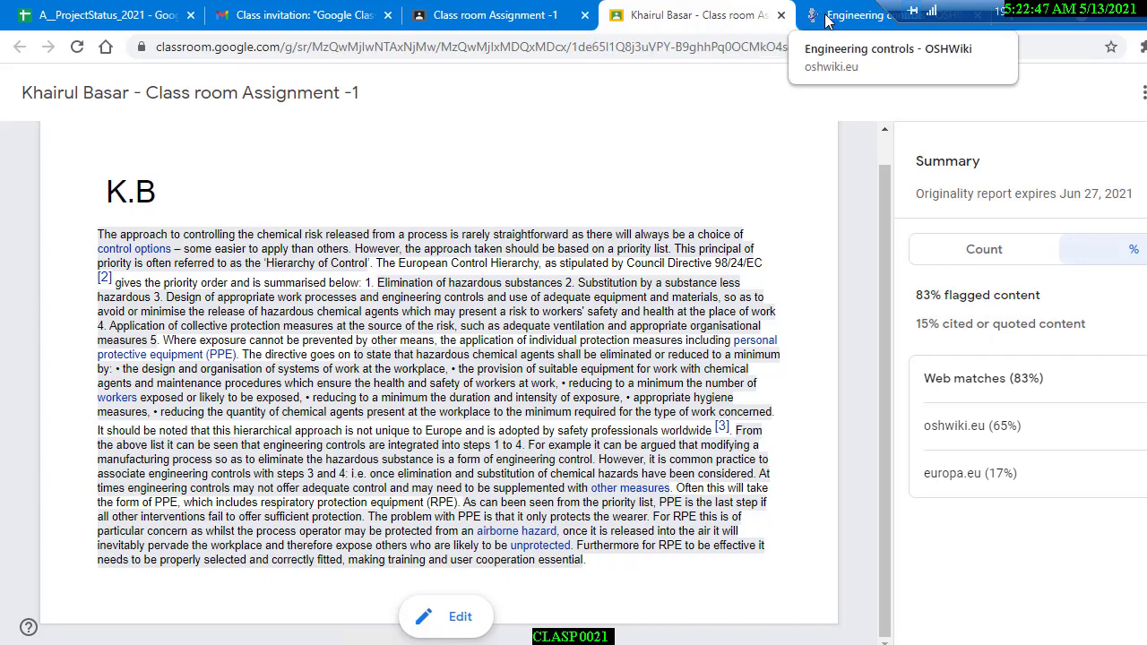
Step: Close the originality report and the OSHWiki article to return to the student's assignment page
{"action": "left_click", "coordinate": [781, 17]}
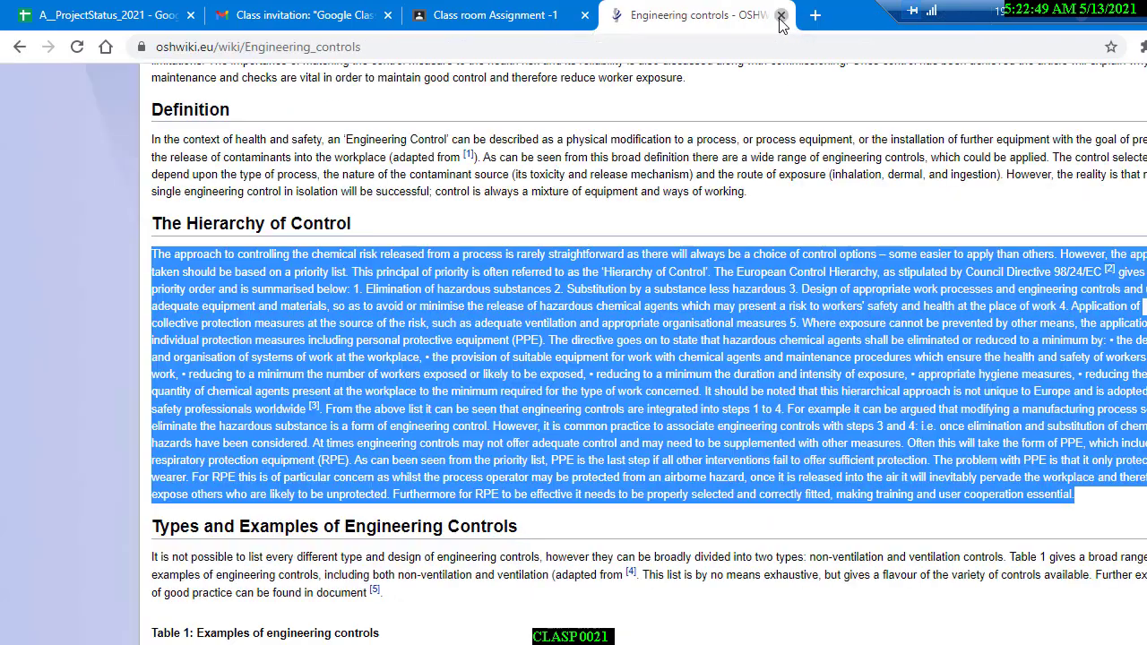
{"action": "left_click", "coordinate": [781, 16]}
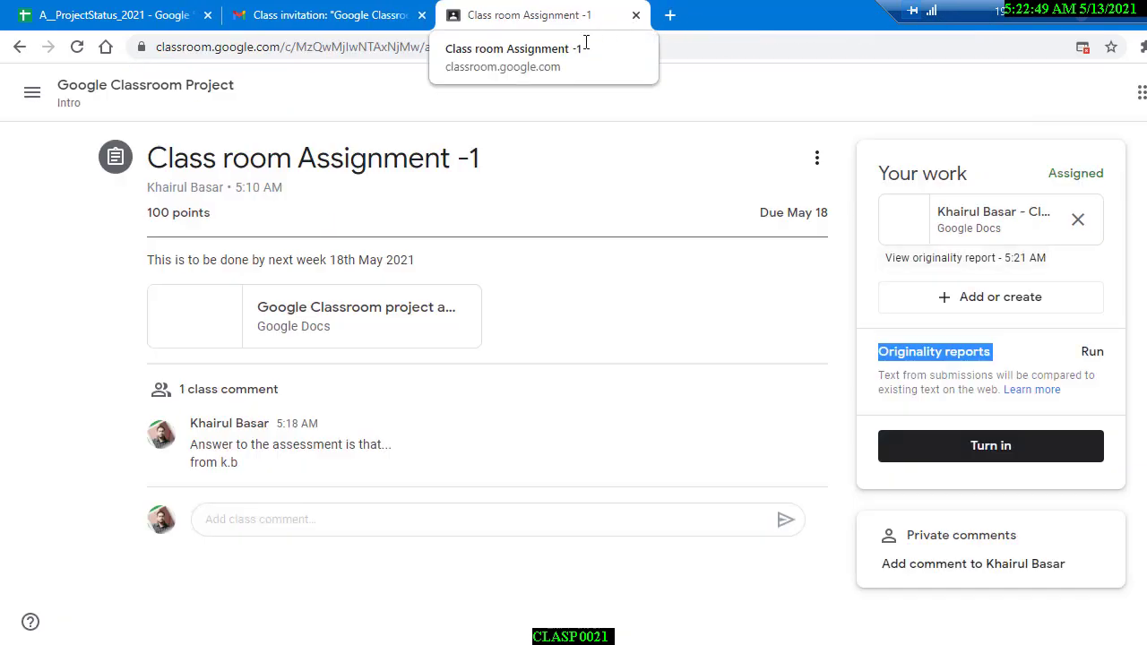
{"action": "left_click", "coordinate": [576, 567]}
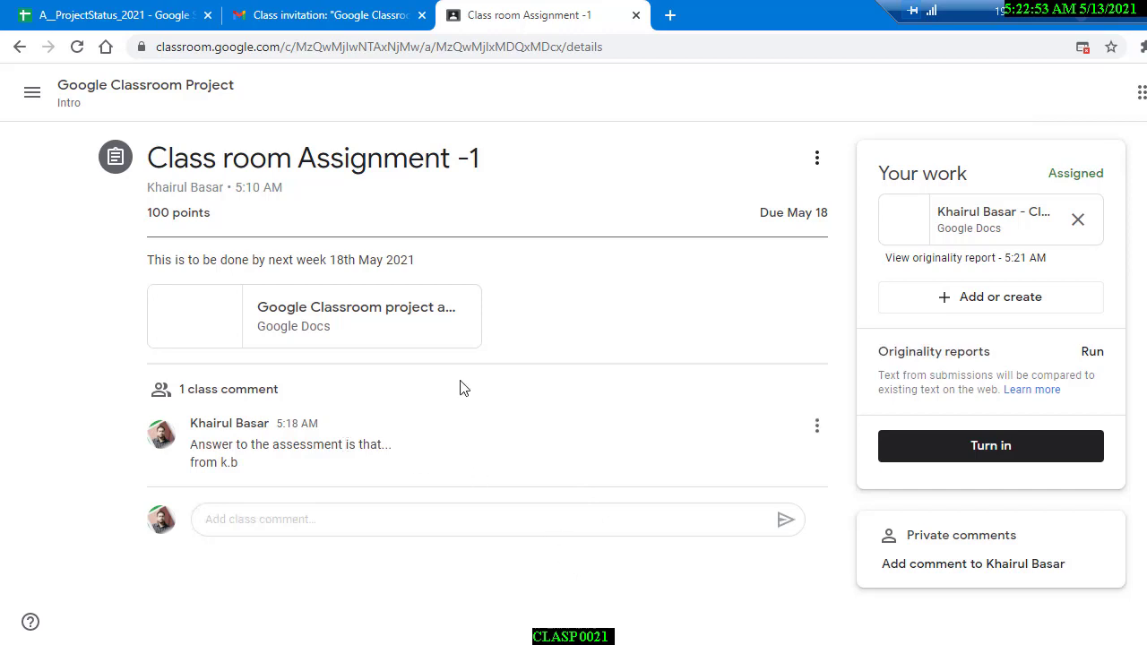
Step: In the other student's assignment window, create a new Google Docs file as that student's own work
{"action": "key", "text": "alt+Tab"}
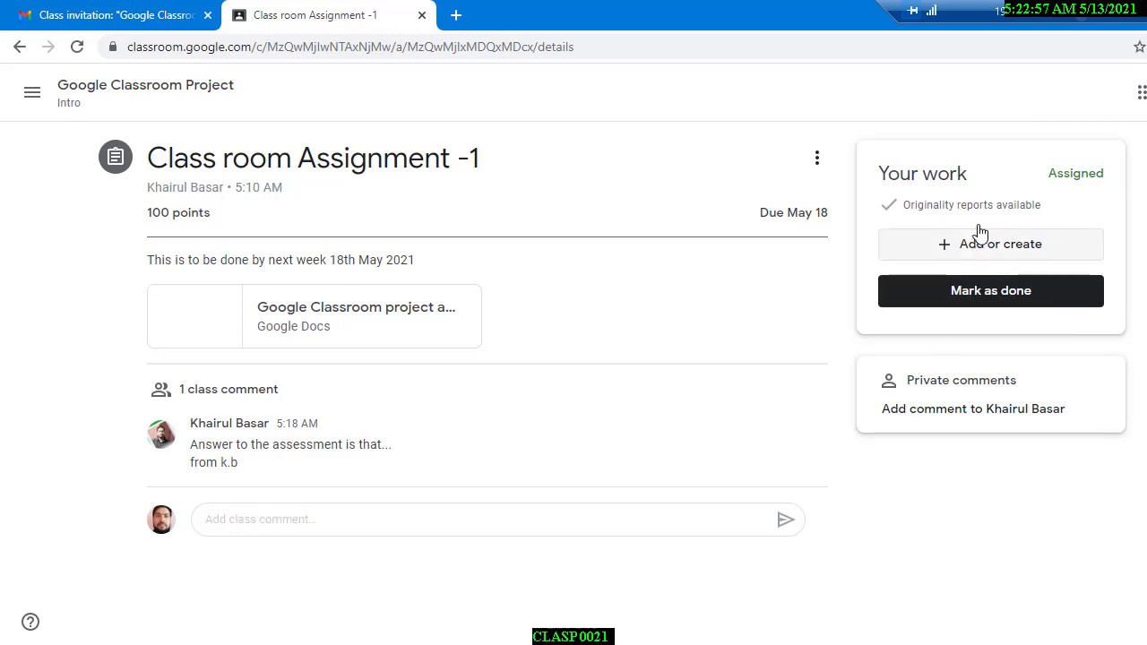
{"action": "left_click", "coordinate": [971, 252]}
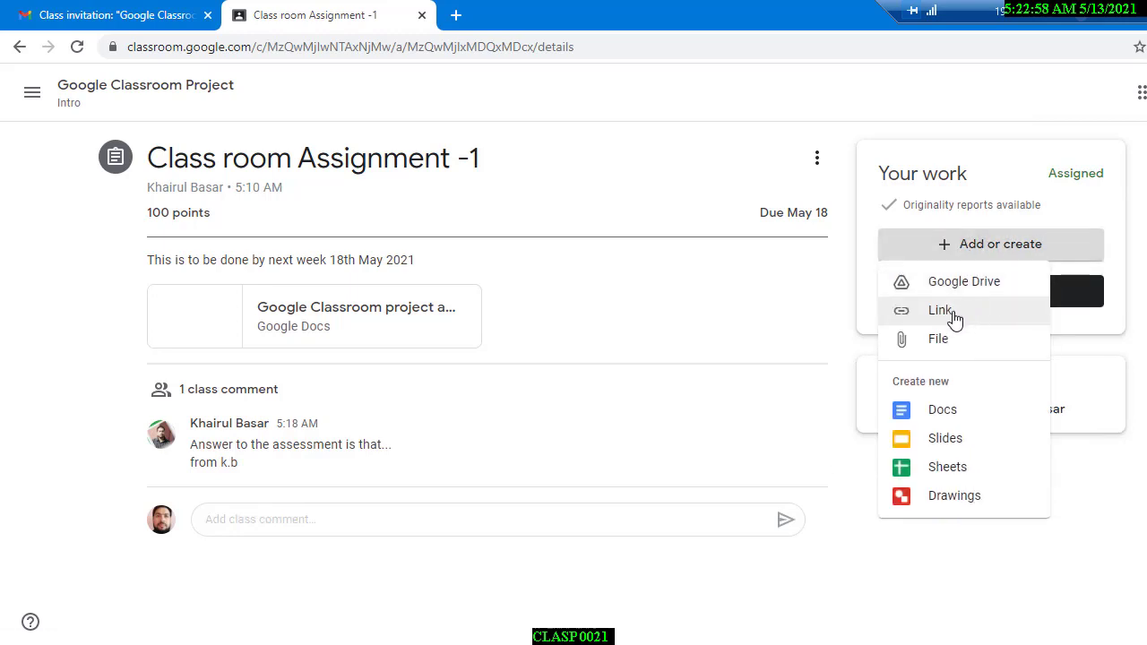
{"action": "left_click", "coordinate": [934, 414]}
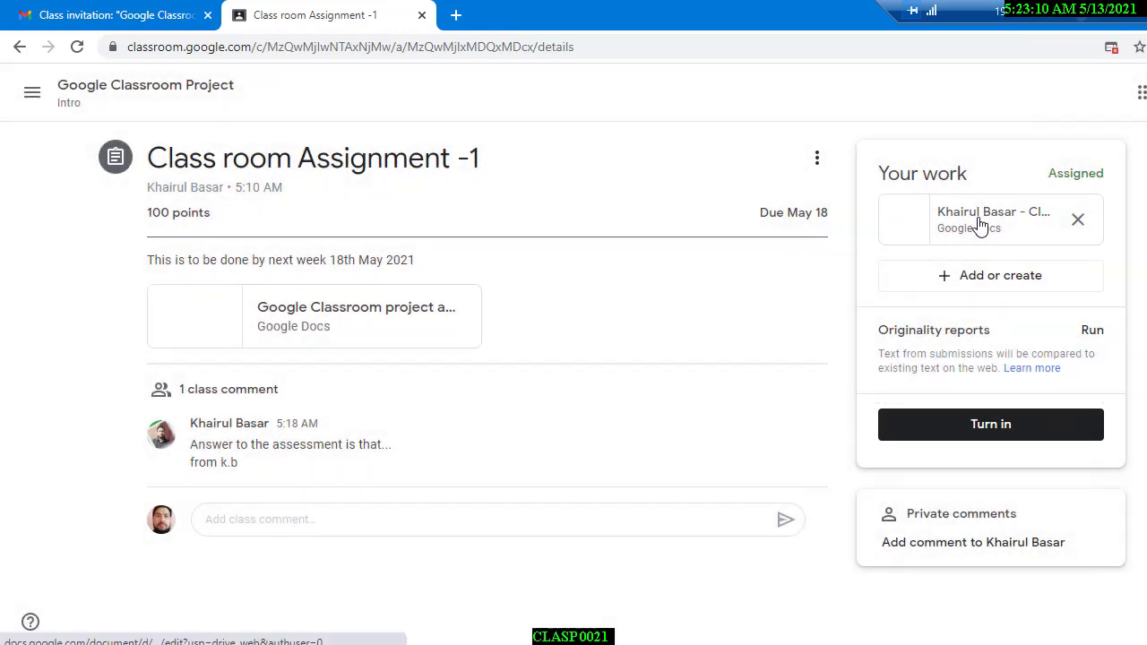
Step: Open the other student's new document, enter the heading "Best of me", dismiss the citations tip, and apply the Title style
{"action": "left_click", "coordinate": [981, 225]}
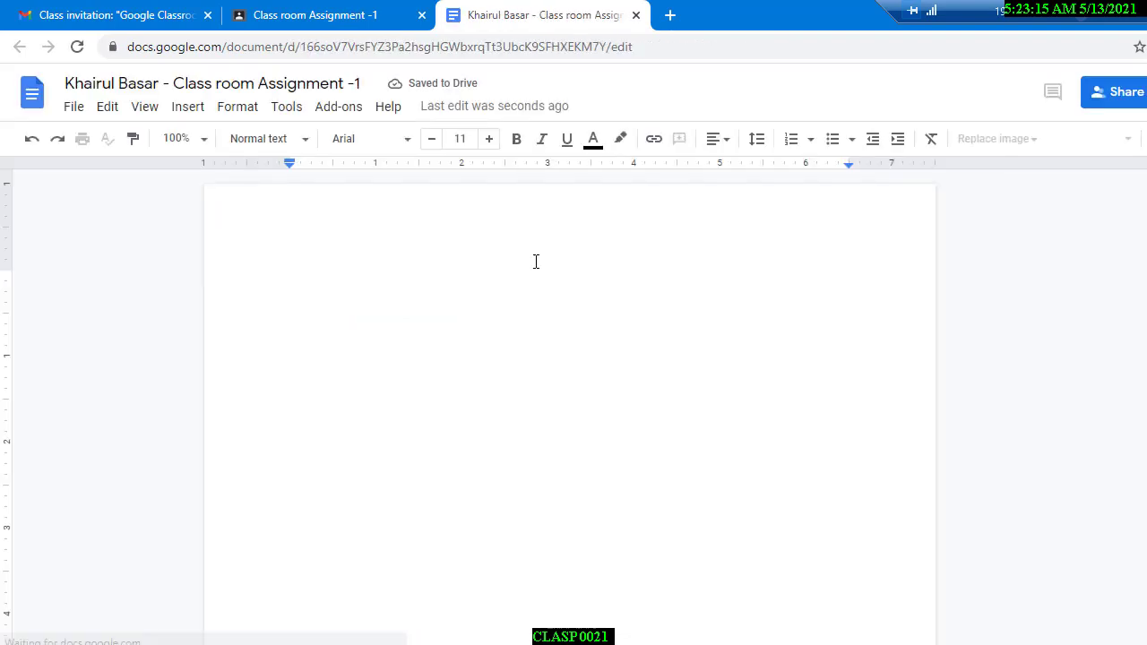
{"action": "type", "text": "Best of me"}
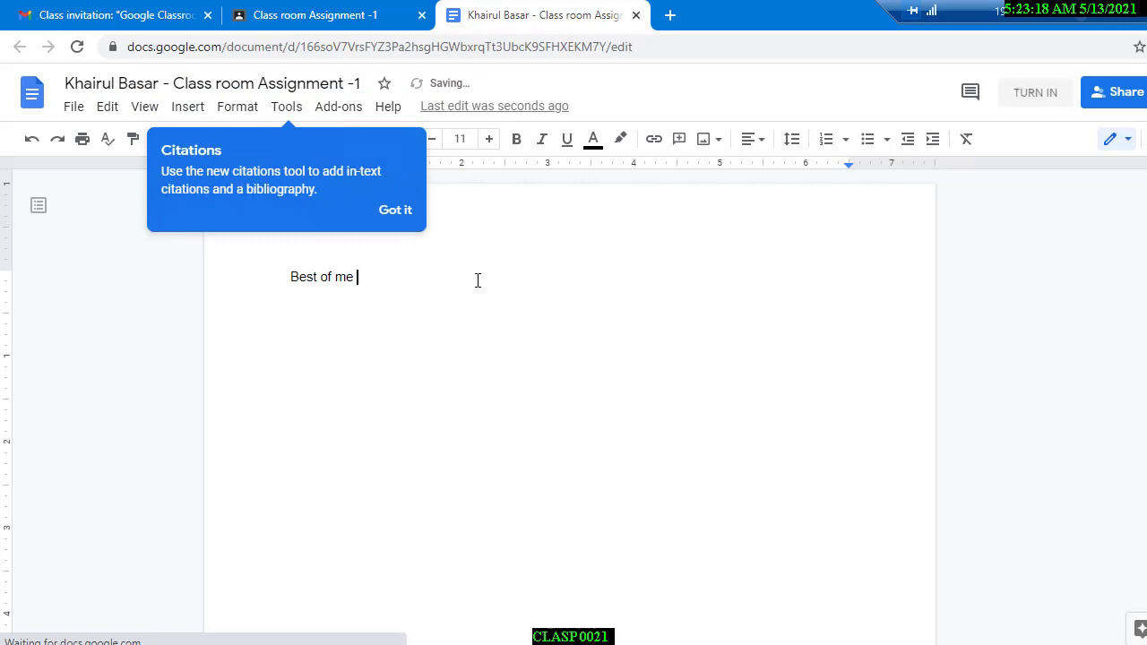
{"action": "left_click_drag", "start_coordinate": [476, 282], "coordinate": [279, 282]}
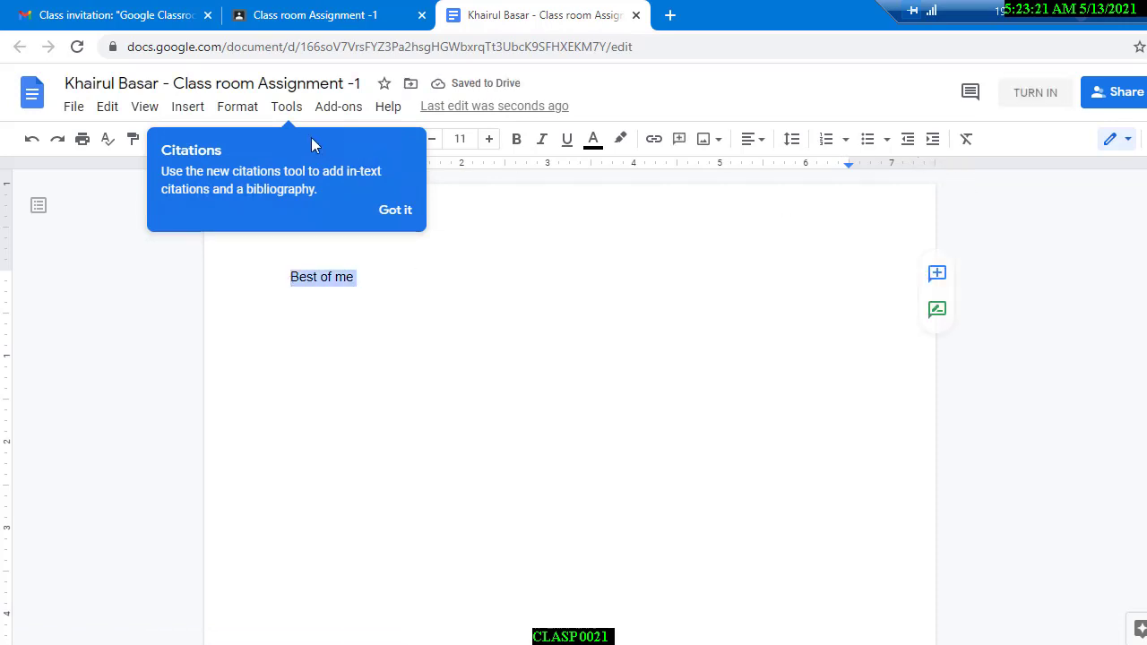
{"action": "left_click", "coordinate": [395, 212]}
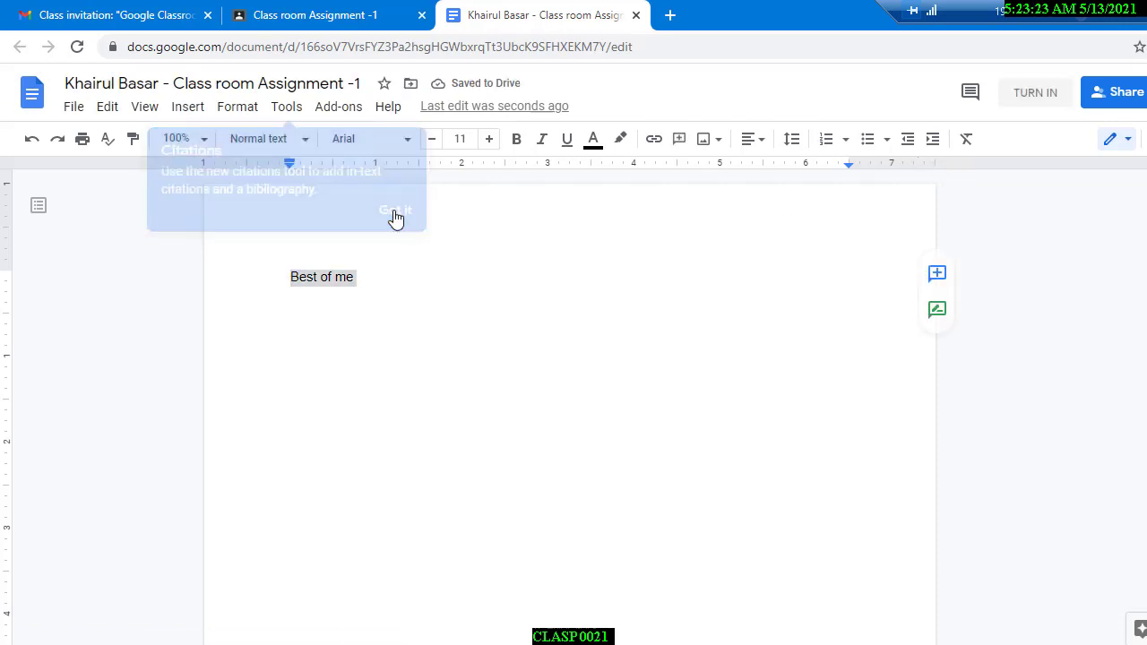
{"action": "left_click", "coordinate": [375, 143]}
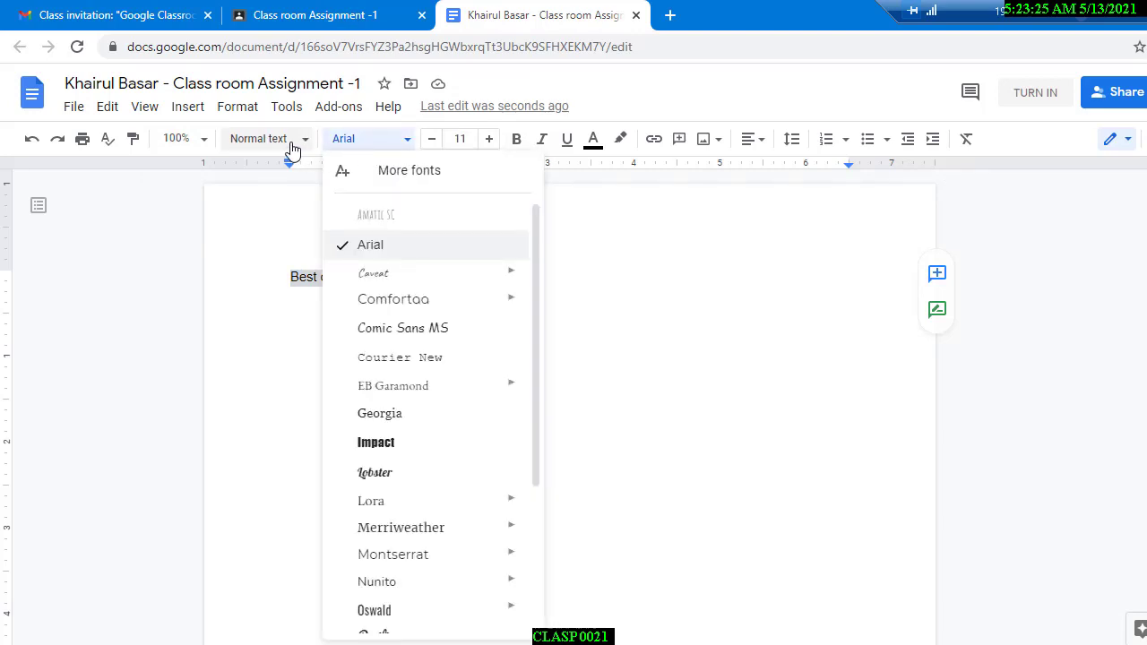
{"action": "left_click", "coordinate": [295, 144]}
{"action": "left_click", "coordinate": [303, 257]}
{"action": "left_click", "coordinate": [684, 349]}
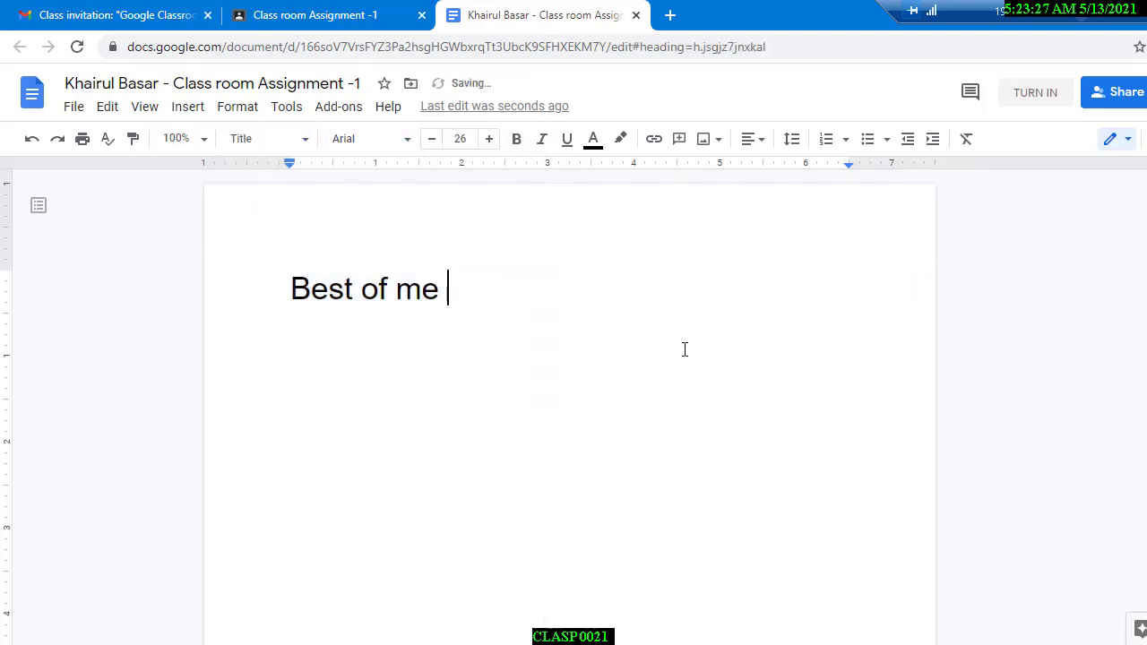
Step: Paste the copied chemical risk article text below the "Best of me" heading and close the document
{"action": "key", "text": "Return"}
{"action": "key", "text": "ctrl+v"}
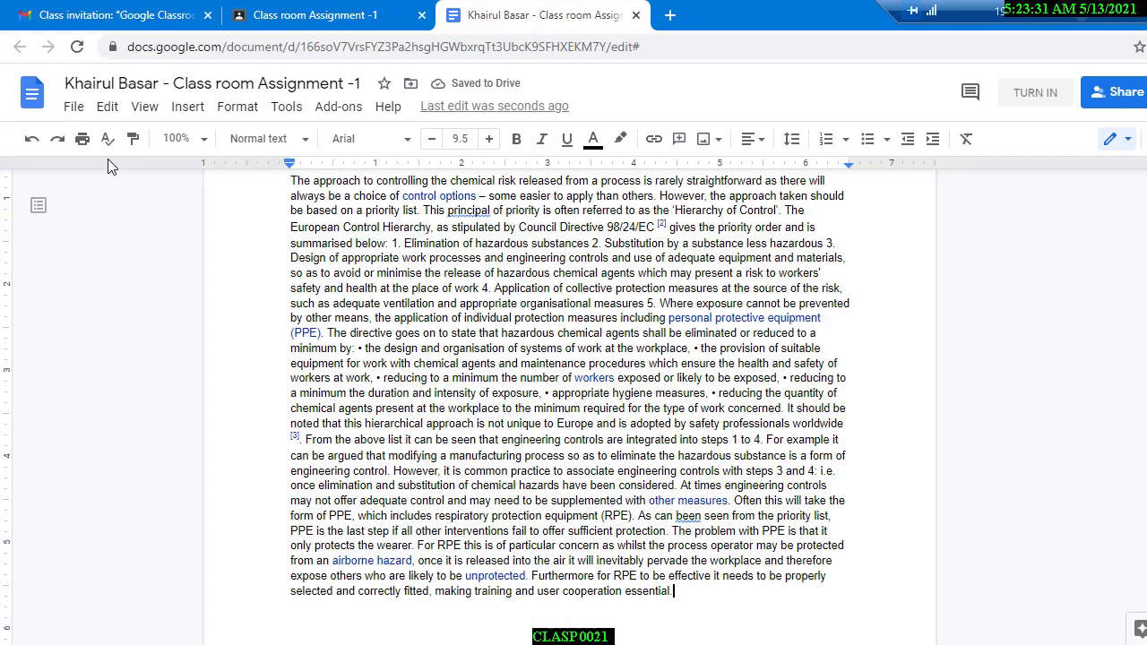
{"action": "left_click", "coordinate": [71, 112]}
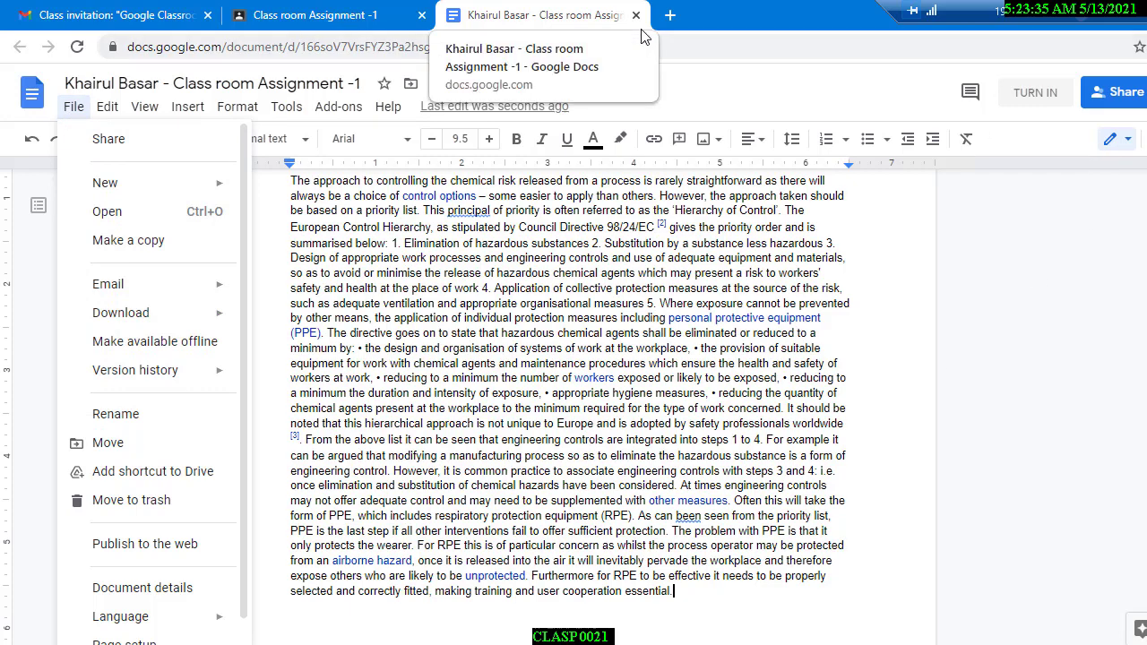
{"action": "left_click", "coordinate": [635, 15]}
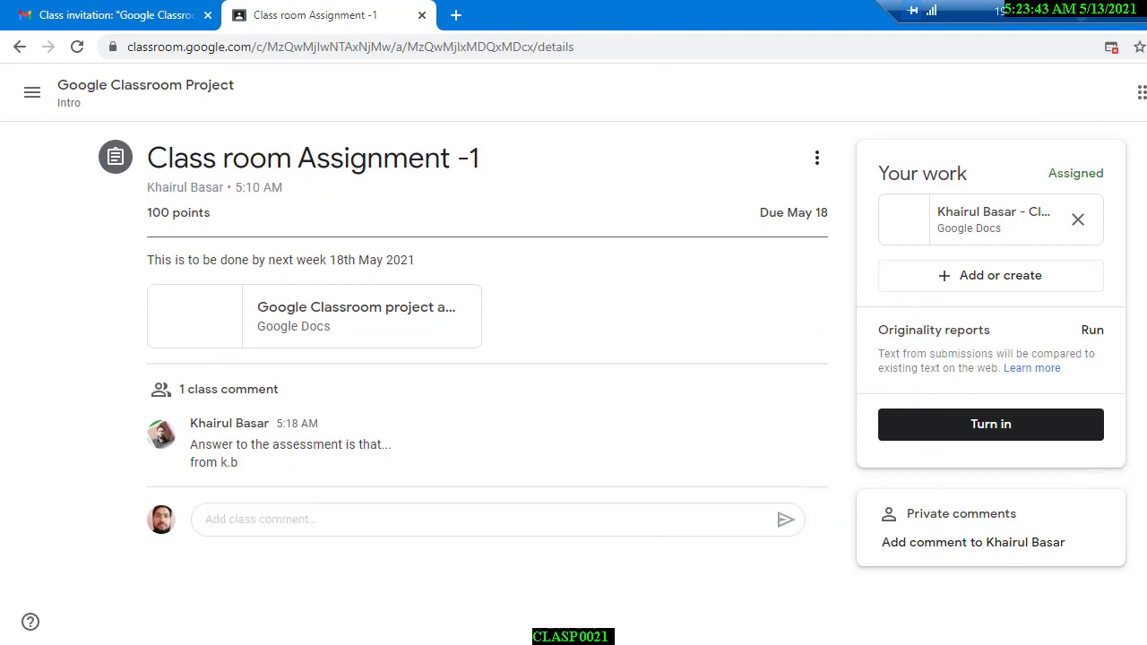
Step: Run an originality report on the student's attached document and review its matches as percentages
{"action": "left_click", "coordinate": [1096, 332]}
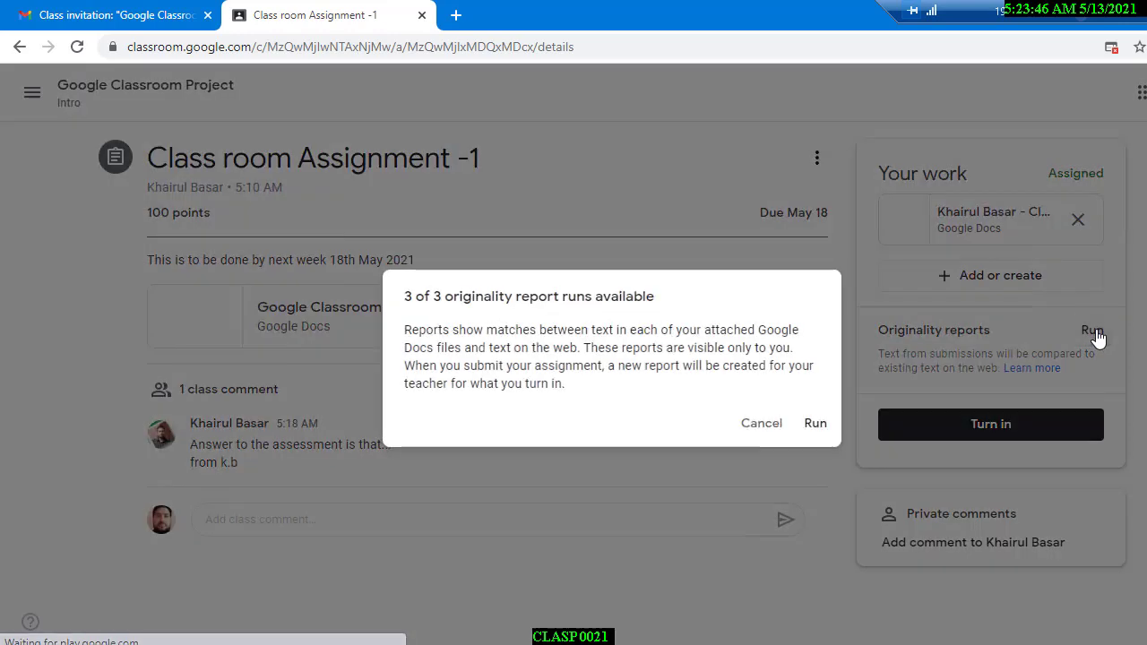
{"action": "left_click", "coordinate": [812, 428]}
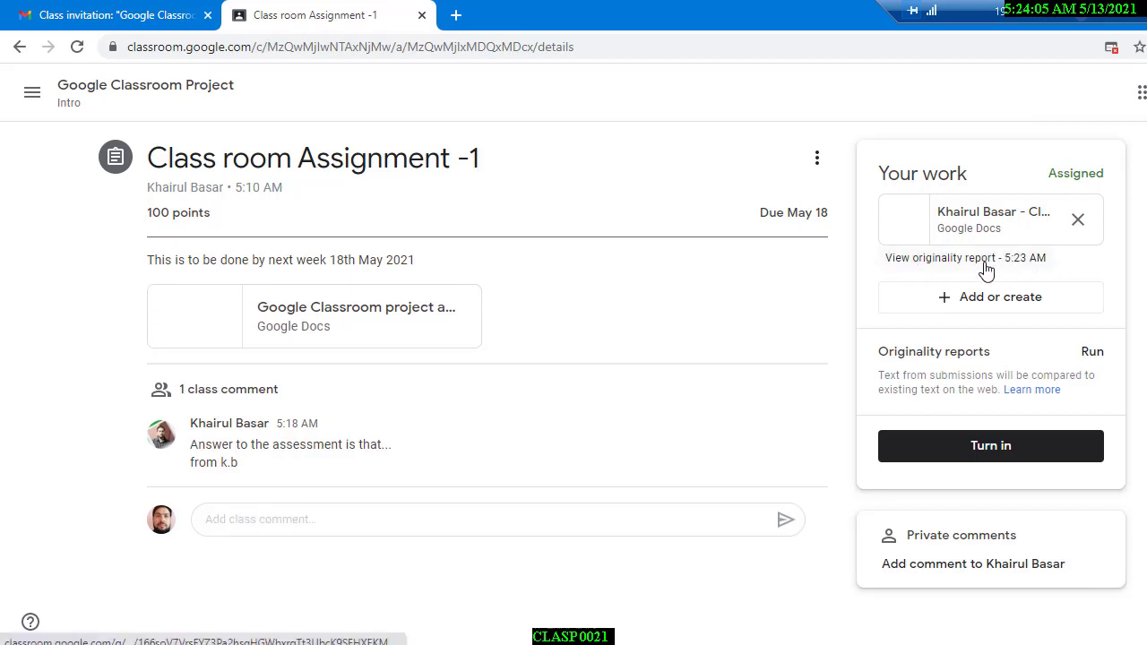
{"action": "left_click", "coordinate": [1008, 261]}
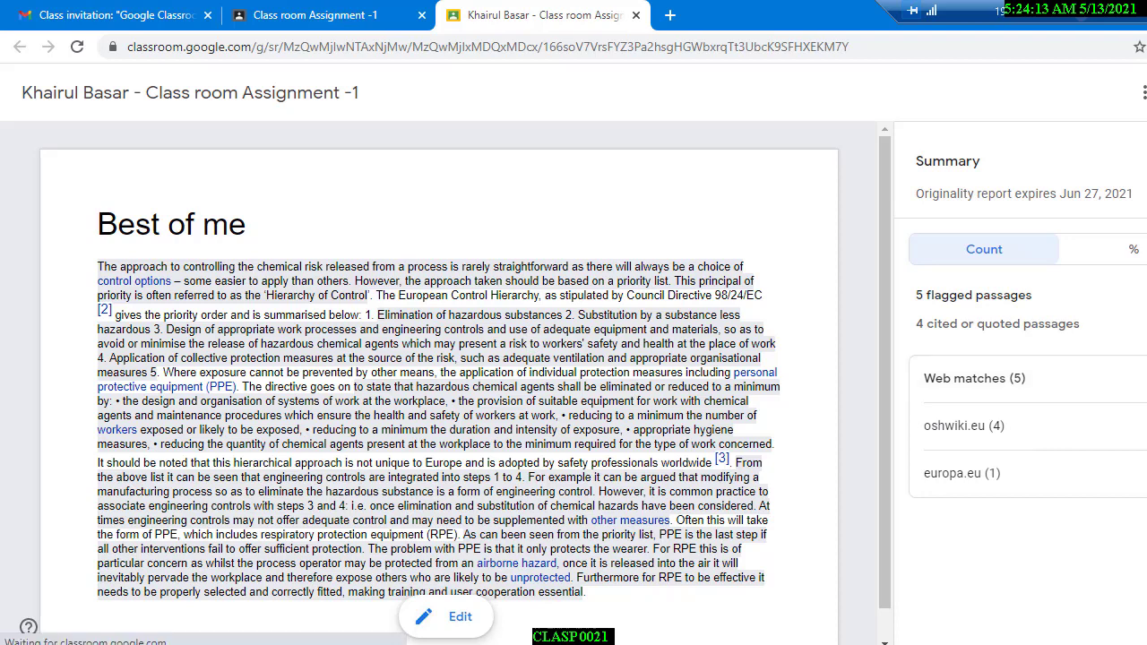
{"action": "left_click", "coordinate": [1133, 254]}
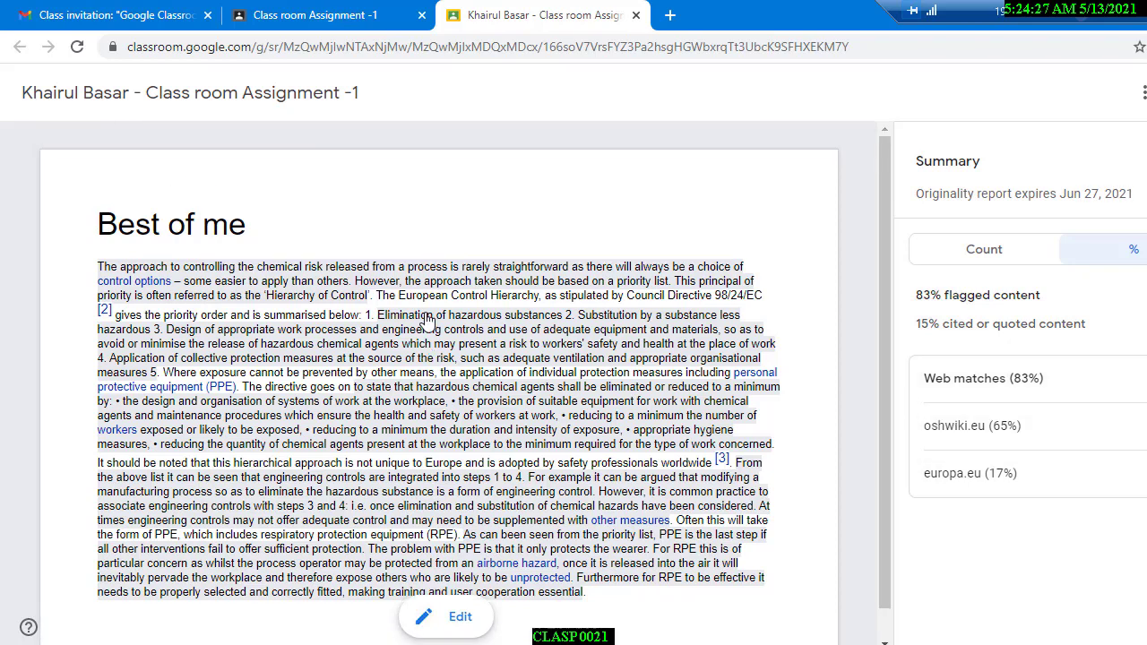
{"action": "left_click", "coordinate": [636, 16]}
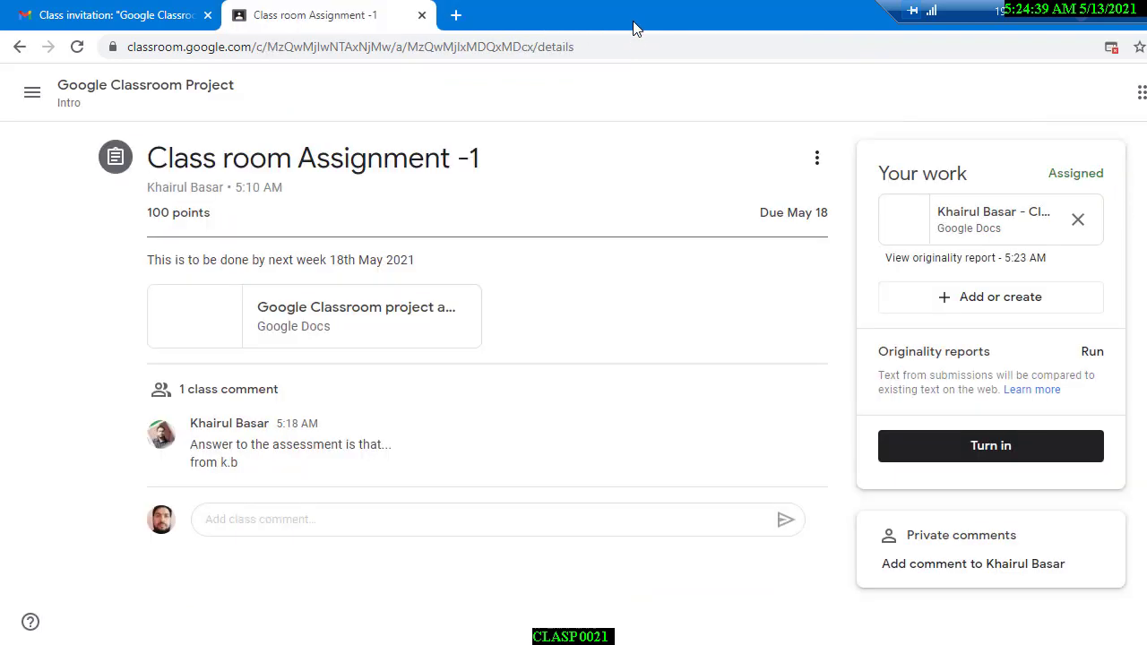
Step: Turn in the student's attached document for "Class room Assignment -1" and confirm the submission
{"action": "right_click", "coordinate": [1009, 457]}
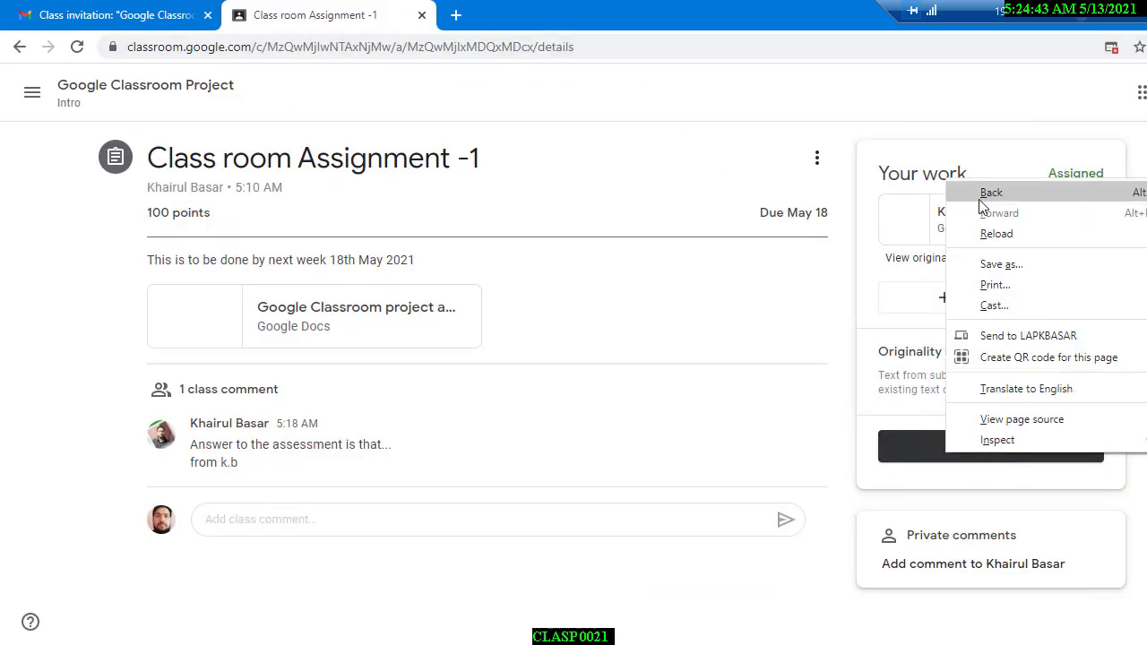
{"action": "left_click", "coordinate": [677, 447]}
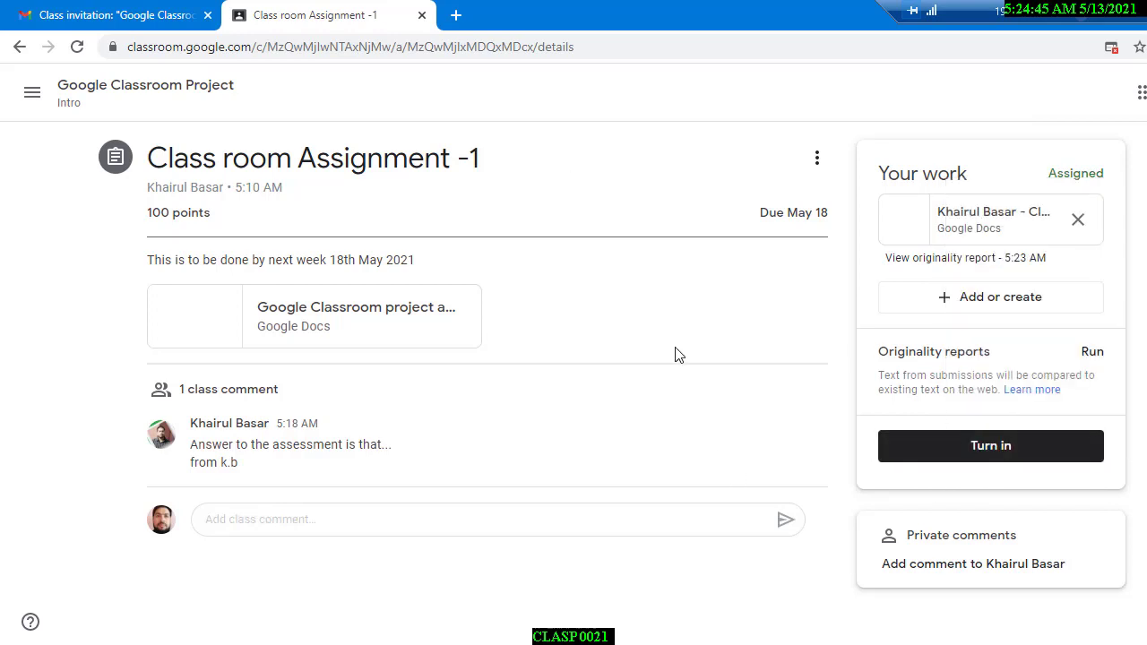
{"action": "left_click", "coordinate": [990, 457]}
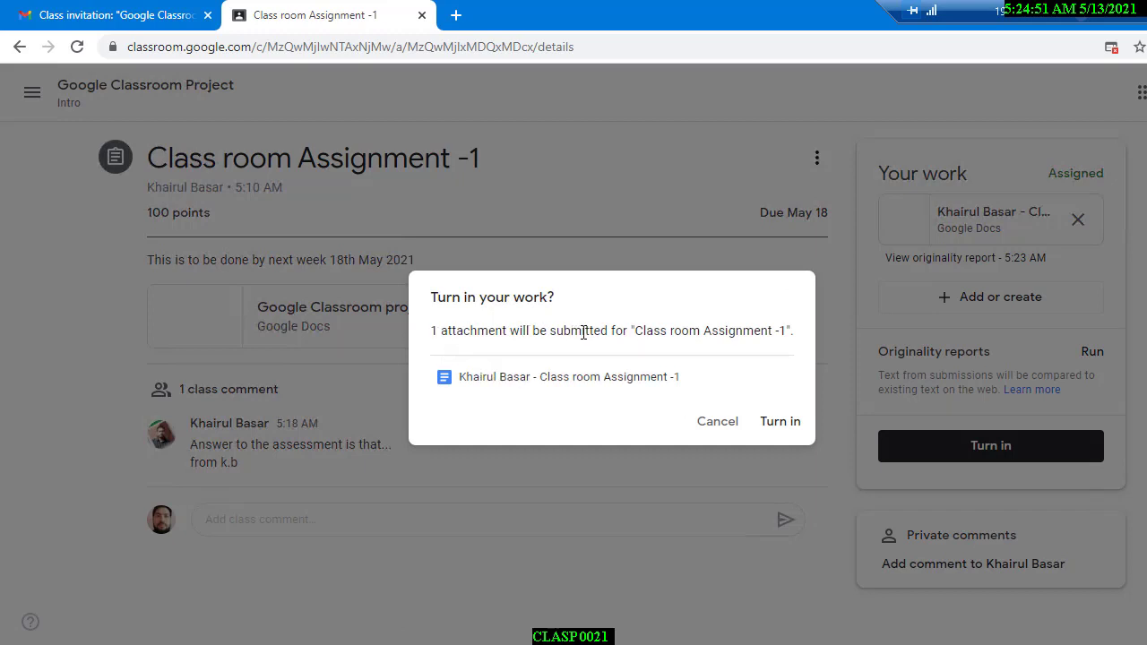
{"action": "left_click_drag", "start_coordinate": [637, 331], "coordinate": [788, 331]}
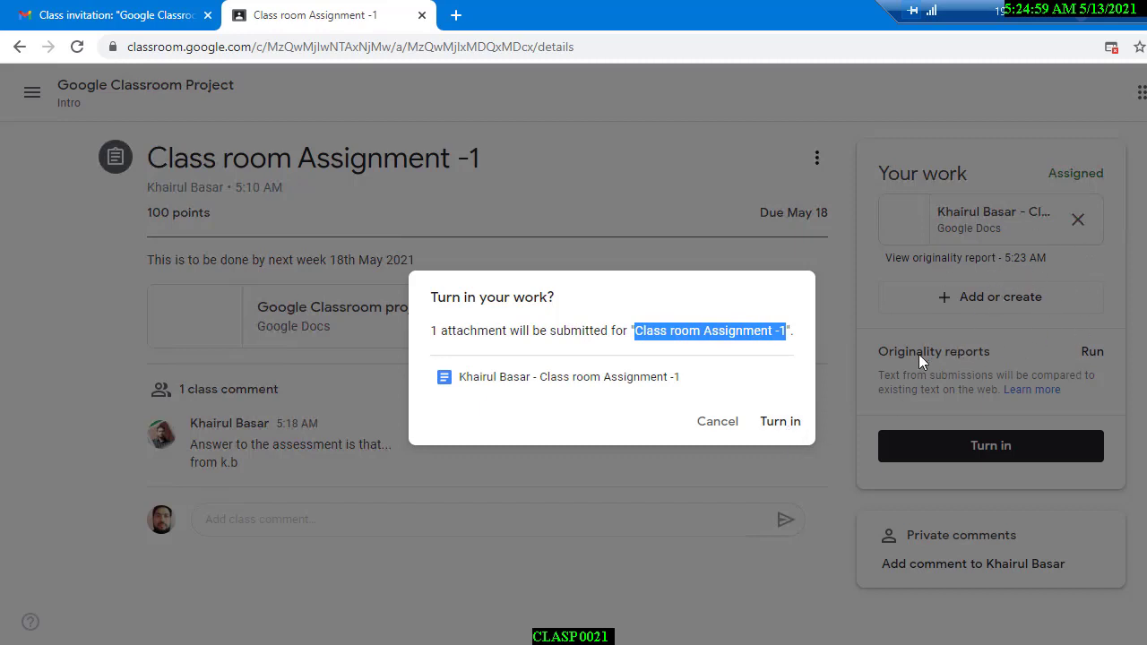
{"action": "left_click", "coordinate": [780, 423]}
{"action": "left_click", "coordinate": [781, 423]}
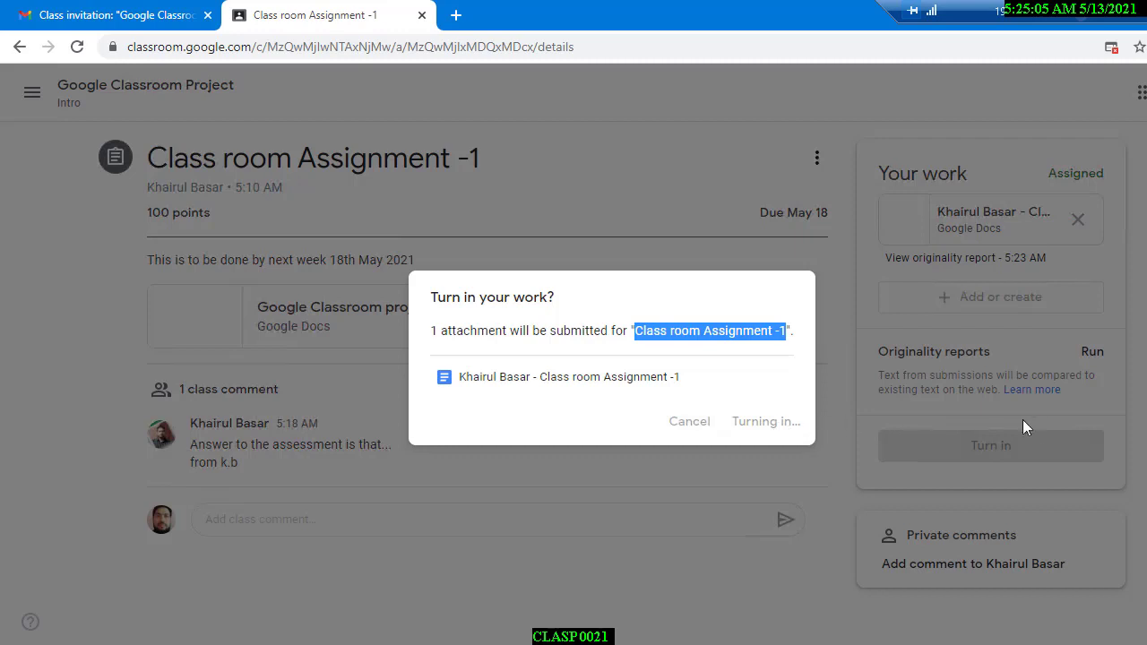
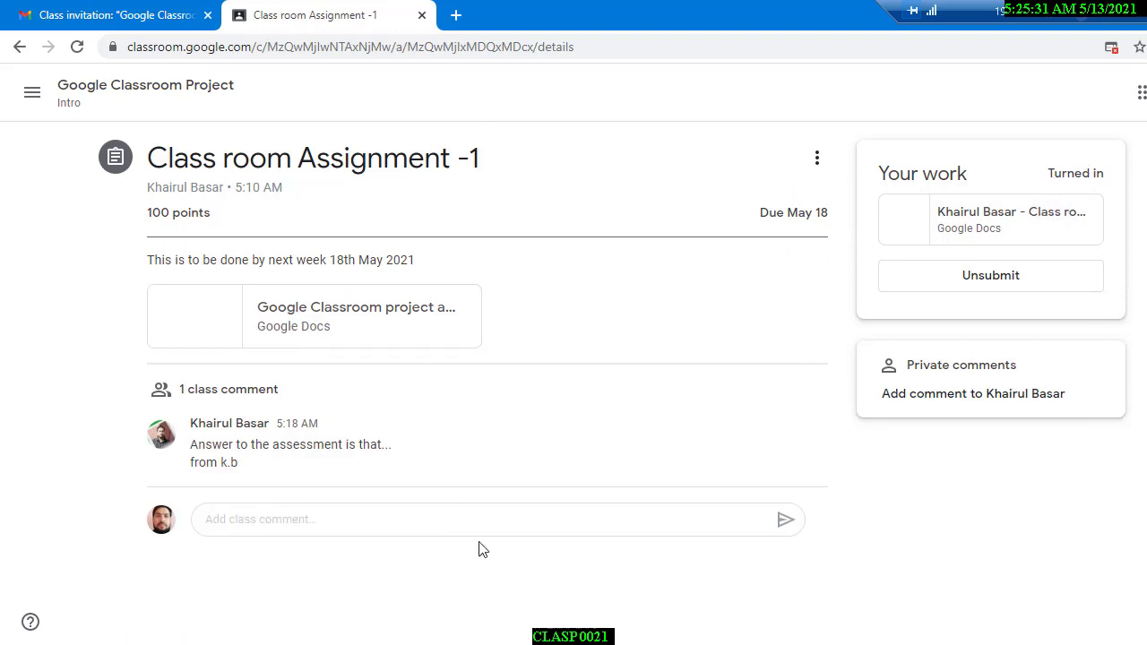
Step: Switch to the teacher's window, reload the assignment's student work page, and close the two extra Classroom pages
{"action": "key", "text": "alt+Tab"}
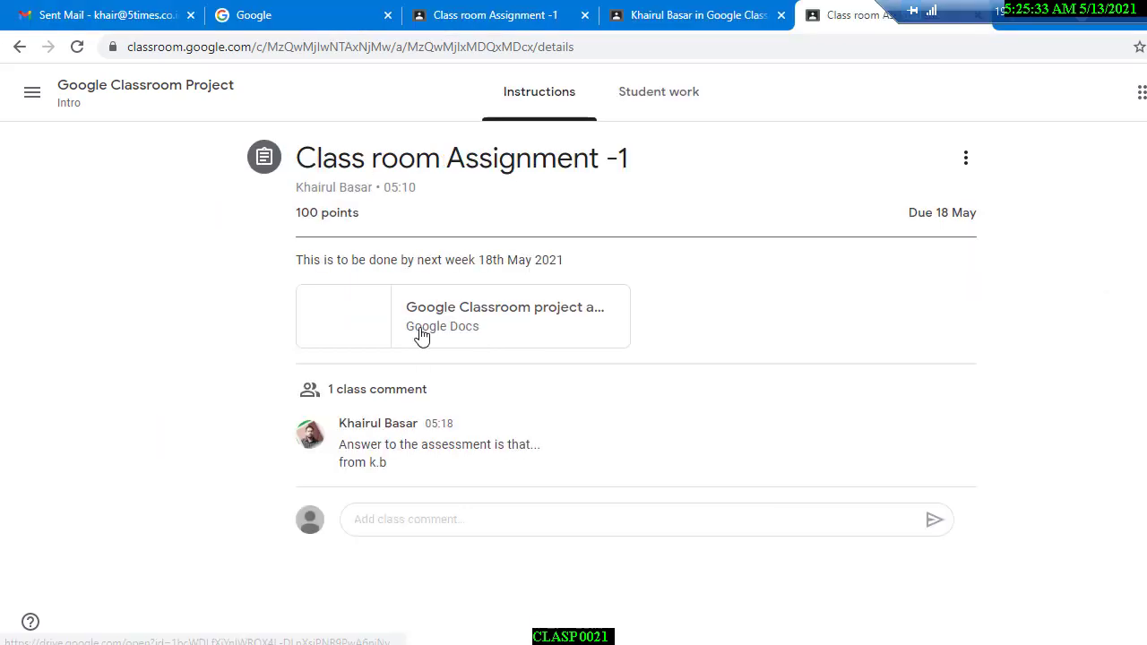
{"action": "left_click", "coordinate": [676, 22]}
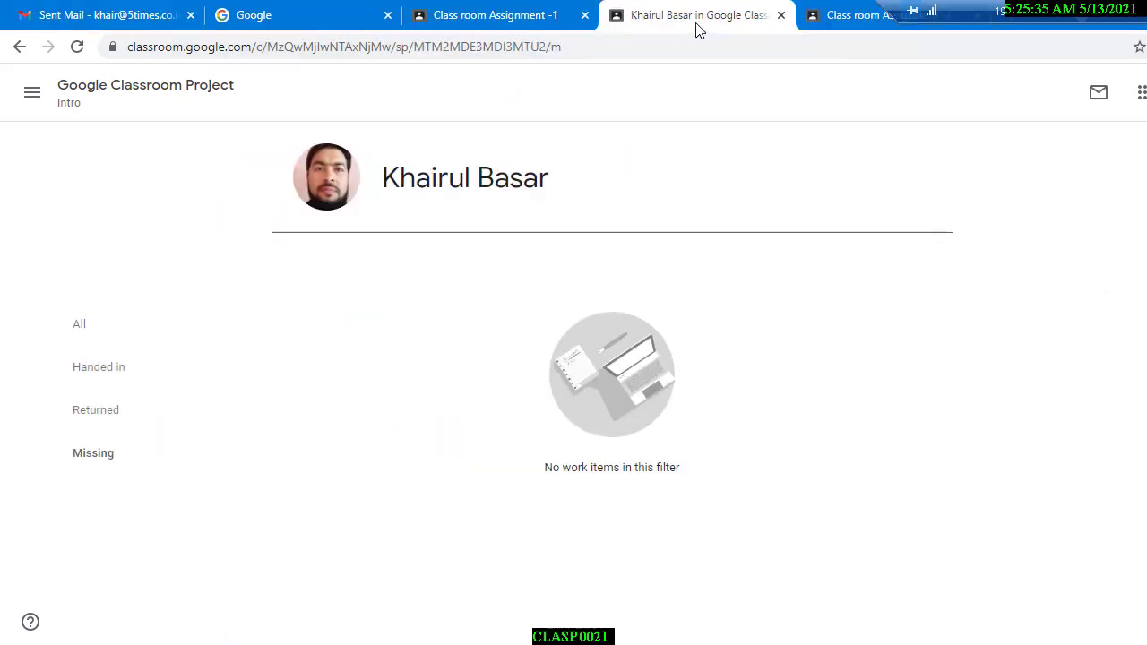
{"action": "left_click", "coordinate": [502, 17]}
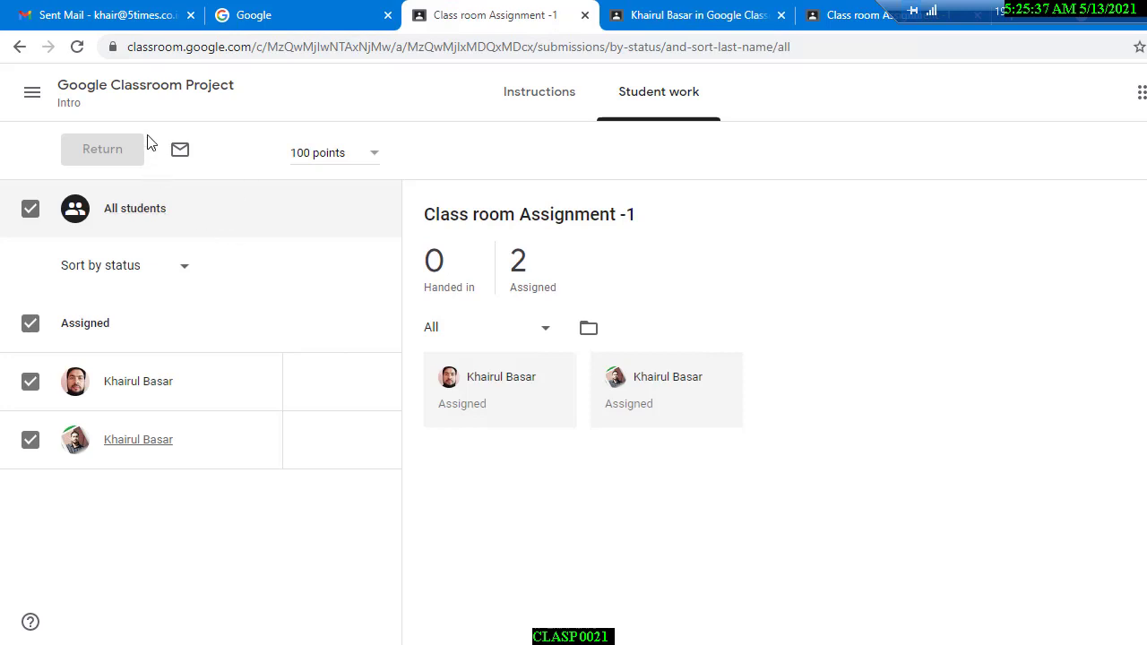
{"action": "left_click", "coordinate": [77, 47]}
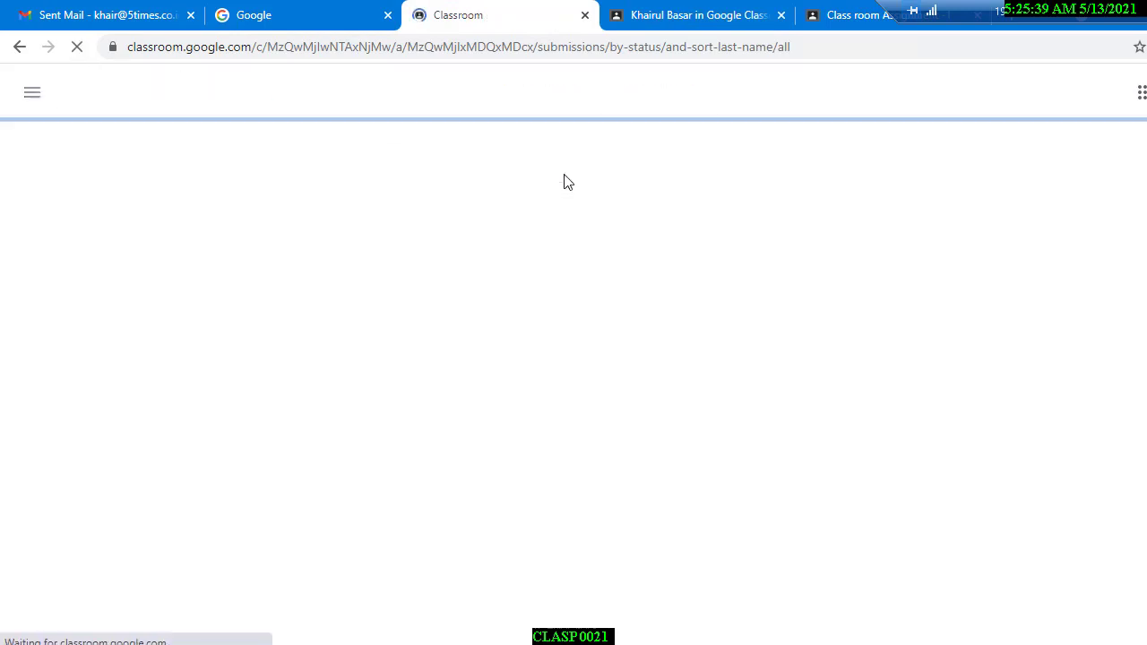
{"action": "left_click", "coordinate": [782, 18]}
{"action": "left_click", "coordinate": [781, 18]}
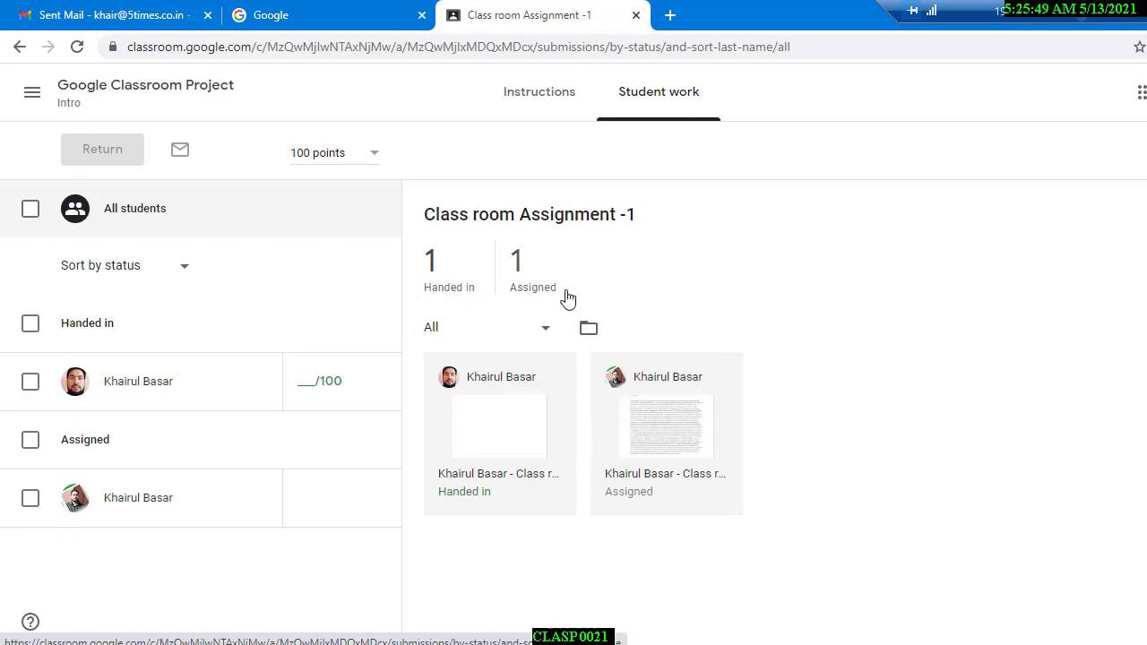
Step: Check the first student's assignment page, then open the handed-in submission in the teacher's window and dismiss the originality report tip
{"action": "left_click", "coordinate": [548, 644]}
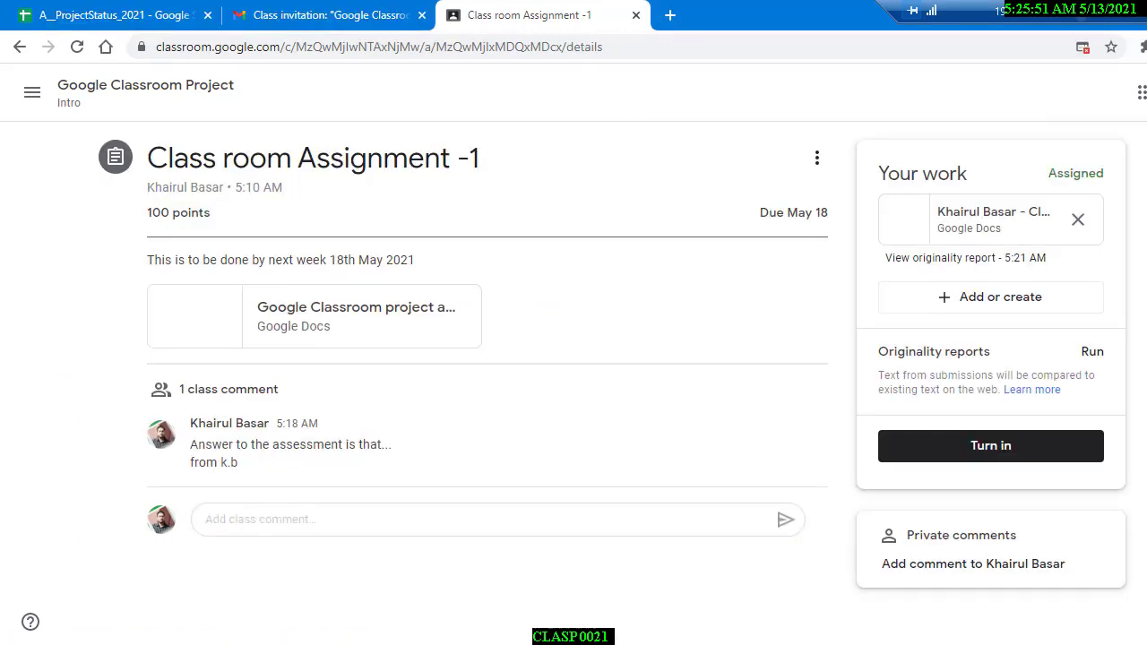
{"action": "left_click", "coordinate": [556, 614]}
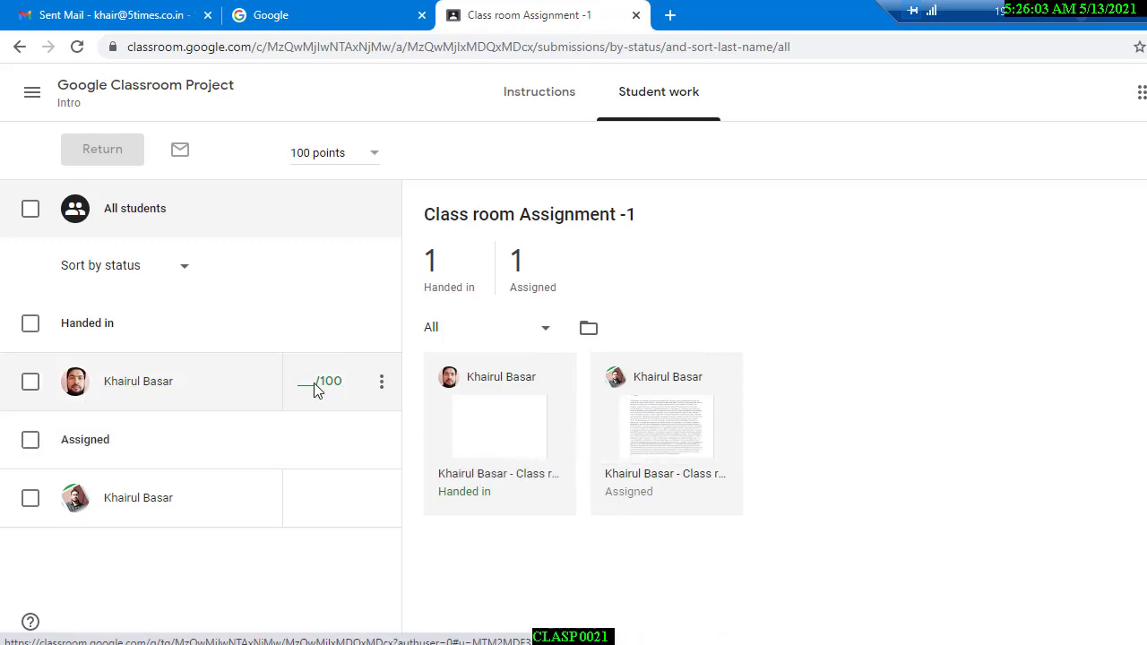
{"action": "left_click", "coordinate": [528, 455]}
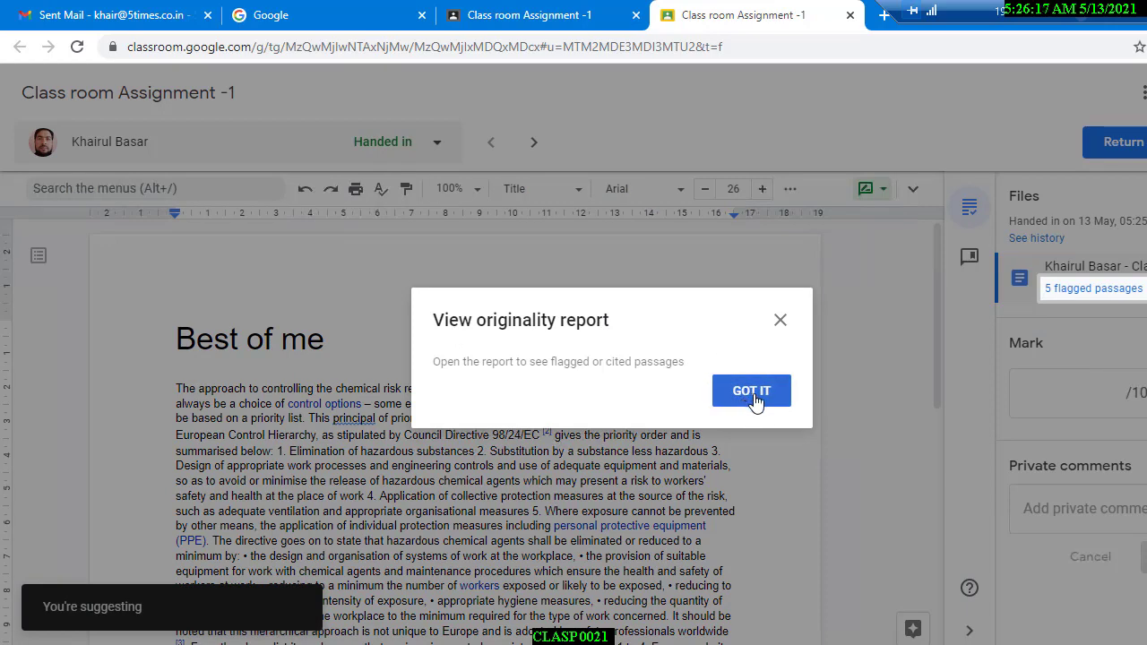
{"action": "left_click", "coordinate": [755, 400]}
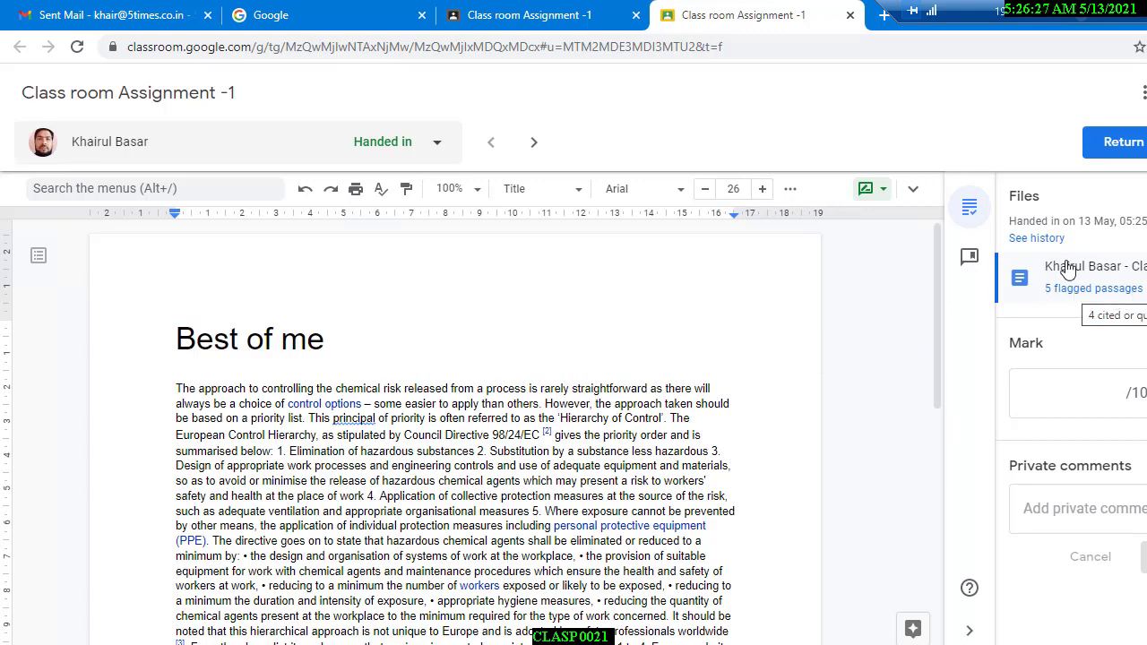
Step: View the submission's history, check its handed-in and assigned times, and close it
{"action": "left_click", "coordinate": [1037, 239]}
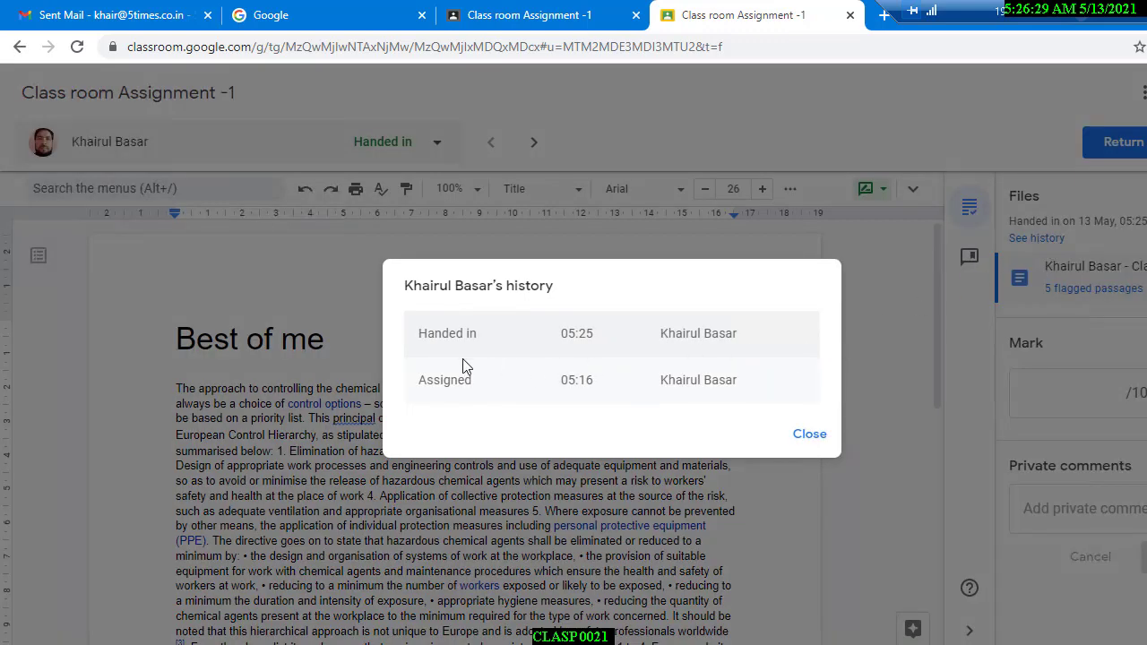
{"action": "left_click_drag", "start_coordinate": [560, 334], "coordinate": [599, 342]}
{"action": "left_click_drag", "start_coordinate": [560, 387], "coordinate": [604, 388]}
{"action": "left_click", "coordinate": [823, 437]}
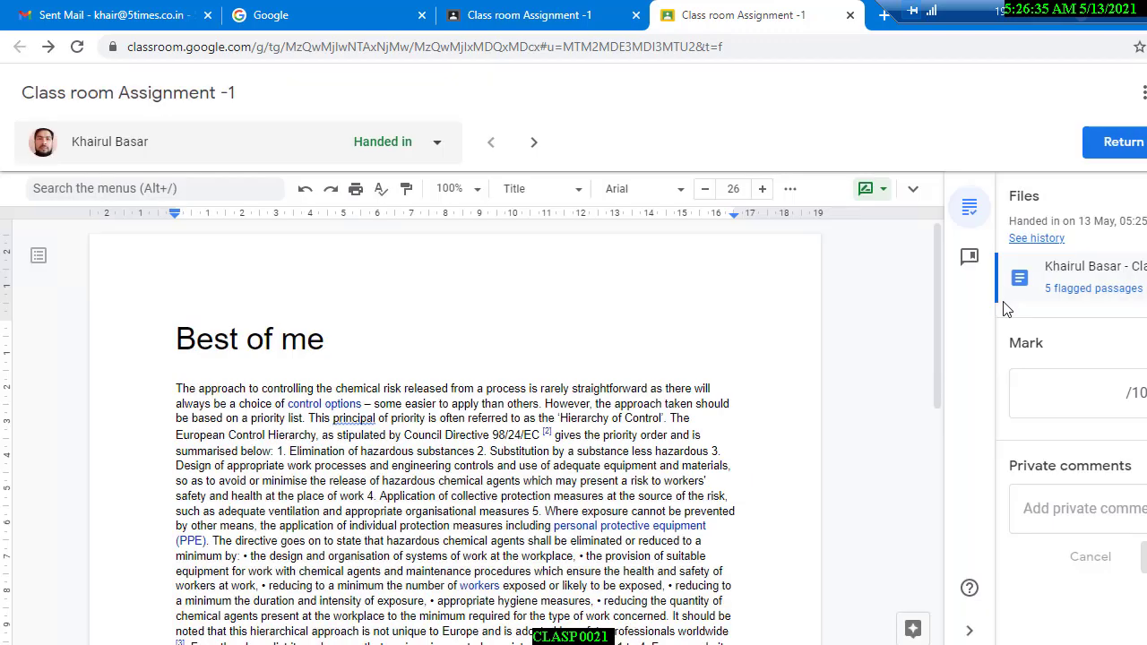
Step: Open the submission's originality report as the teacher, show the matches as percentages, and return to the student work page
{"action": "left_click", "coordinate": [1083, 291]}
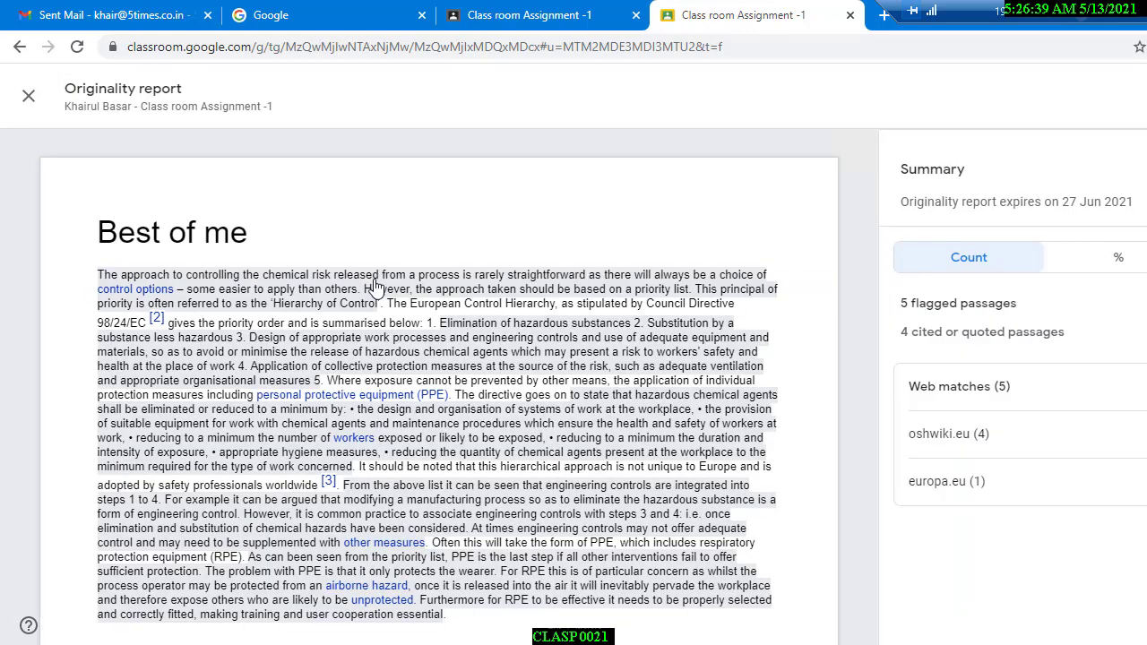
{"action": "scroll", "coordinate": [807, 395], "scroll_direction": "down", "scroll_amount": 1}
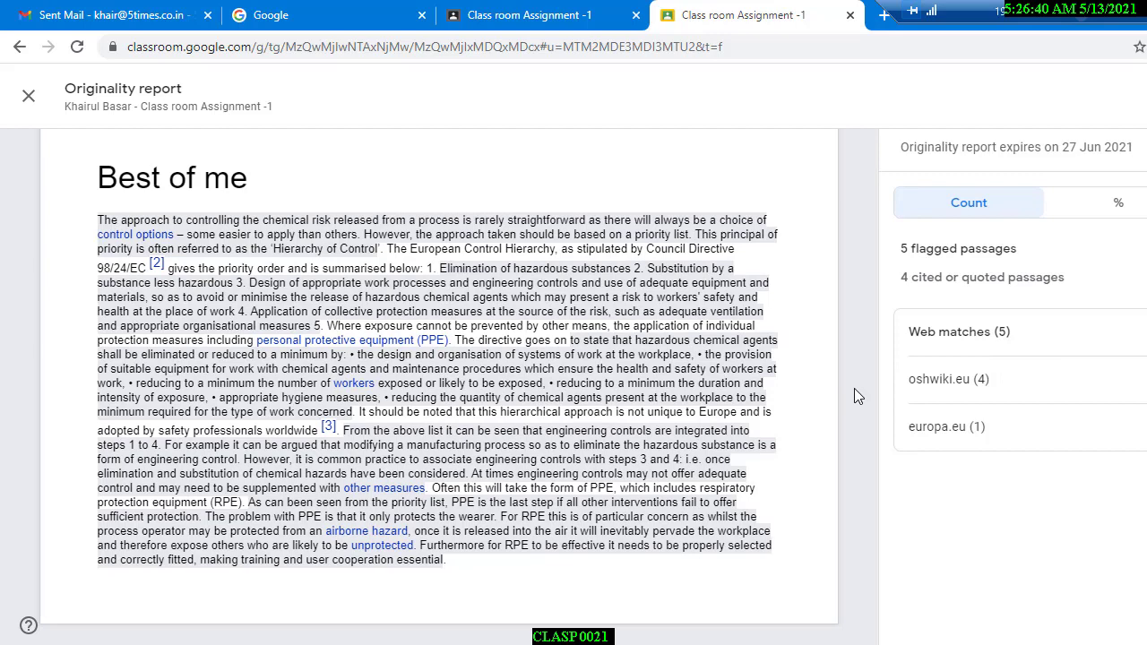
{"action": "left_click", "coordinate": [1119, 204]}
{"action": "left_click_drag", "start_coordinate": [911, 280], "coordinate": [1063, 280]}
{"action": "left_click", "coordinate": [1042, 284]}
{"action": "scroll", "coordinate": [542, 350], "scroll_direction": "up", "scroll_amount": 1}
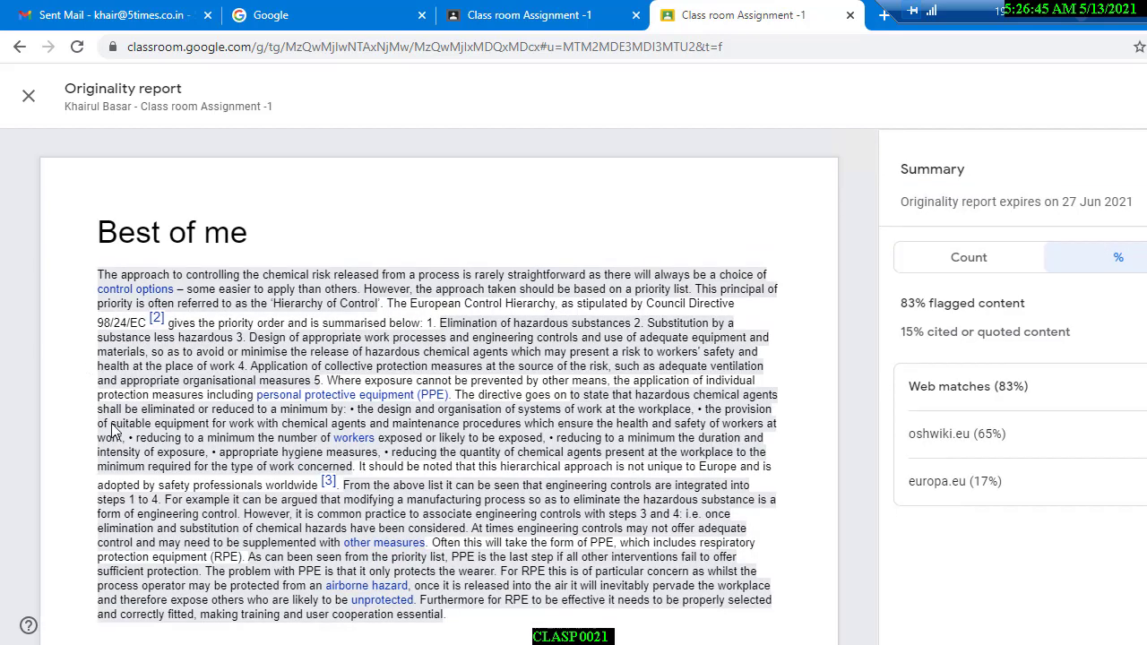
{"action": "left_click", "coordinate": [850, 16]}
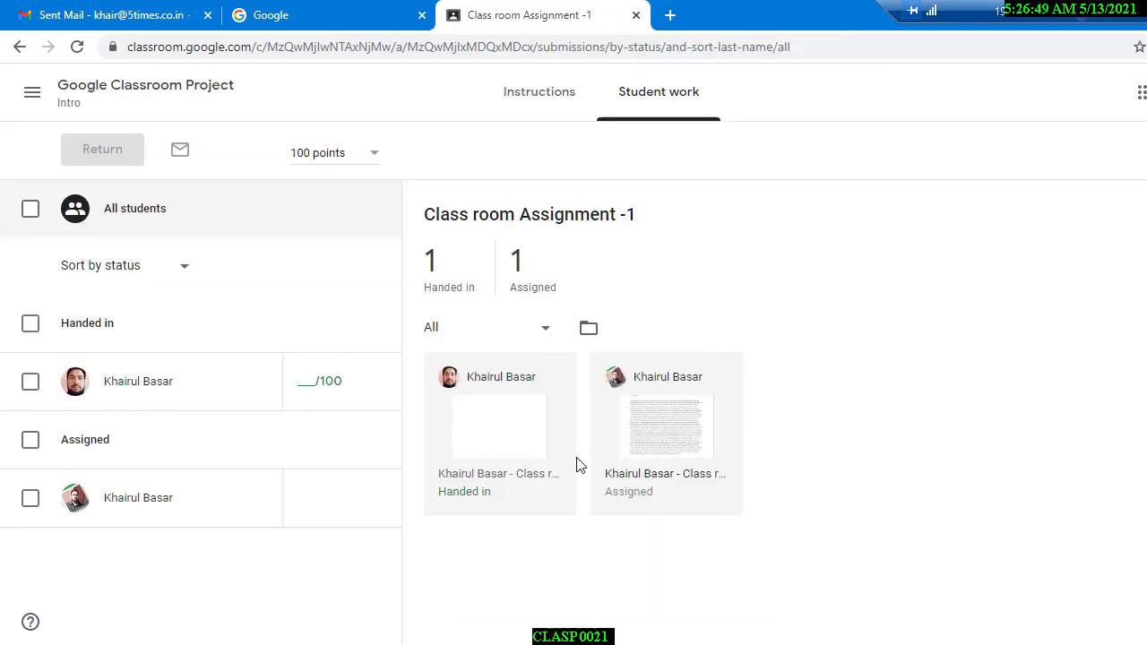
{"action": "left_click", "coordinate": [293, 381]}
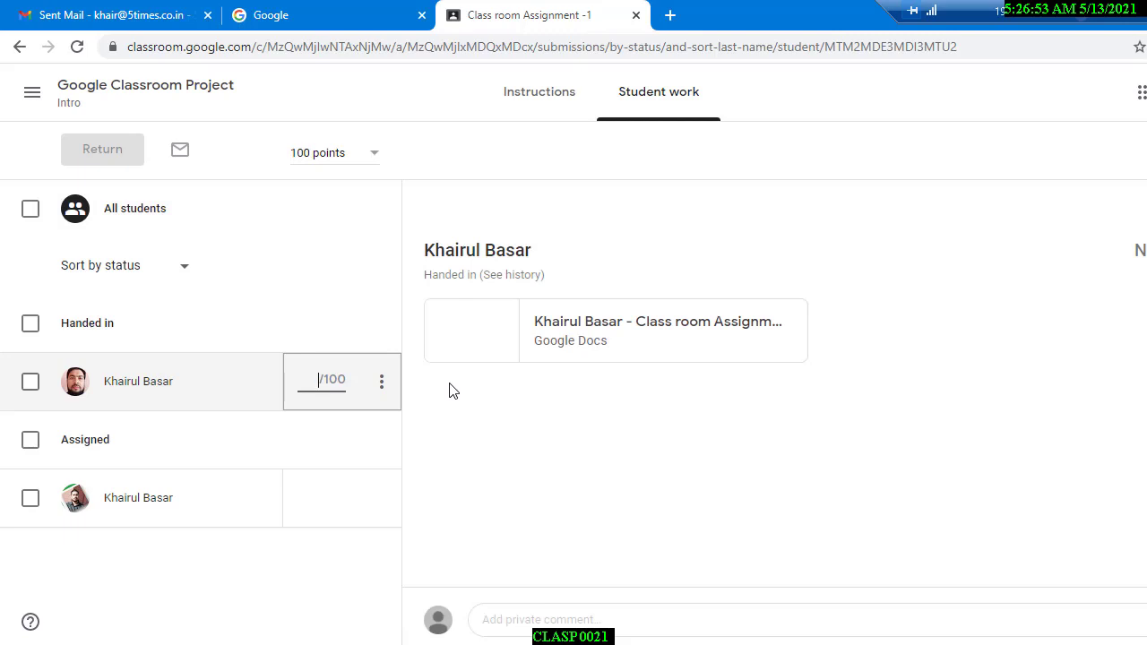
{"action": "type", "text": "2"}
{"action": "left_click", "coordinate": [563, 424]}
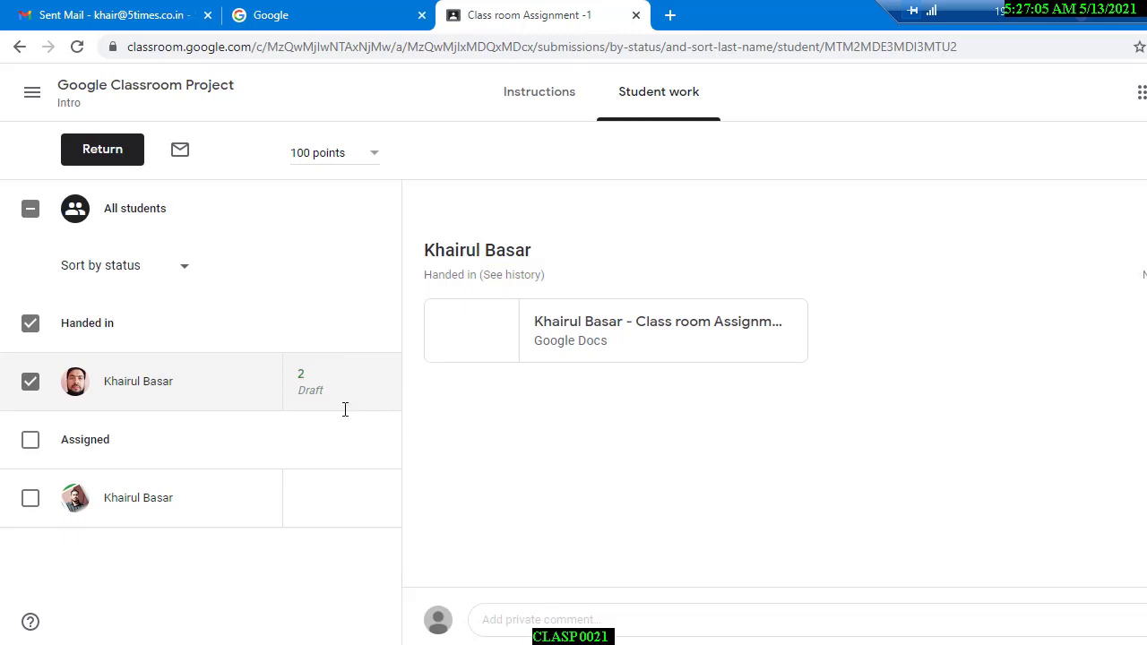
{"action": "left_click", "coordinate": [304, 375]}
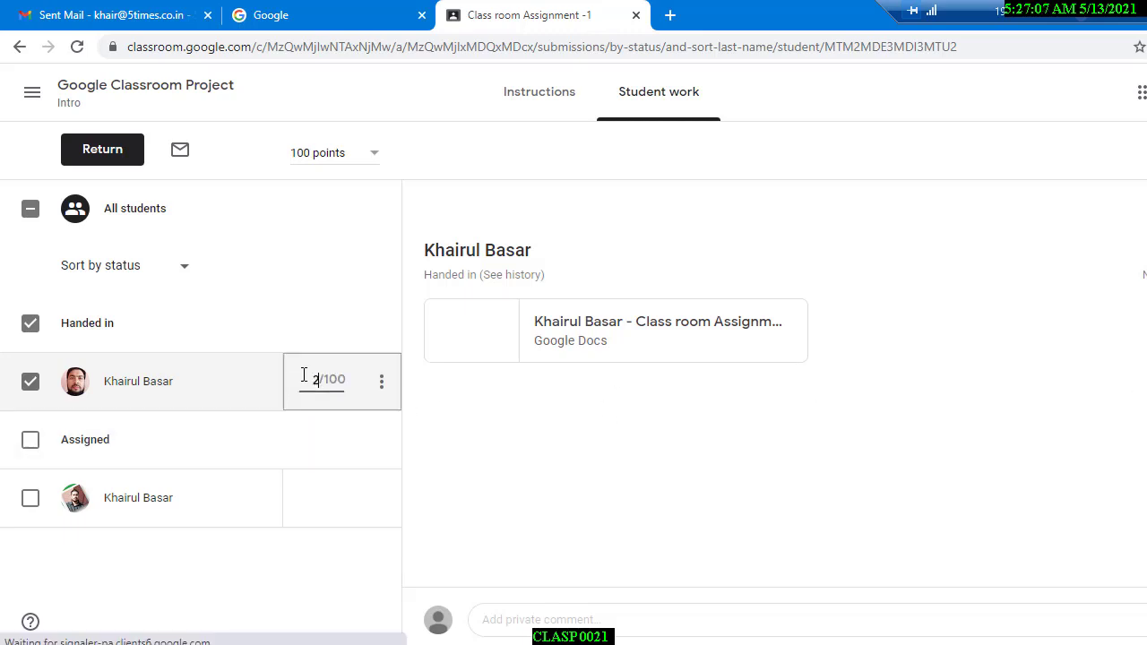
{"action": "key", "text": "BackSpace"}
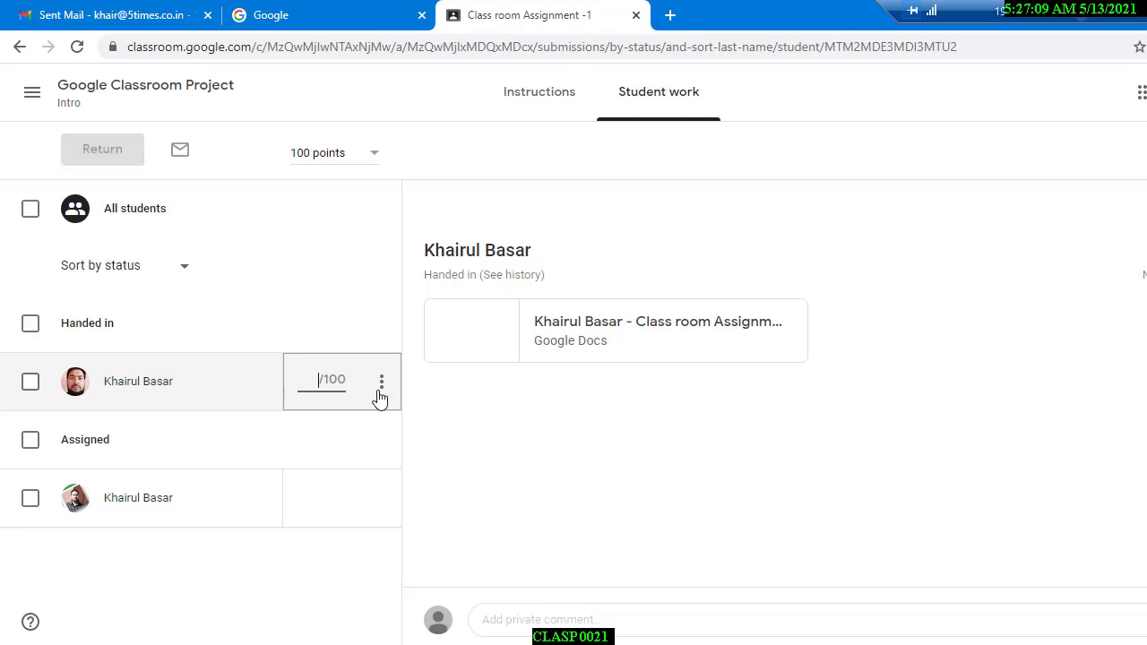
Step: Return the first student's handed-in work without a mark, adding the private comment "Please remove plagiarism", and check the submission's status and comment
{"action": "left_click", "coordinate": [387, 395]}
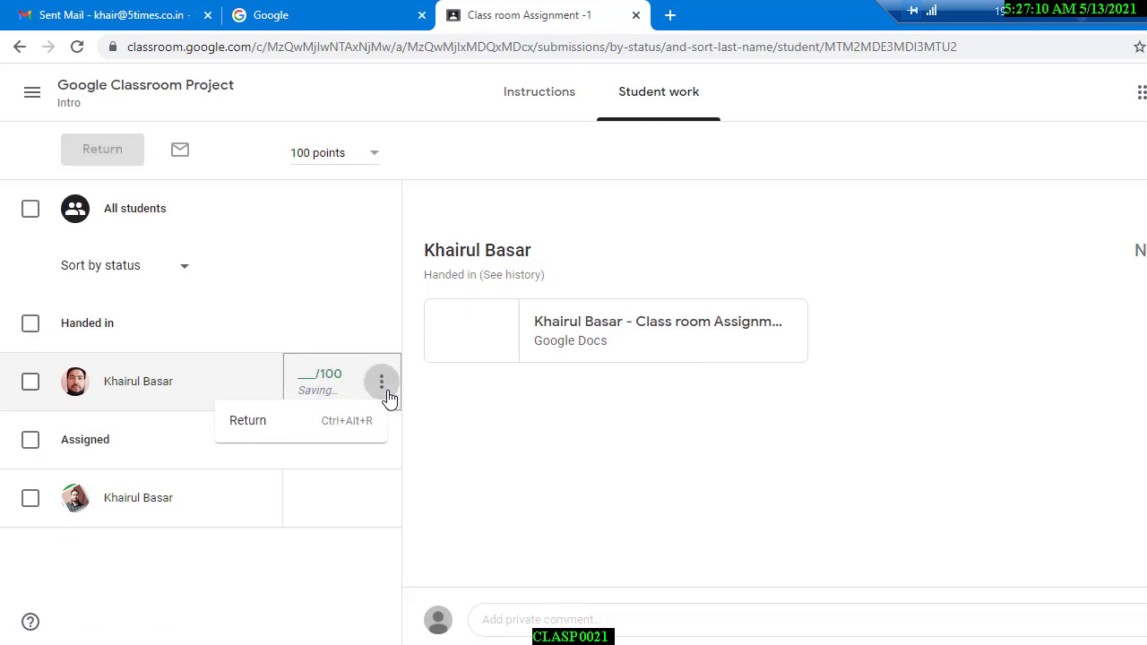
{"action": "left_click", "coordinate": [265, 431]}
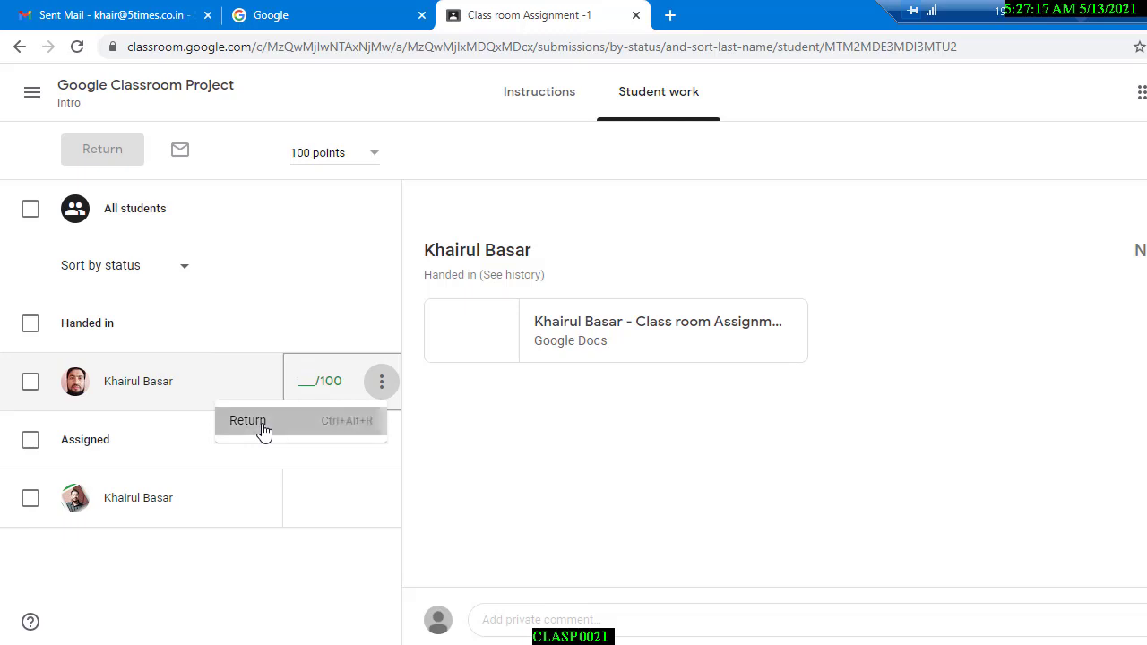
{"action": "left_click", "coordinate": [535, 397]}
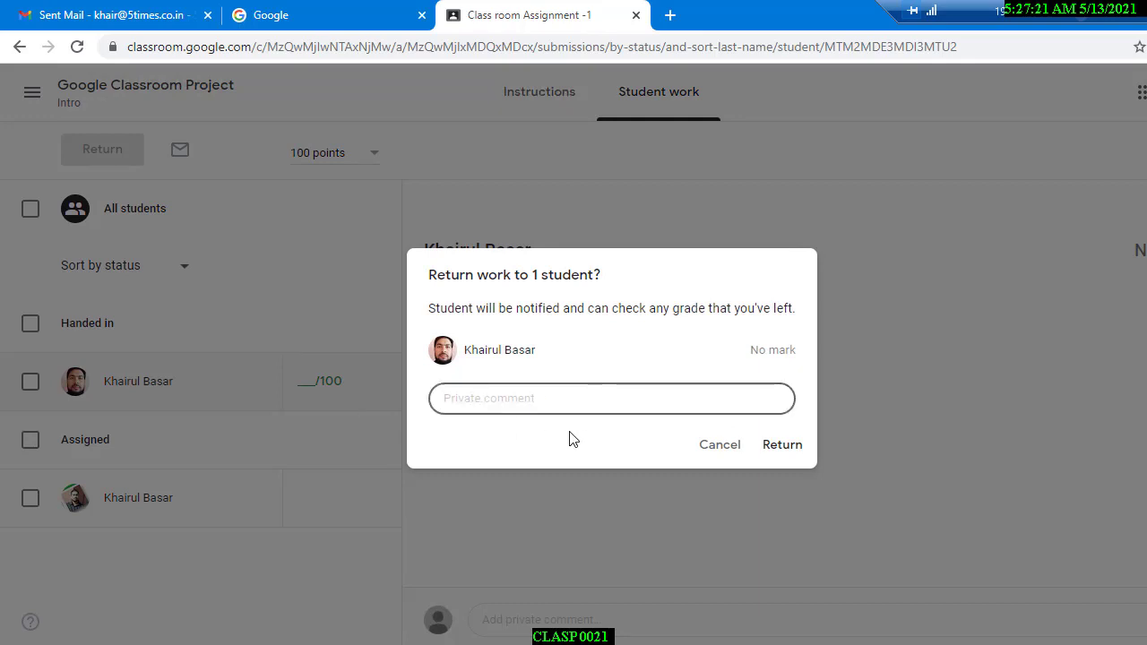
{"action": "type", "text": "Please remove plagirsm"}
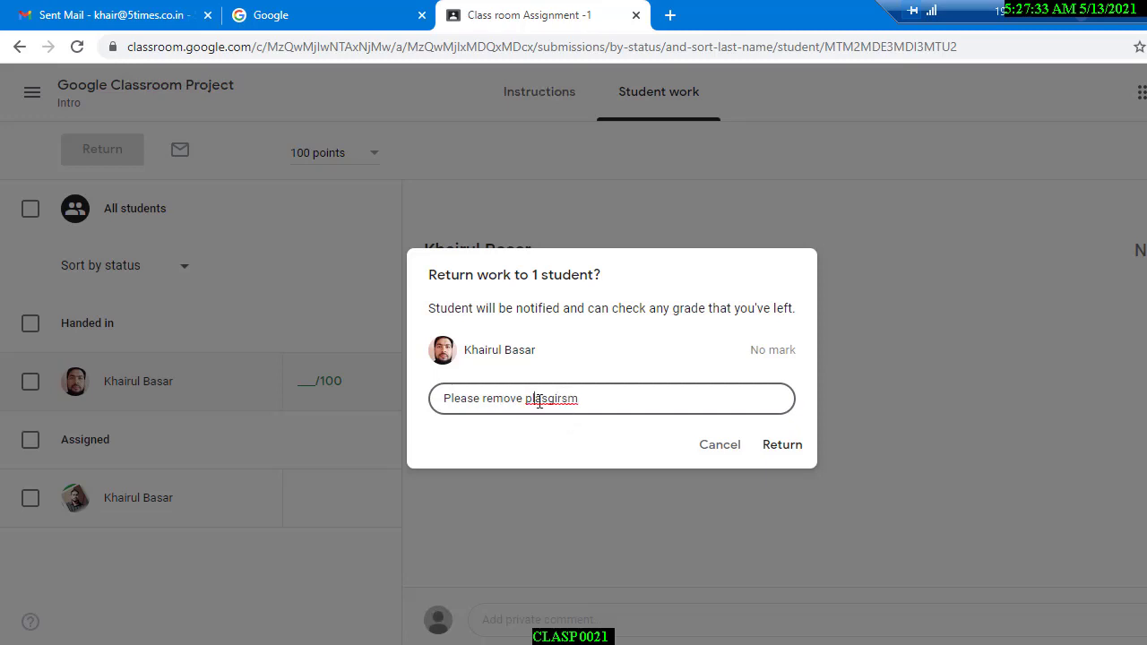
{"action": "right_click", "coordinate": [540, 400]}
{"action": "left_click", "coordinate": [581, 415]}
{"action": "left_click", "coordinate": [778, 453]}
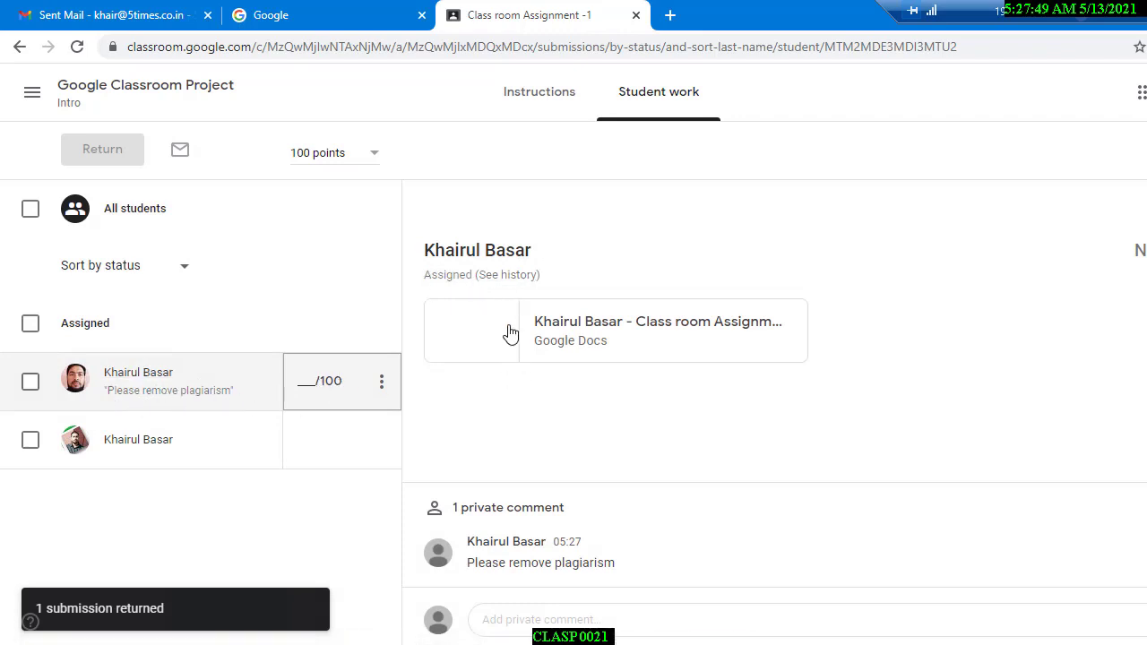
{"action": "double_click", "coordinate": [434, 277]}
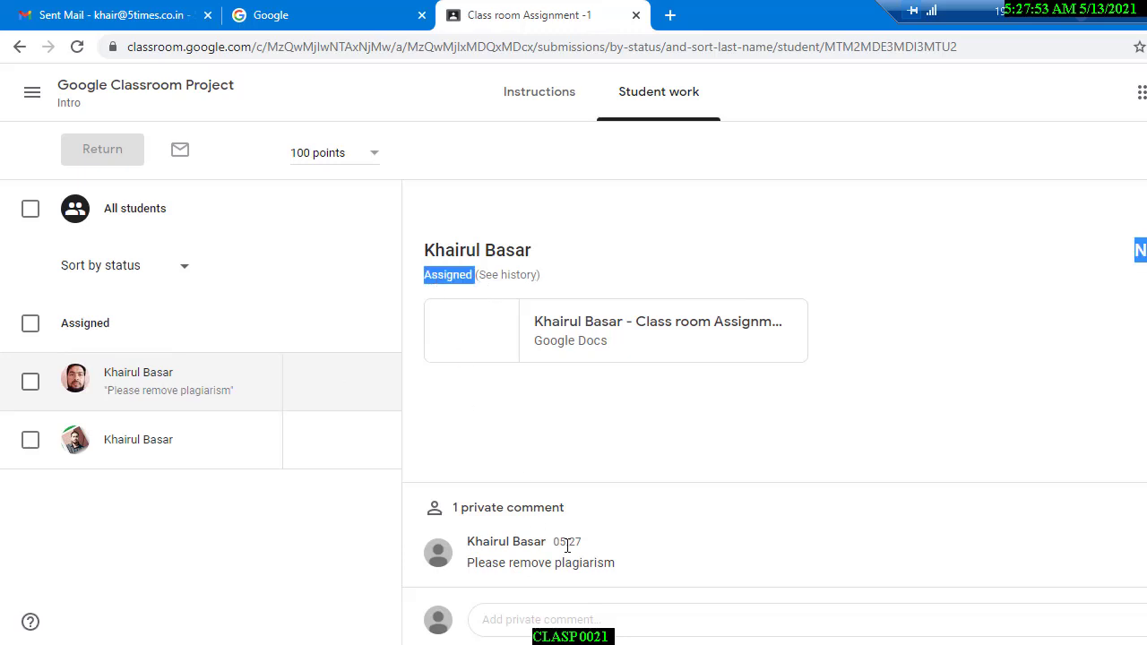
{"action": "left_click", "coordinate": [598, 580]}
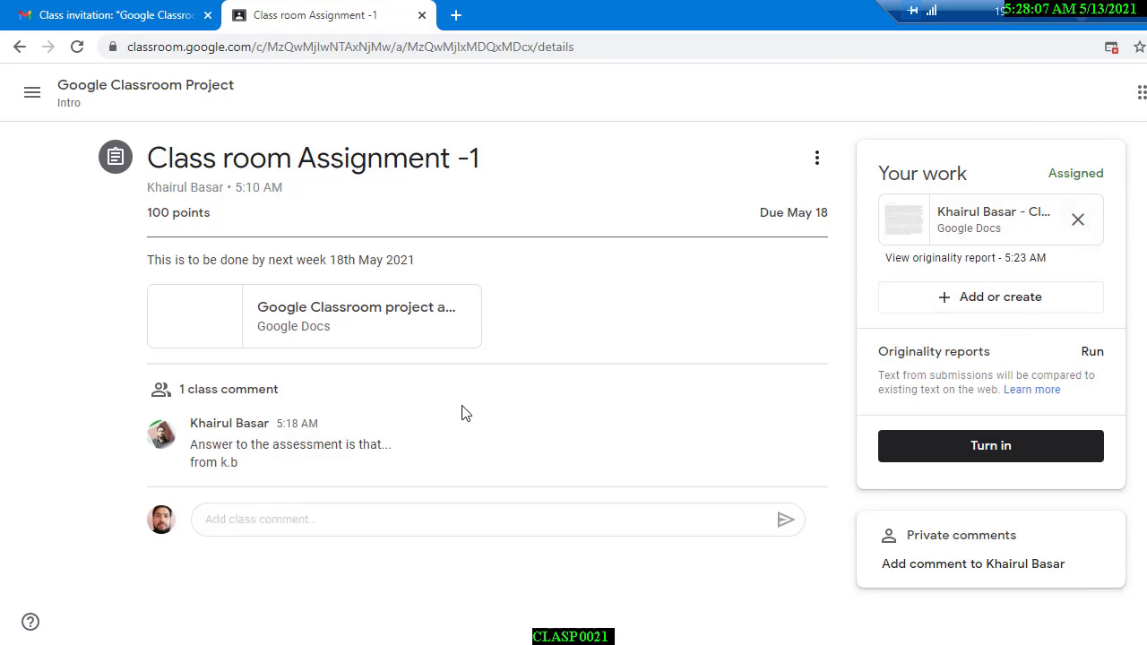
Step: Reload the assignment page in the student's window and check the teacher's private comment and the work's status
{"action": "left_click", "coordinate": [77, 47]}
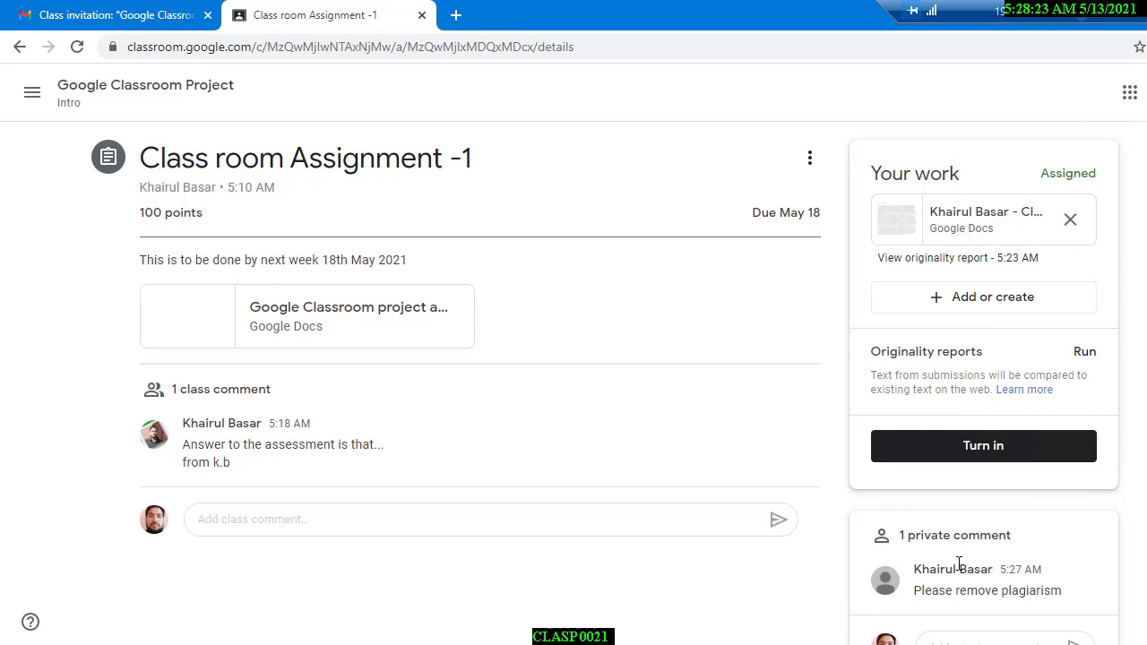
{"action": "scroll", "coordinate": [958, 529], "scroll_direction": "down", "scroll_amount": 1}
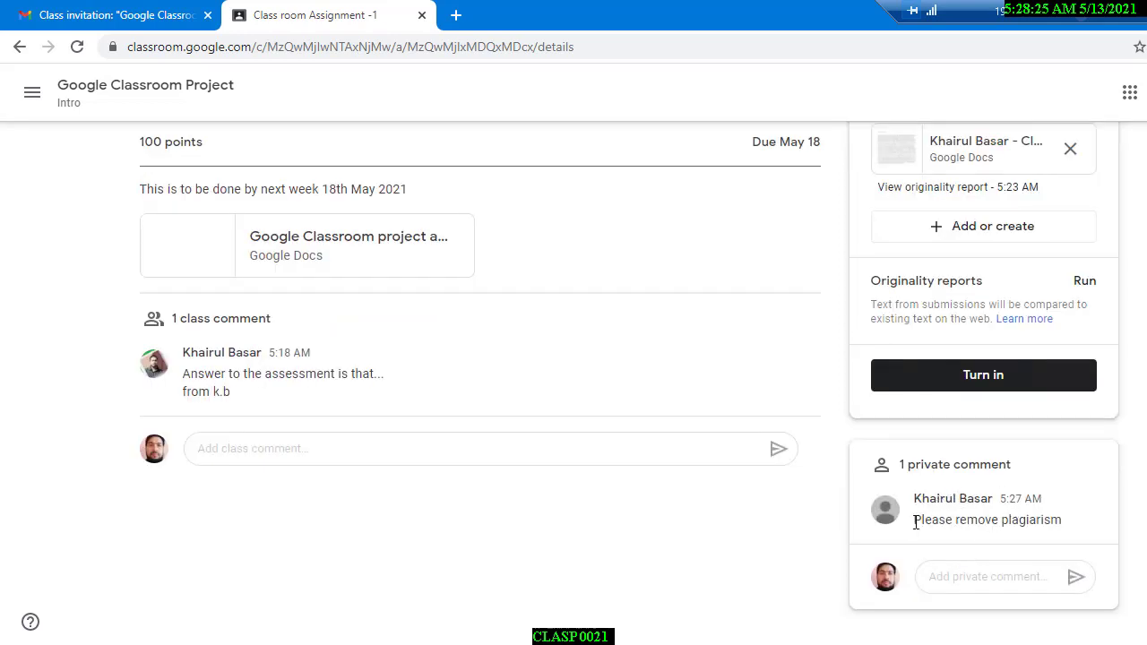
{"action": "left_click_drag", "start_coordinate": [916, 522], "coordinate": [1071, 533]}
{"action": "scroll", "coordinate": [968, 257], "scroll_direction": "up", "scroll_amount": 1}
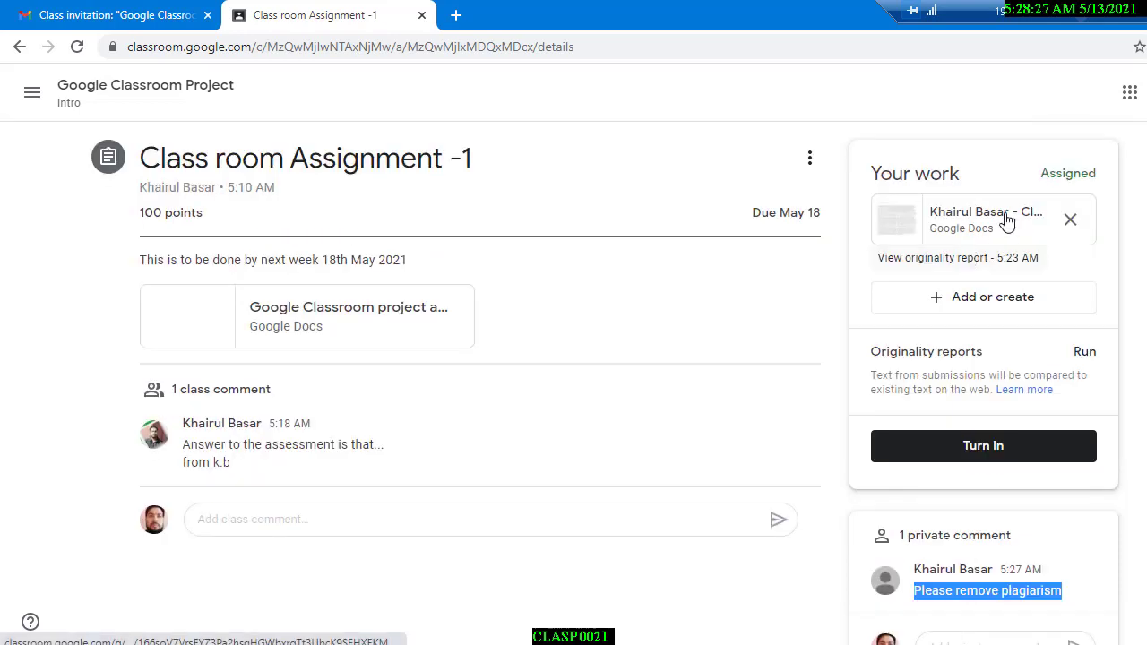
{"action": "double_click", "coordinate": [1067, 173]}
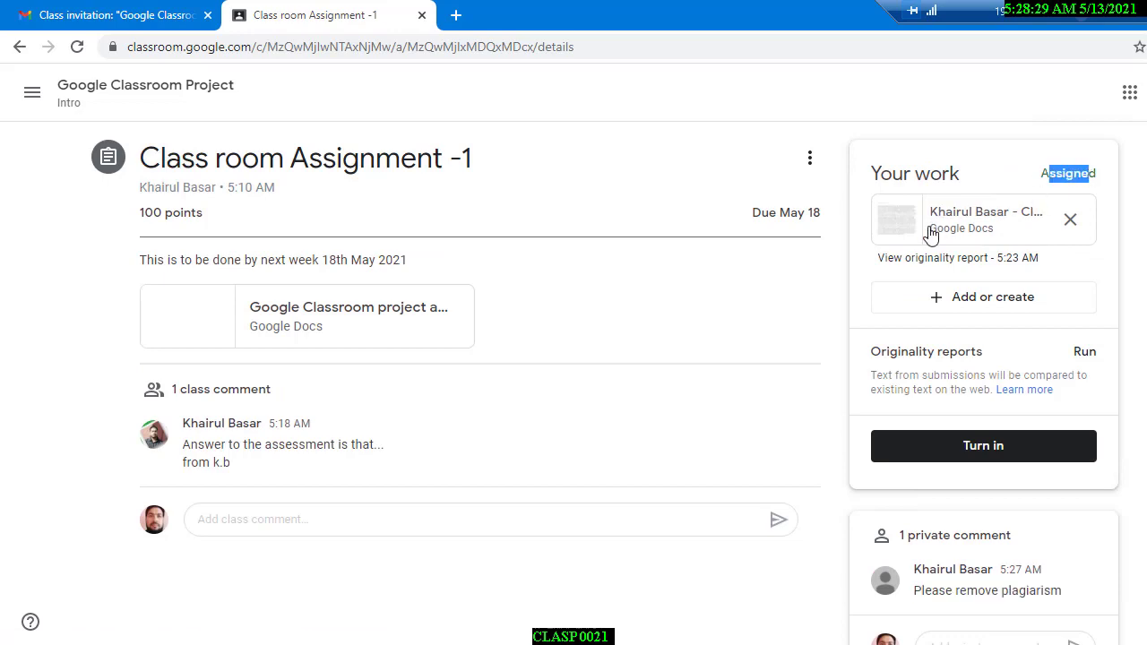
Step: Open the student's attached document, replace the body text under "Best of me" with "I loved the places around teh city ...", and close the document
{"action": "left_click", "coordinate": [929, 227]}
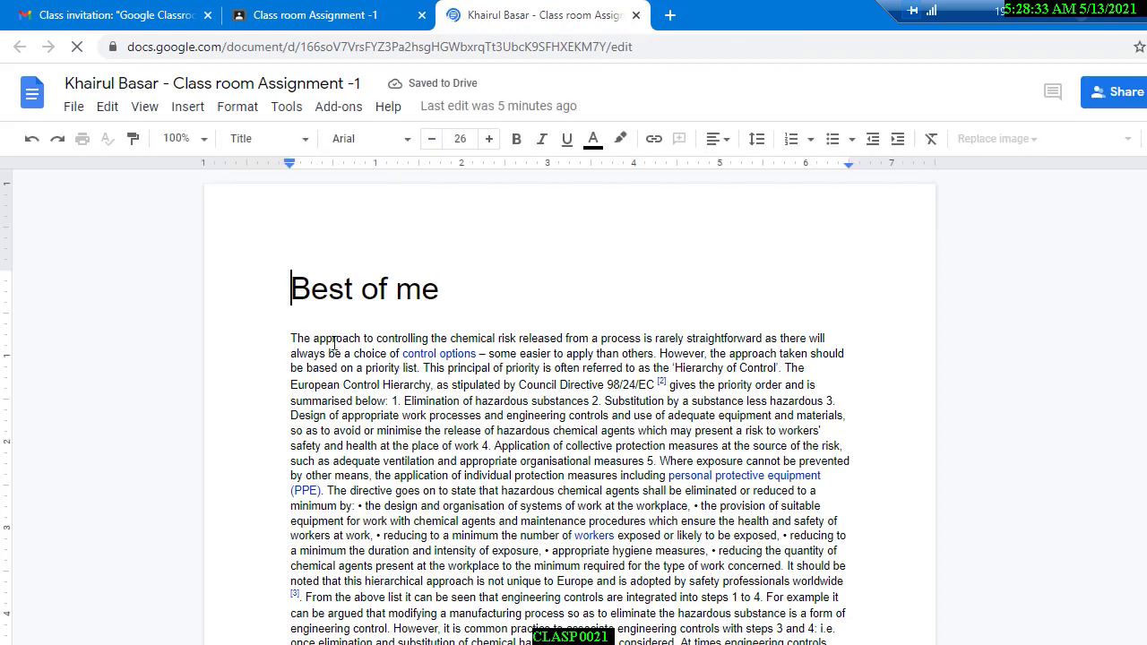
{"action": "left_click_drag", "start_coordinate": [291, 338], "coordinate": [713, 614]}
{"action": "scroll", "coordinate": [786, 582], "scroll_direction": "down", "scroll_amount": 3}
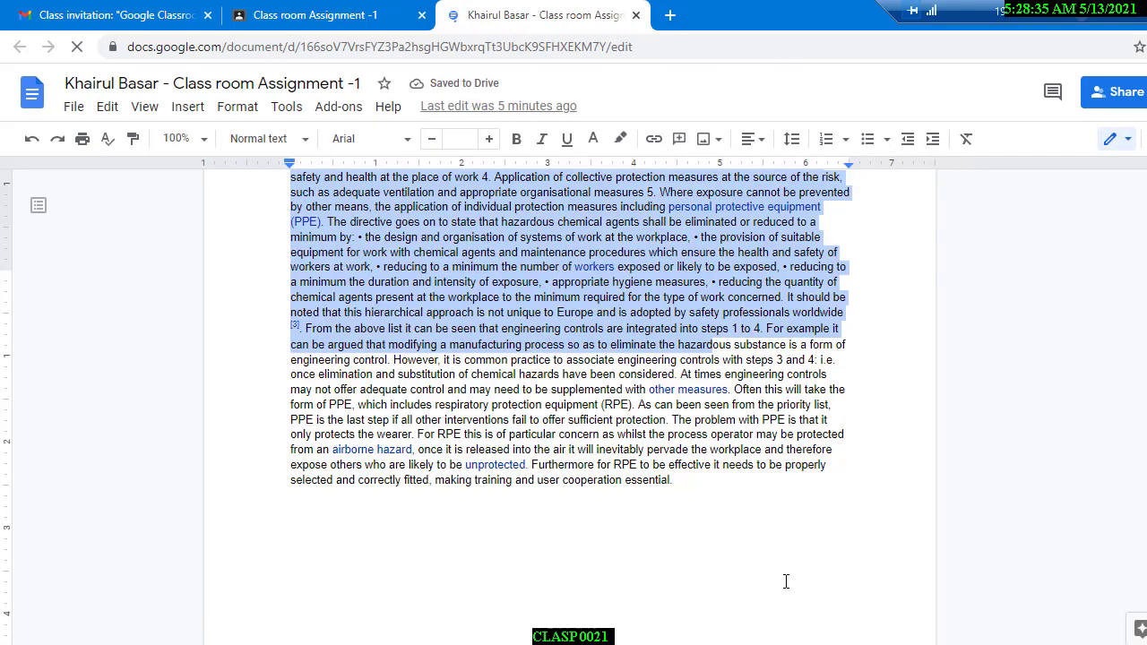
{"action": "left_click", "coordinate": [851, 536], "text": "shift"}
{"action": "key", "text": "BackSpace"}
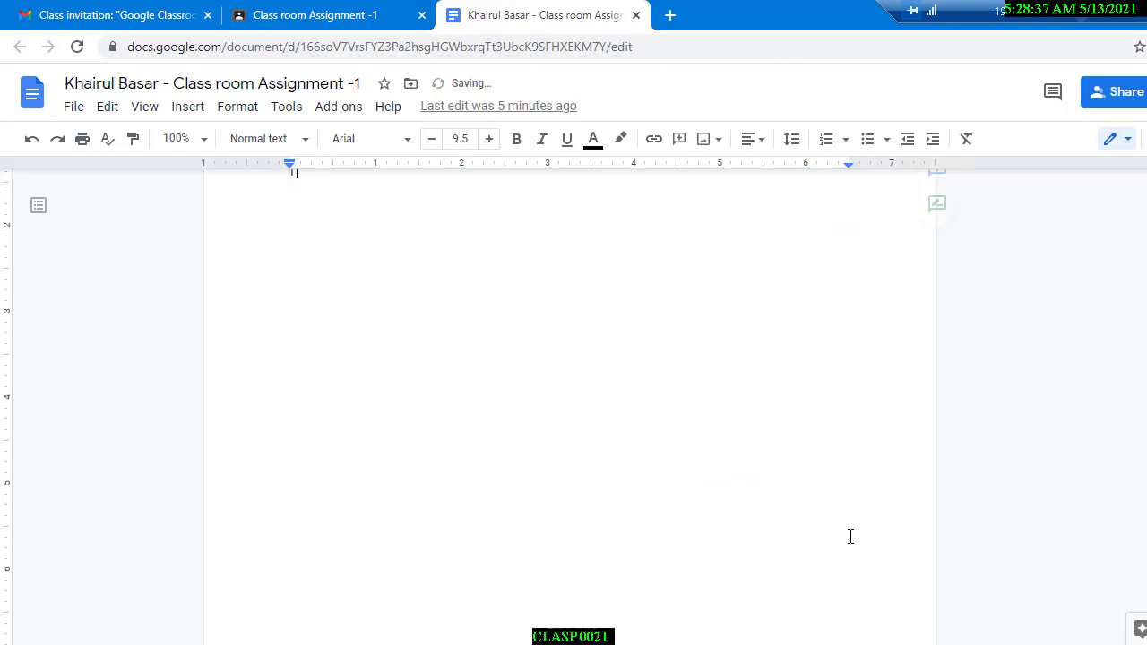
{"action": "type", "text": "I loved the places around teh city ..."}
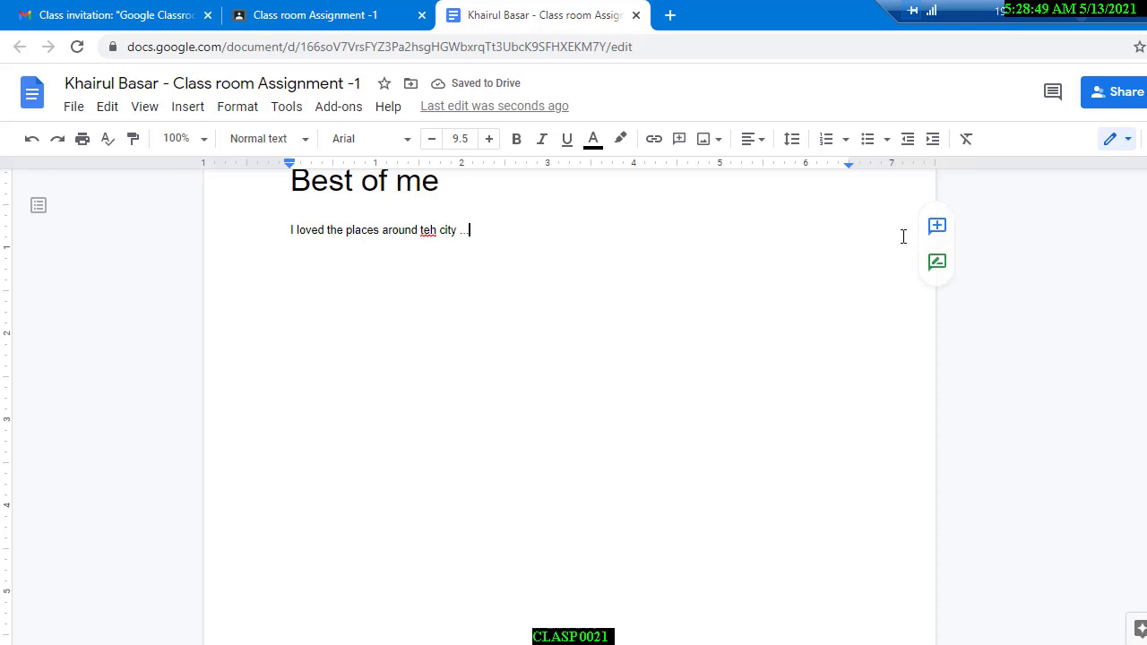
{"action": "scroll", "coordinate": [640, 295], "scroll_direction": "up", "scroll_amount": 2}
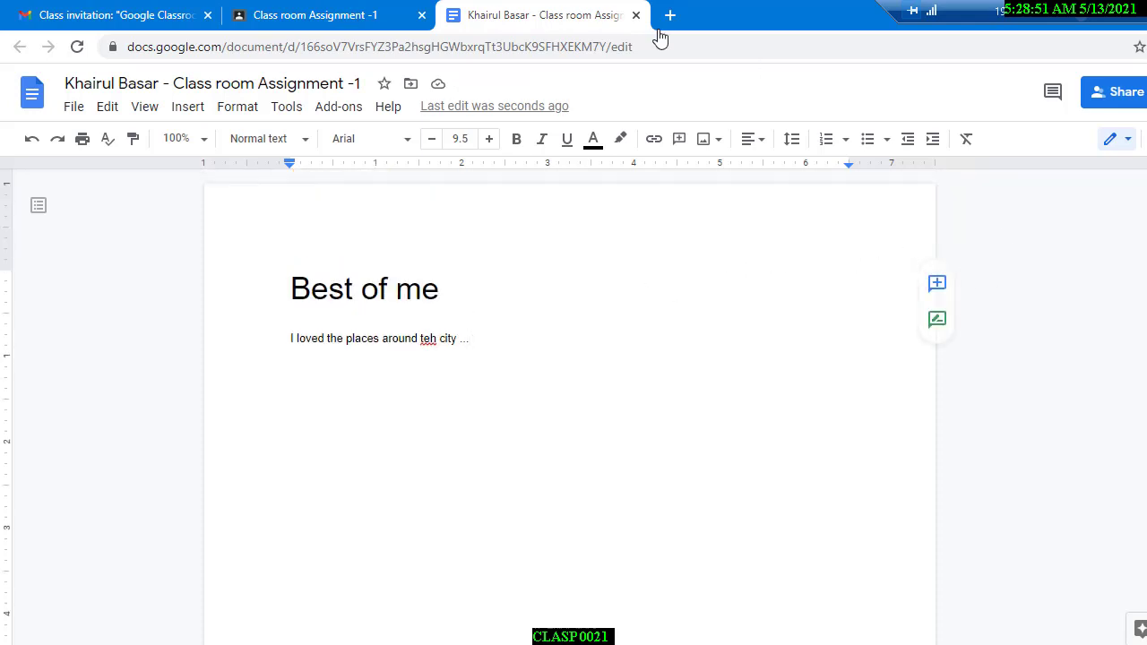
{"action": "left_click", "coordinate": [637, 15]}
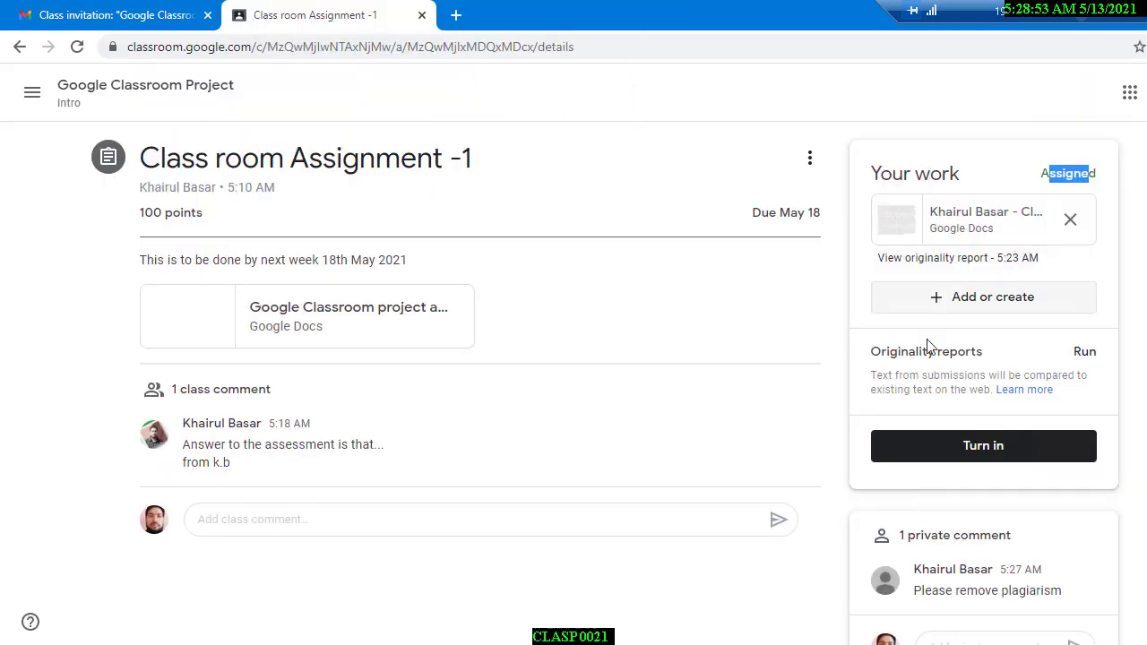
Step: View the earlier originality report from 5:23 AM, briefly reopen the attached document, and return to the assignment page
{"action": "left_click", "coordinate": [983, 259]}
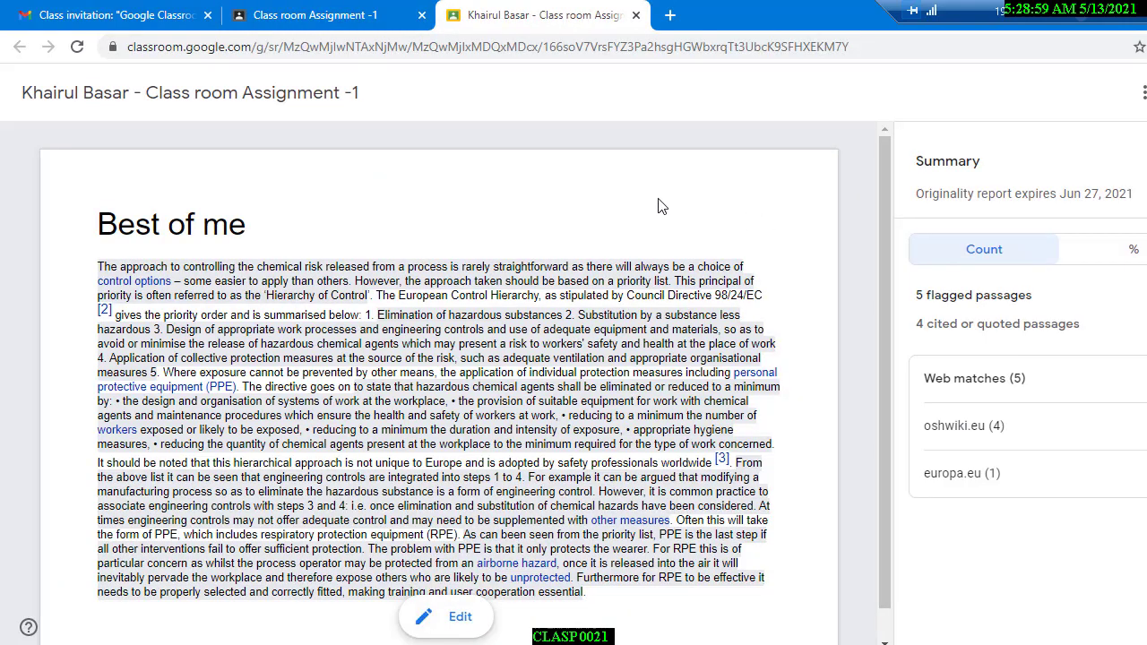
{"action": "left_click", "coordinate": [637, 15]}
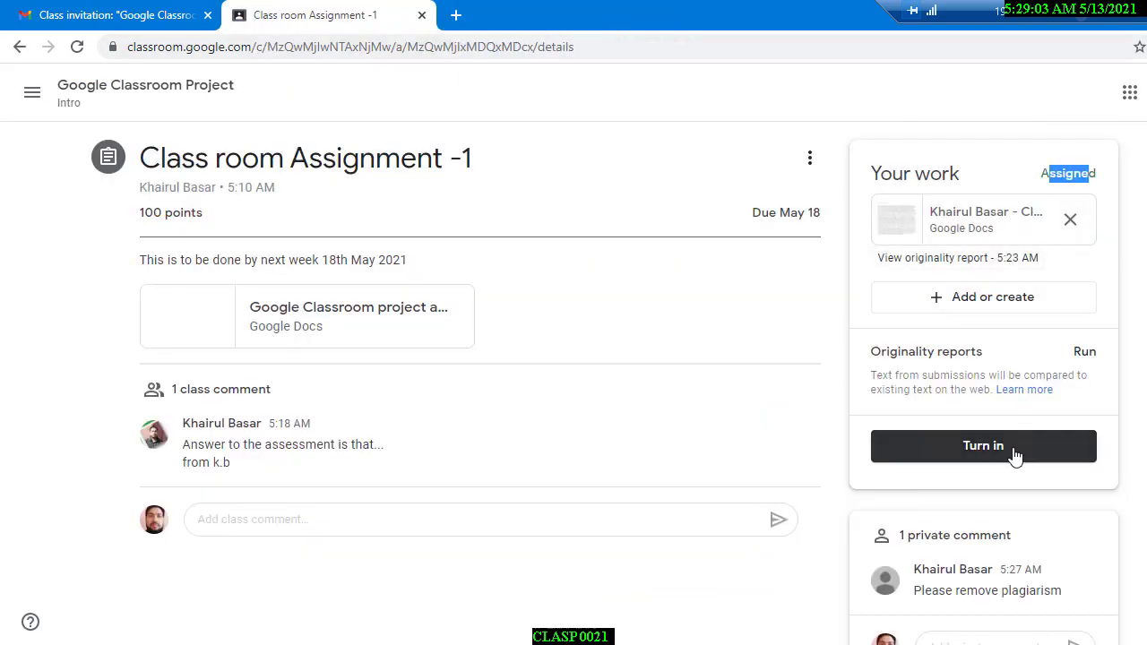
{"action": "left_click", "coordinate": [999, 225]}
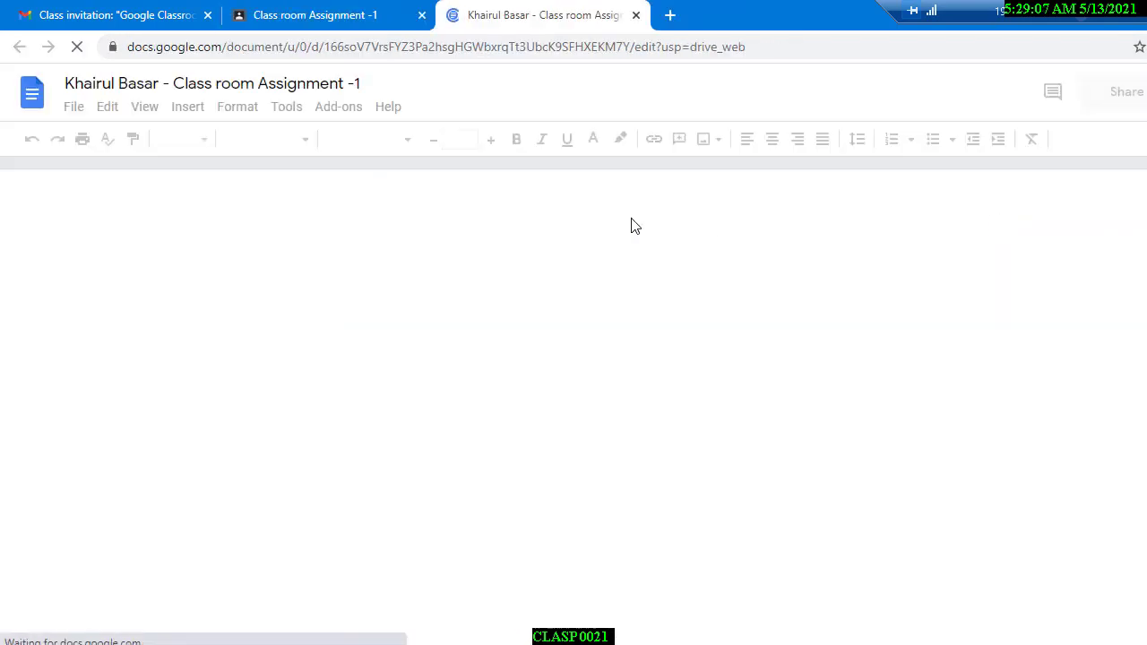
{"action": "left_click", "coordinate": [636, 15]}
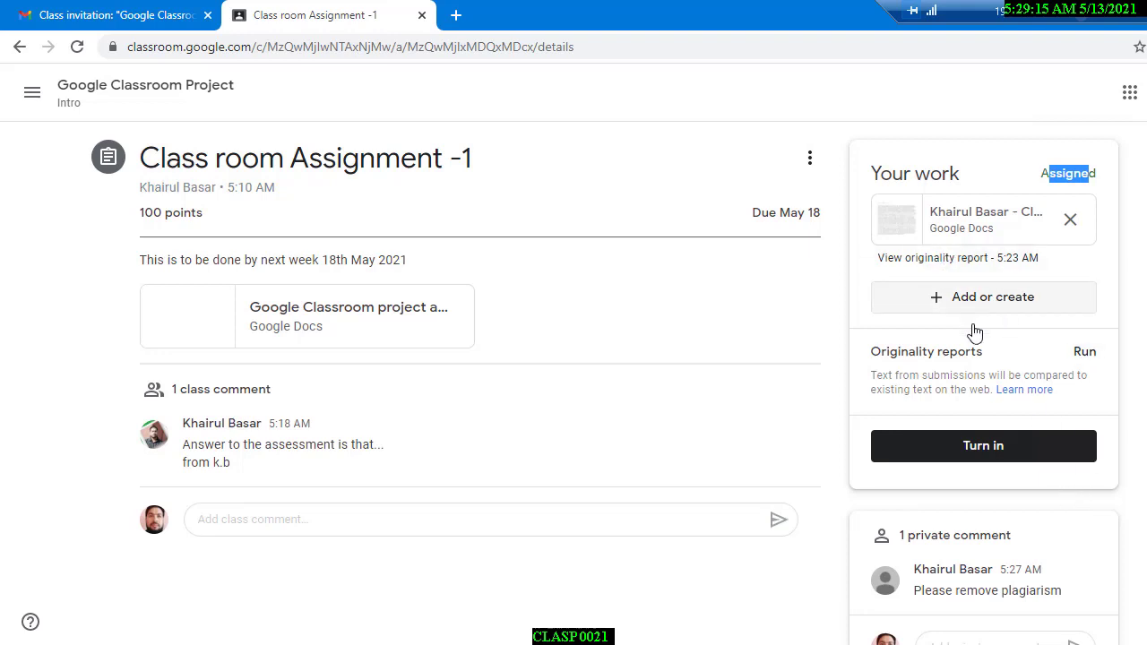
Step: Run a new originality report on the student's revised document, check its expiry date and match result, and close it
{"action": "left_click", "coordinate": [1088, 354]}
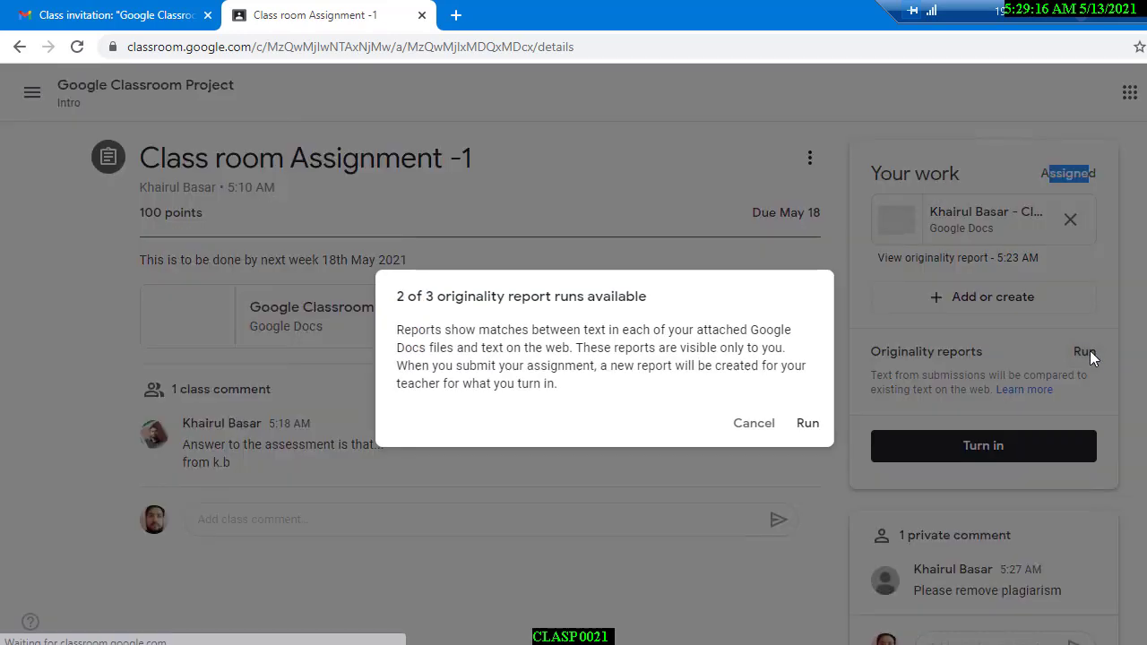
{"action": "left_click", "coordinate": [807, 423]}
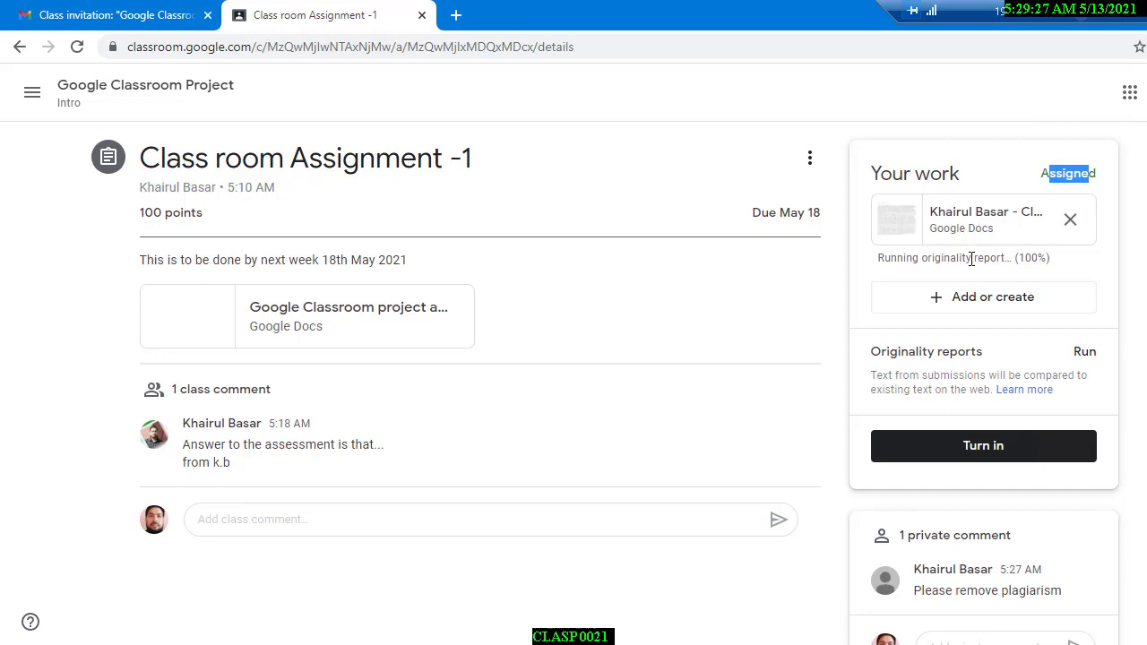
{"action": "left_click", "coordinate": [973, 261]}
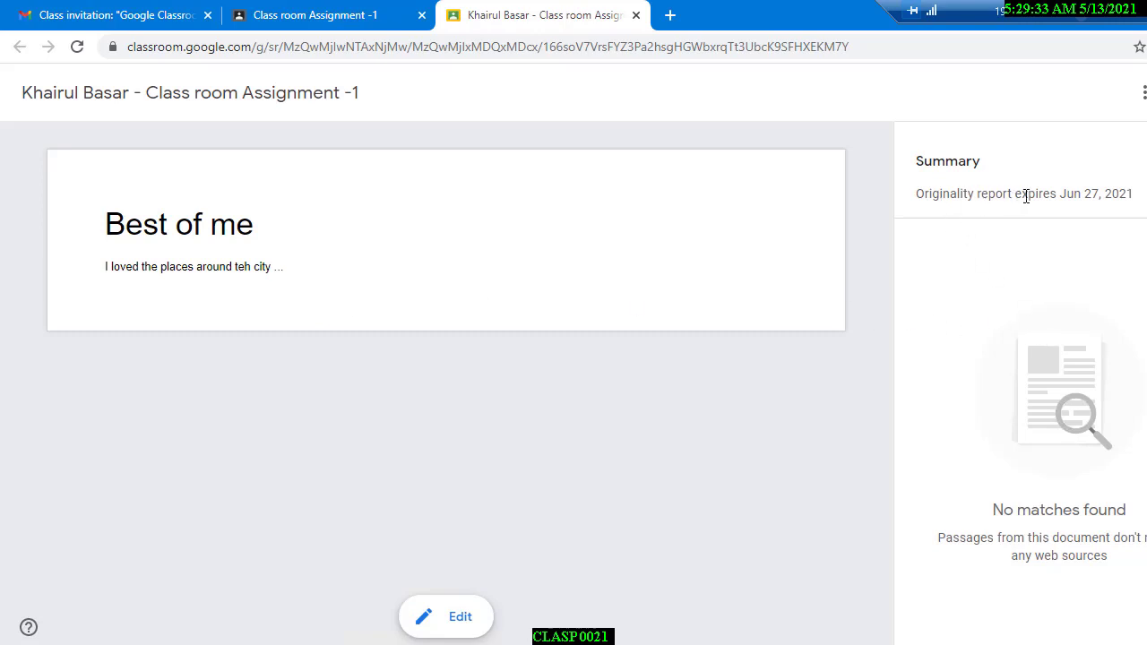
{"action": "left_click_drag", "start_coordinate": [1133, 193], "coordinate": [977, 193]}
{"action": "left_click", "coordinate": [1111, 197]}
{"action": "left_click_drag", "start_coordinate": [992, 512], "coordinate": [1145, 520]}
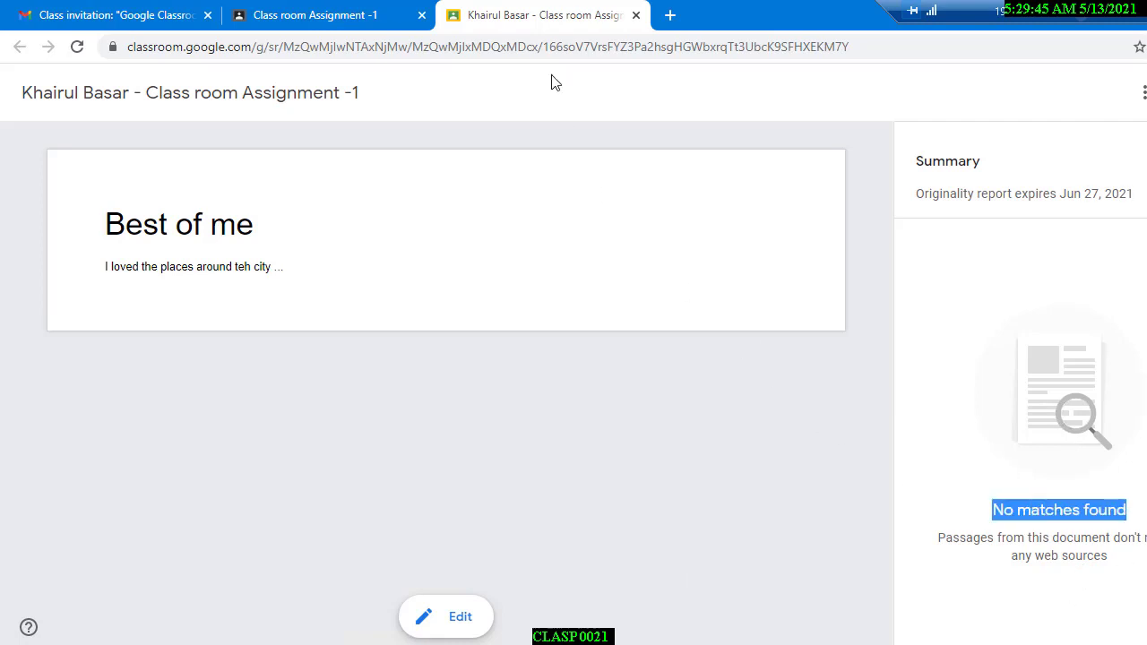
{"action": "left_click", "coordinate": [636, 15]}
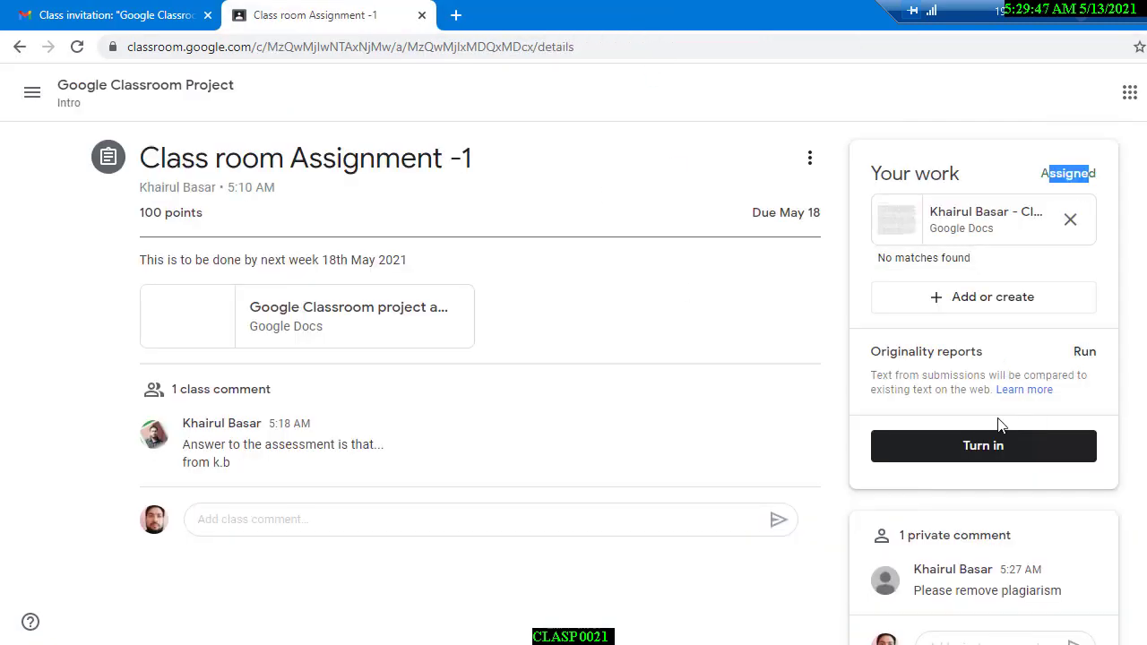
Step: Turn in the revised document for Class room Assignment -1, then switch to the teacher's window and reload the student work page
{"action": "left_click", "coordinate": [992, 444]}
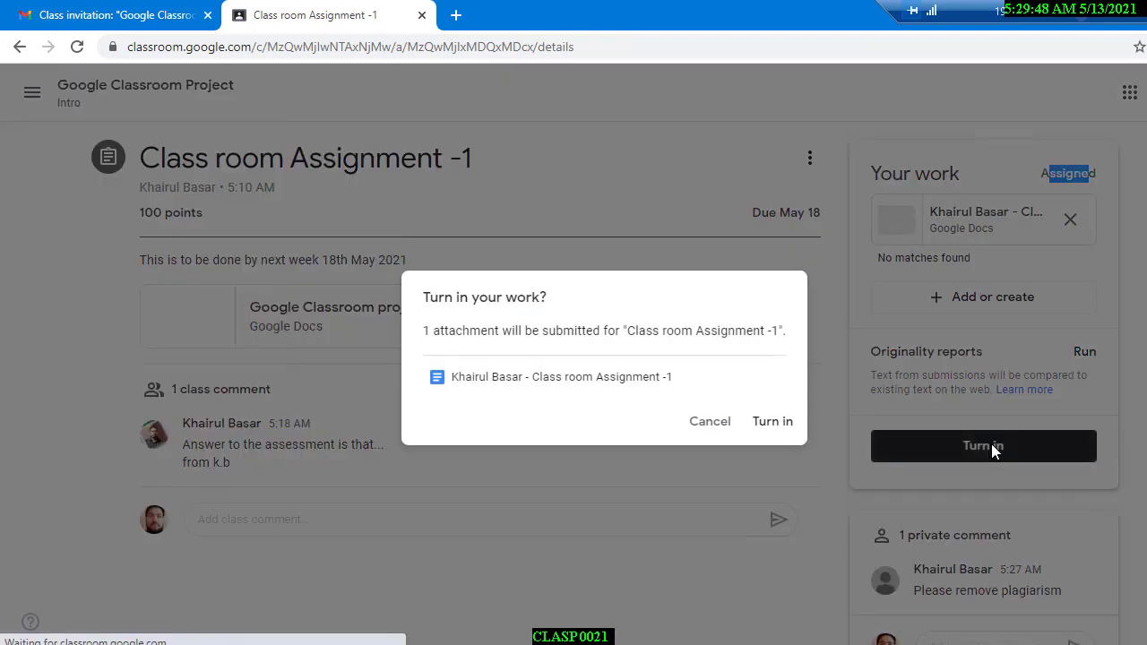
{"action": "left_click", "coordinate": [770, 430]}
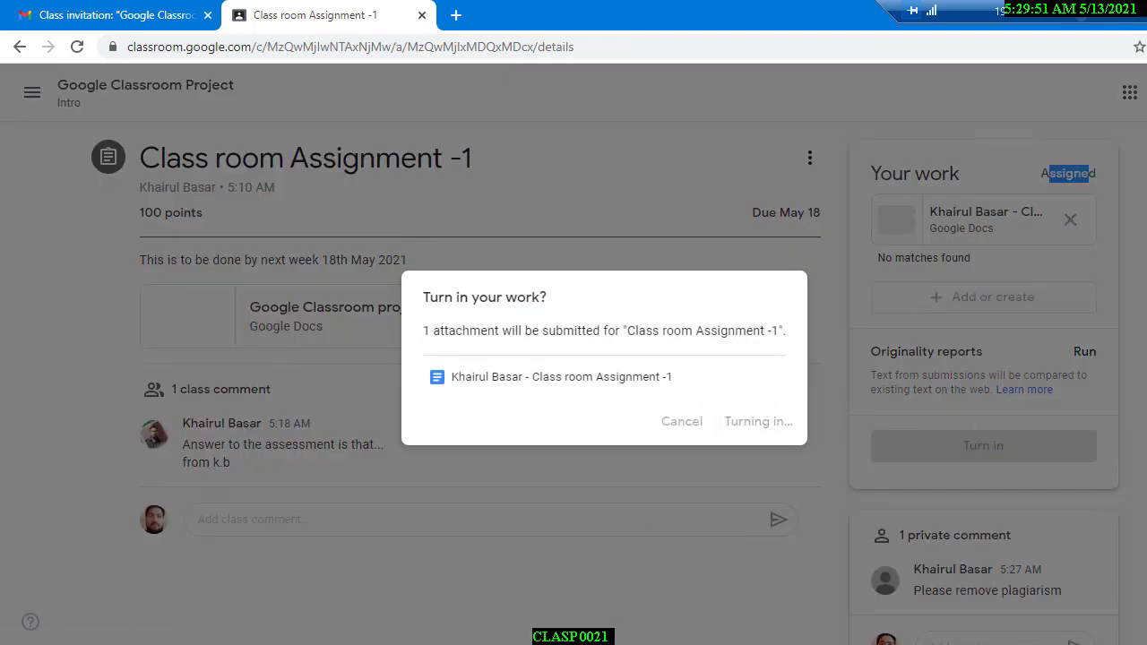
{"action": "key", "text": "alt+Tab"}
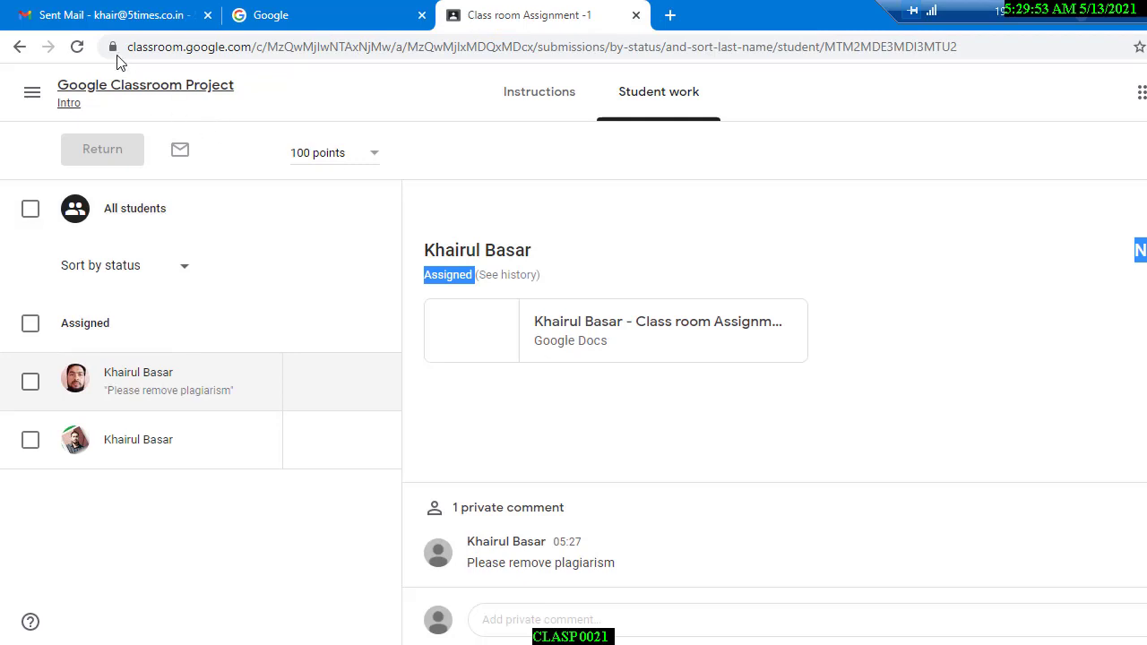
{"action": "left_click", "coordinate": [76, 47]}
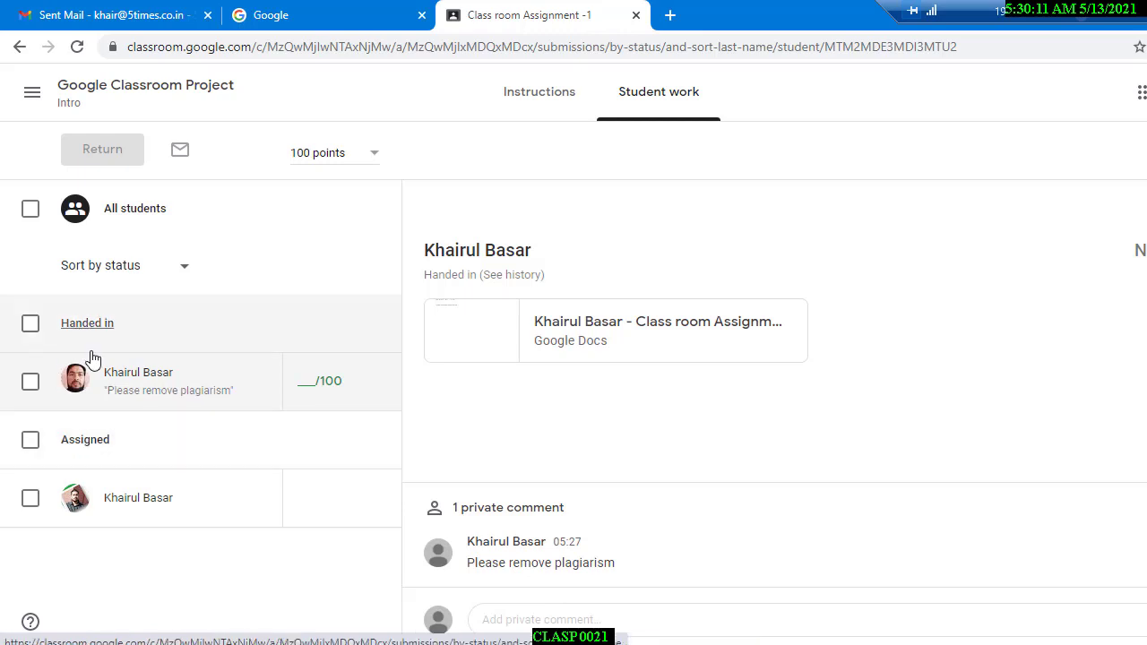
Step: Check the first student's submission status, then open the resubmitted document, review its revised text, and close it
{"action": "left_click", "coordinate": [29, 383]}
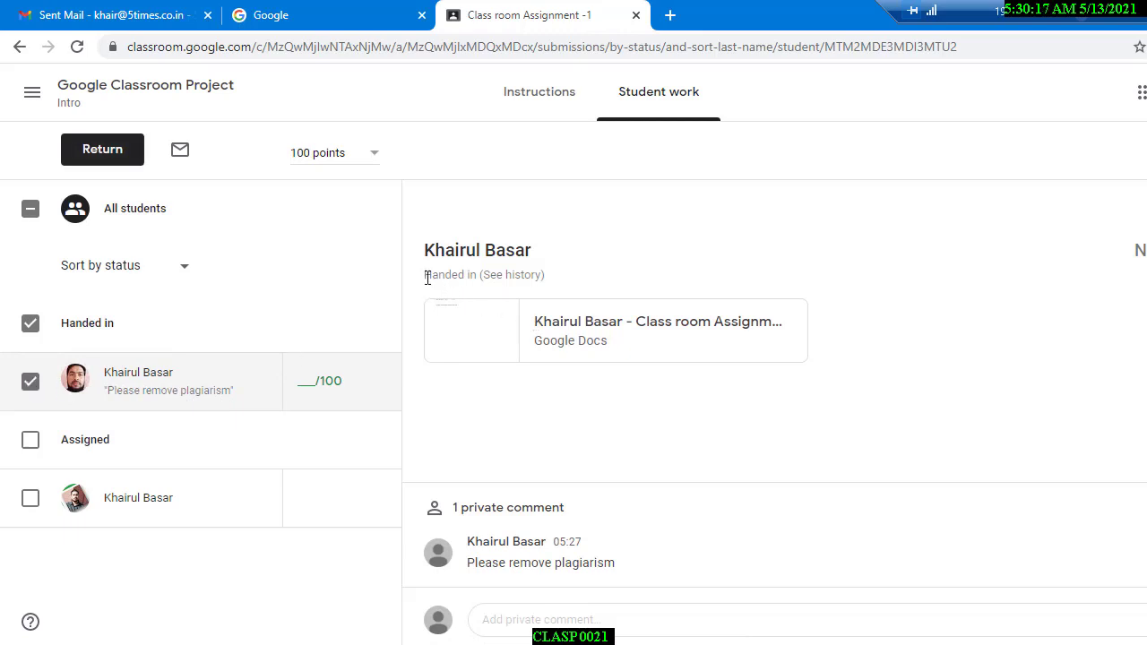
{"action": "left_click_drag", "start_coordinate": [428, 277], "coordinate": [545, 281]}
{"action": "left_click", "coordinate": [32, 383]}
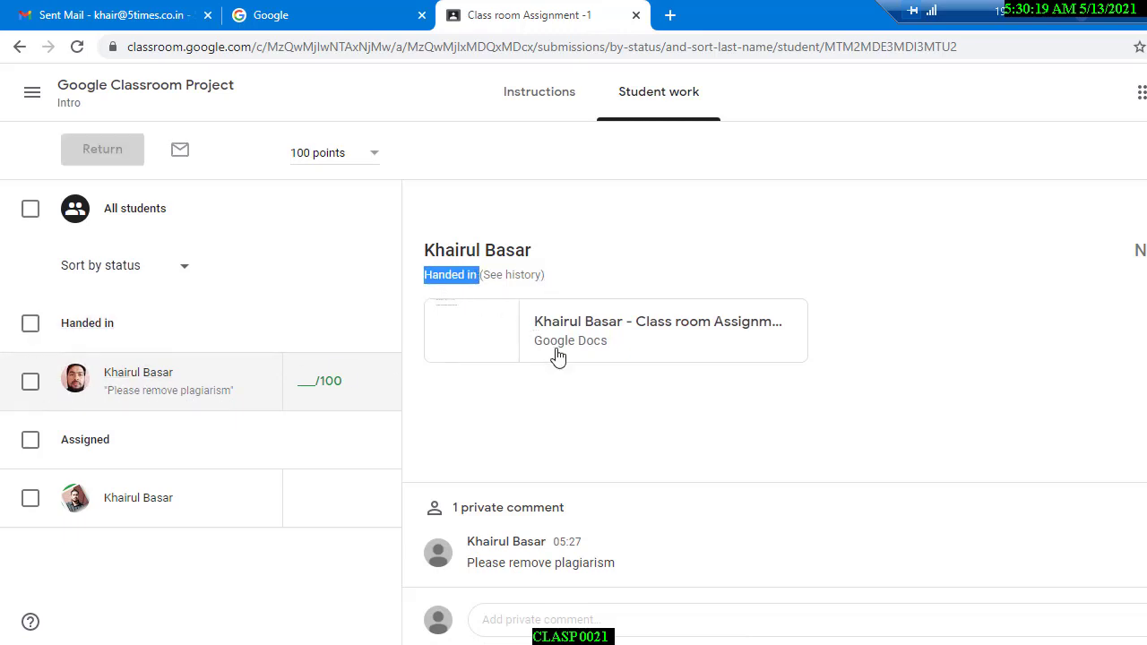
{"action": "left_click", "coordinate": [560, 355]}
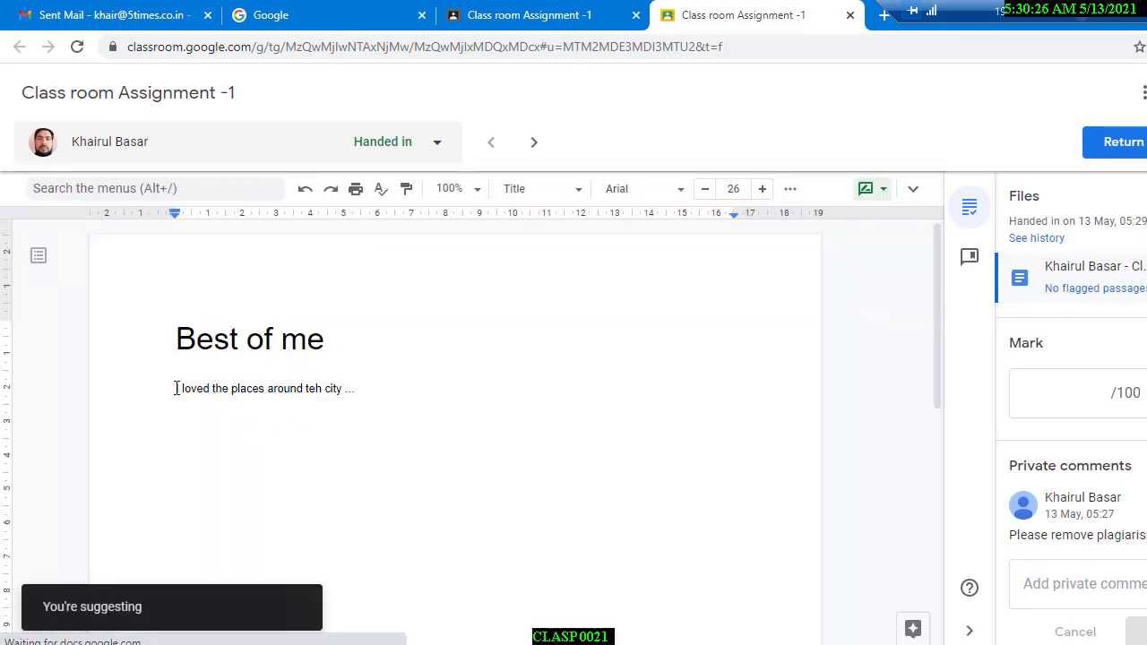
{"action": "left_click_drag", "start_coordinate": [176, 388], "coordinate": [891, 389]}
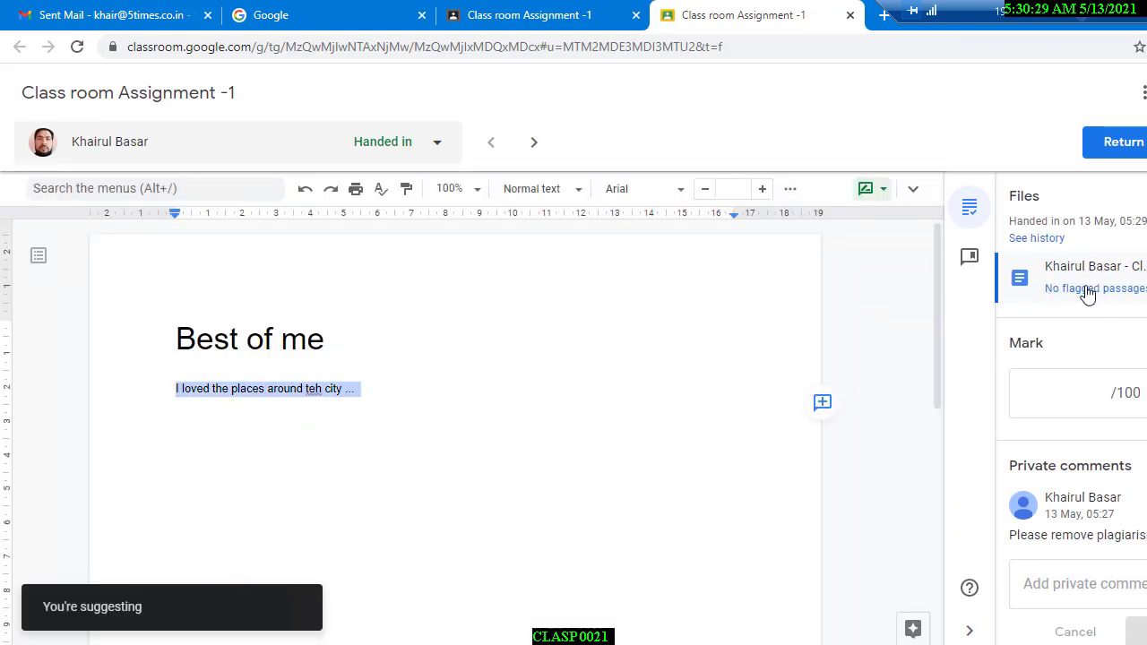
{"action": "left_click", "coordinate": [850, 16]}
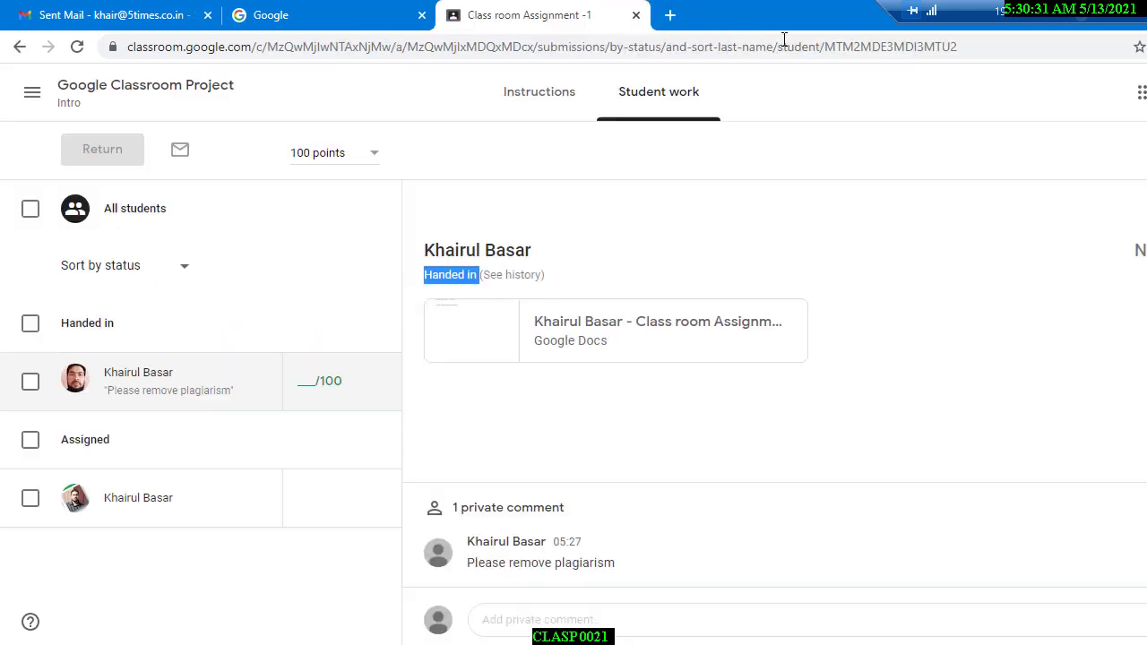
Step: Give the first student's resubmitted work a draft mark of 89 out of 100
{"action": "left_click", "coordinate": [320, 384]}
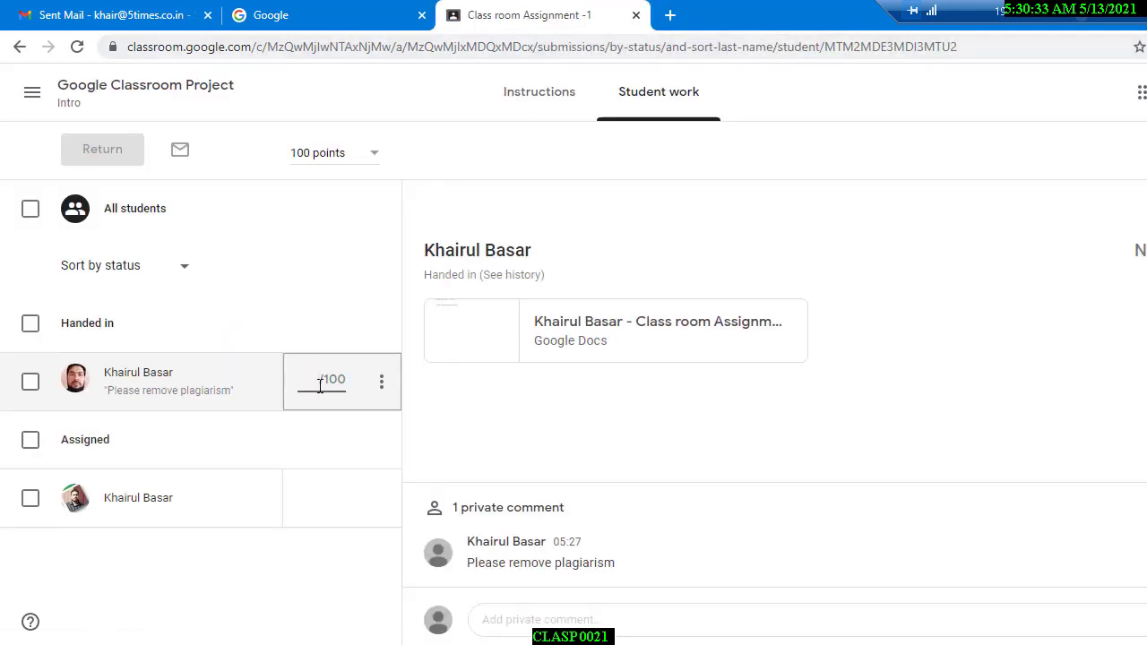
{"action": "type", "text": "89"}
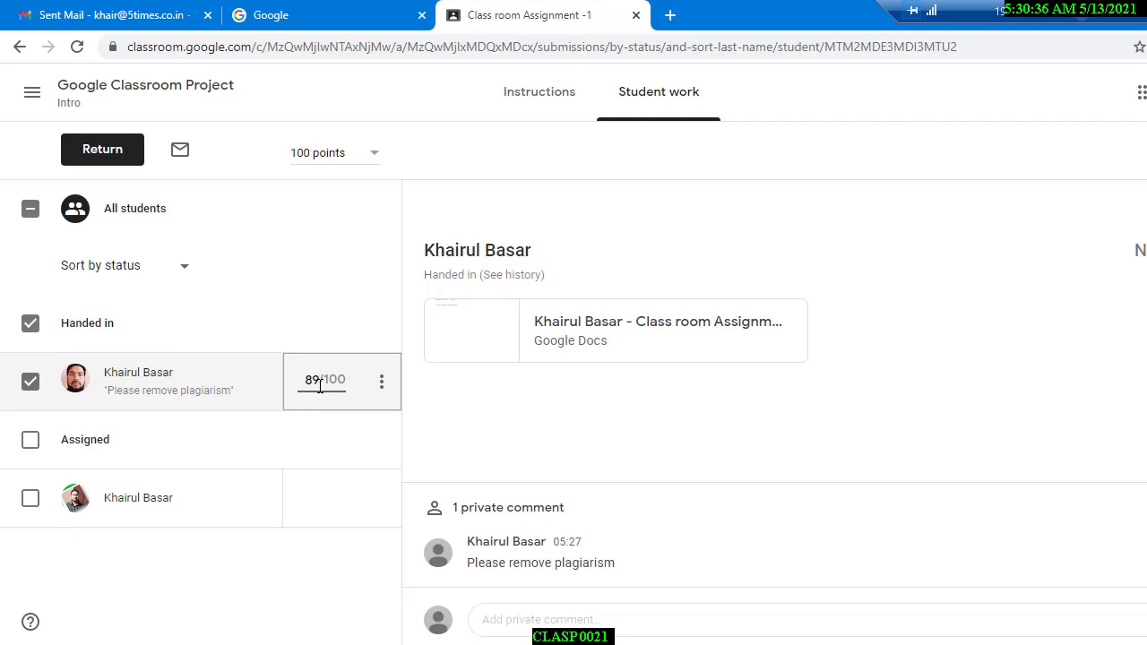
{"action": "key", "text": "Tab"}
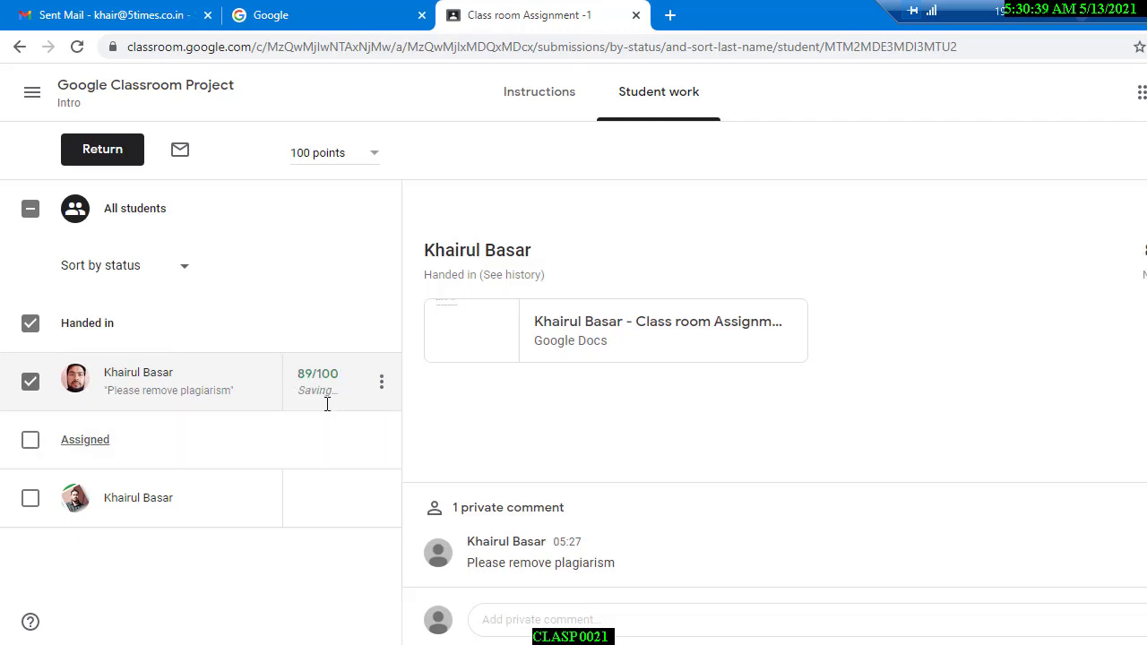
{"action": "left_click_drag", "start_coordinate": [1145, 276], "coordinate": [1146, 276]}
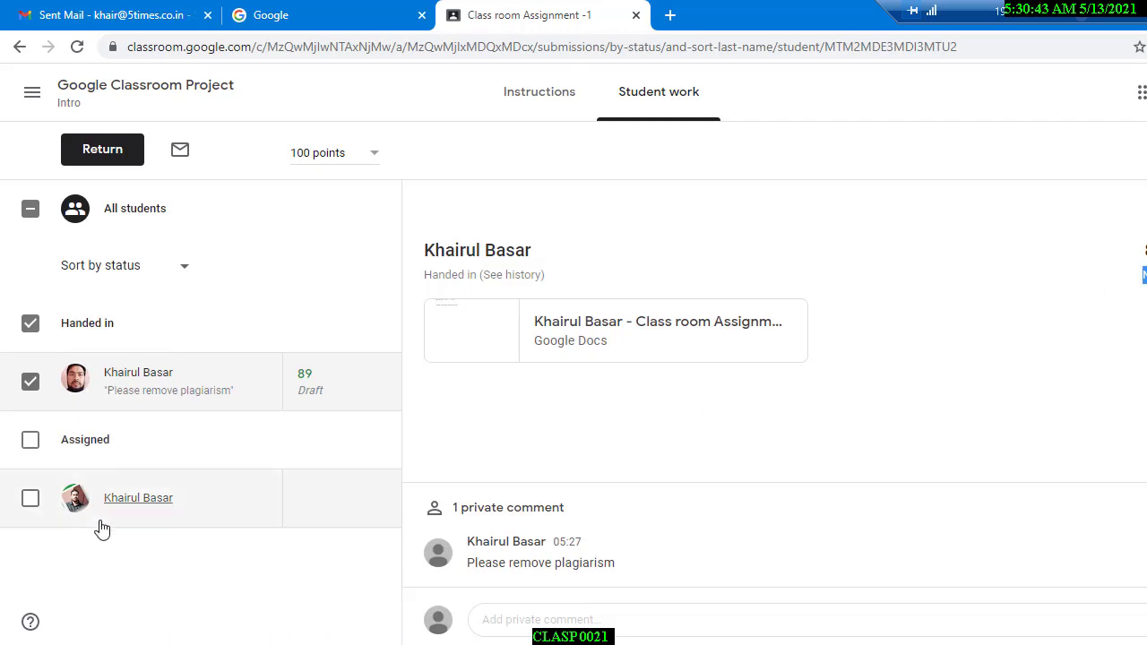
Step: Switch to the second student's window, briefly open the attached document, and turn in the work for Class room Assignment -1
{"action": "key", "text": "alt+Tab"}
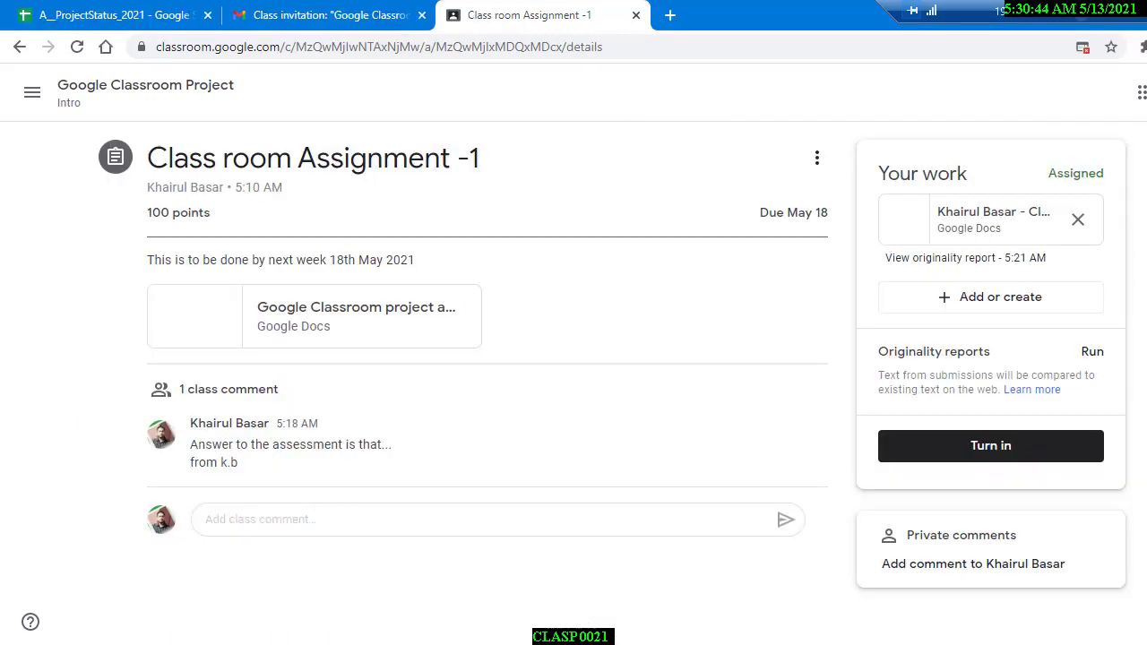
{"action": "left_click", "coordinate": [987, 244]}
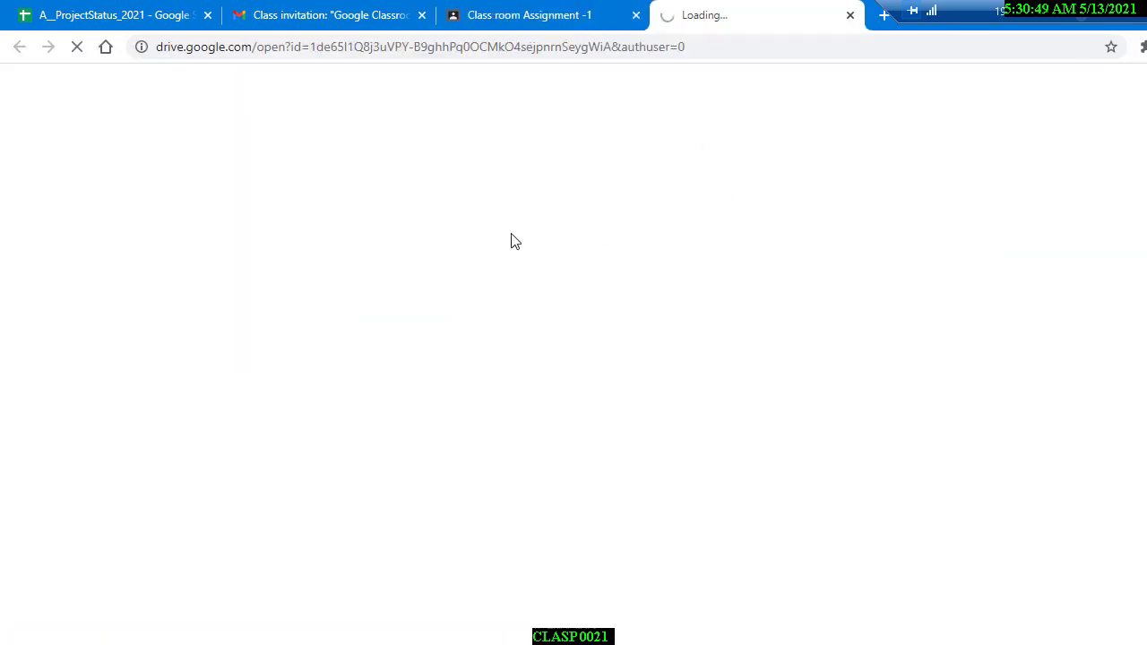
{"action": "left_click", "coordinate": [850, 15]}
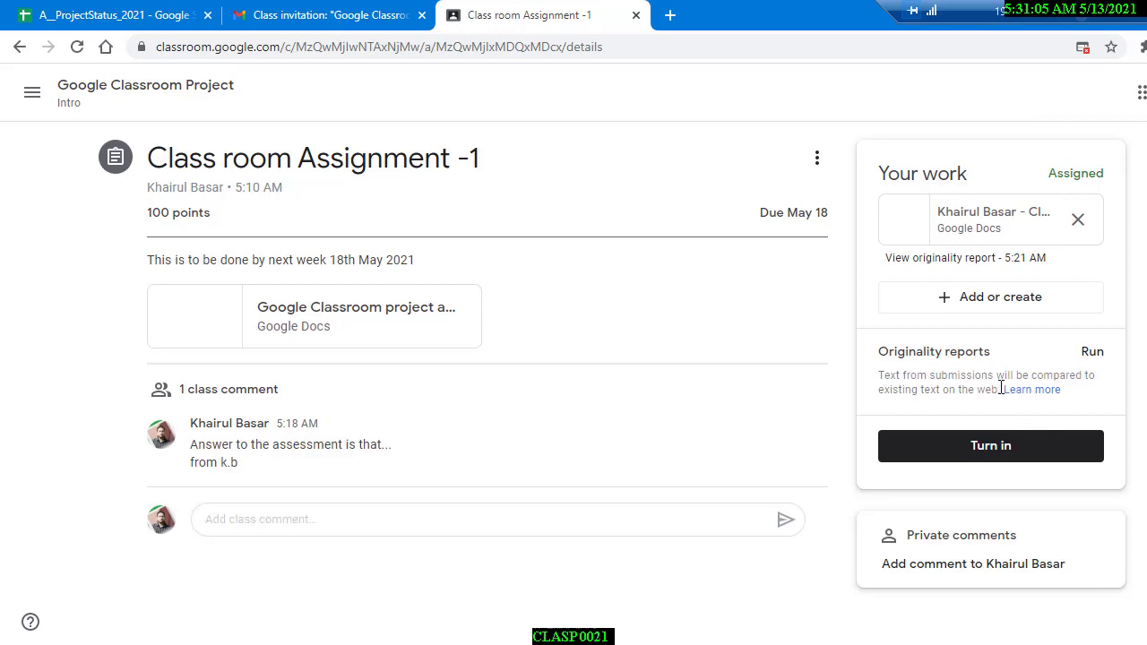
{"action": "left_click", "coordinate": [1014, 461]}
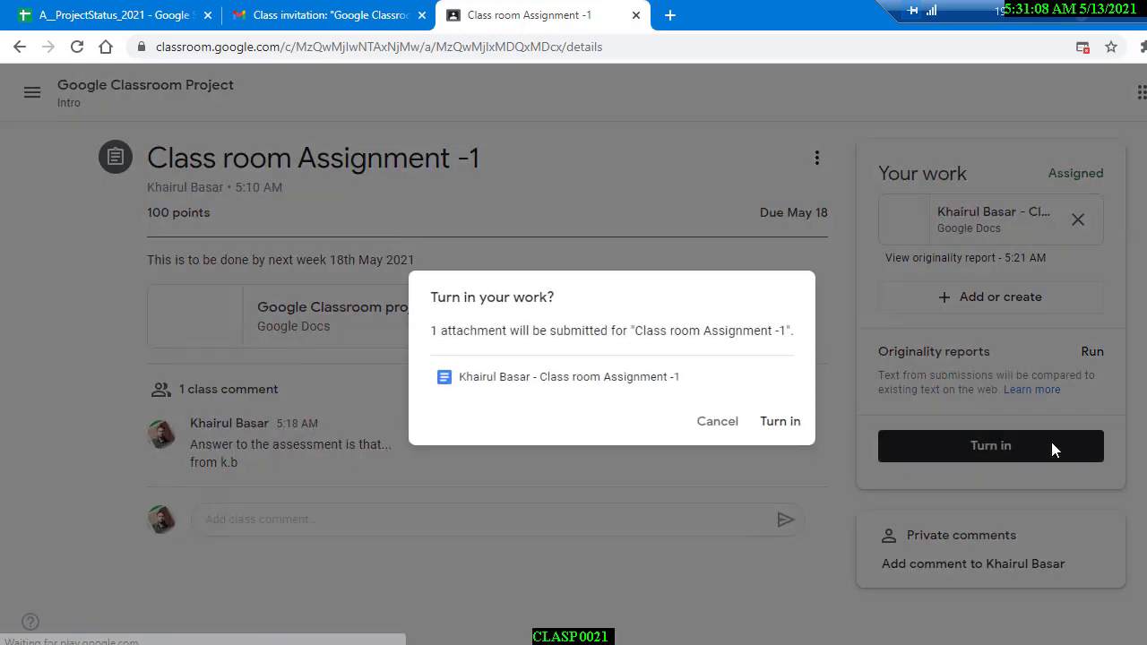
{"action": "left_click", "coordinate": [793, 423]}
Step: Check the turned-in status in the second student's window, then reload the student work page in the teacher's window
{"action": "mouse_move", "coordinate": [549, 643]}
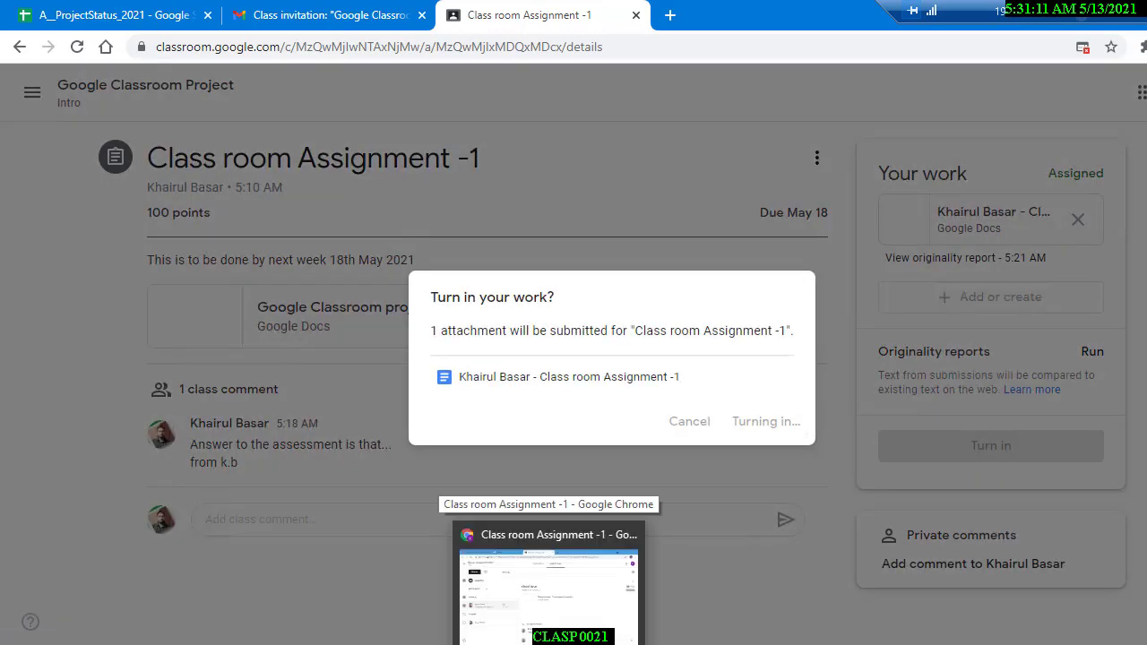
{"action": "left_click", "coordinate": [548, 587]}
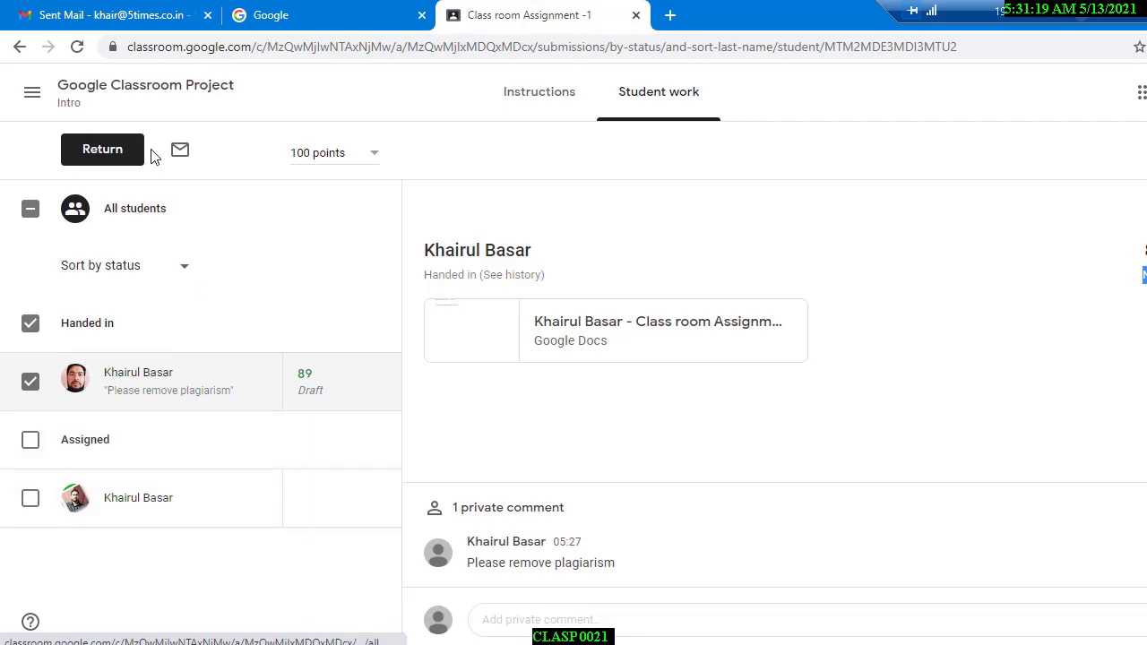
{"action": "key", "text": "alt+Tab"}
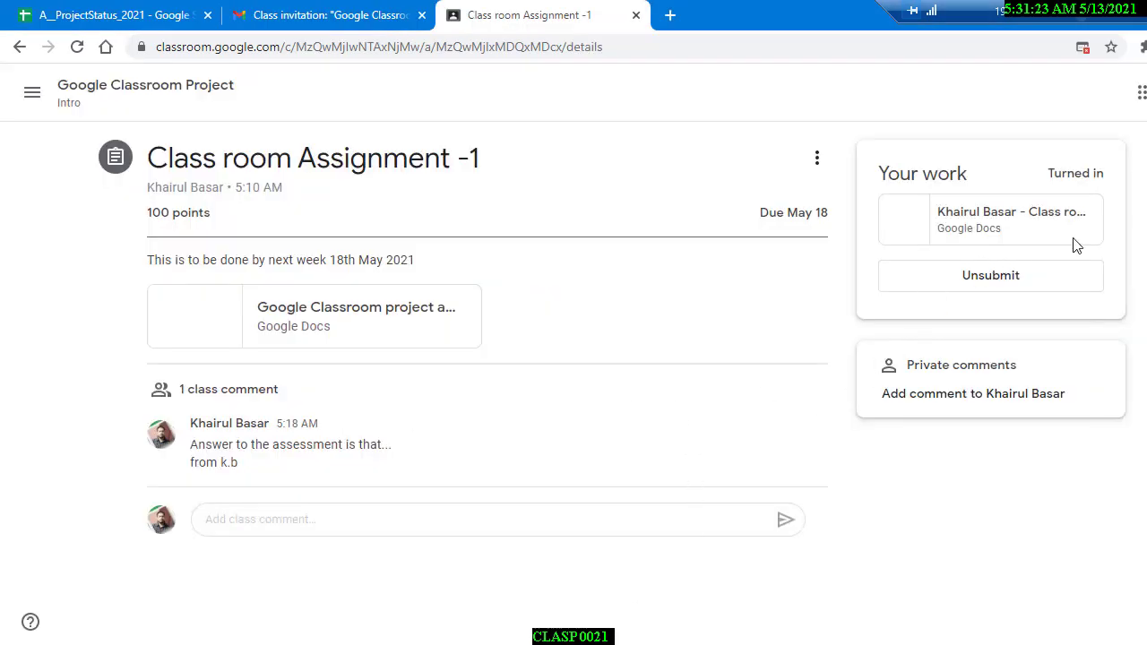
{"action": "key", "text": "alt+Tab"}
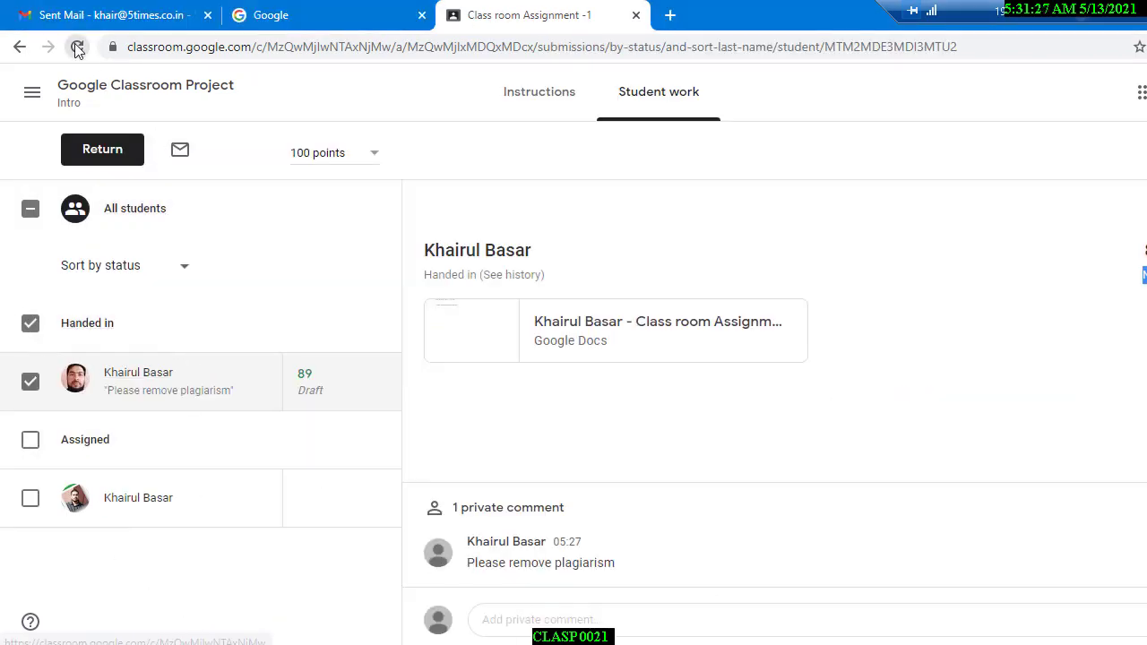
{"action": "key", "text": "F5"}
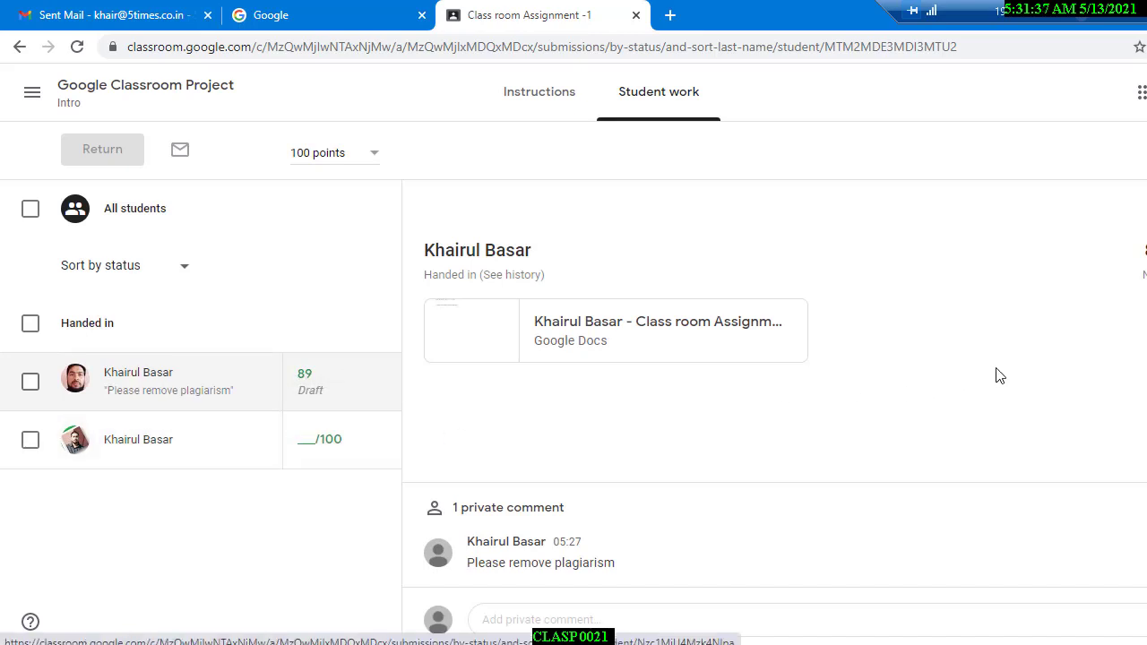
Step: Give the second student a draft mark of 20 out of 100 and include the first student in the selection
{"action": "left_click", "coordinate": [303, 442]}
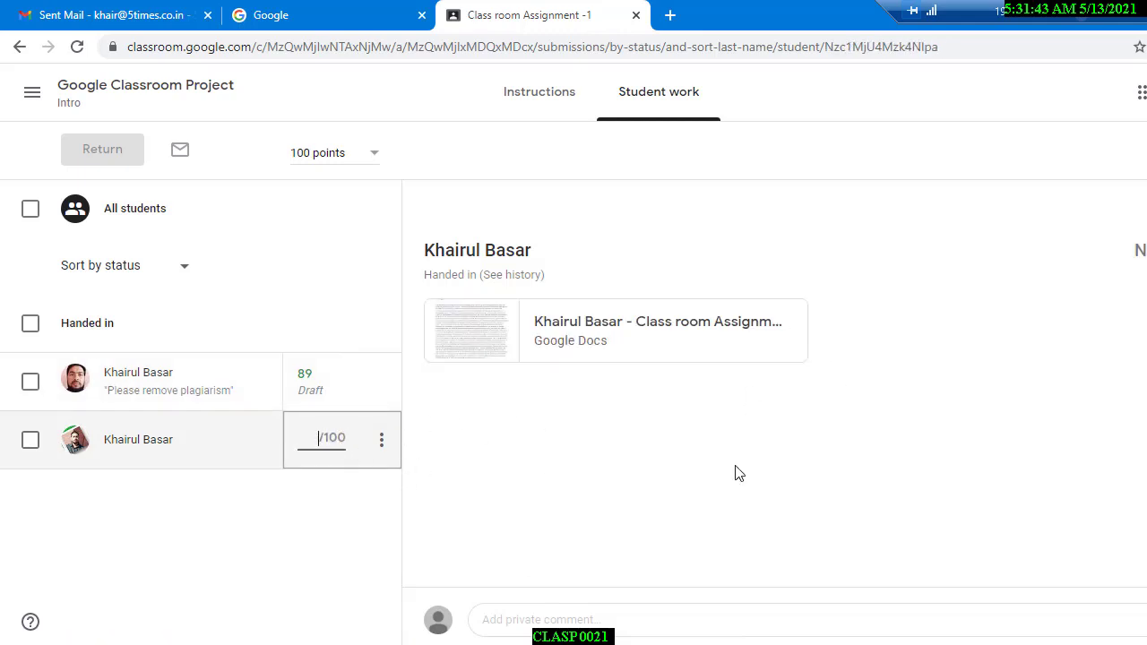
{"action": "type", "text": "20"}
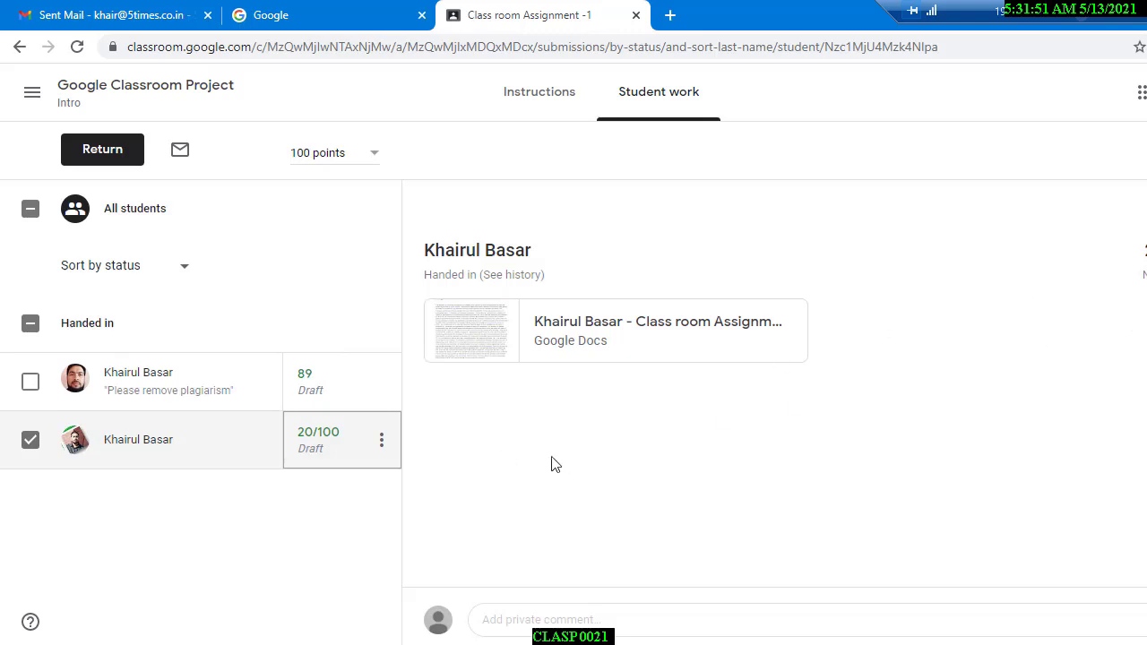
{"action": "left_click", "coordinate": [382, 384]}
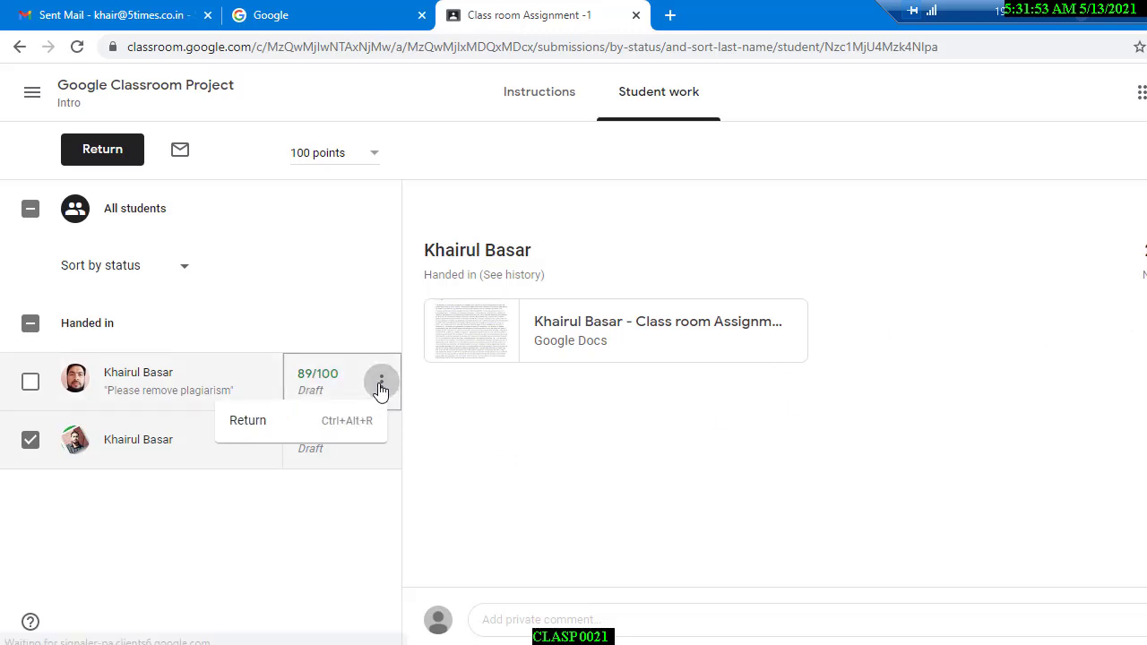
{"action": "left_click", "coordinate": [542, 423]}
{"action": "left_click", "coordinate": [30, 382]}
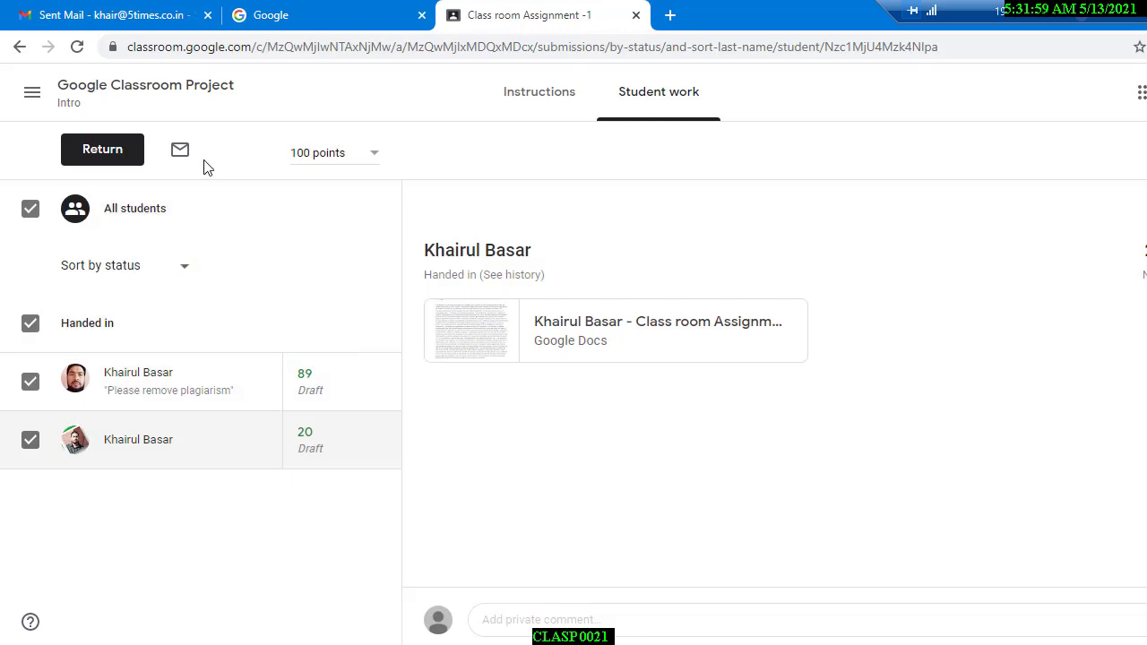
Step: Copy all marks to Google Sheets and bring up the generated marks spreadsheet
{"action": "left_click", "coordinate": [1146, 151]}
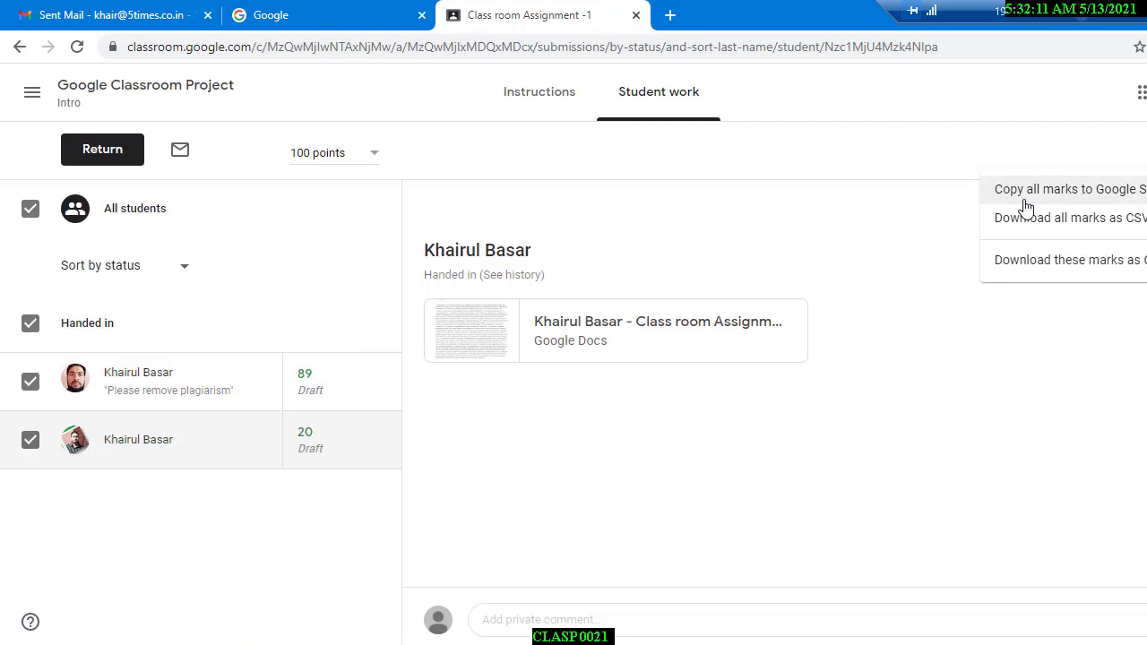
{"action": "left_click", "coordinate": [1104, 217]}
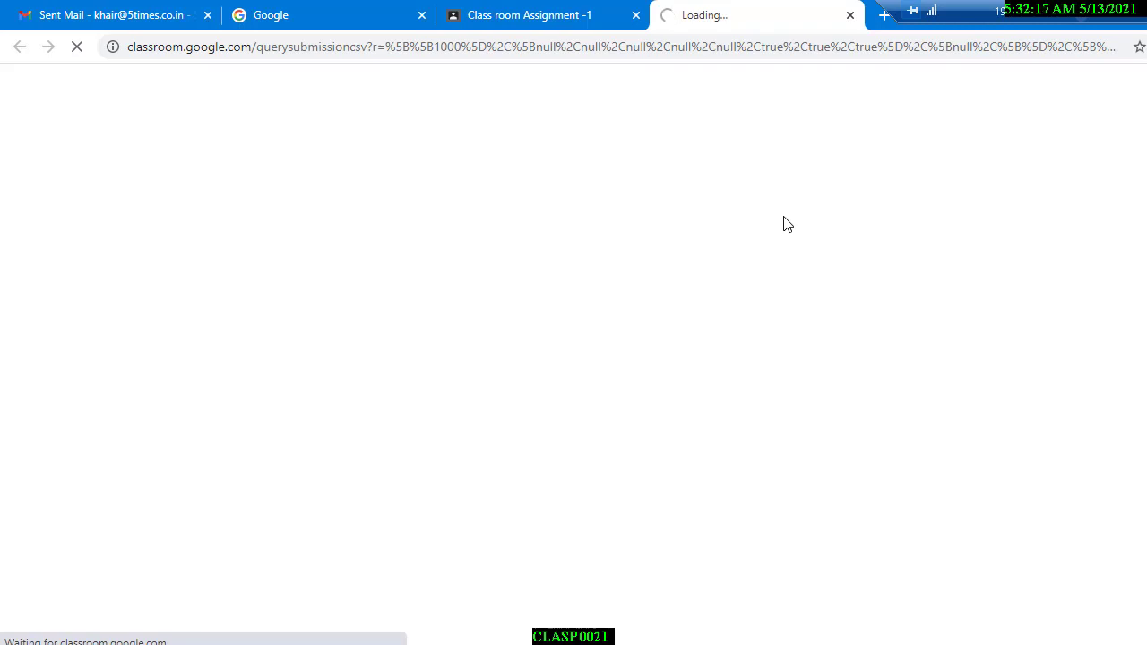
{"action": "left_click", "coordinate": [595, 16]}
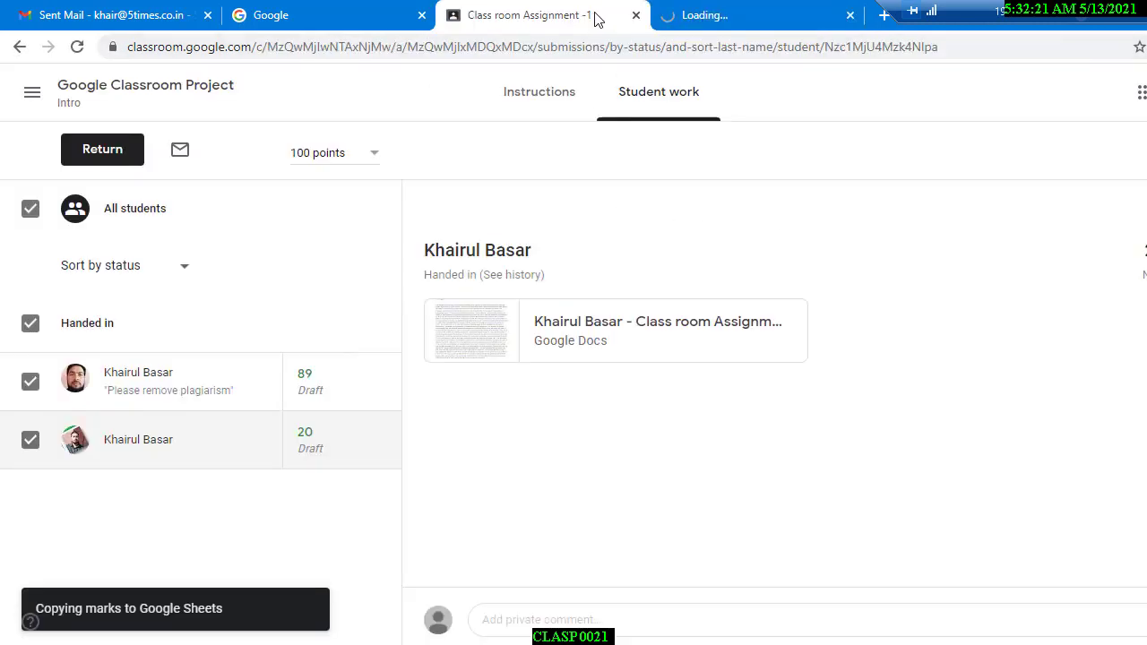
{"action": "left_click", "coordinate": [697, 16]}
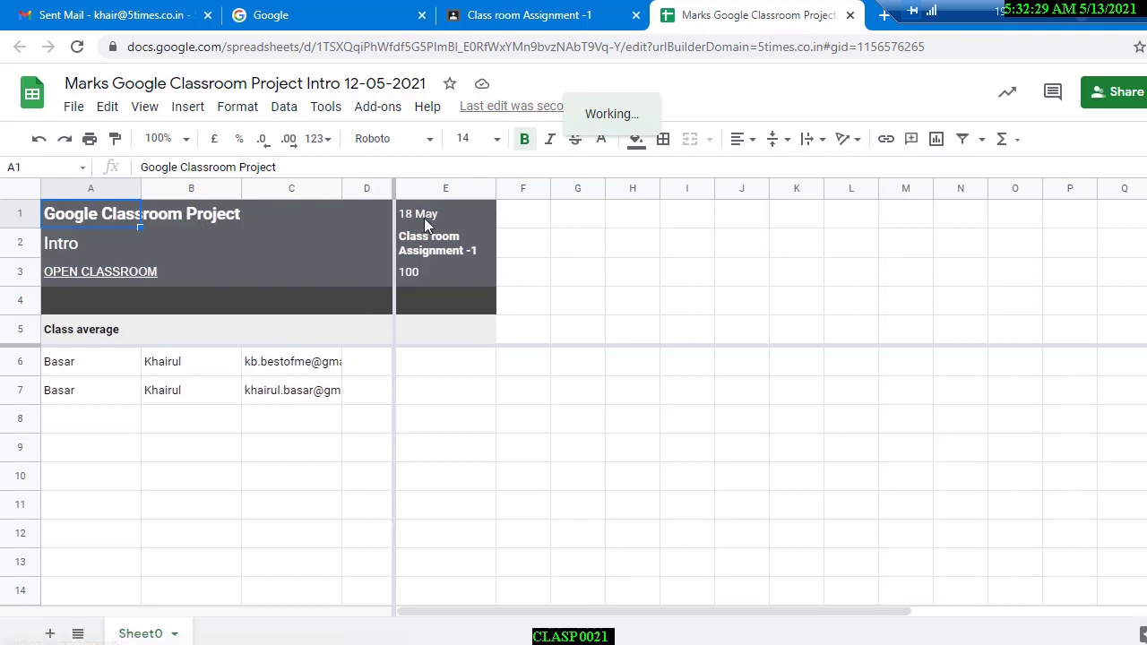
Step: Examine the marks spreadsheet's assignment header, student names, e-mail addresses and mark cells, then close it
{"action": "left_click", "coordinate": [414, 269]}
{"action": "left_click", "coordinate": [77, 370]}
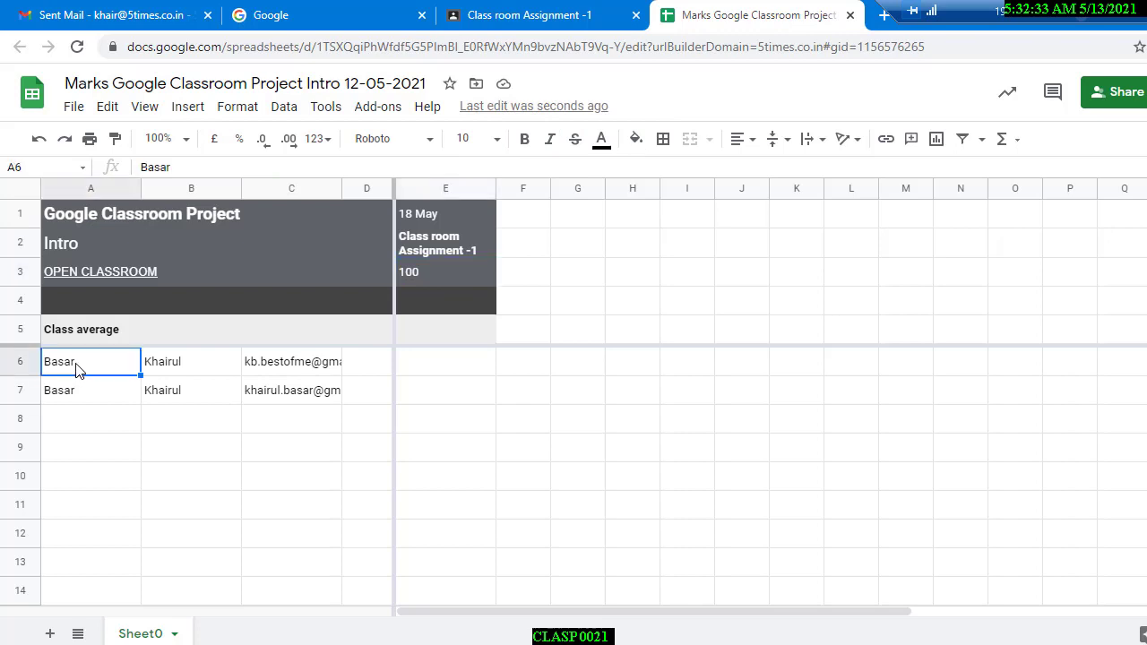
{"action": "left_click_drag", "start_coordinate": [189, 372], "coordinate": [63, 400]}
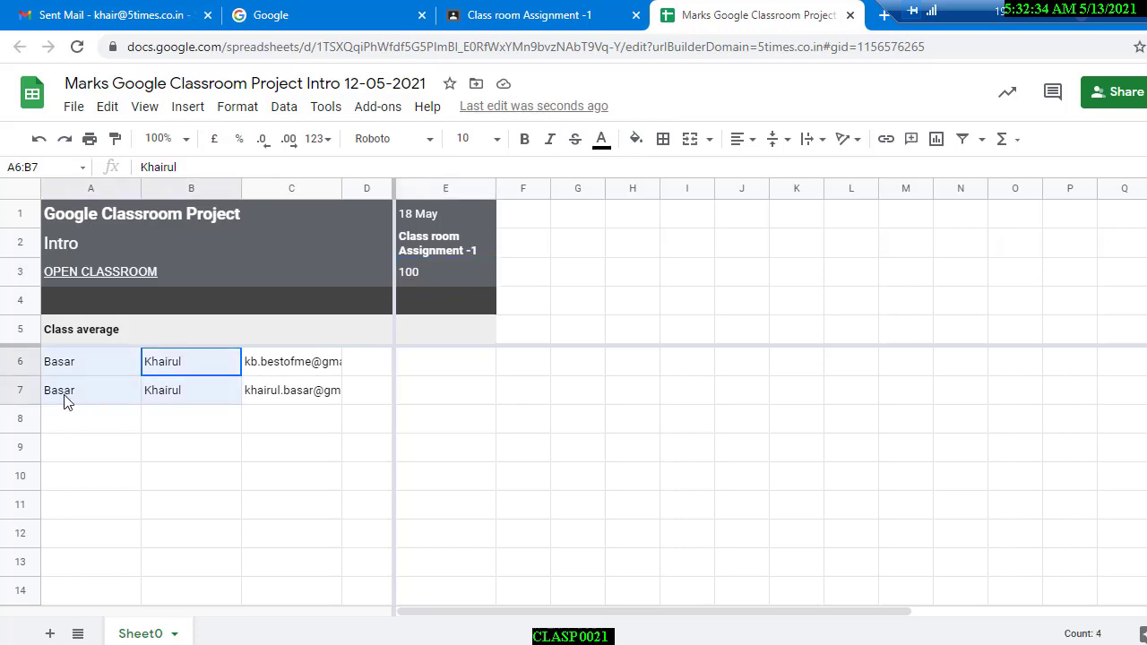
{"action": "left_click", "coordinate": [249, 372]}
{"action": "left_click", "coordinate": [281, 390]}
{"action": "scroll", "coordinate": [410, 389], "scroll_direction": "down", "scroll_amount": 2}
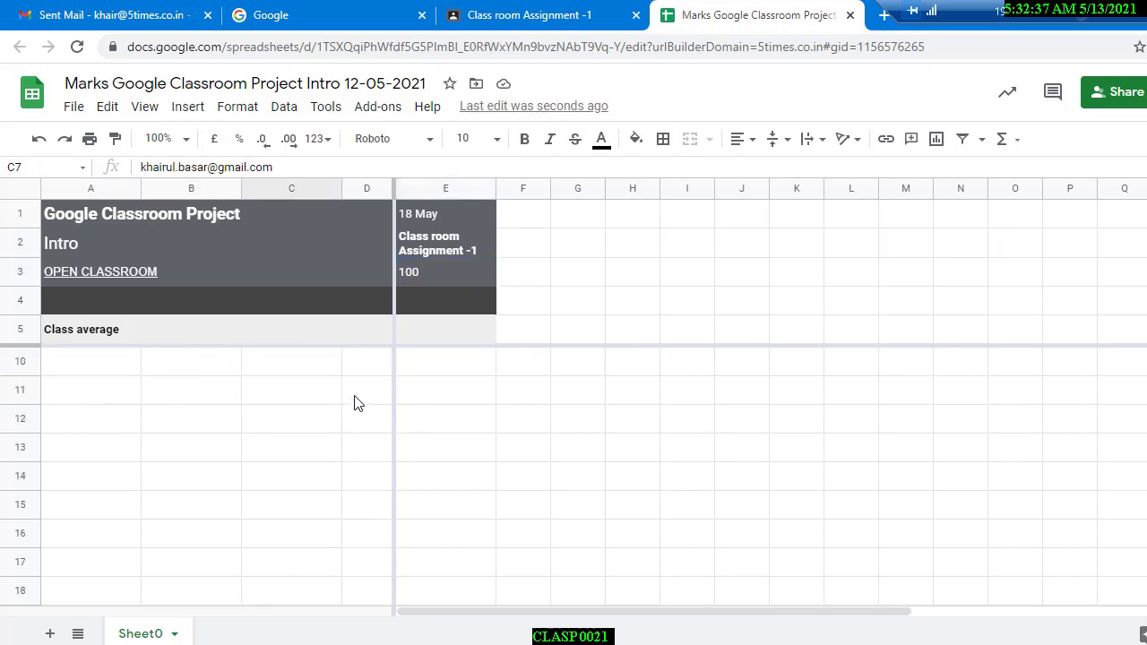
{"action": "scroll", "coordinate": [365, 400], "scroll_direction": "up", "scroll_amount": 2}
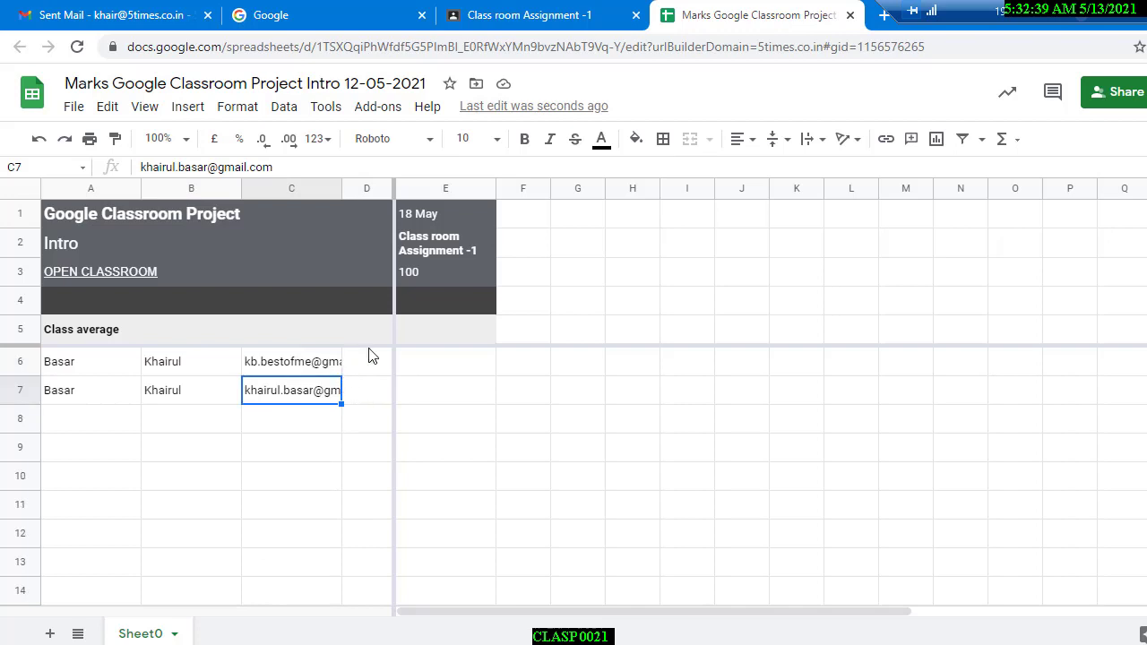
{"action": "left_click", "coordinate": [431, 371]}
{"action": "left_click", "coordinate": [424, 369]}
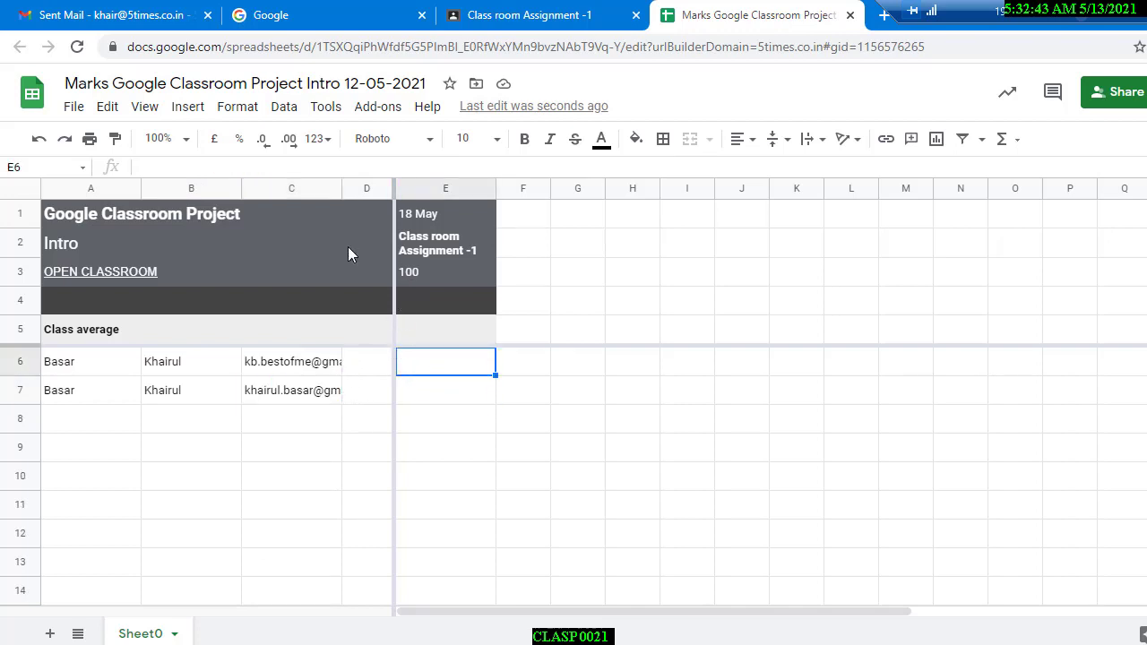
{"action": "left_click", "coordinate": [78, 368]}
{"action": "left_click", "coordinate": [85, 396]}
{"action": "scroll", "coordinate": [156, 471], "scroll_direction": "down", "scroll_amount": 2}
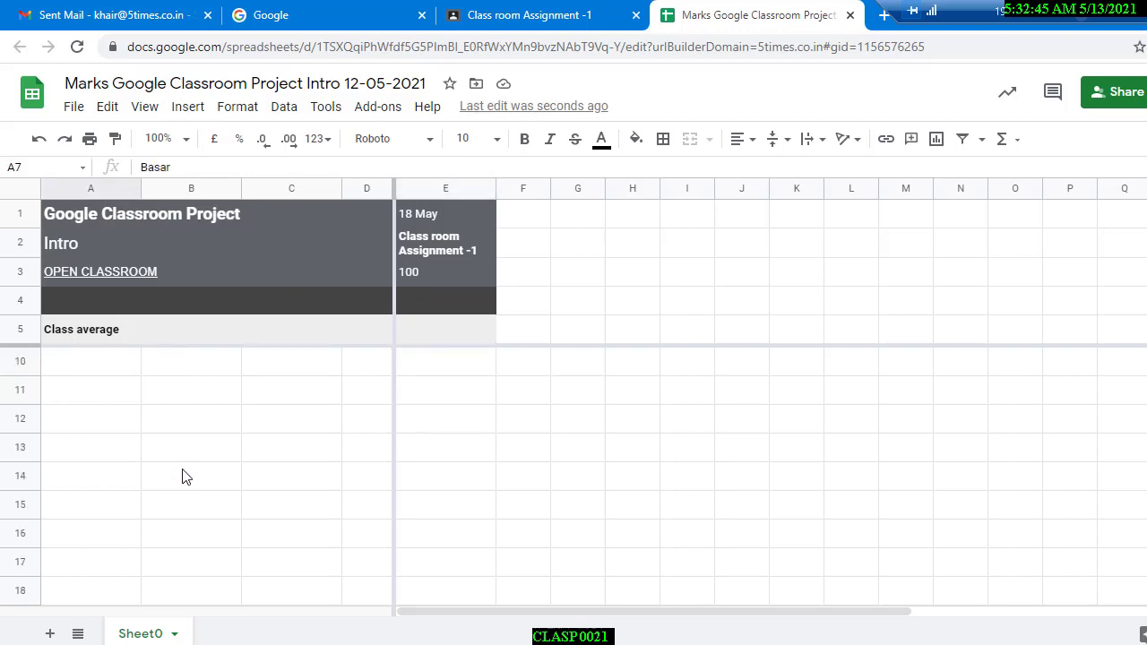
{"action": "scroll", "coordinate": [448, 592], "scroll_direction": "up", "scroll_amount": 2}
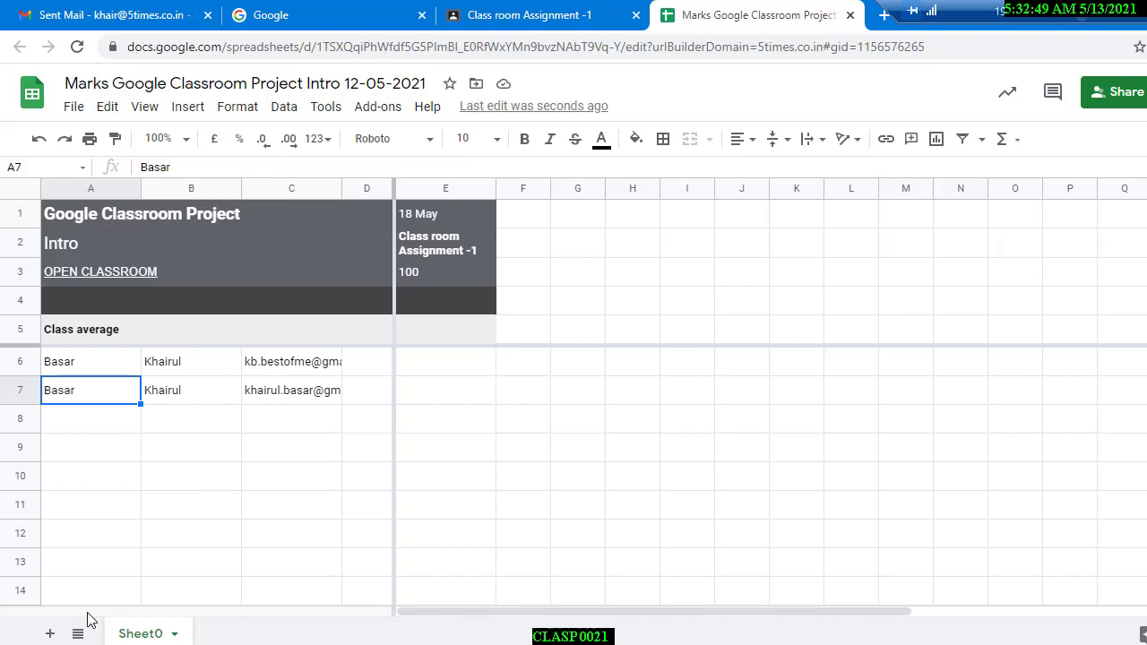
{"action": "left_click_drag", "start_coordinate": [409, 618], "coordinate": [369, 621]}
{"action": "left_click", "coordinate": [851, 15]}
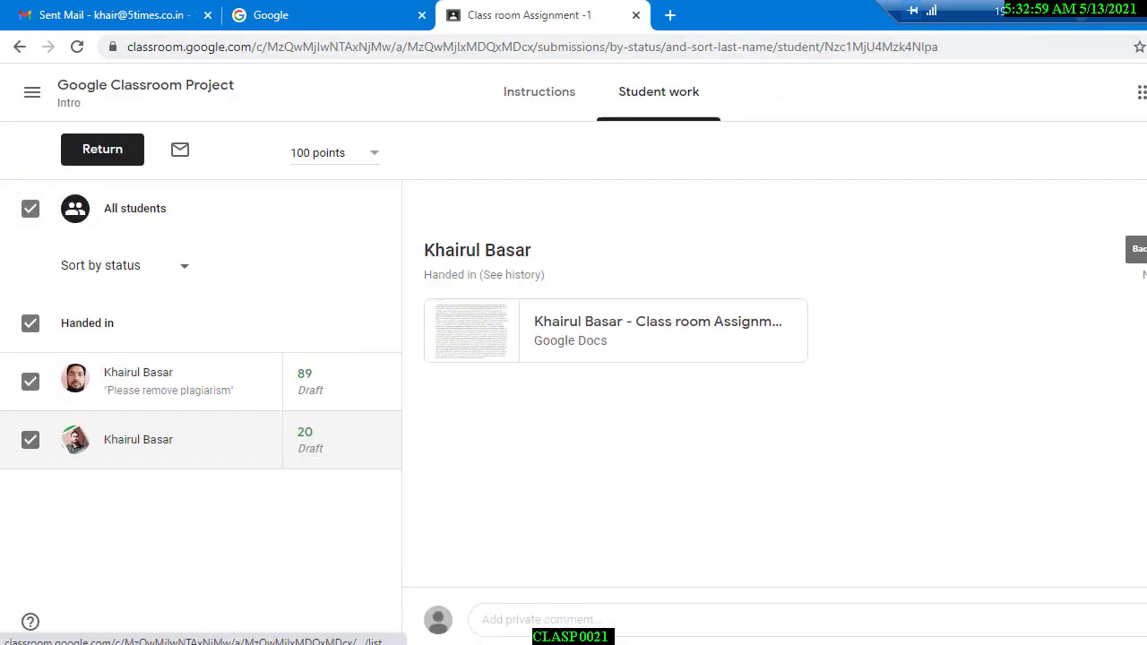
Step: Show the overview of all submissions for Class room Assignment -1, download these marks as CSV, and open the downloaded file in Excel
{"action": "left_click", "coordinate": [1146, 217]}
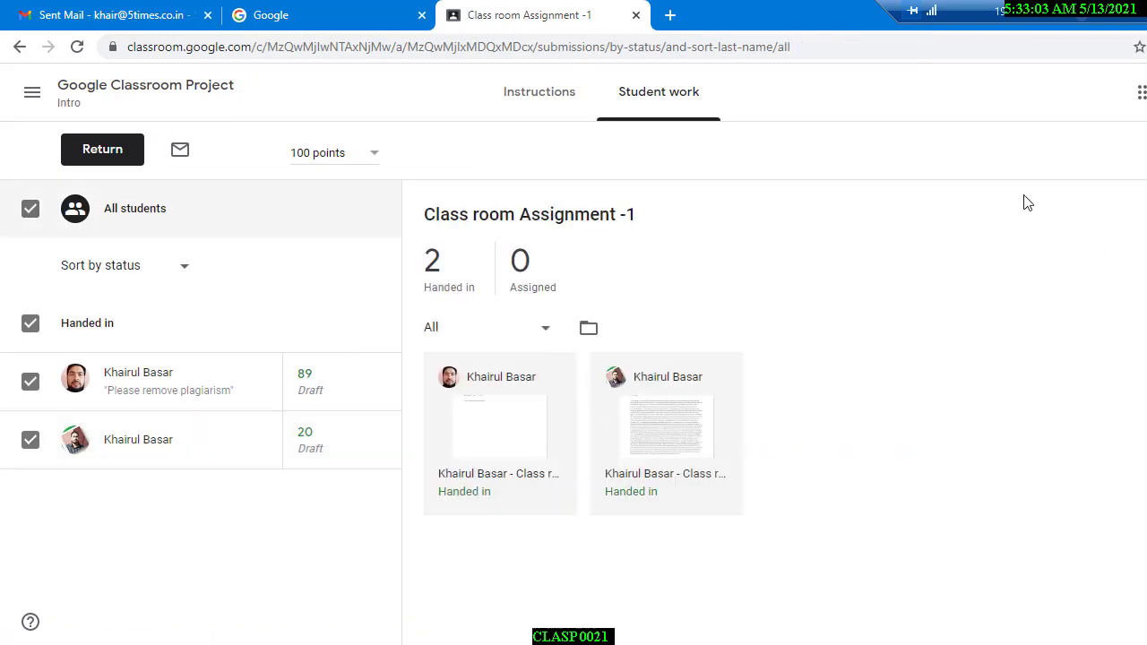
{"action": "left_click", "coordinate": [1146, 149]}
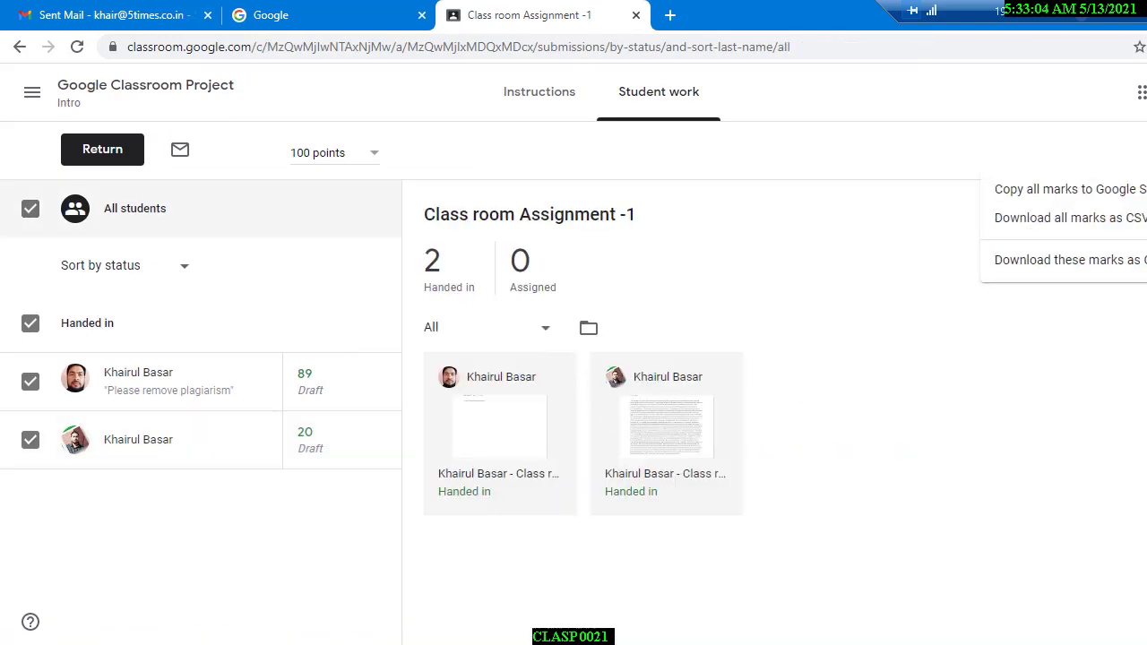
{"action": "left_click", "coordinate": [1075, 260]}
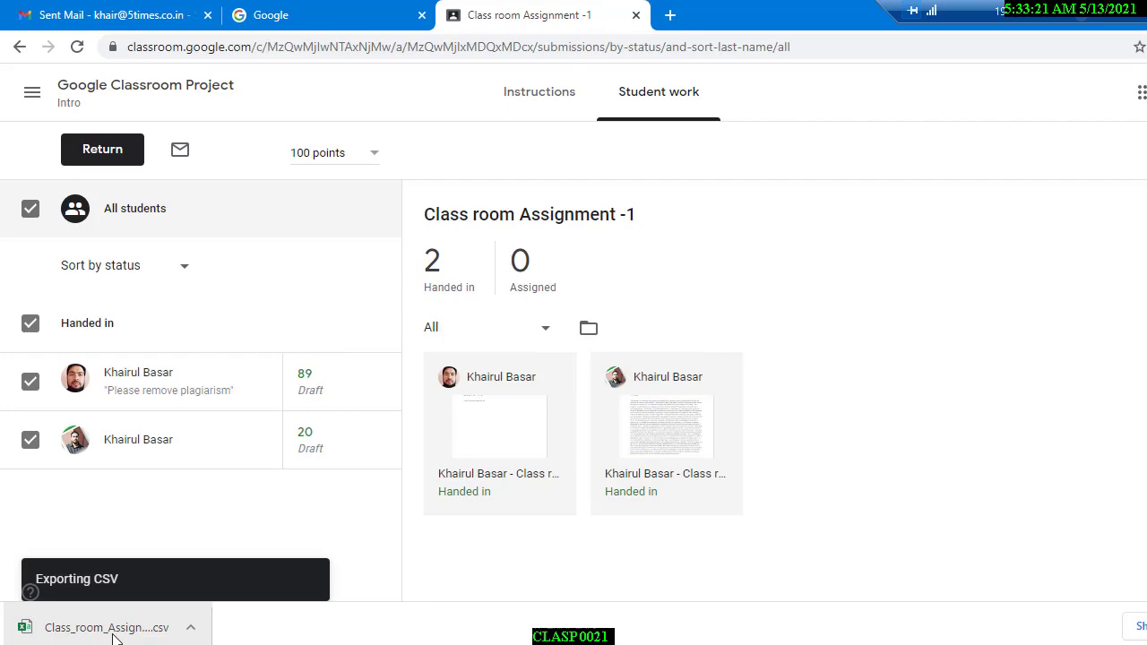
{"action": "left_click", "coordinate": [114, 632]}
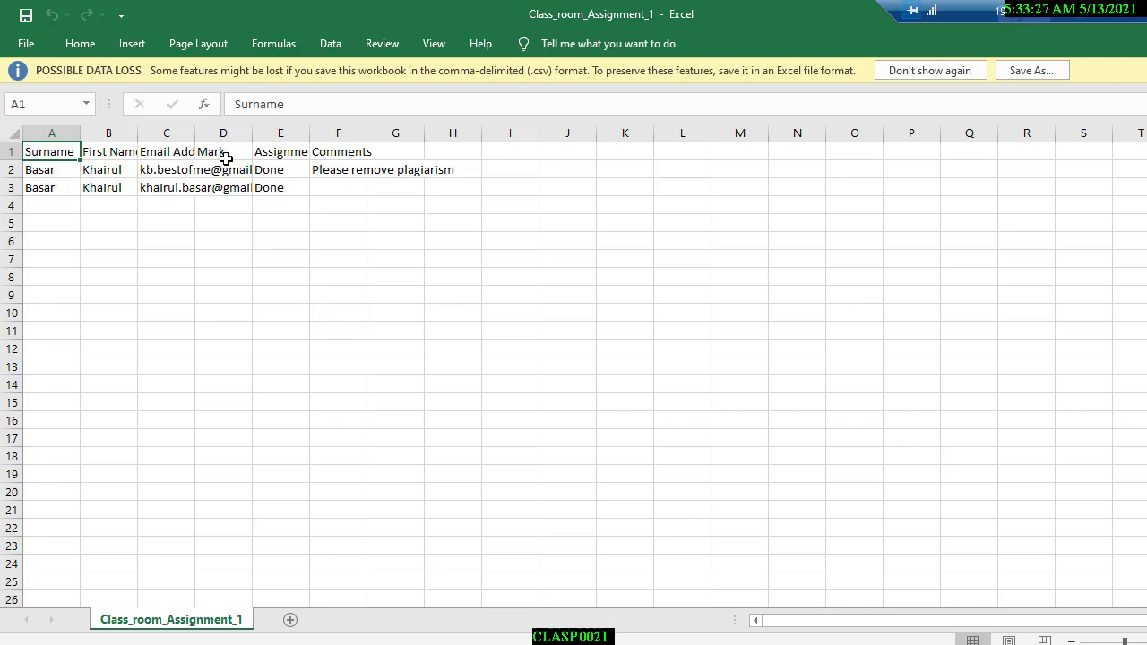
Step: Fit the widths of the Email Address and Mark columns to their contents and select both students' mark cells, D2:D3
{"action": "double_click", "coordinate": [193, 132]}
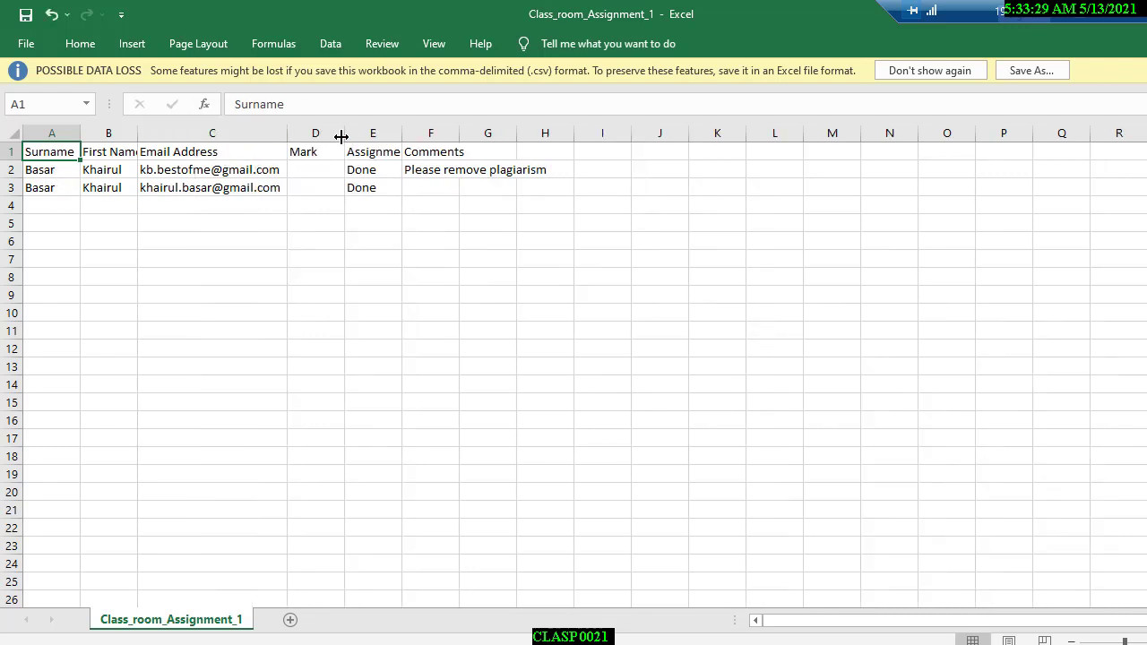
{"action": "double_click", "coordinate": [341, 133]}
{"action": "left_click_drag", "start_coordinate": [302, 171], "coordinate": [301, 187]}
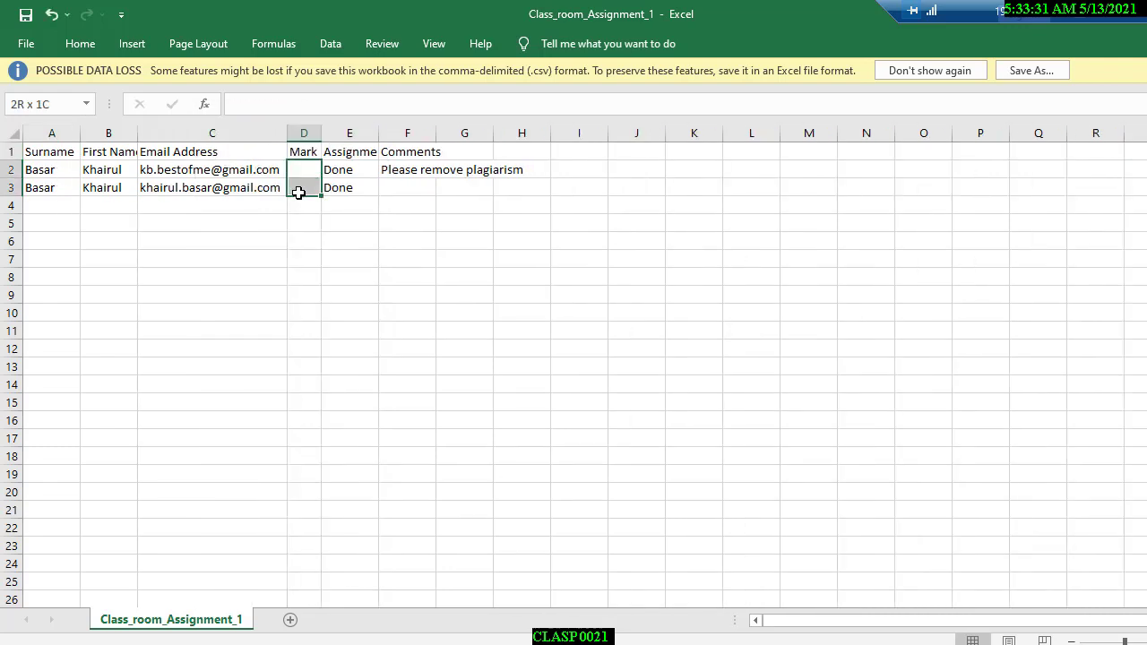
Step: Fit the Comments column width to its contents and close the CSV workbook without saving the changes
{"action": "double_click", "coordinate": [434, 132]}
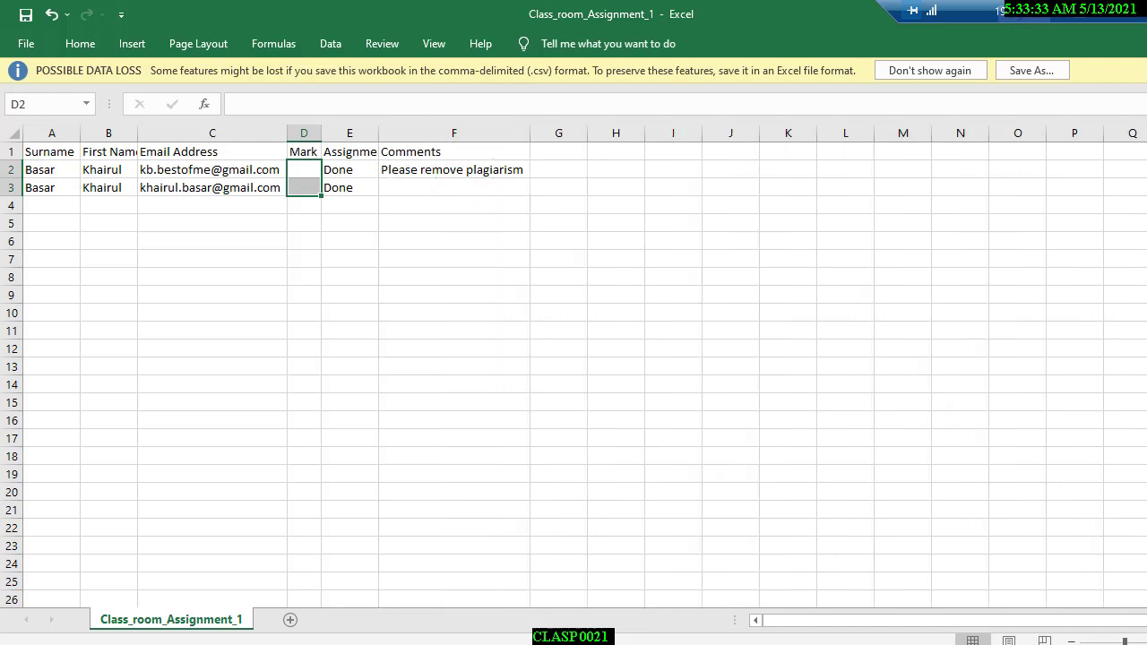
{"action": "key", "text": "alt+F4"}
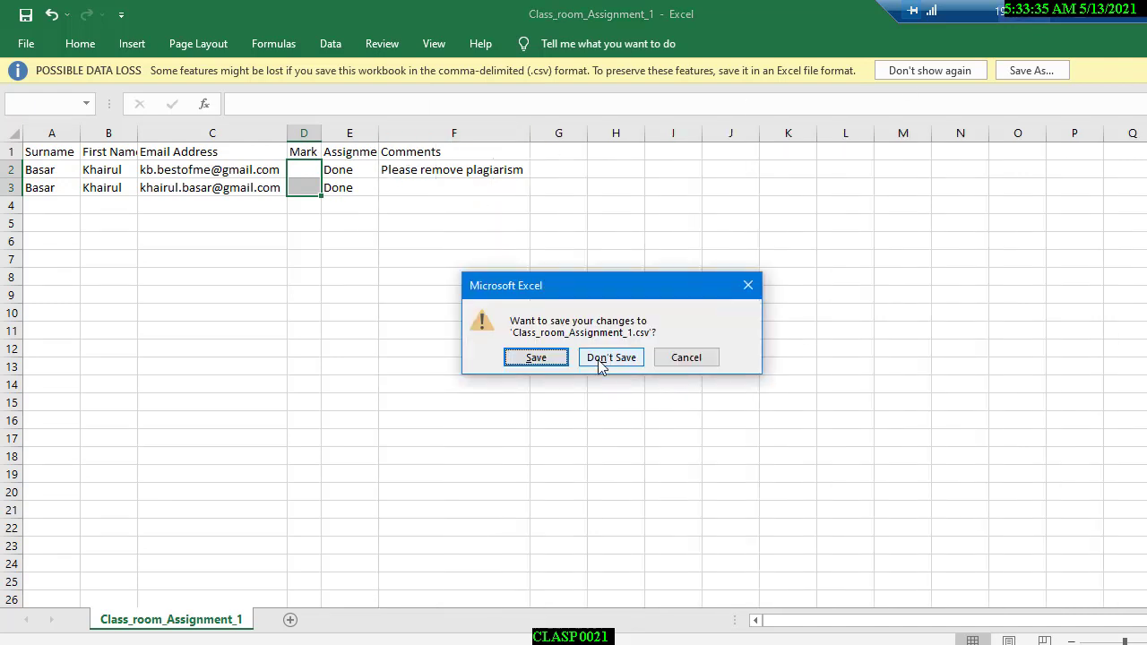
{"action": "left_click", "coordinate": [635, 357]}
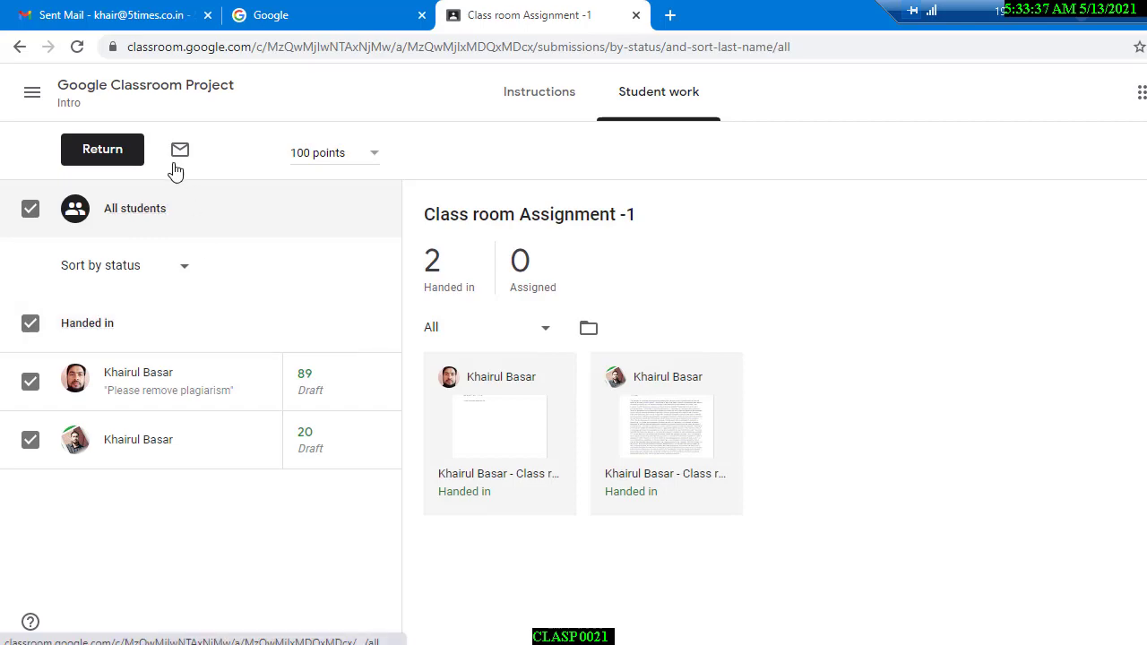
Step: Leave the assignment's student work for the Google Classroom overview of all classes and look through the class cards
{"action": "left_click", "coordinate": [32, 92]}
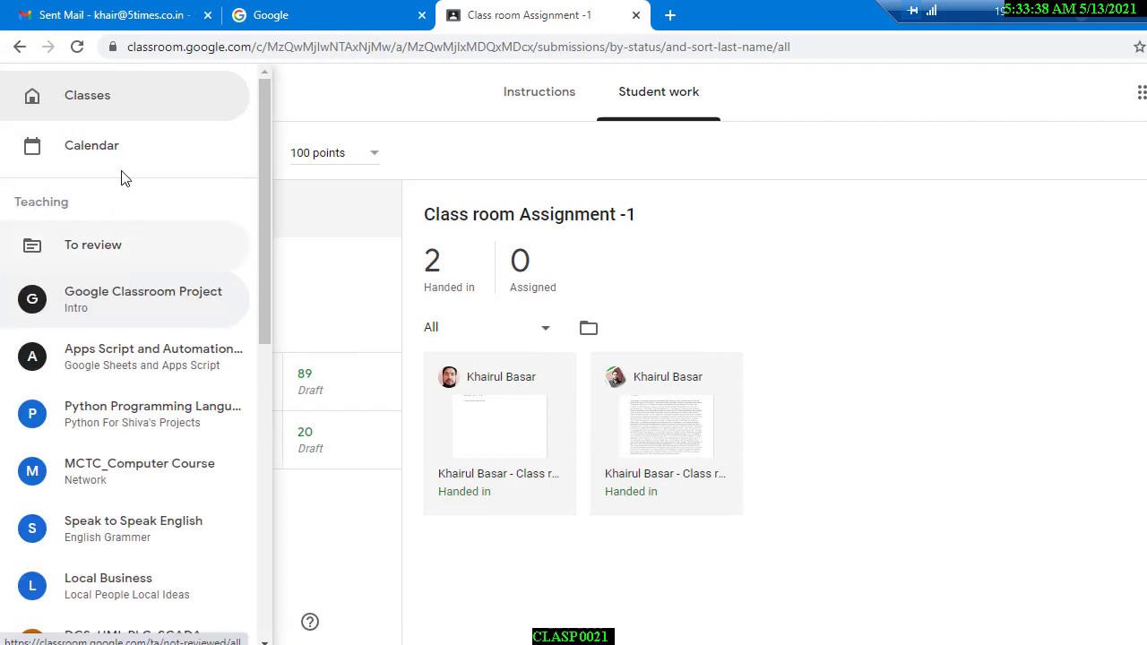
{"action": "left_click", "coordinate": [90, 95]}
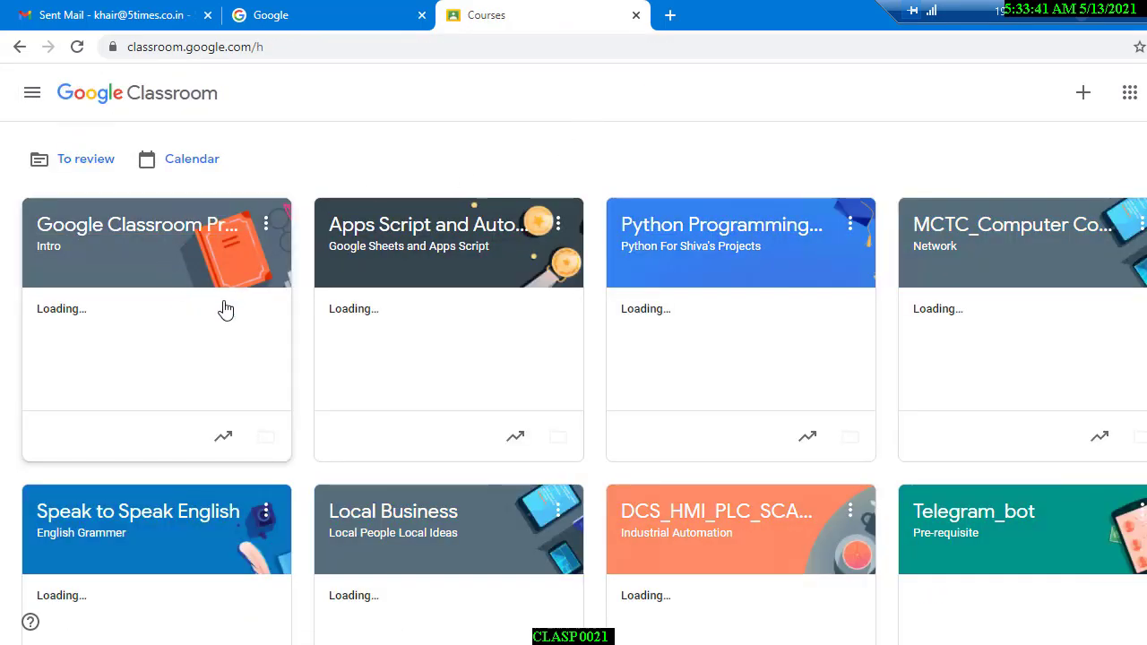
{"action": "scroll", "coordinate": [909, 210], "scroll_direction": "down", "scroll_amount": 7}
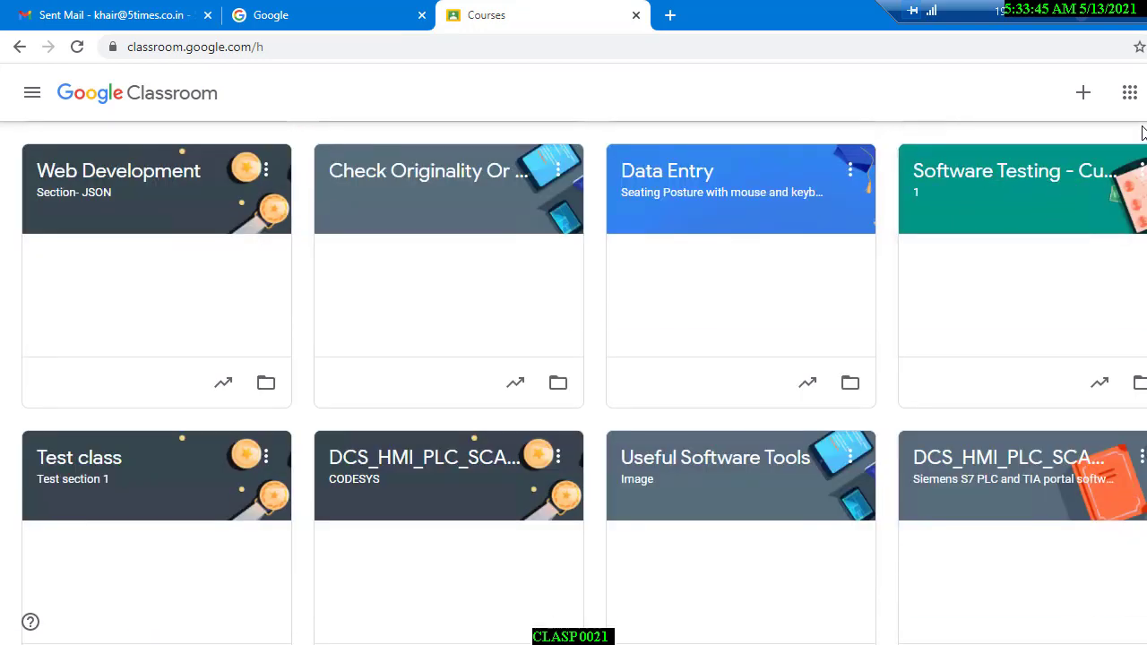
{"action": "scroll", "coordinate": [1070, 133], "scroll_direction": "up", "scroll_amount": 4}
Step: Examine the Google apps list, the Classroom navigation, the class cards and the option to create or join a class
{"action": "left_click", "coordinate": [1132, 99]}
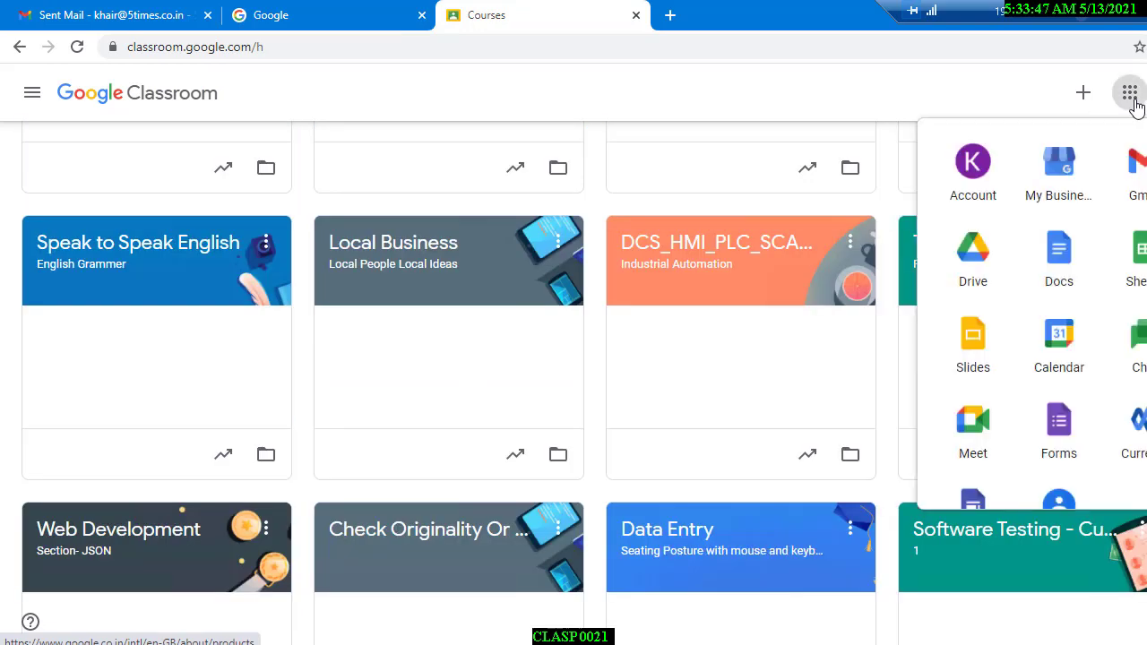
{"action": "scroll", "coordinate": [138, 197], "scroll_direction": "up", "scroll_amount": 4}
{"action": "scroll", "coordinate": [53, 117], "scroll_direction": "down", "scroll_amount": 1}
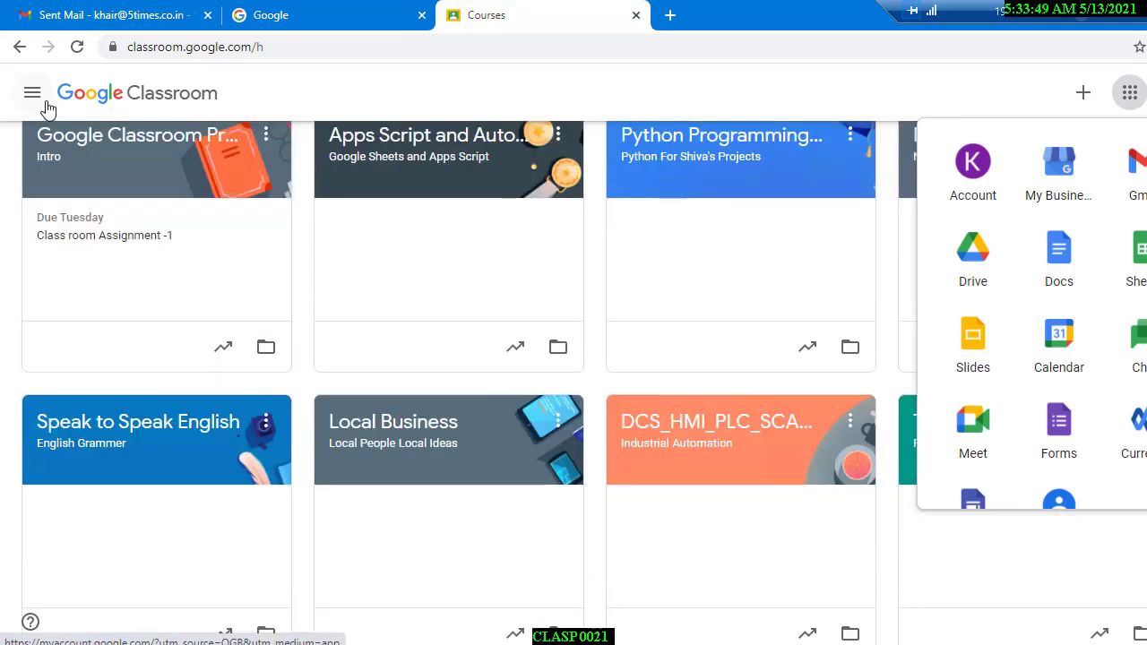
{"action": "left_click", "coordinate": [34, 96]}
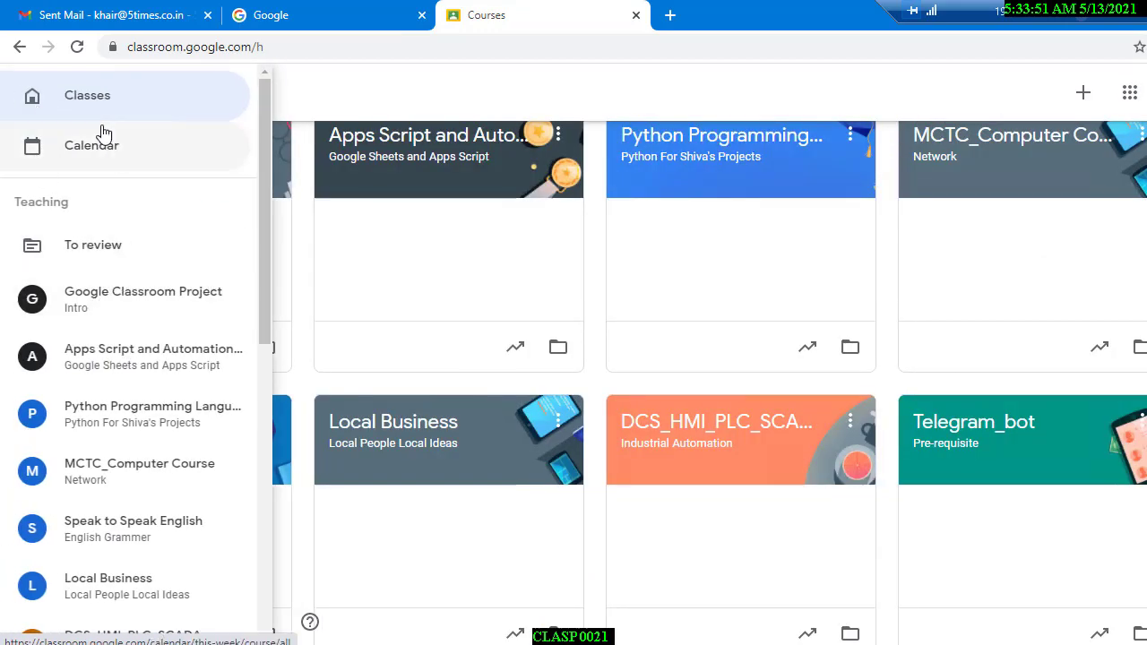
{"action": "scroll", "coordinate": [562, 332], "scroll_direction": "up", "scroll_amount": 1}
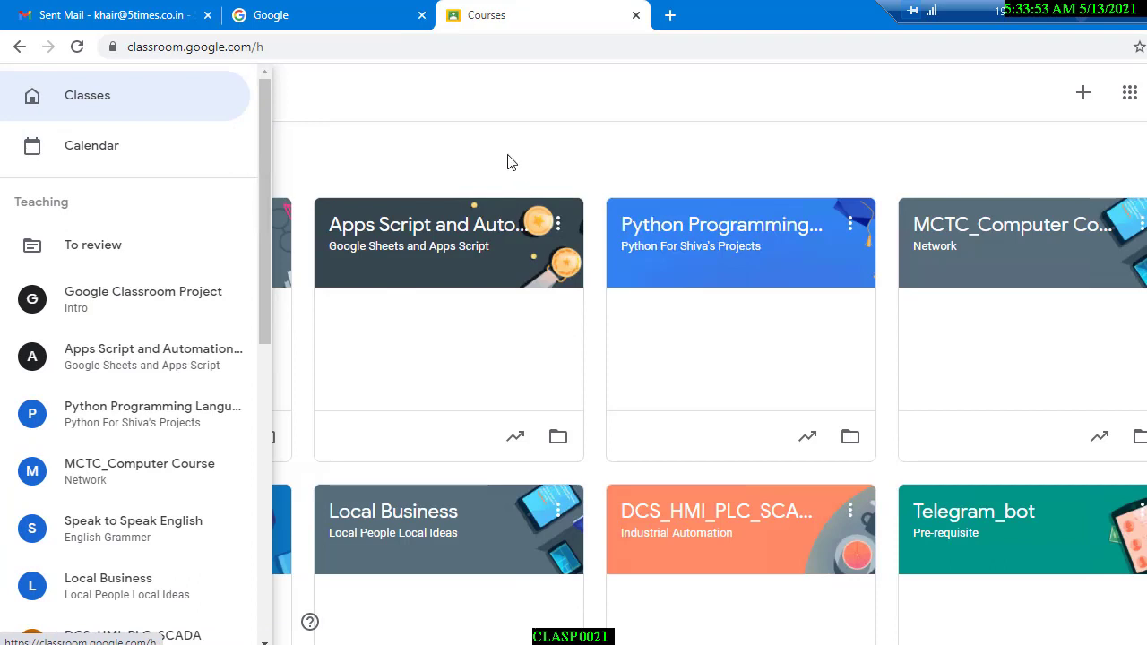
{"action": "left_click", "coordinate": [475, 145]}
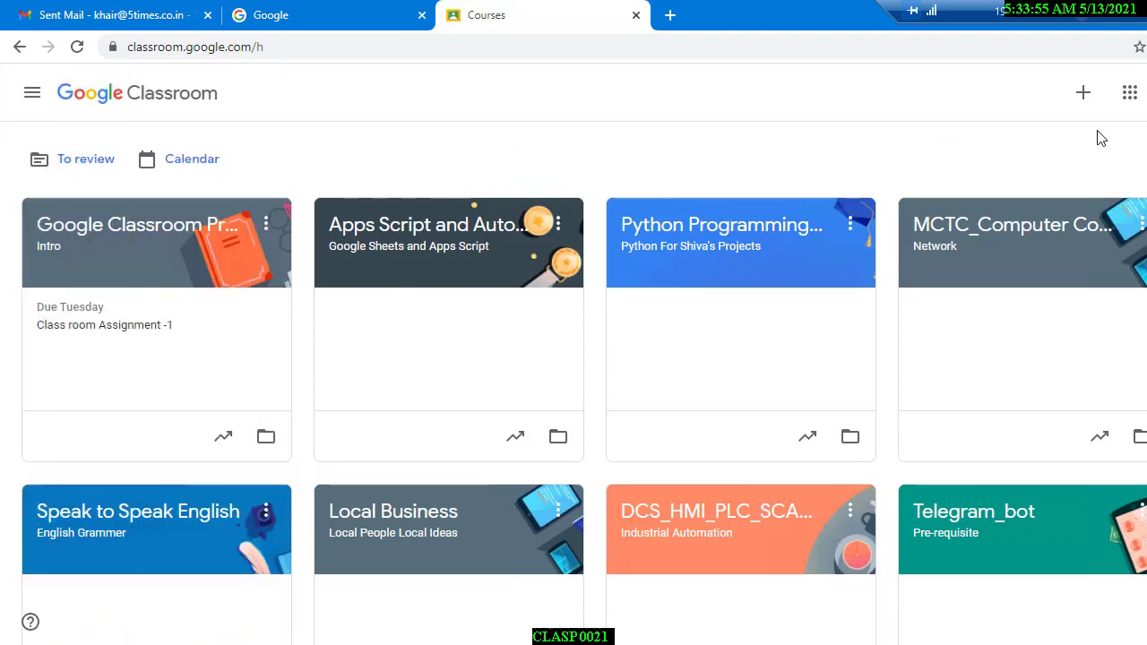
{"action": "left_click", "coordinate": [1130, 96]}
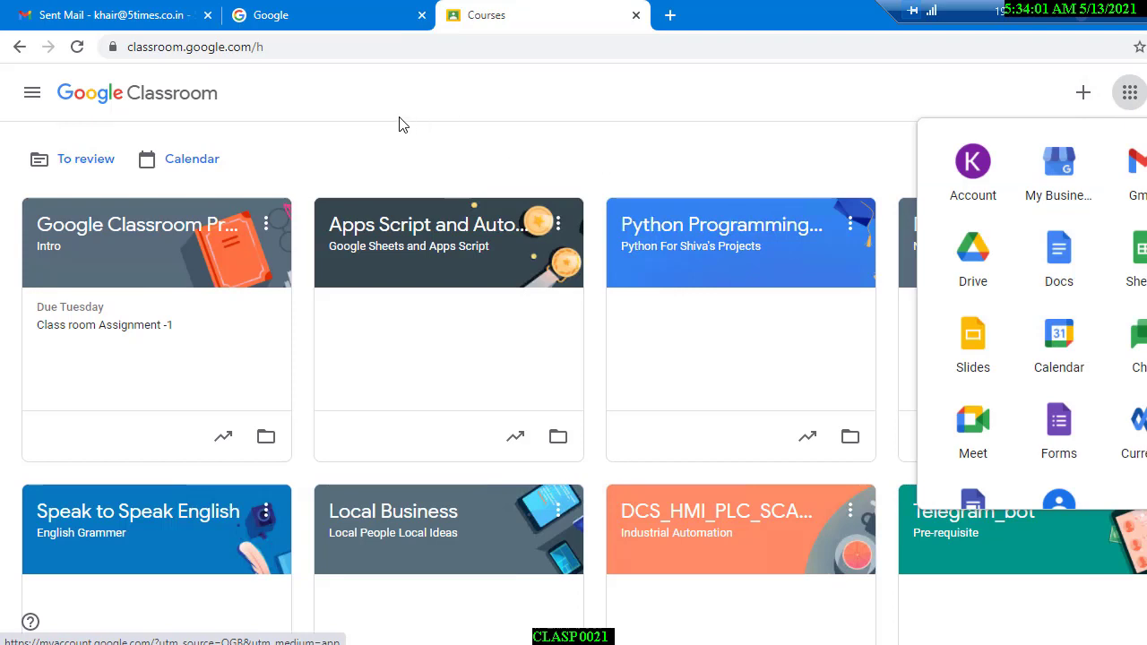
{"action": "left_click", "coordinate": [563, 125]}
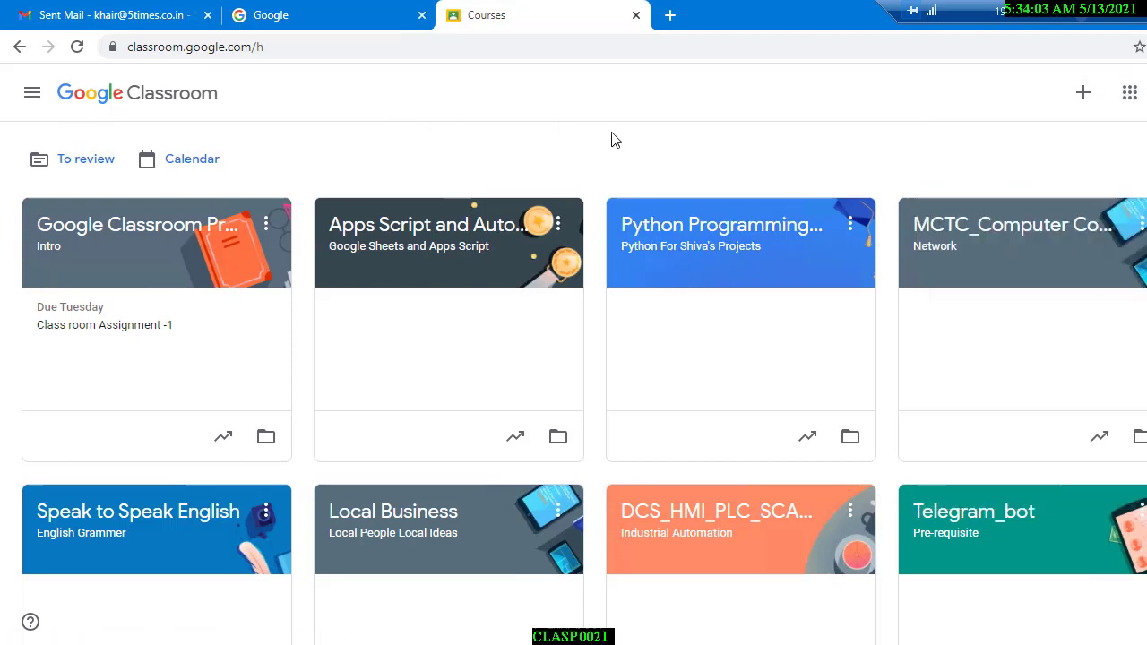
{"action": "scroll", "coordinate": [861, 287], "scroll_direction": "down", "scroll_amount": 4}
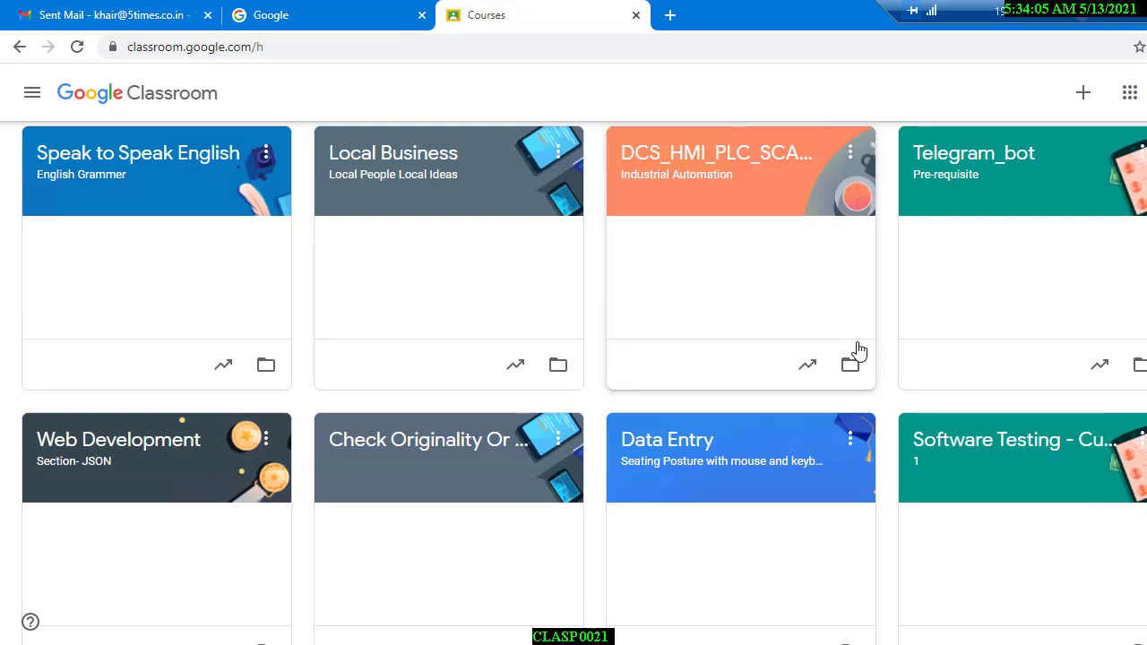
{"action": "scroll", "coordinate": [870, 359], "scroll_direction": "up", "scroll_amount": 4}
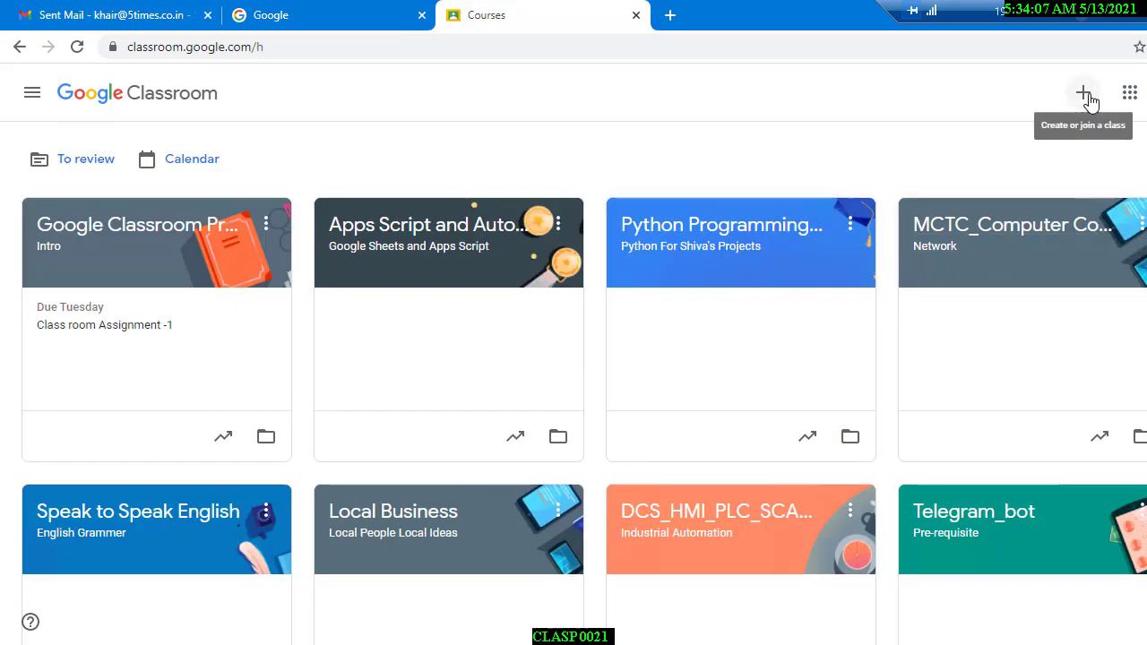
{"action": "left_click", "coordinate": [1086, 95]}
{"action": "left_click", "coordinate": [495, 118]}
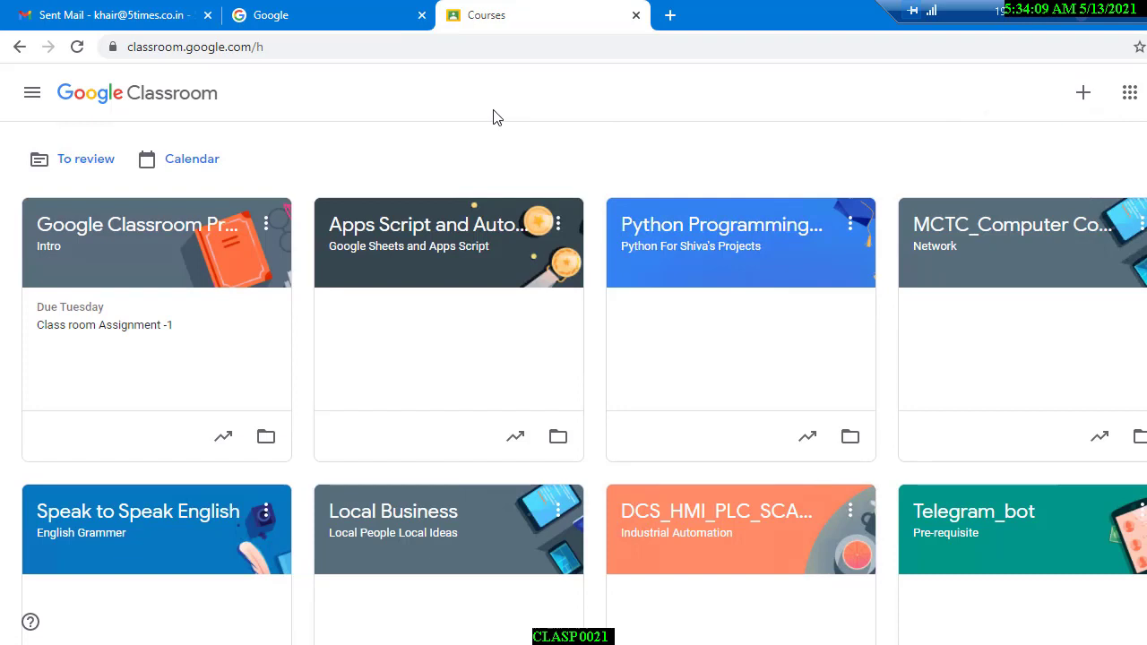